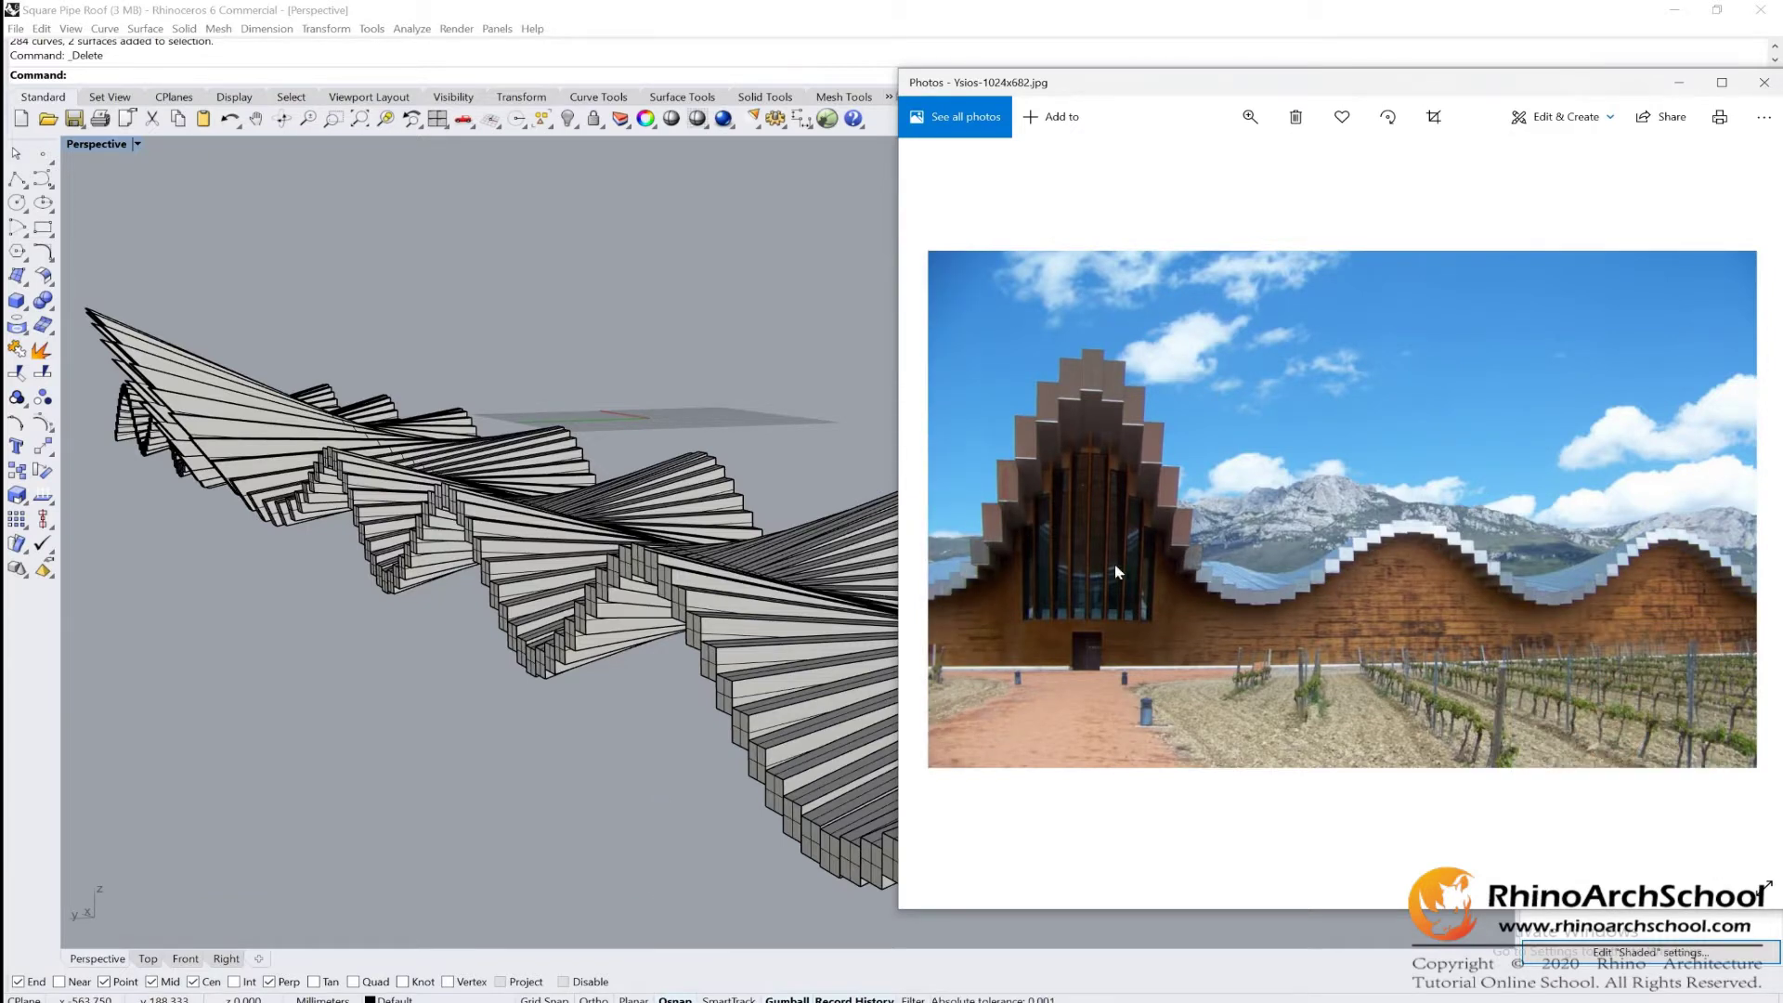
# Review the reference photos of the Ysios building, the rendered roof image and the finished square-pipe roof model.
pyautogui.click(944, 510)
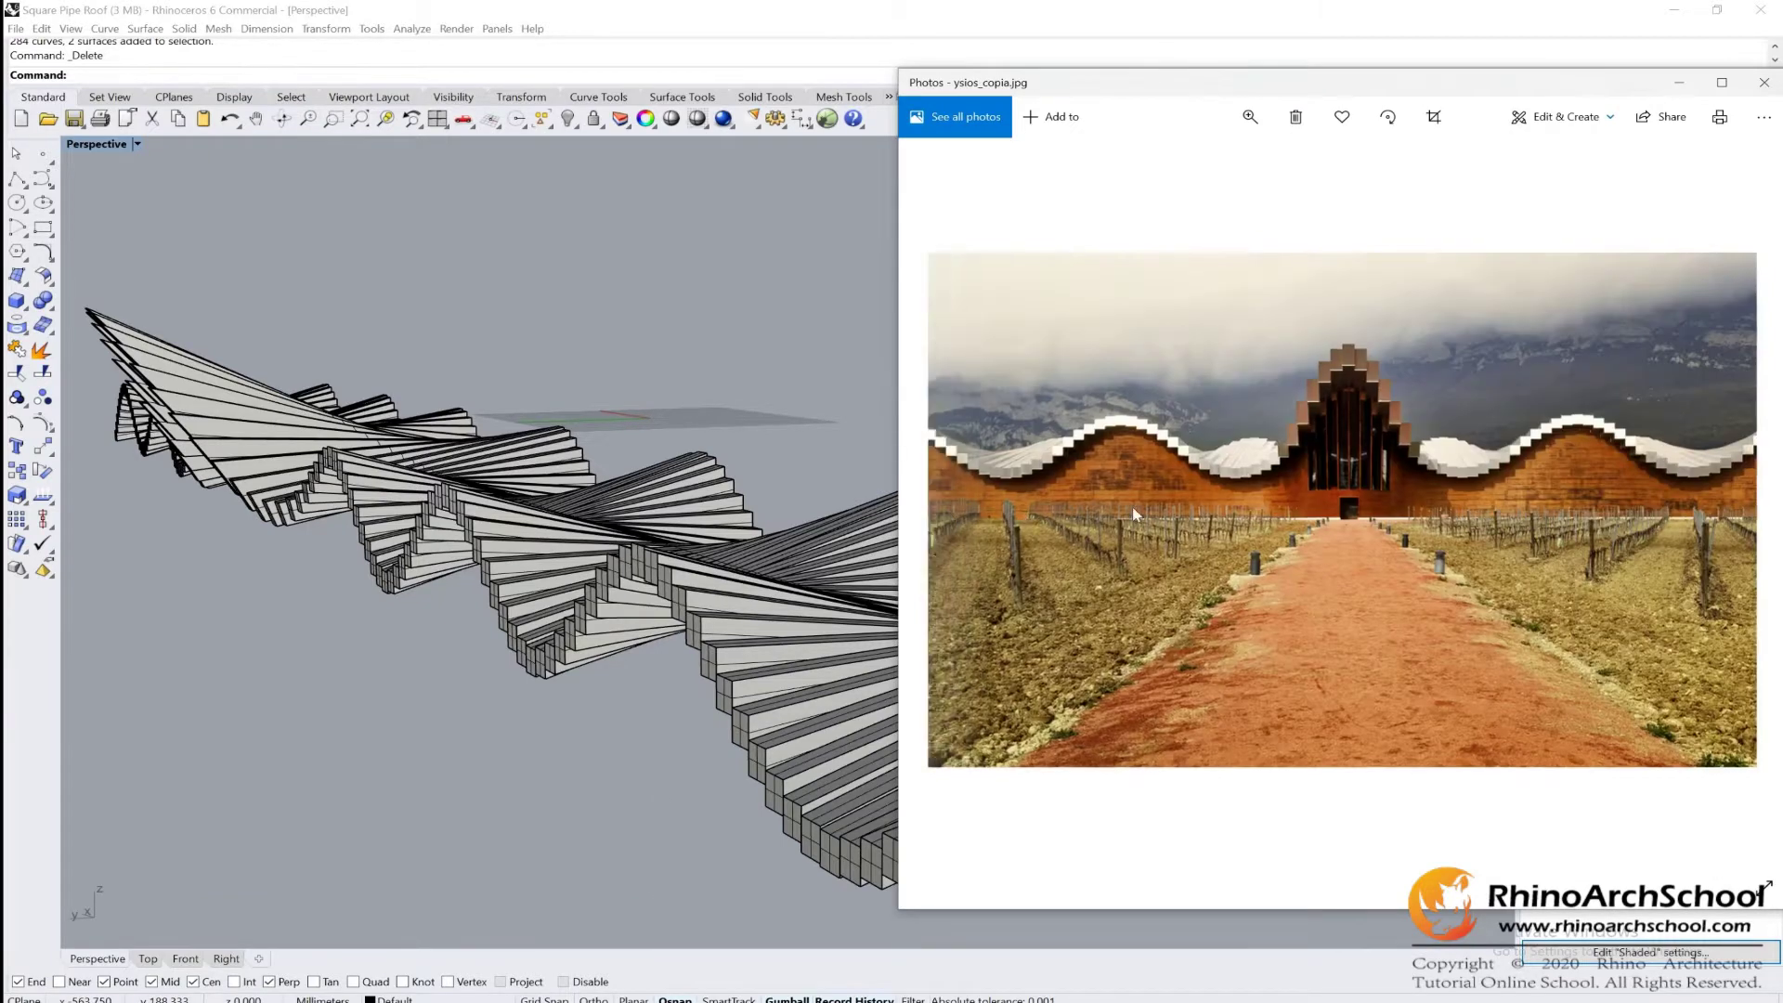
pyautogui.click(940, 509)
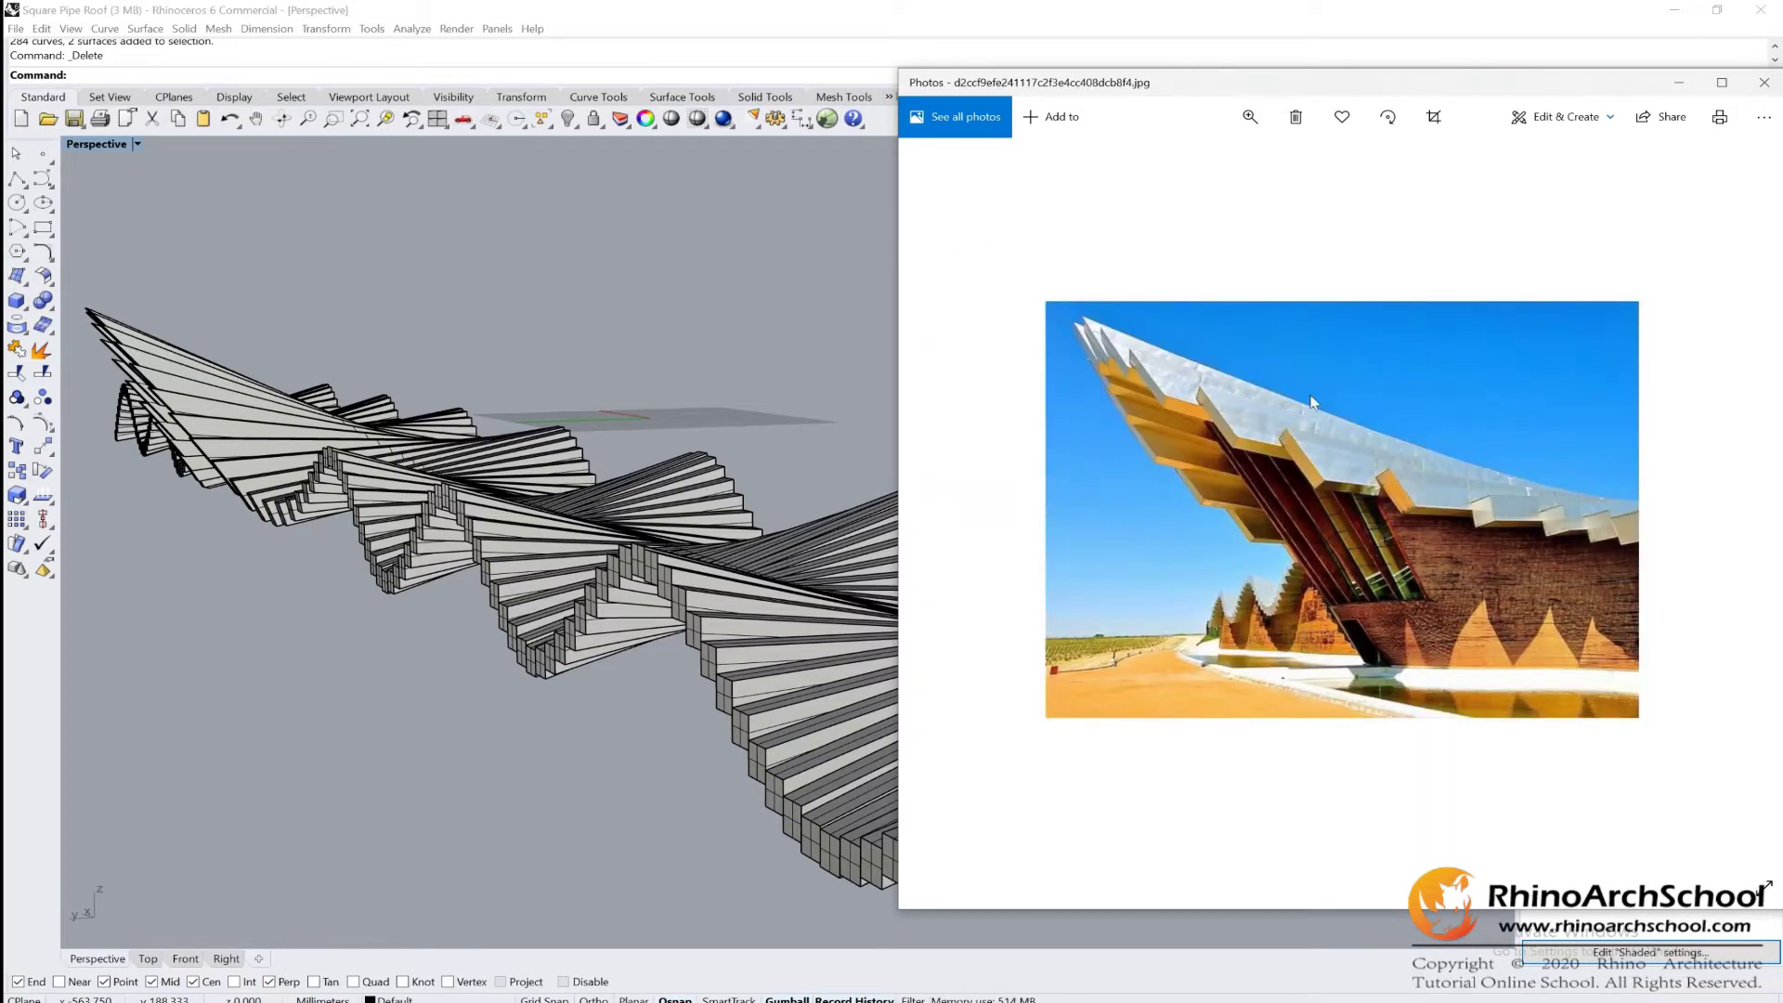
pyautogui.click(929, 513)
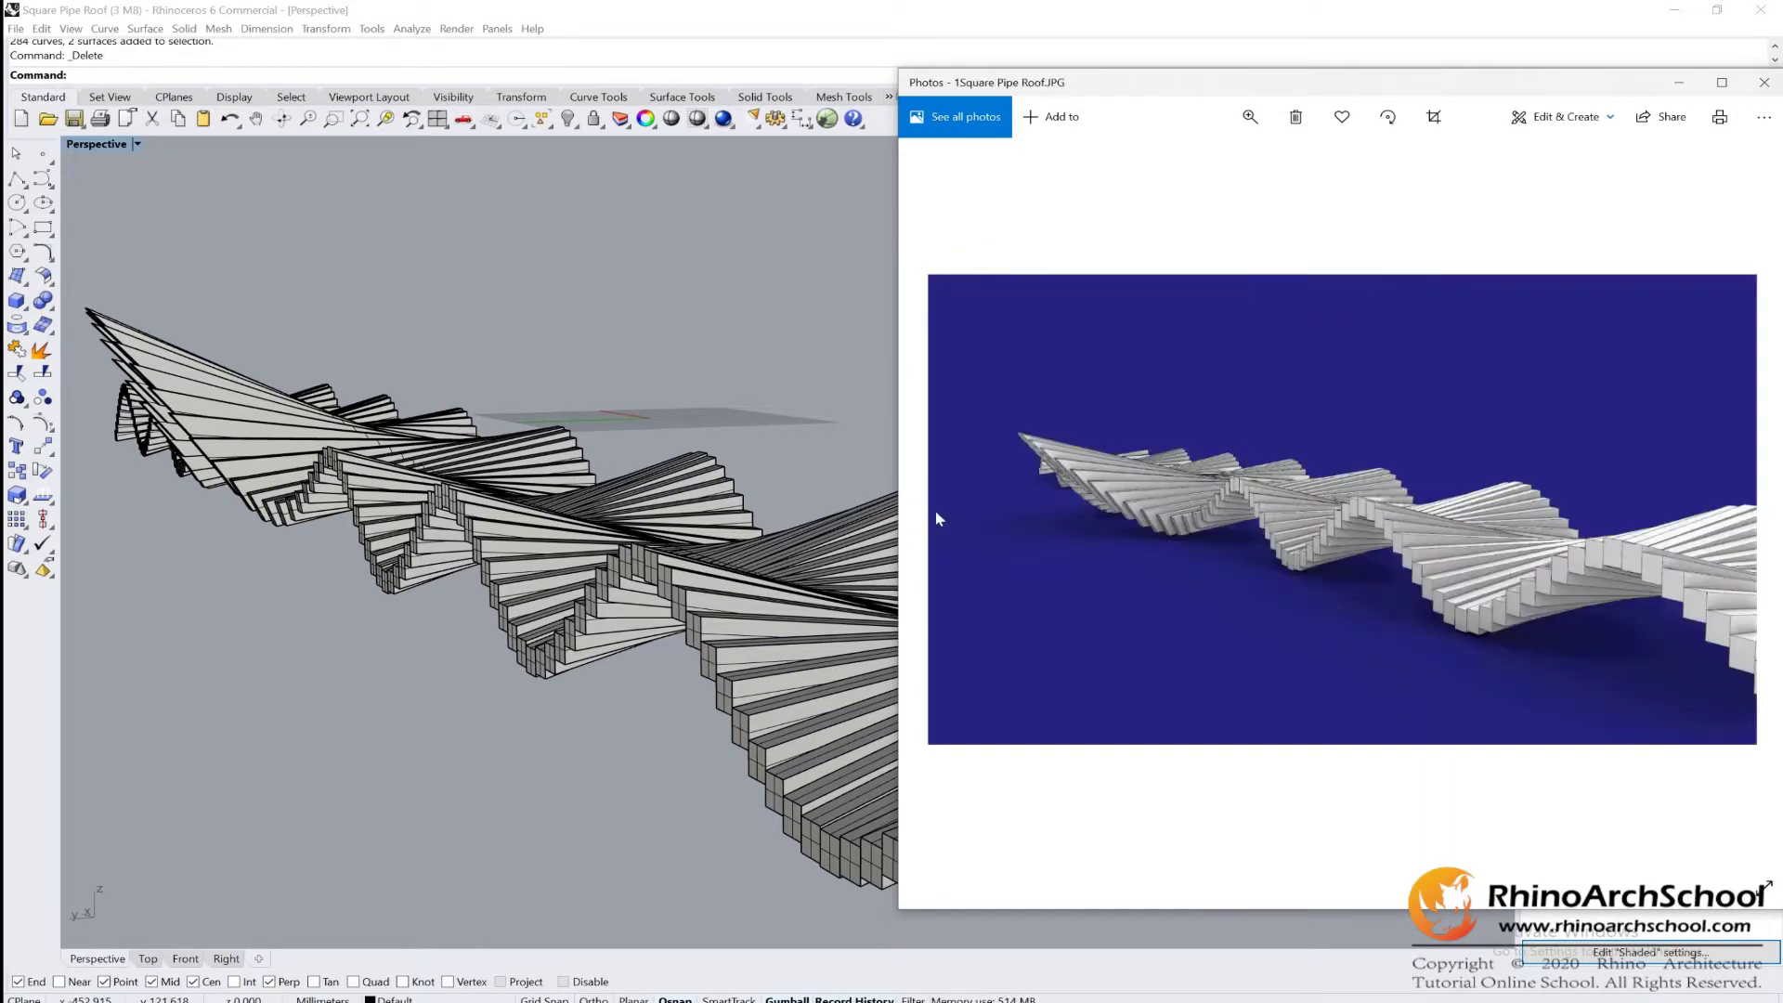
pyautogui.click(830, 359)
pyautogui.moveTo(920, 335); pyautogui.dragTo(987, 397, button='right')
pyautogui.moveTo(777, 457); pyautogui.dragTo(622, 393, button='right')
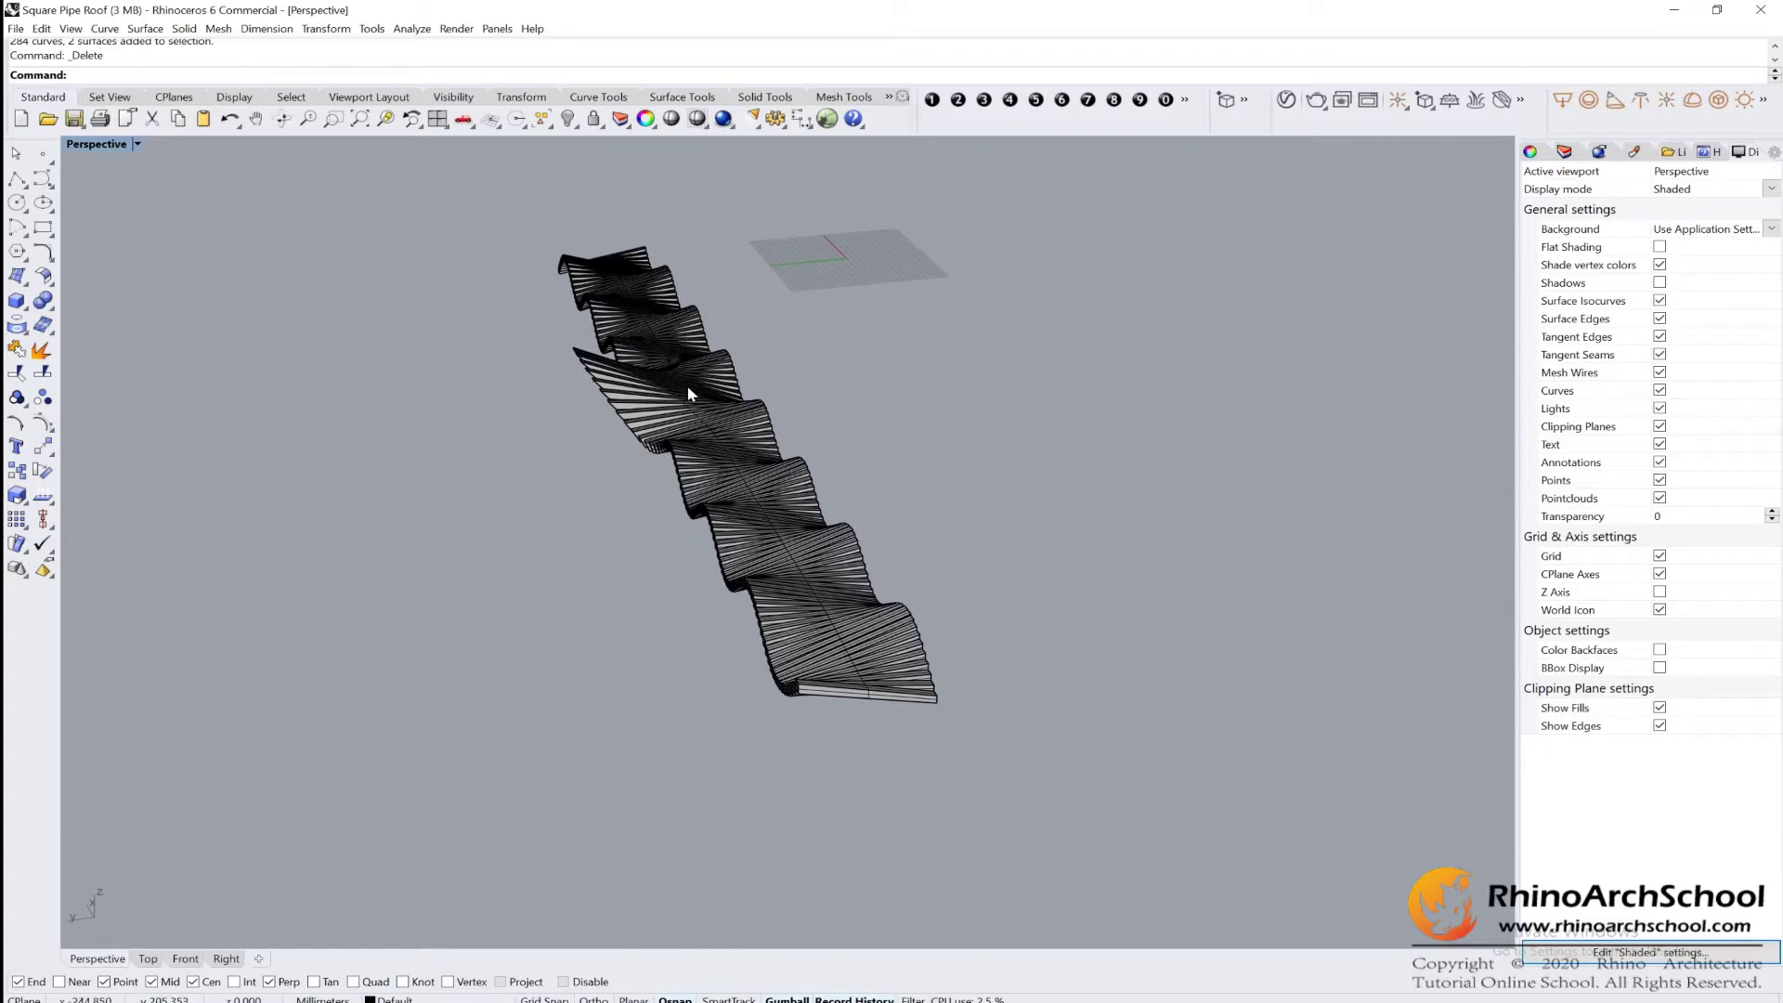
# Draw a horizontal straight polyline 80 mm long near the origin in the Right view.
pyautogui.doubleClick(102, 150)
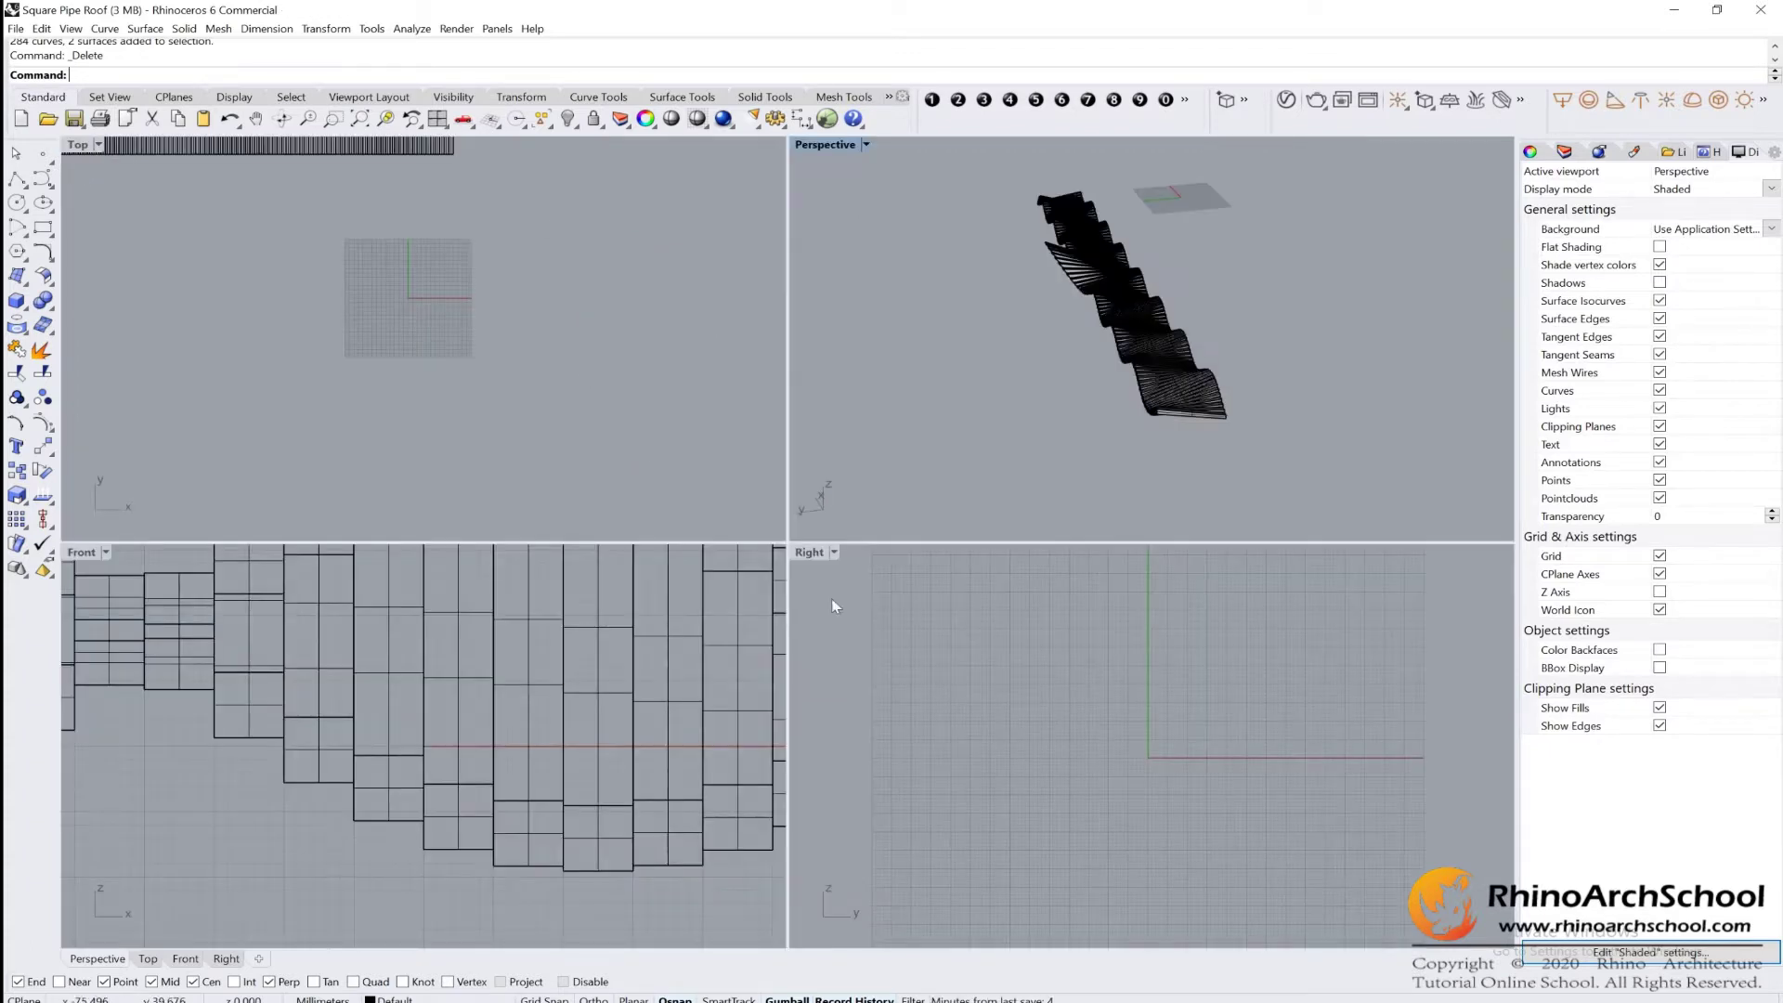
pyautogui.doubleClick(816, 555)
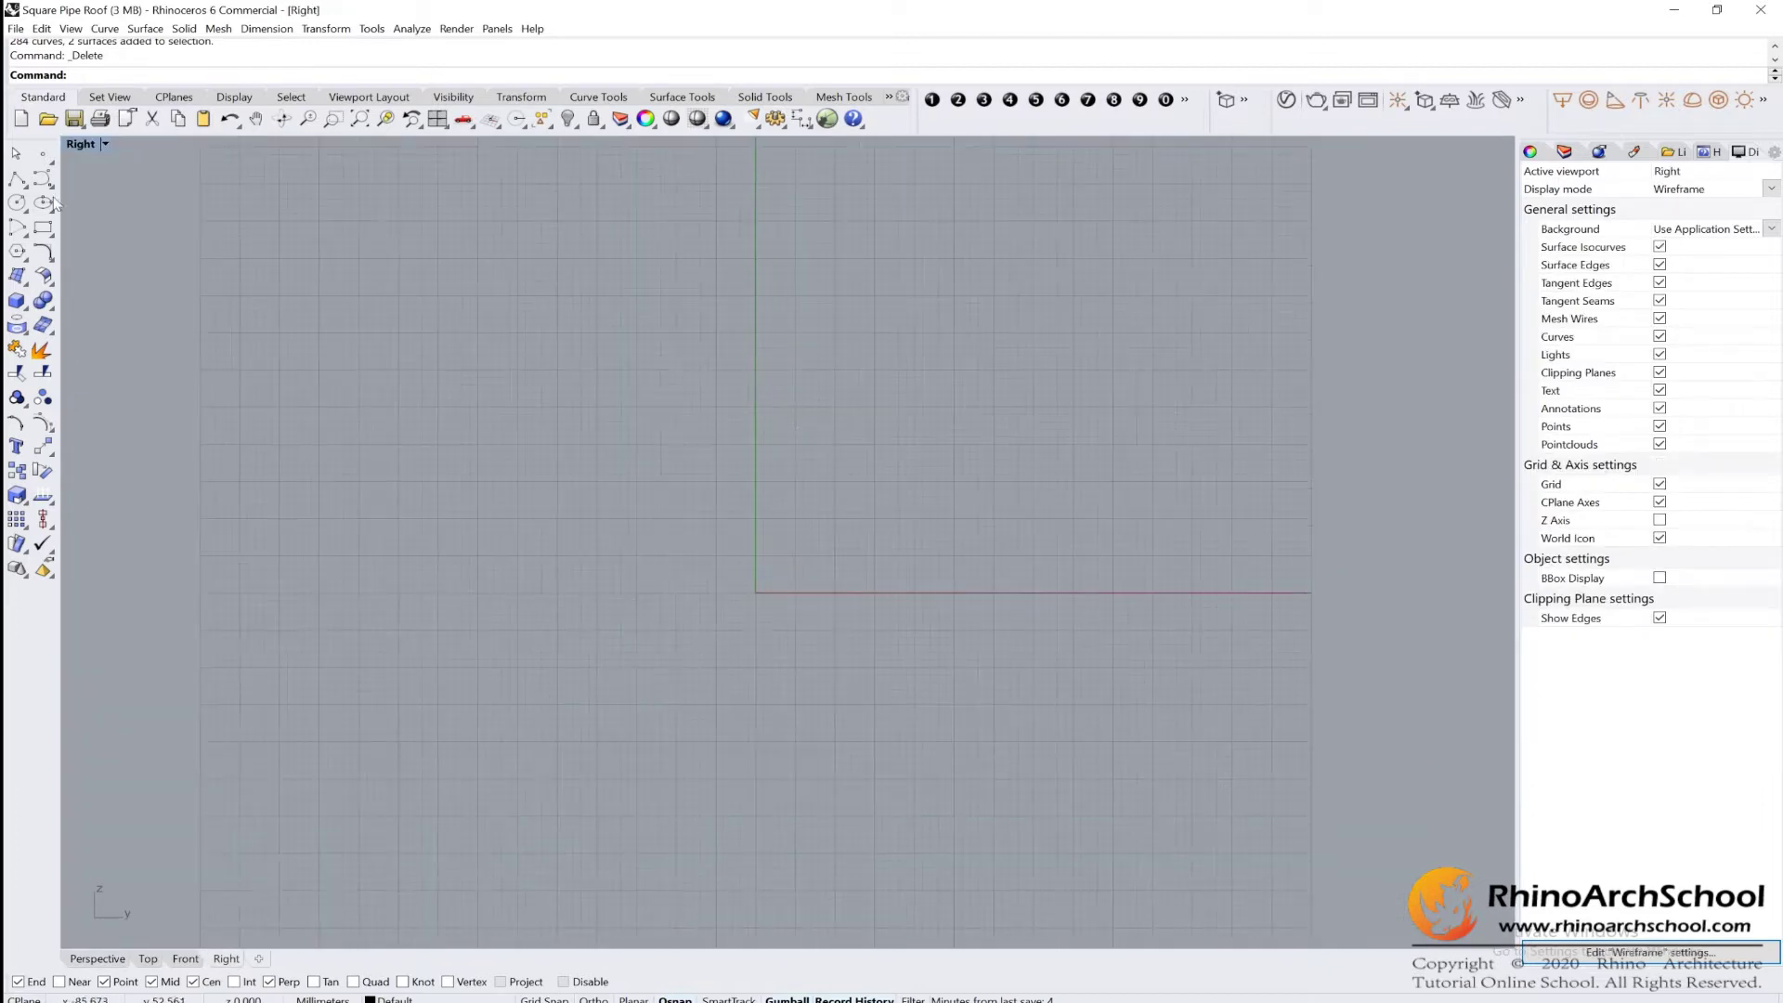
pyautogui.click(17, 178)
pyautogui.click(605, 570)
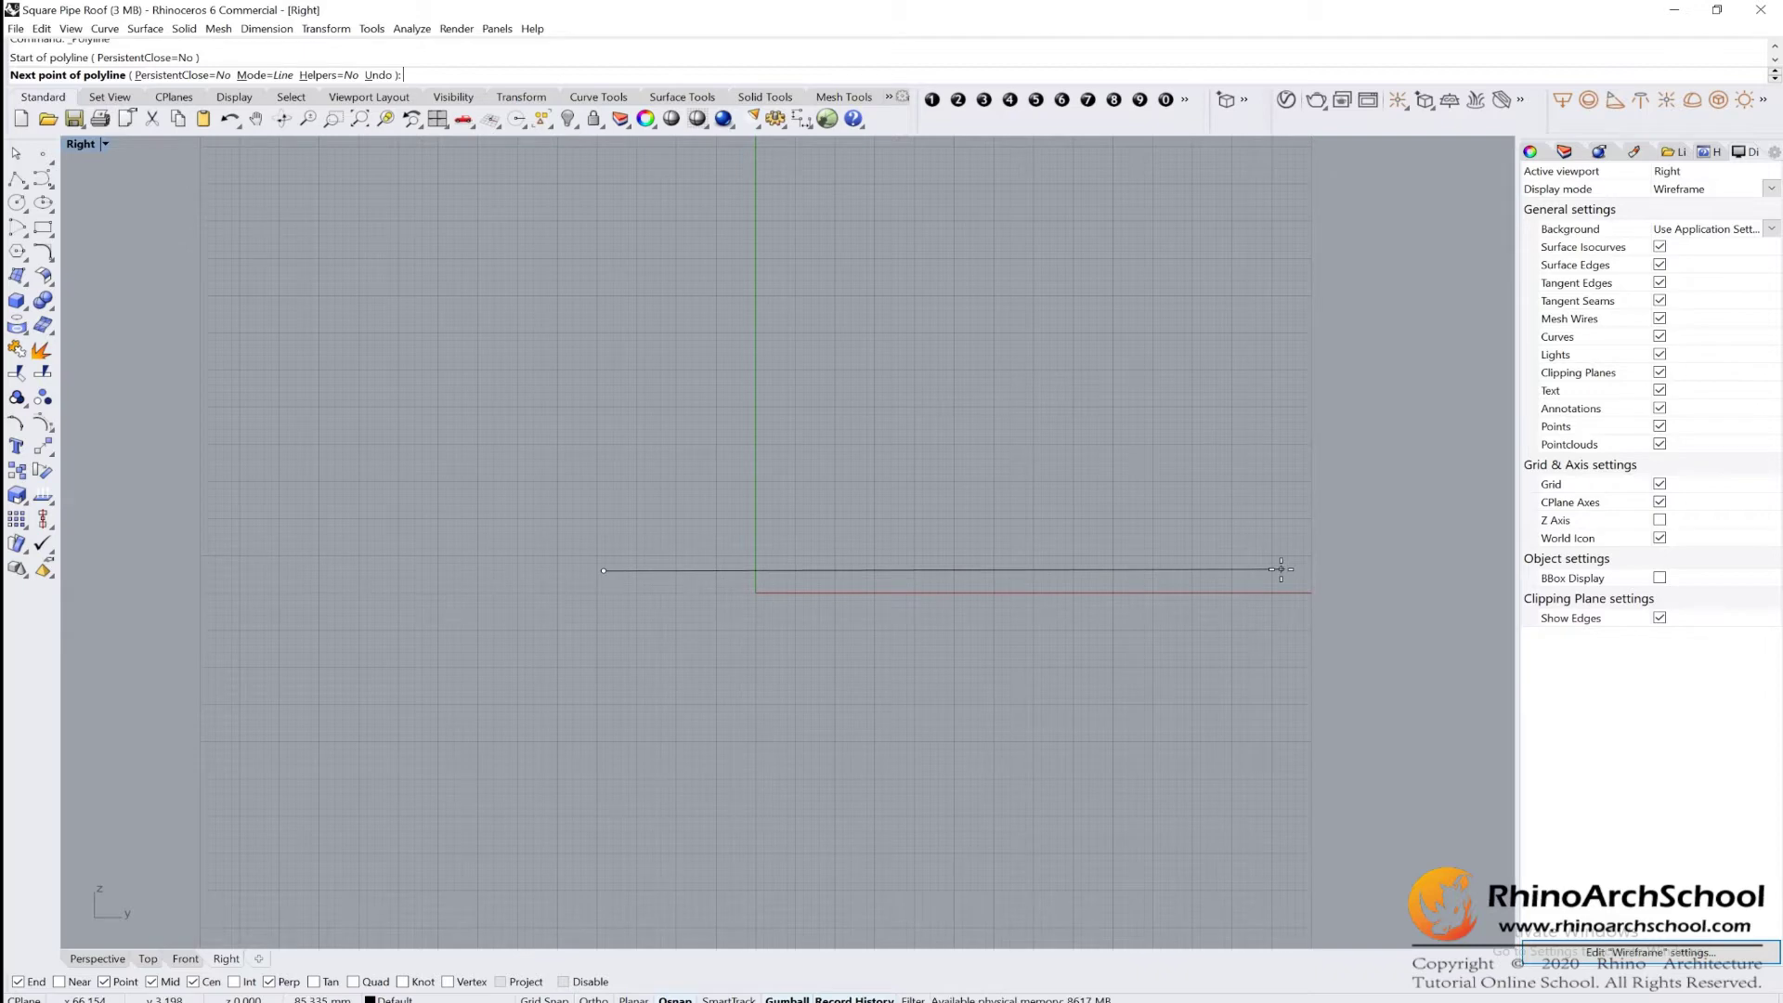
pyautogui.write('80')
pyautogui.press('Return')
pyautogui.click(1240, 570)
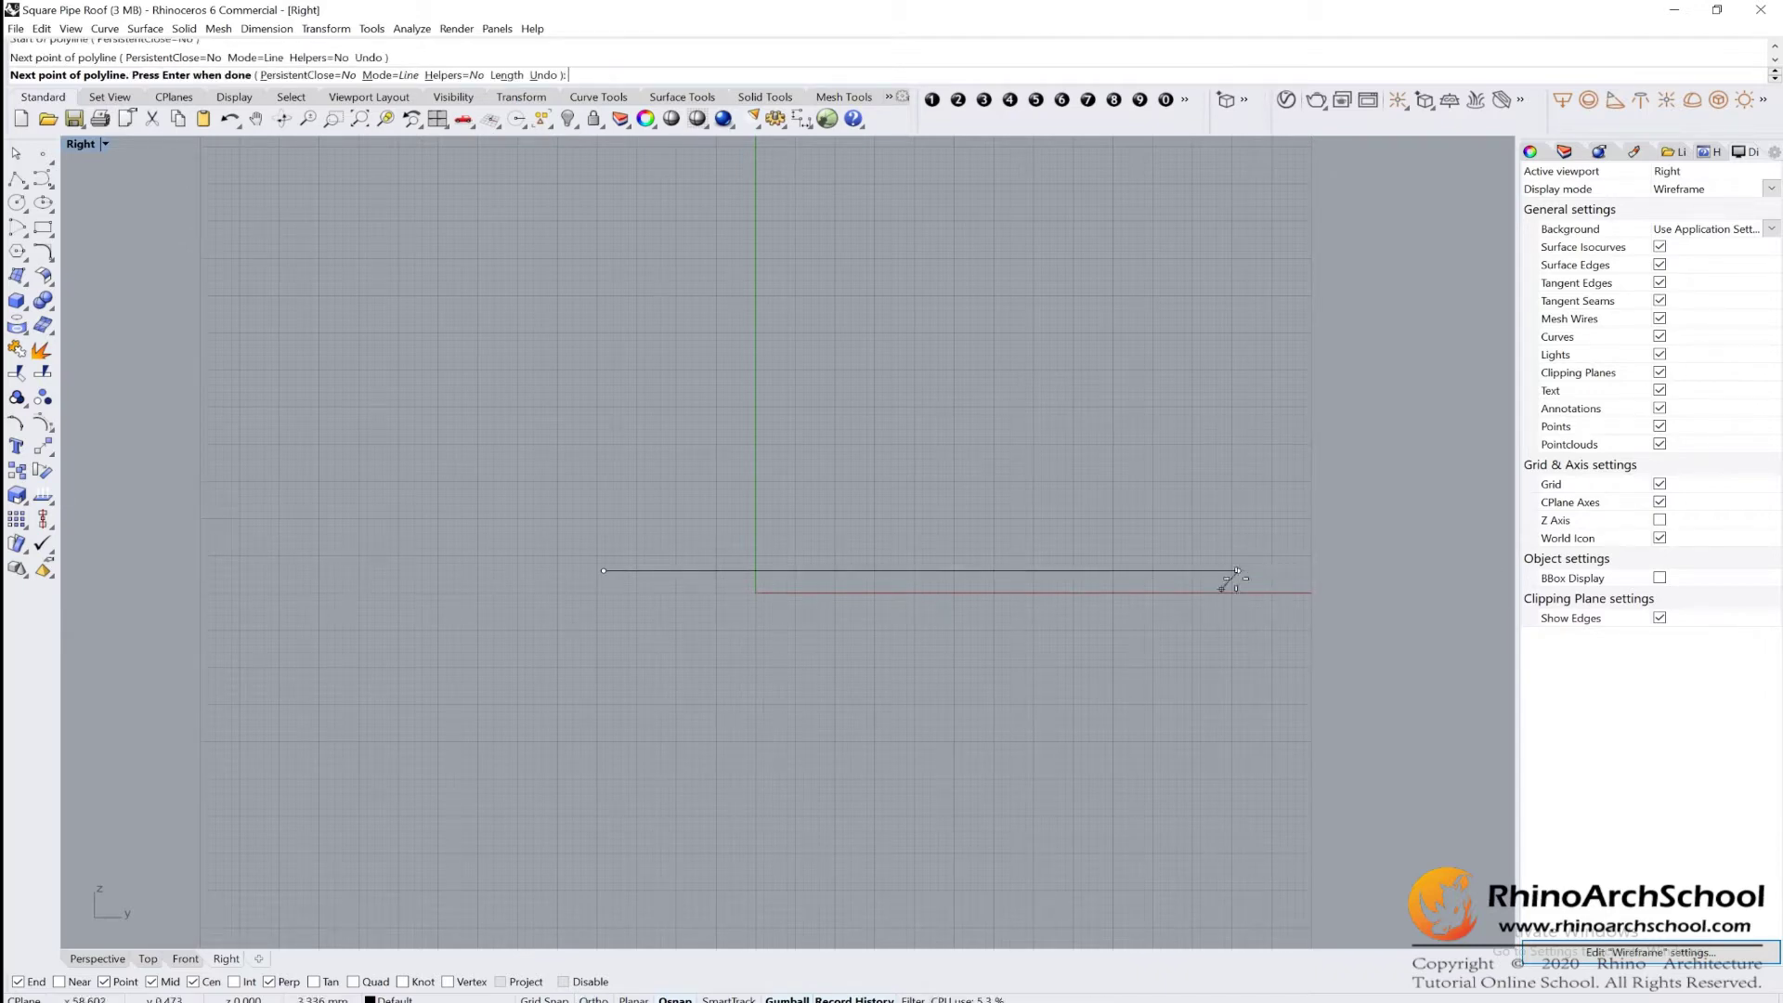
pyautogui.press('Return')
# Rotate the horizontal line by 15 degrees about its midpoint.
pyautogui.click(882, 570)
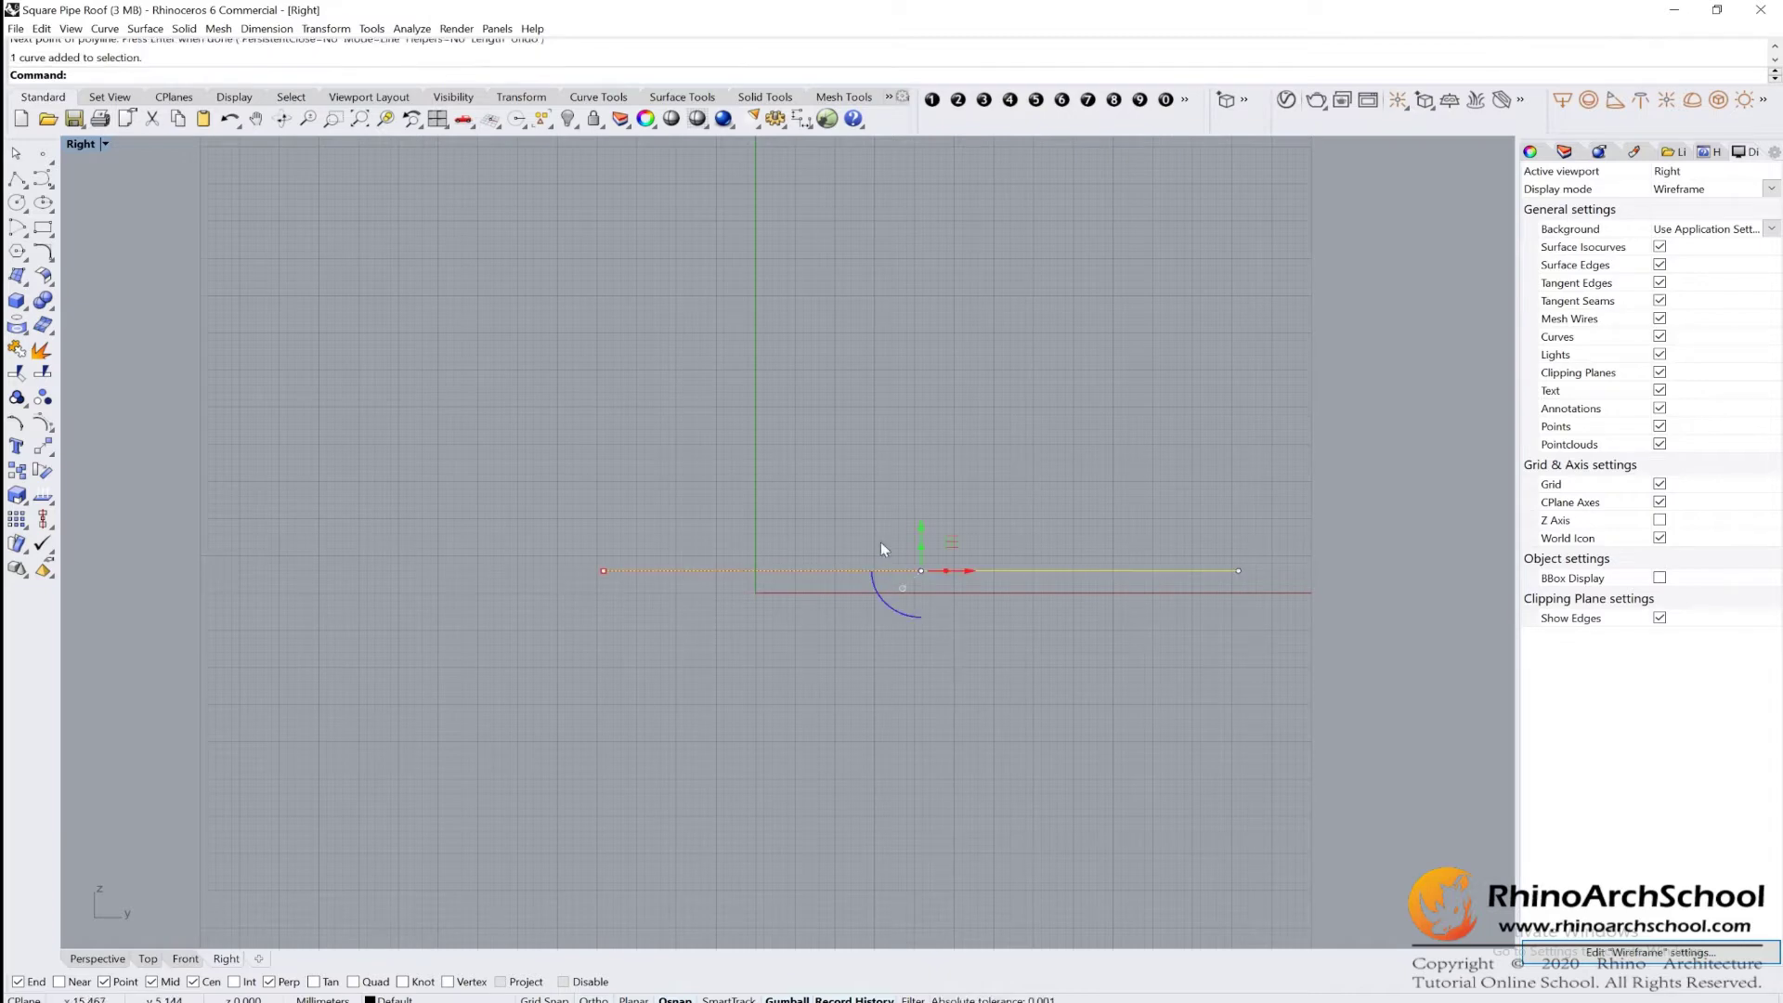
pyautogui.click(883, 596)
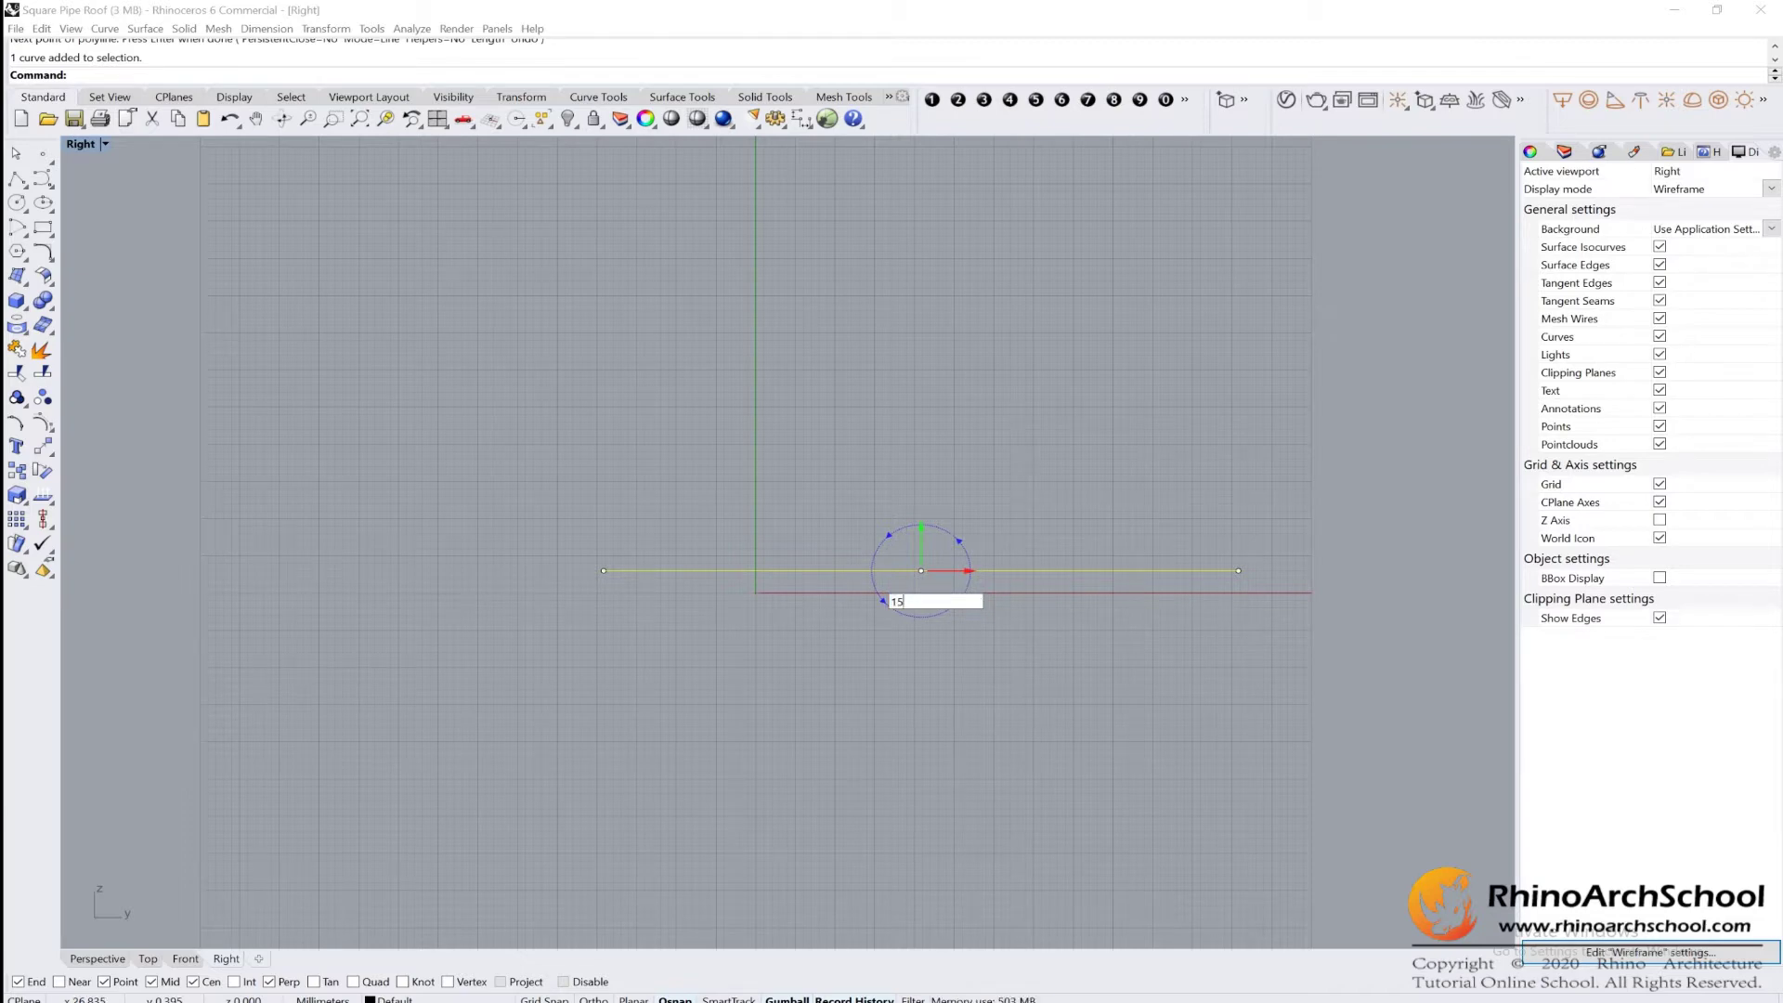
pyautogui.press('Return')
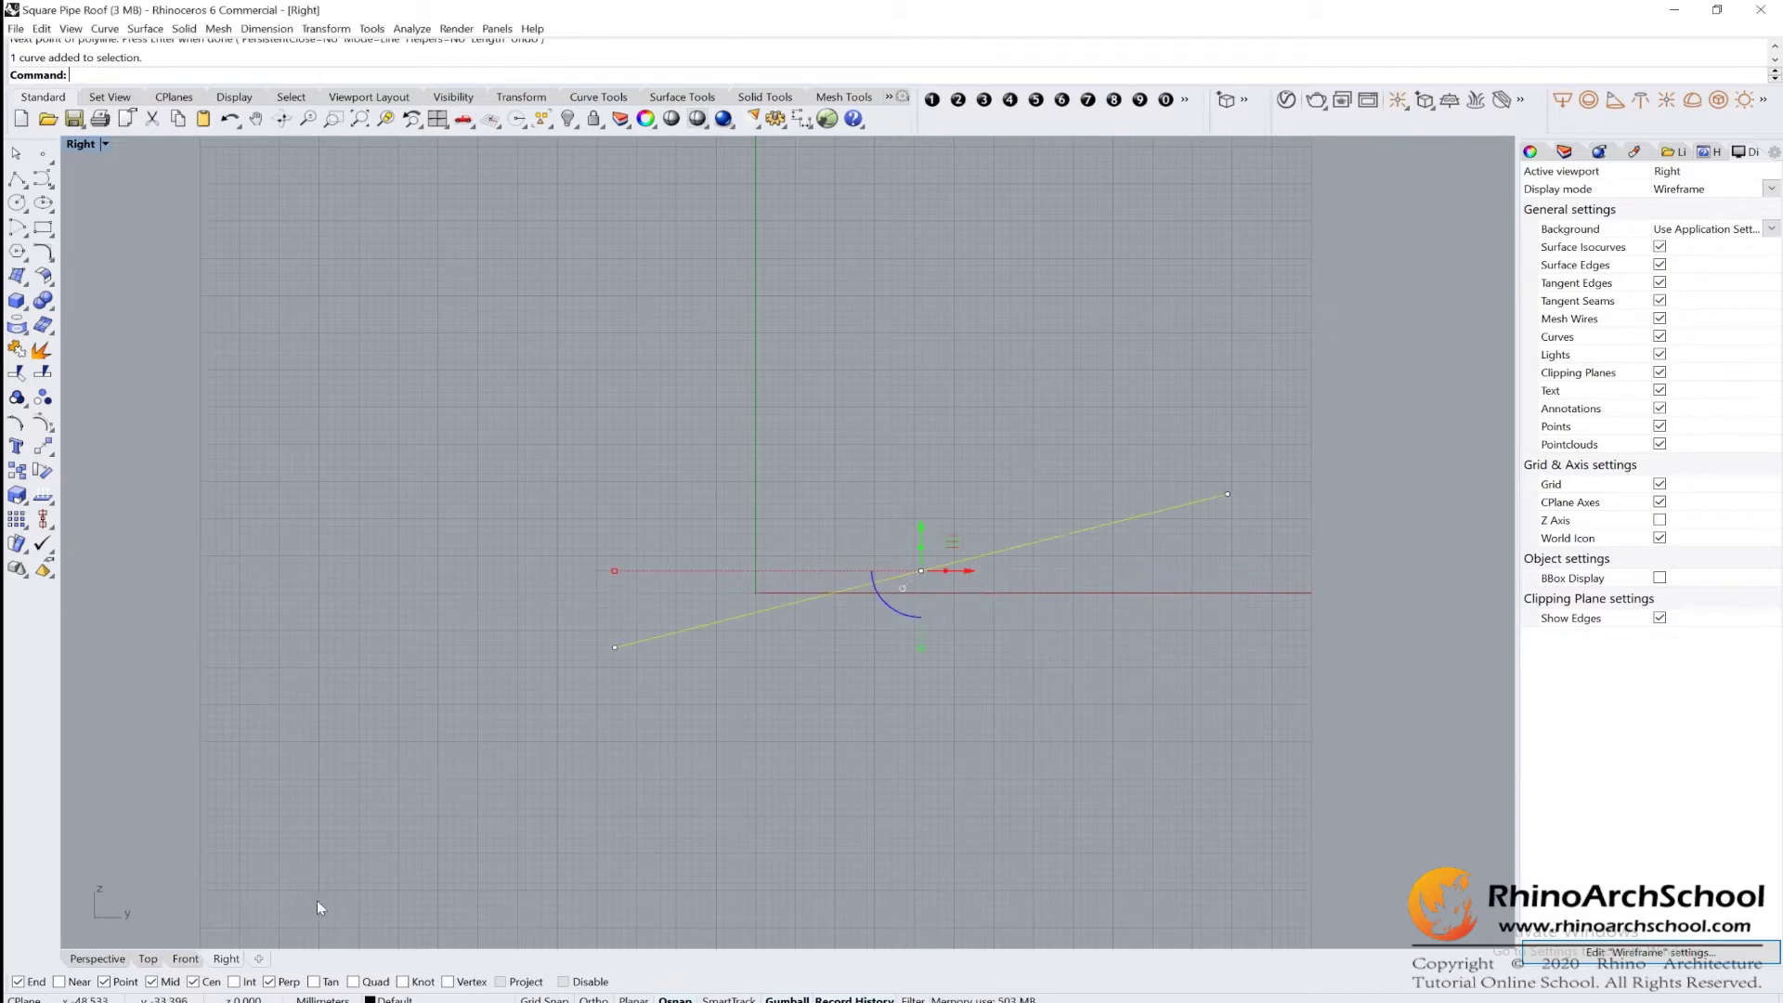
# Mirror the tilted line across a horizontal plane through its midpoint, keeping the original so the two lines cross.
pyautogui.click(151, 982)
pyautogui.write('Mirror')
pyautogui.press('Return')
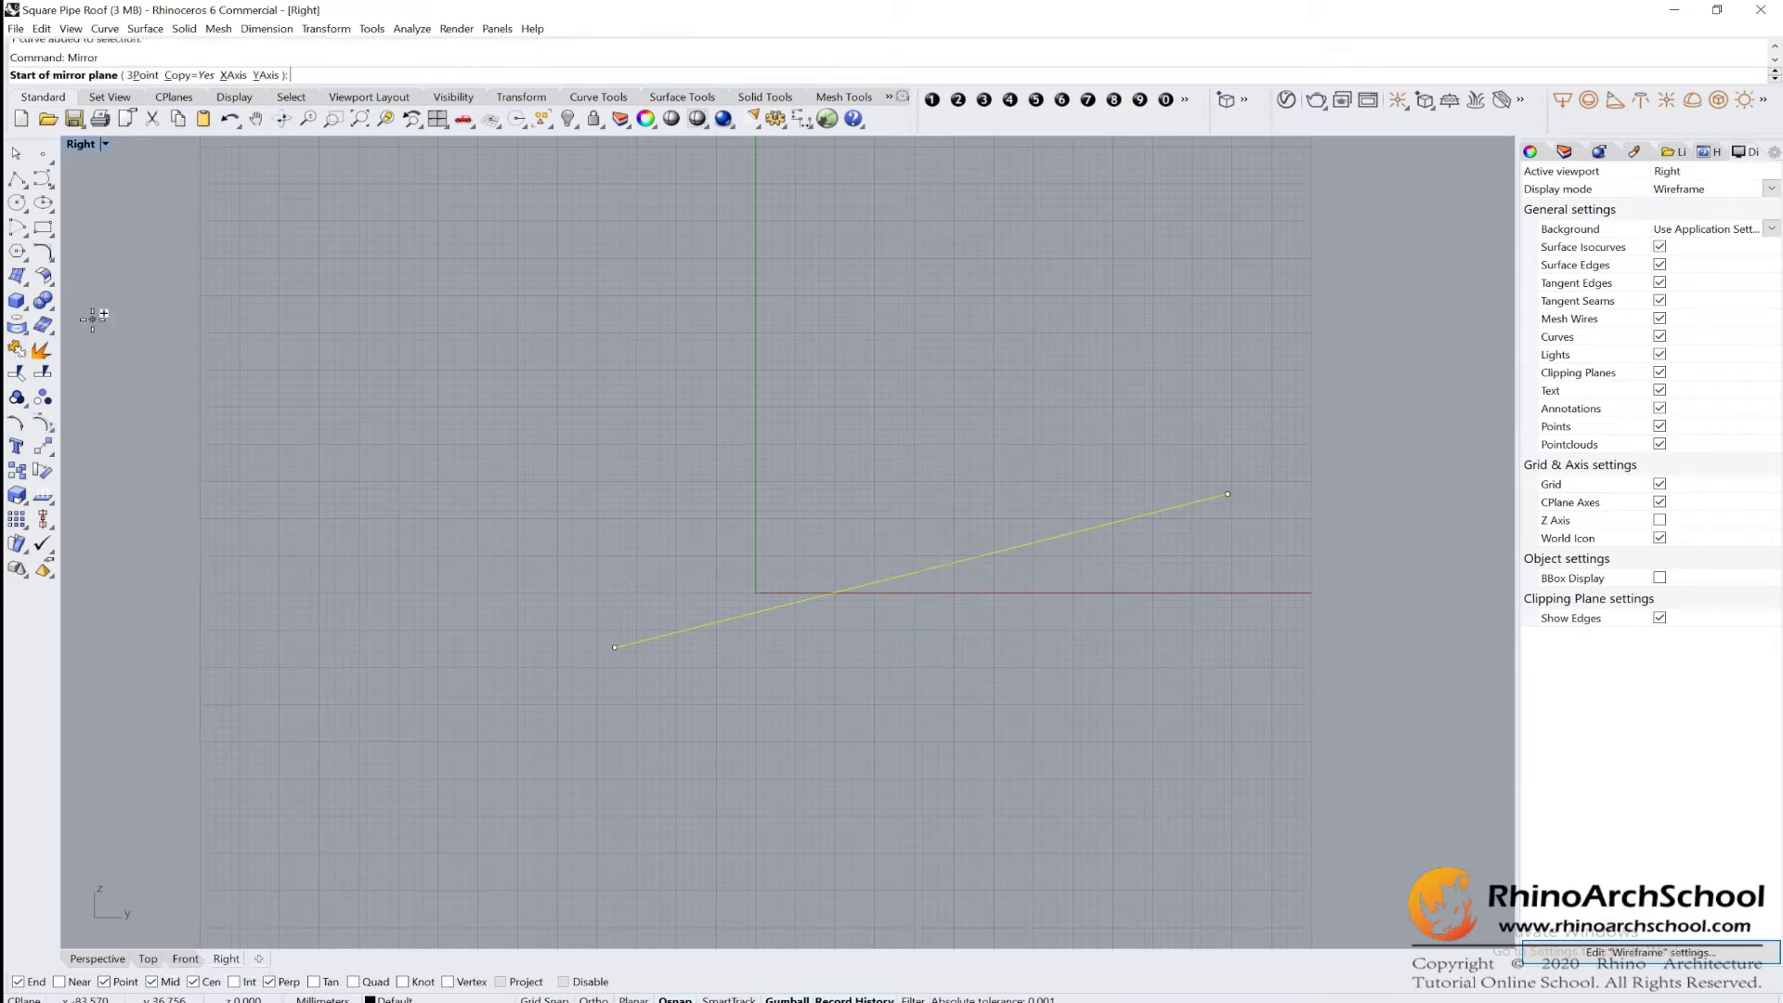
pyautogui.click(921, 570)
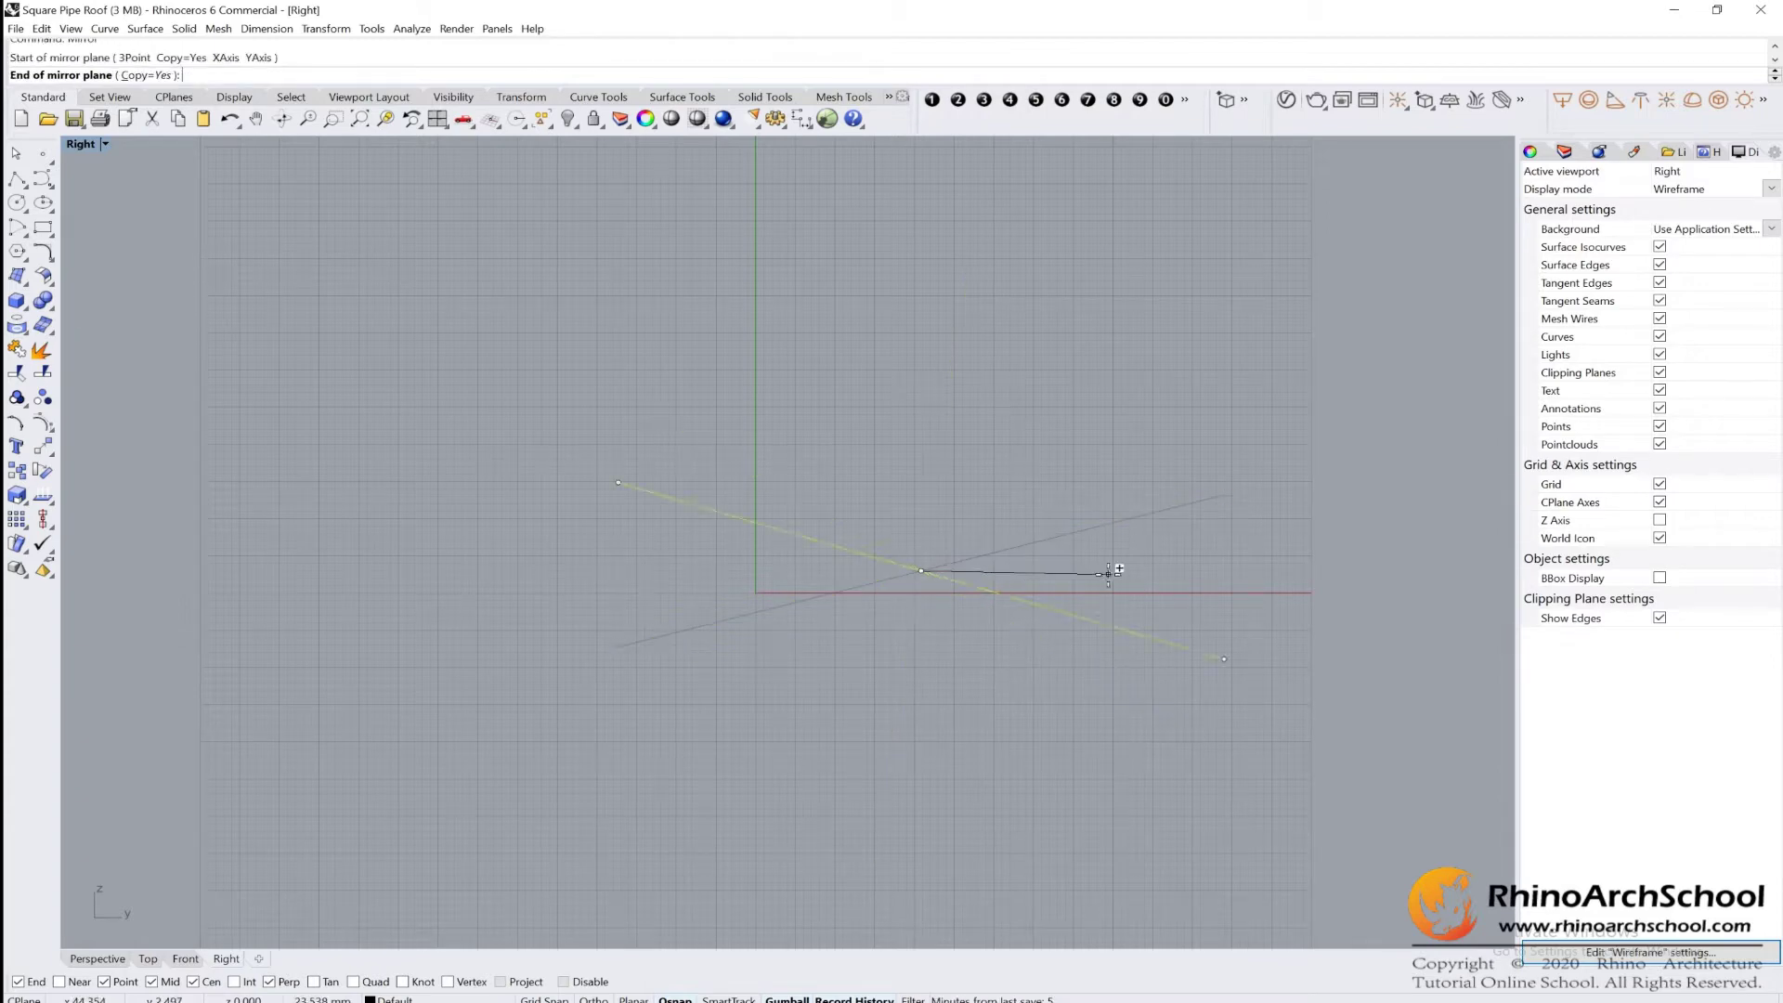
pyautogui.press('shift')
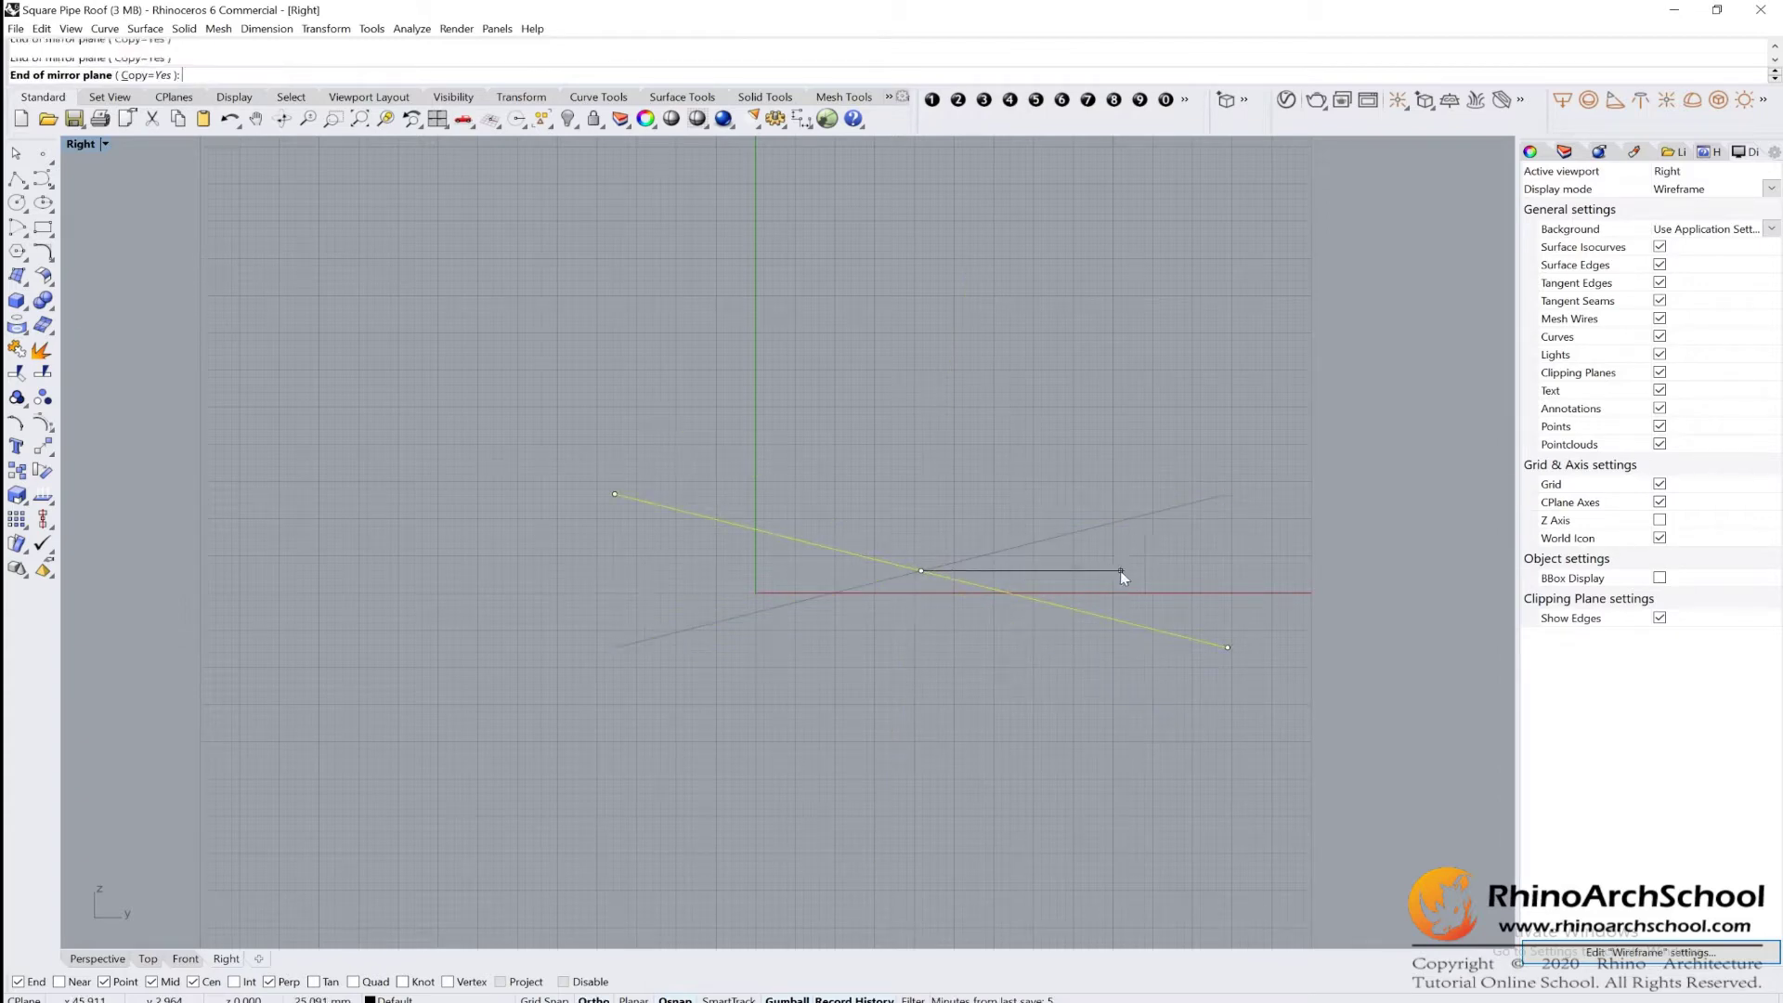
pyautogui.click(1121, 571)
# Switch to a maximized Perspective view for working on the two crossed lines.
pyautogui.doubleClick(92, 149)
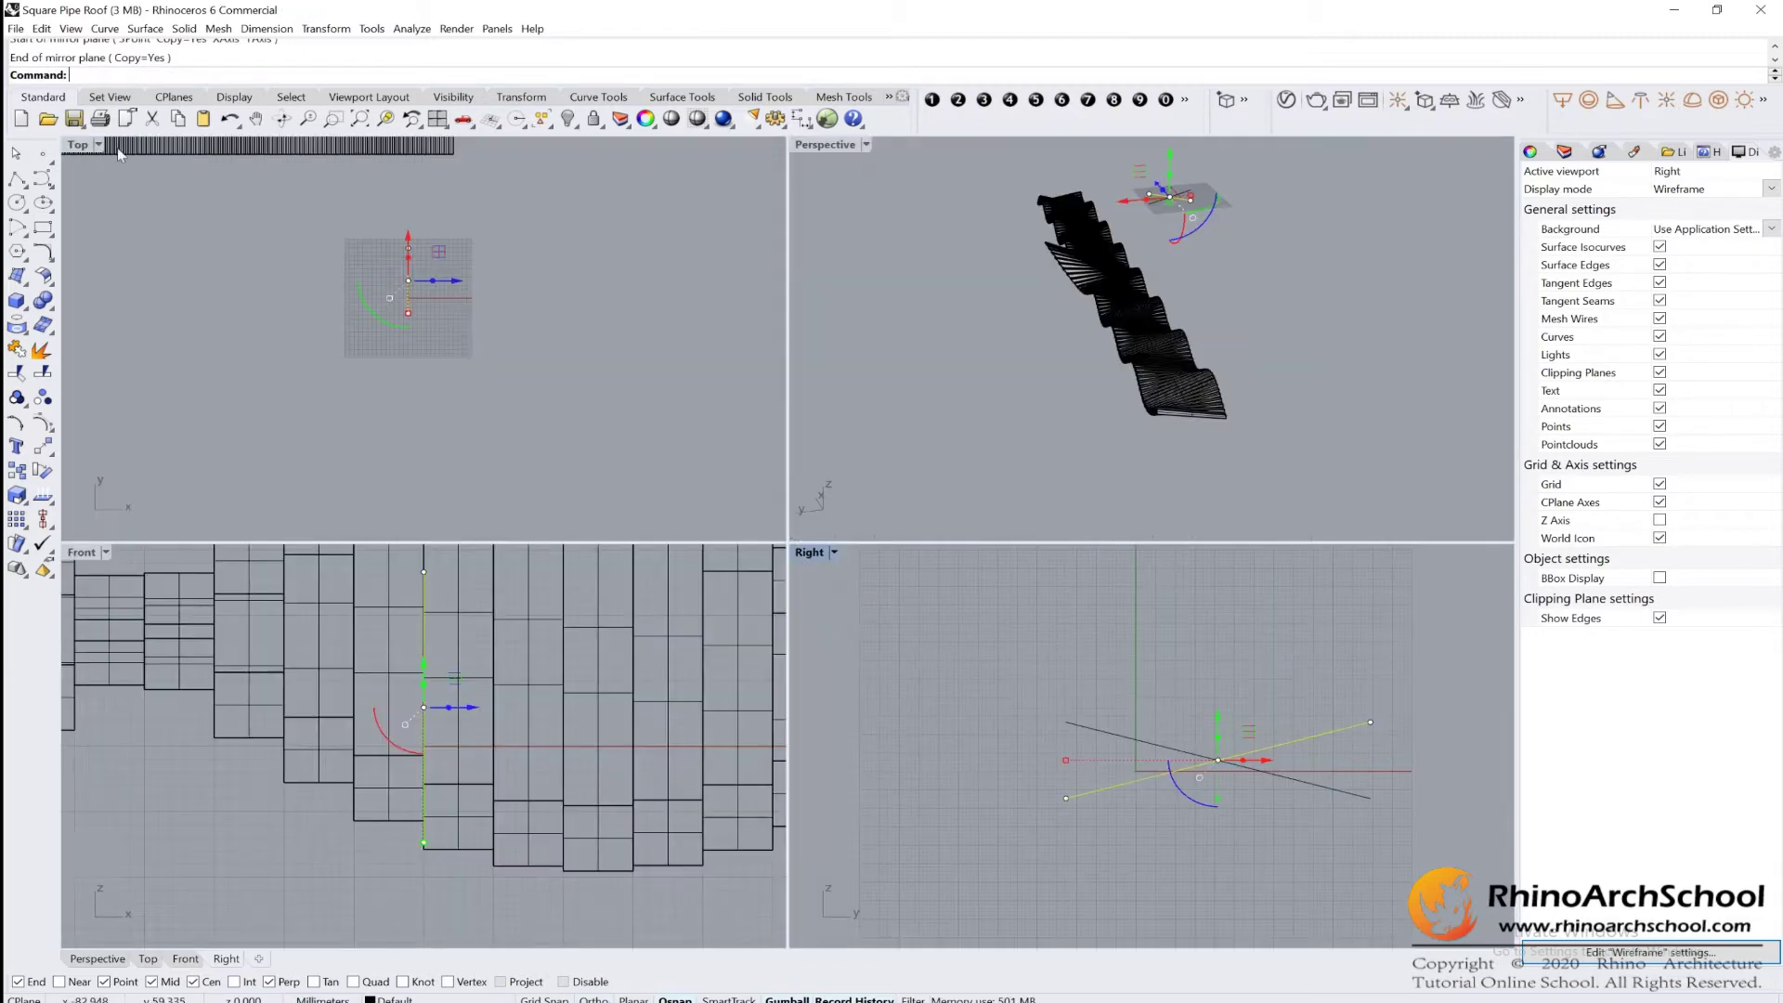
pyautogui.doubleClick(840, 147)
pyautogui.moveTo(941, 198); pyautogui.dragTo(1007, 636, button='right')
pyautogui.scroll(6, 873, 480)
pyautogui.moveTo(1043, 525); pyautogui.dragTo(784, 650)
pyautogui.moveTo(989, 587); pyautogui.dragTo(1179, 616)
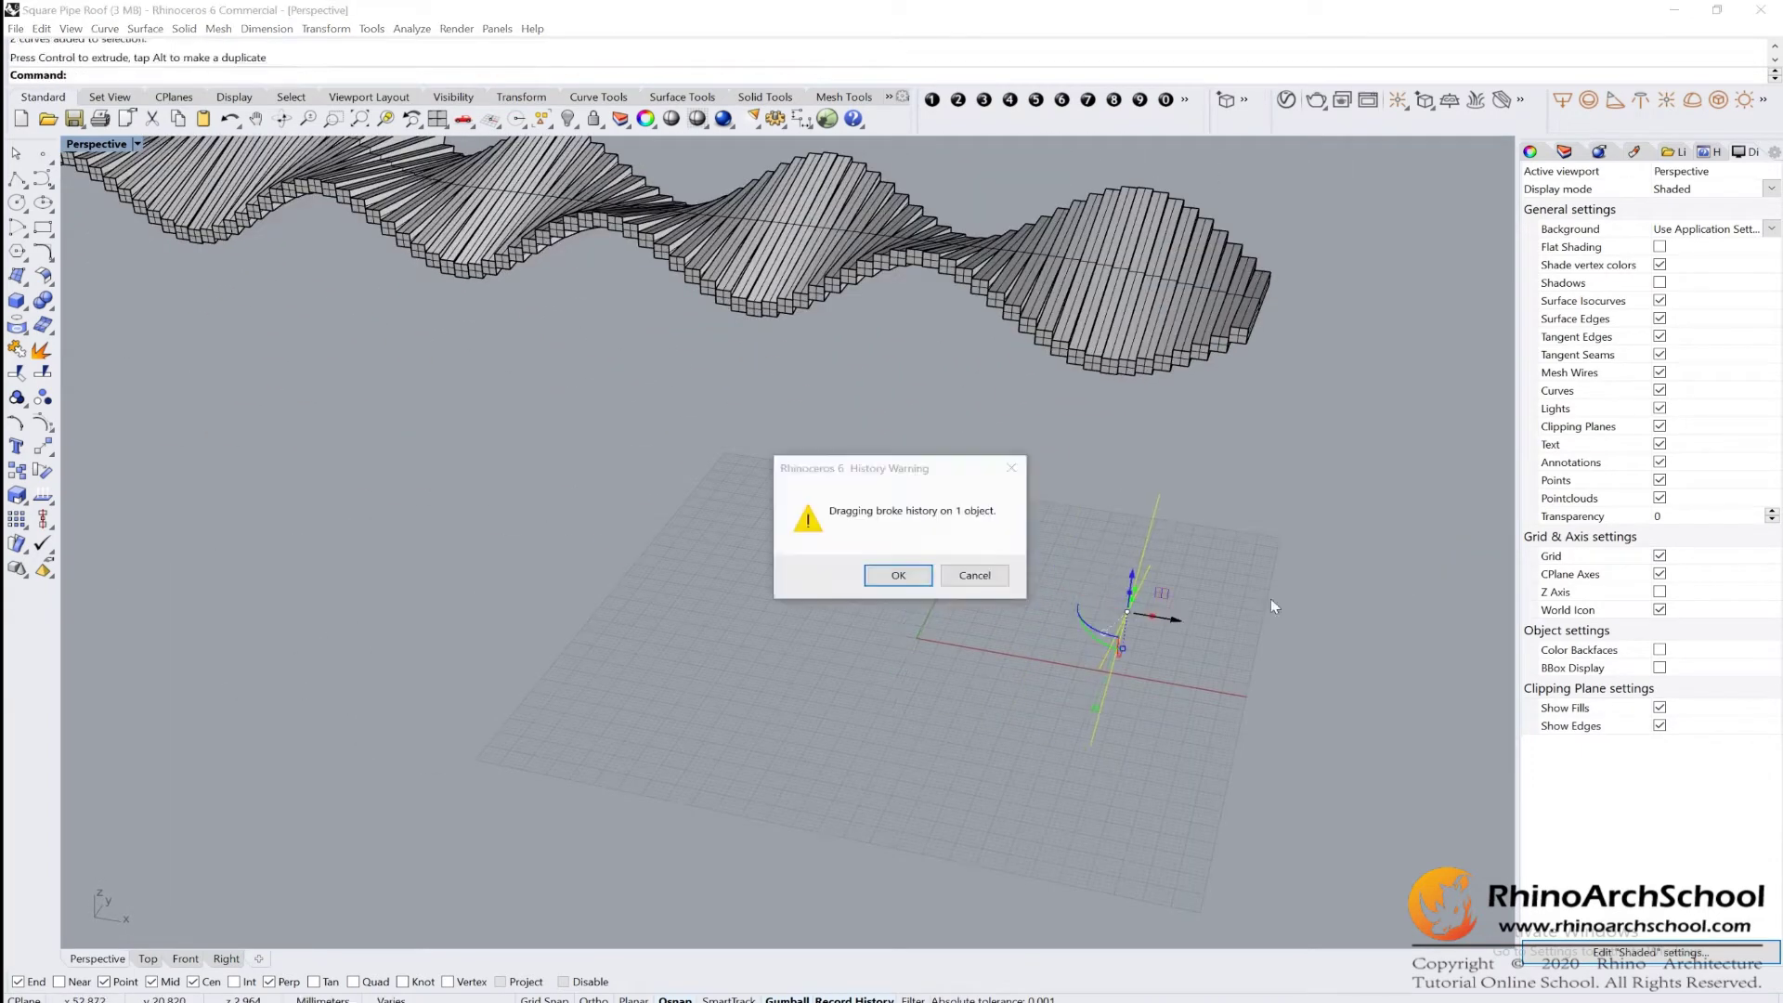
pyautogui.click(899, 574)
pyautogui.hotkey('ctrl', 'z')
# Move one of the crossed lines 50 mm along the X axis.
pyautogui.moveTo(1020, 583); pyautogui.dragTo(661, 589, button='right')
pyautogui.click(652, 560)
pyautogui.click(711, 637)
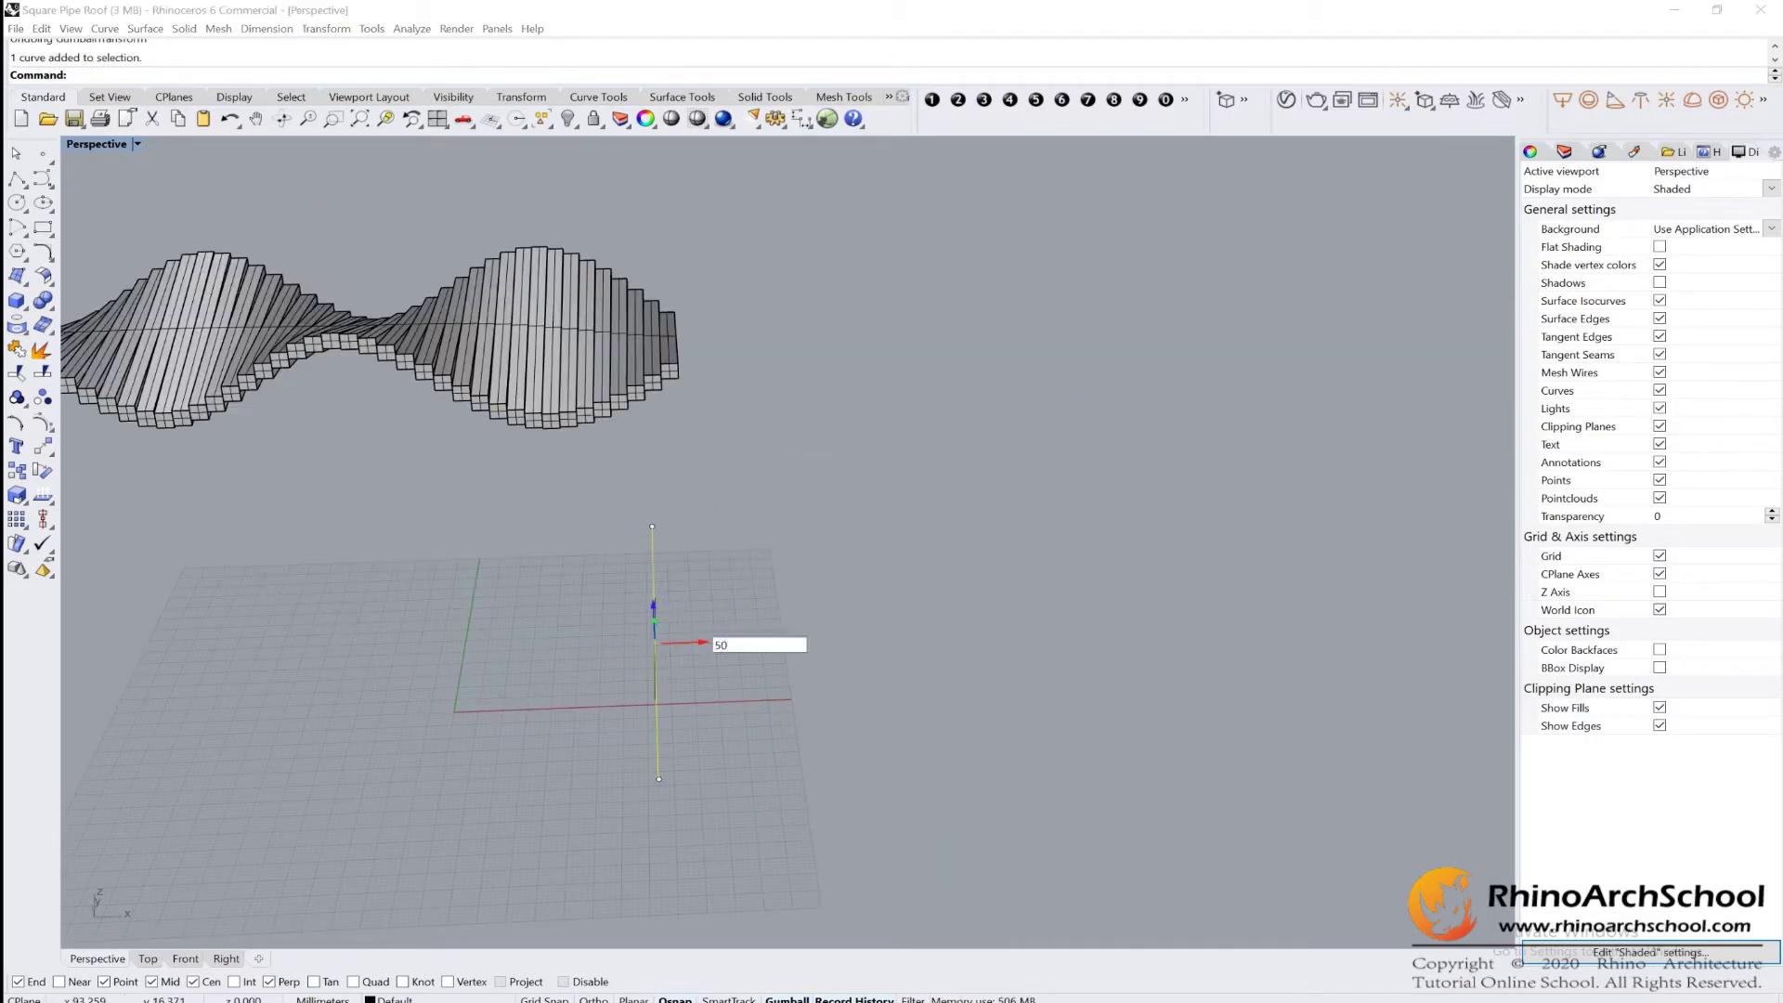
pyautogui.write('50')
pyautogui.press('Return')
pyautogui.click(956, 637)
# Start a linear array of both tilted lines with 8 items.
pyautogui.moveTo(1008, 639); pyautogui.dragTo(867, 600, button='right')
pyautogui.scroll(-6, 864, 601)
pyautogui.moveTo(1066, 700)
pyautogui.mouseDown(button='right')
pyautogui.moveTo(1083, 755)
pyautogui.moveTo(860, 629)
pyautogui.moveTo(875, 641)
pyautogui.mouseUp(button='right')
pyautogui.scroll(11, 1083, 755)
pyautogui.moveTo(942, 583); pyautogui.dragTo(647, 393)
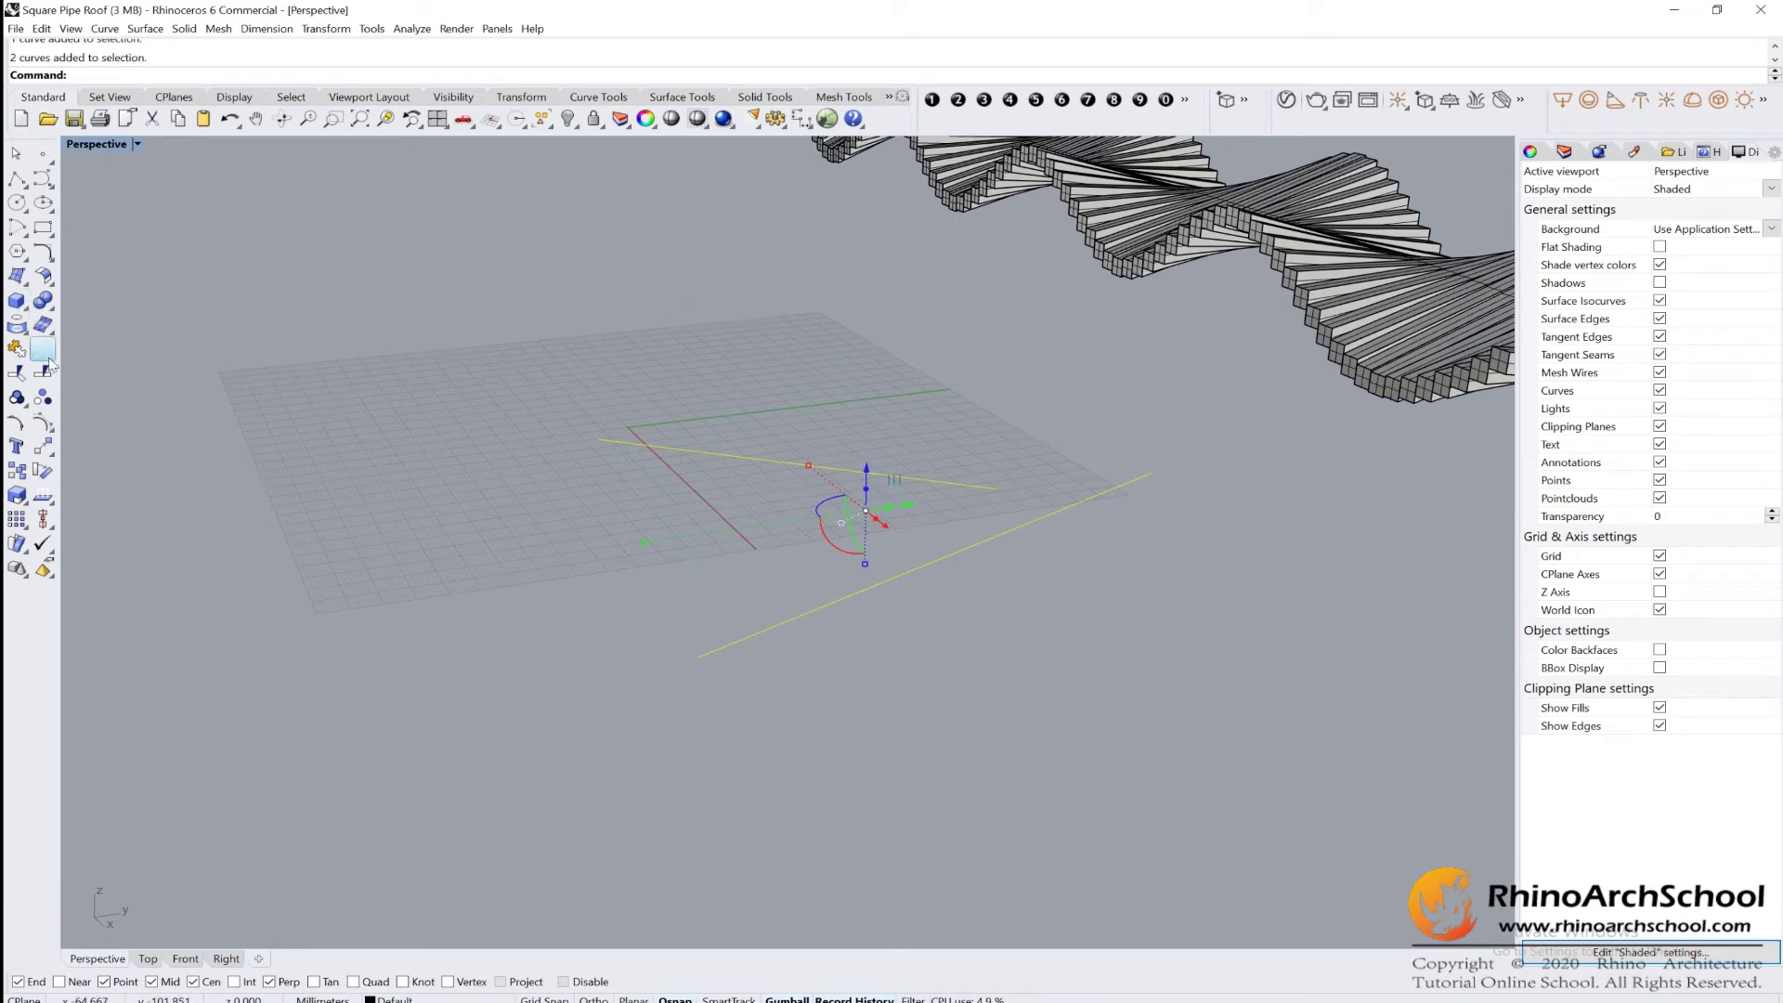
pyautogui.click(24, 530)
pyautogui.moveTo(85, 509); pyautogui.dragTo(139, 508)
pyautogui.click(26, 529)
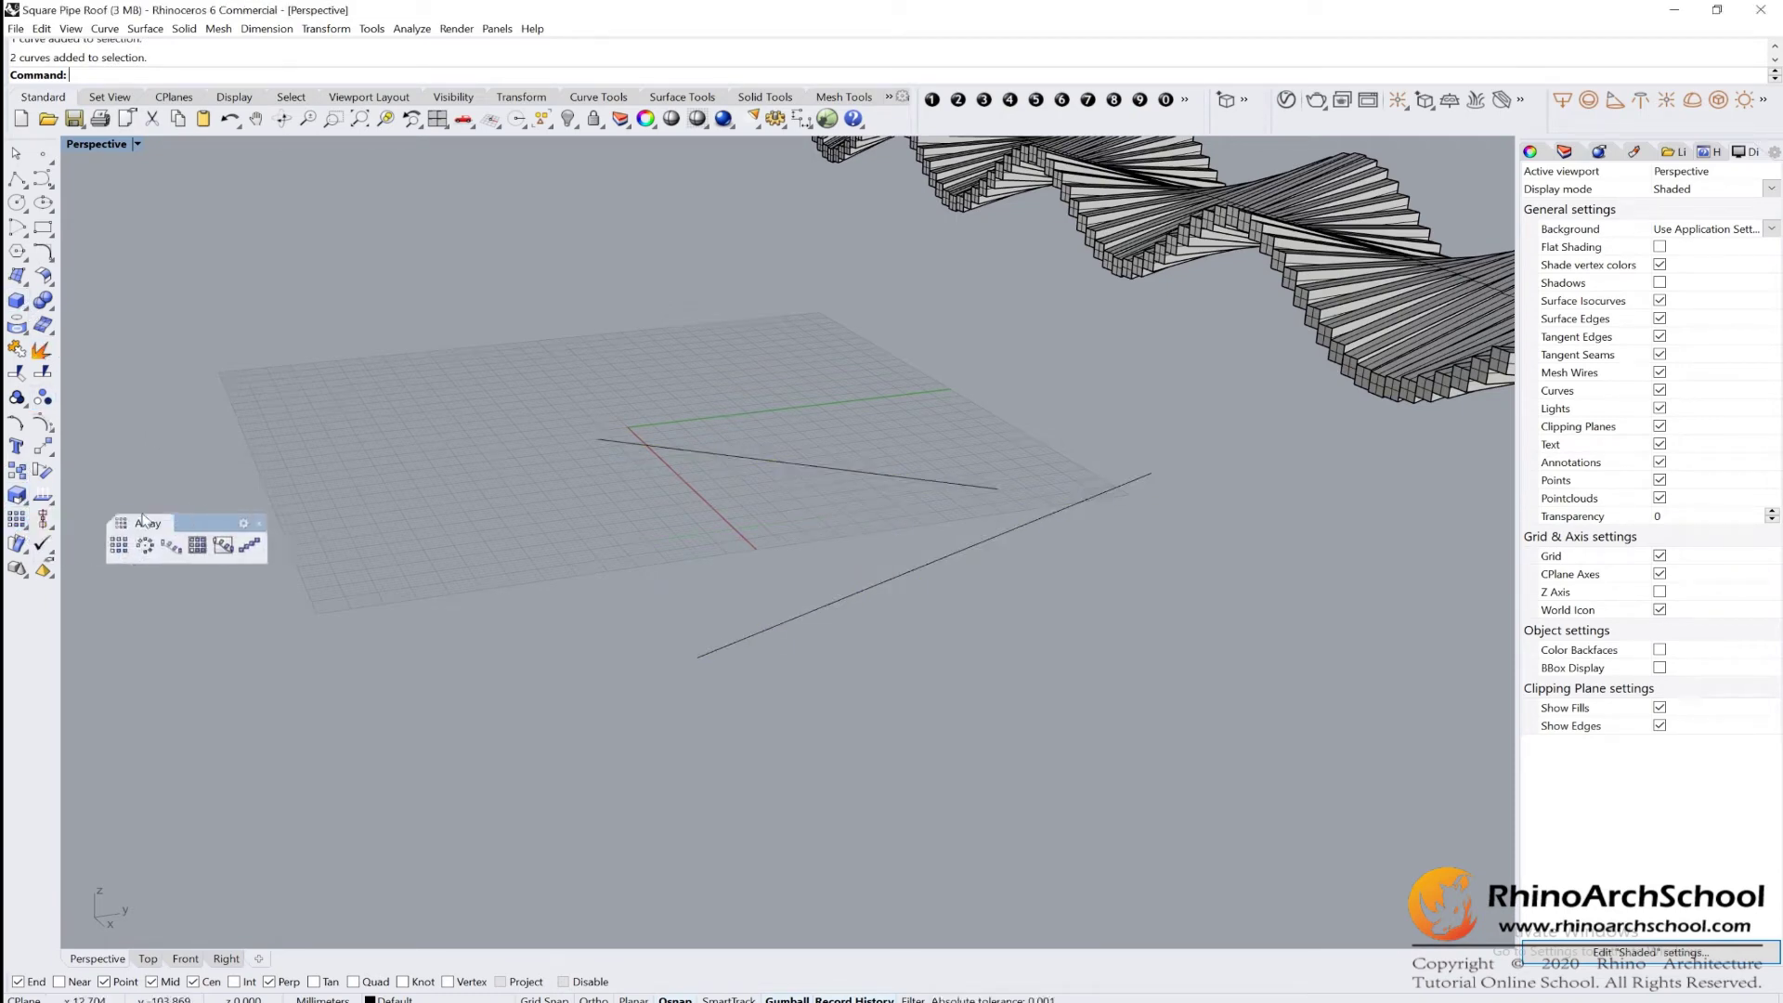
pyautogui.click(249, 548)
pyautogui.moveTo(1011, 733); pyautogui.dragTo(465, 335)
pyautogui.press('Return')
pyautogui.scroll(3, 1029, 502)
pyautogui.moveTo(1029, 501); pyautogui.dragTo(944, 463, button='right')
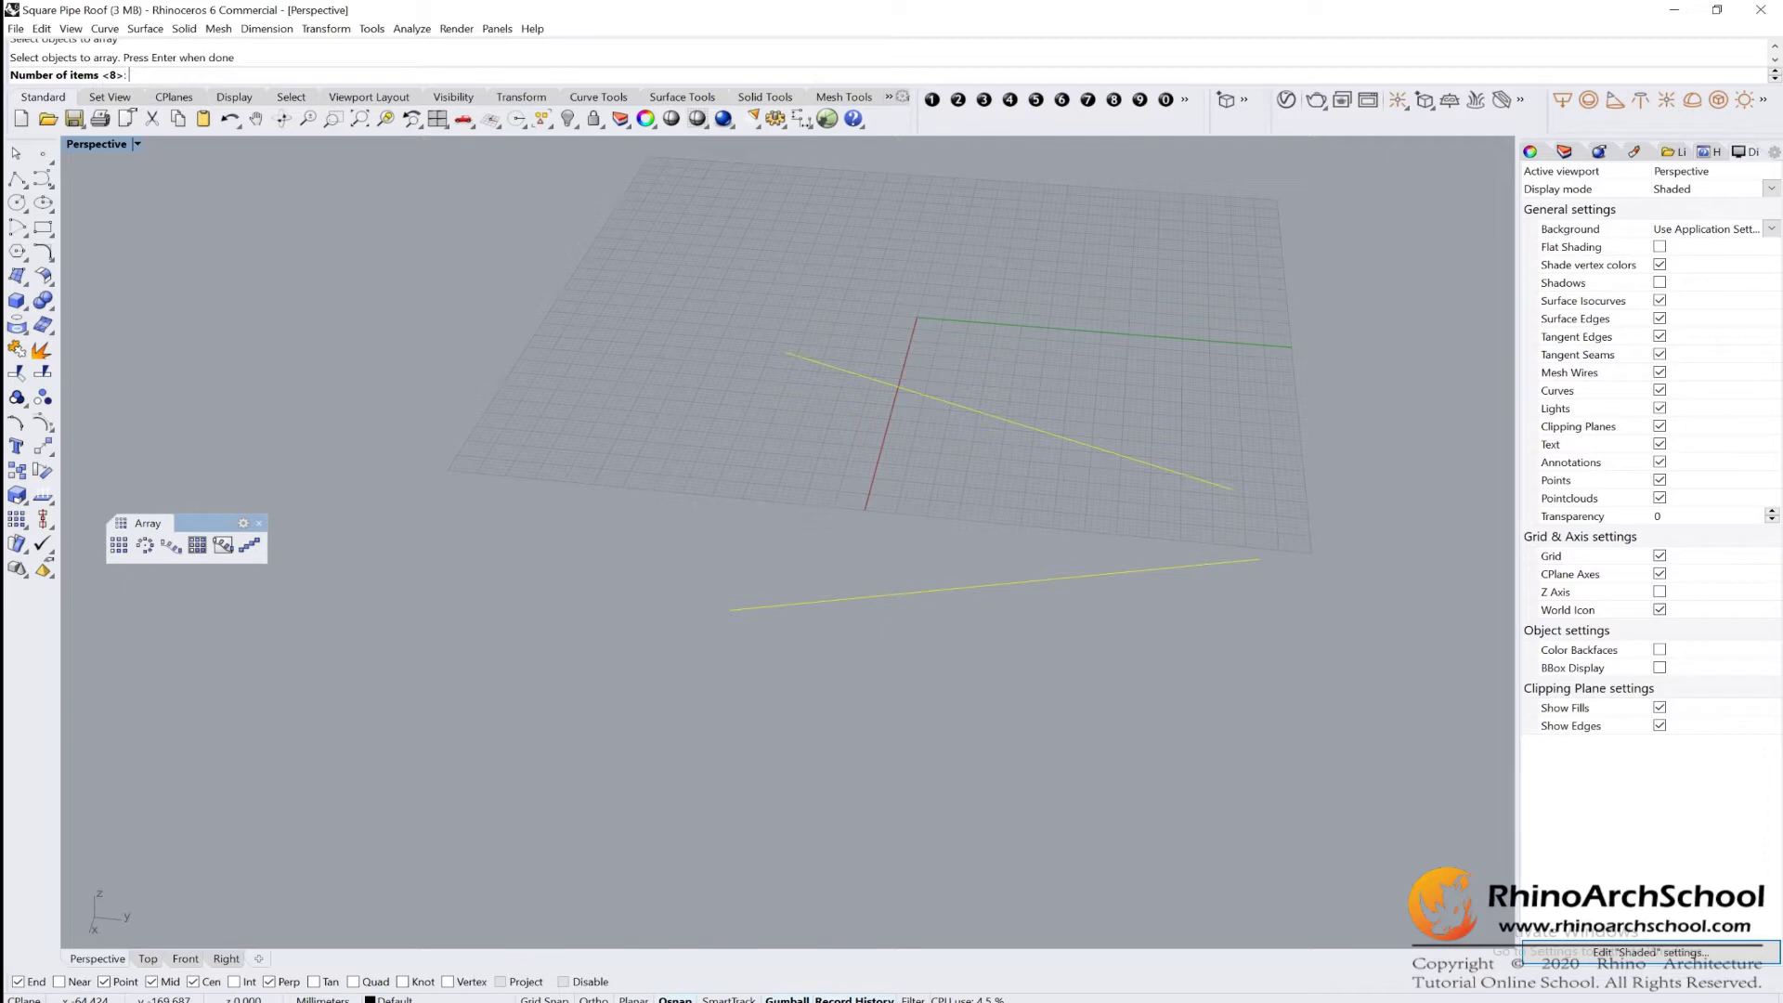
pyautogui.write('8')
pyautogui.press('Return')
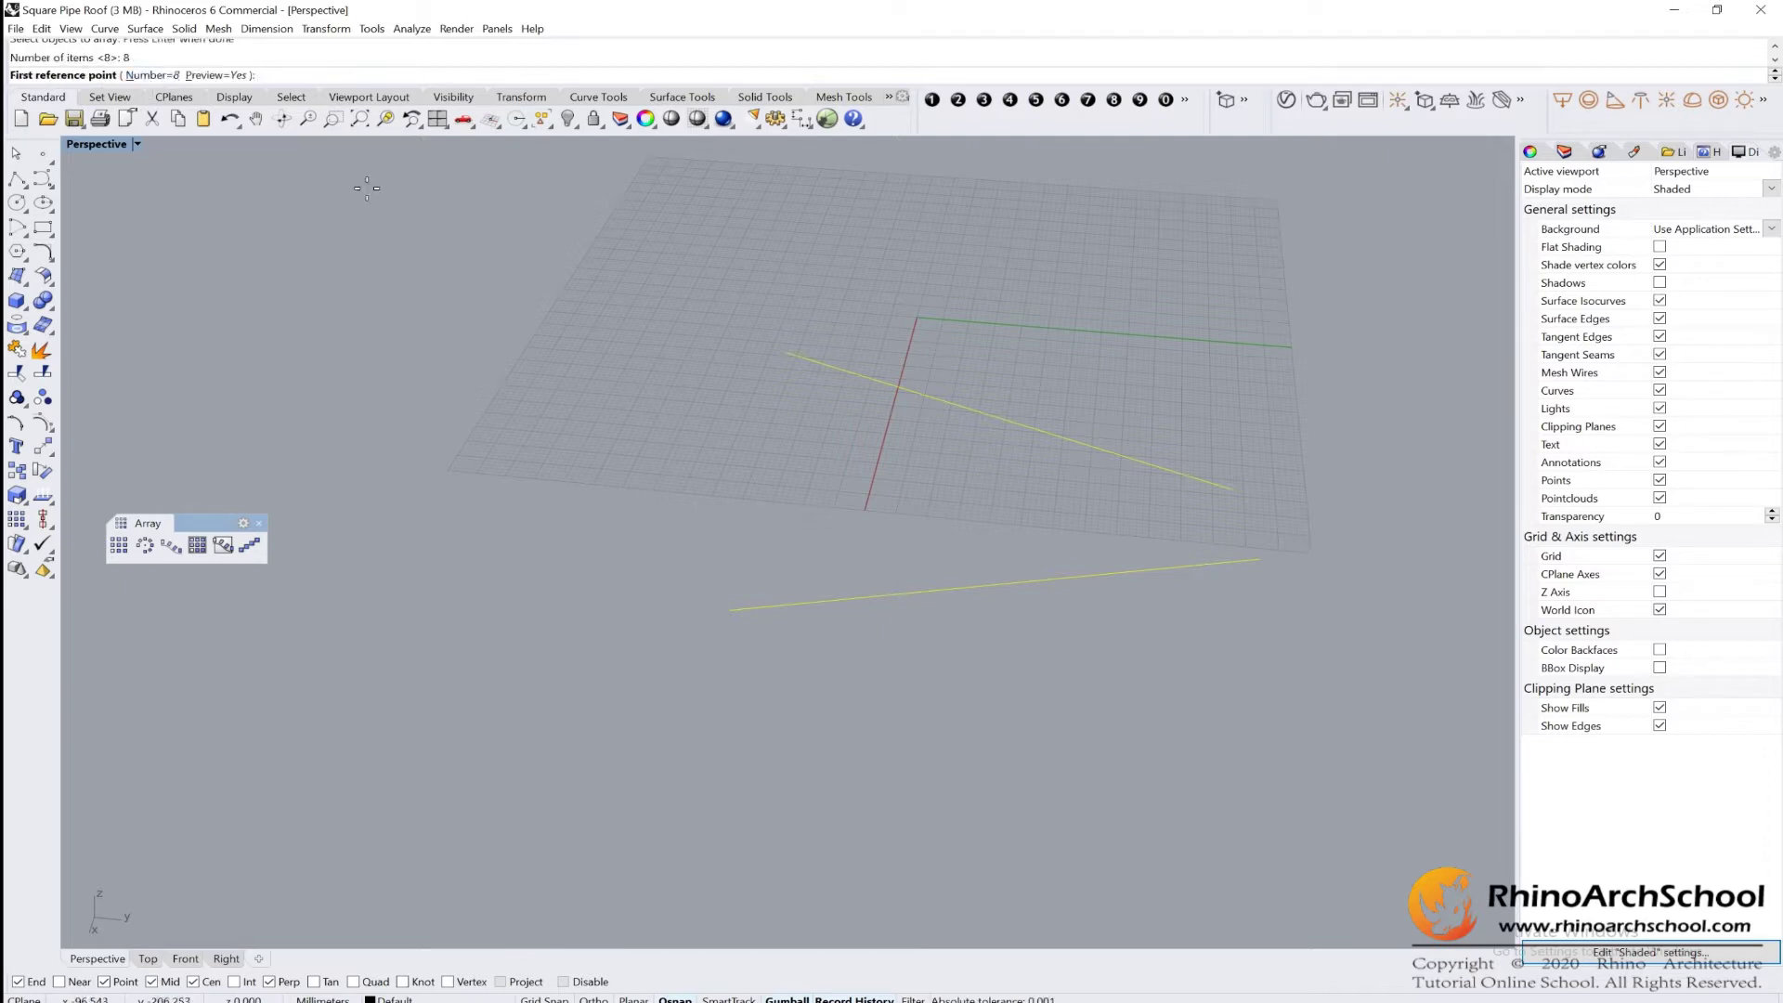
# Place the linear array from a line's endpoint along the negative X direction with 100 mm spacing.
pyautogui.moveTo(1254, 511); pyautogui.dragTo(1123, 576, button='right')
pyautogui.scroll(-9, 1156, 775)
pyautogui.keyDown('shift'); pyautogui.moveTo(1188, 772); pyautogui.dragTo(893, 697, button='right'); pyautogui.keyUp('shift')
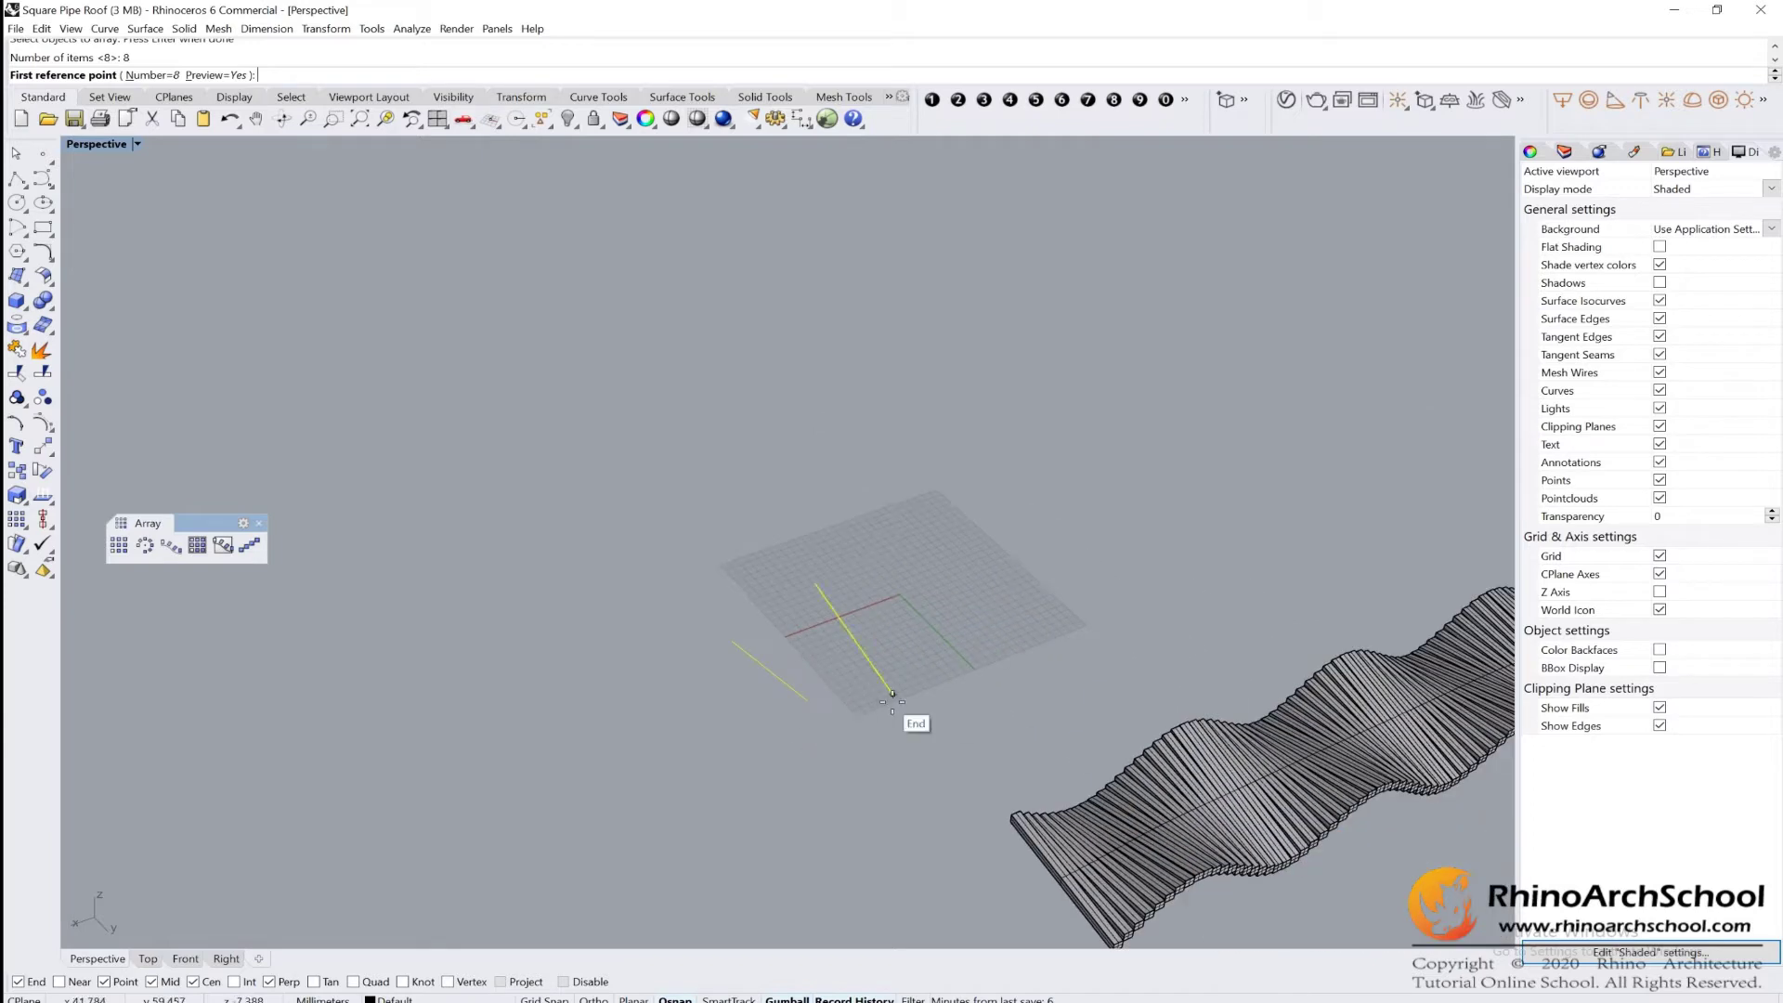
pyautogui.click(893, 693)
pyautogui.scroll(-8, 894, 699)
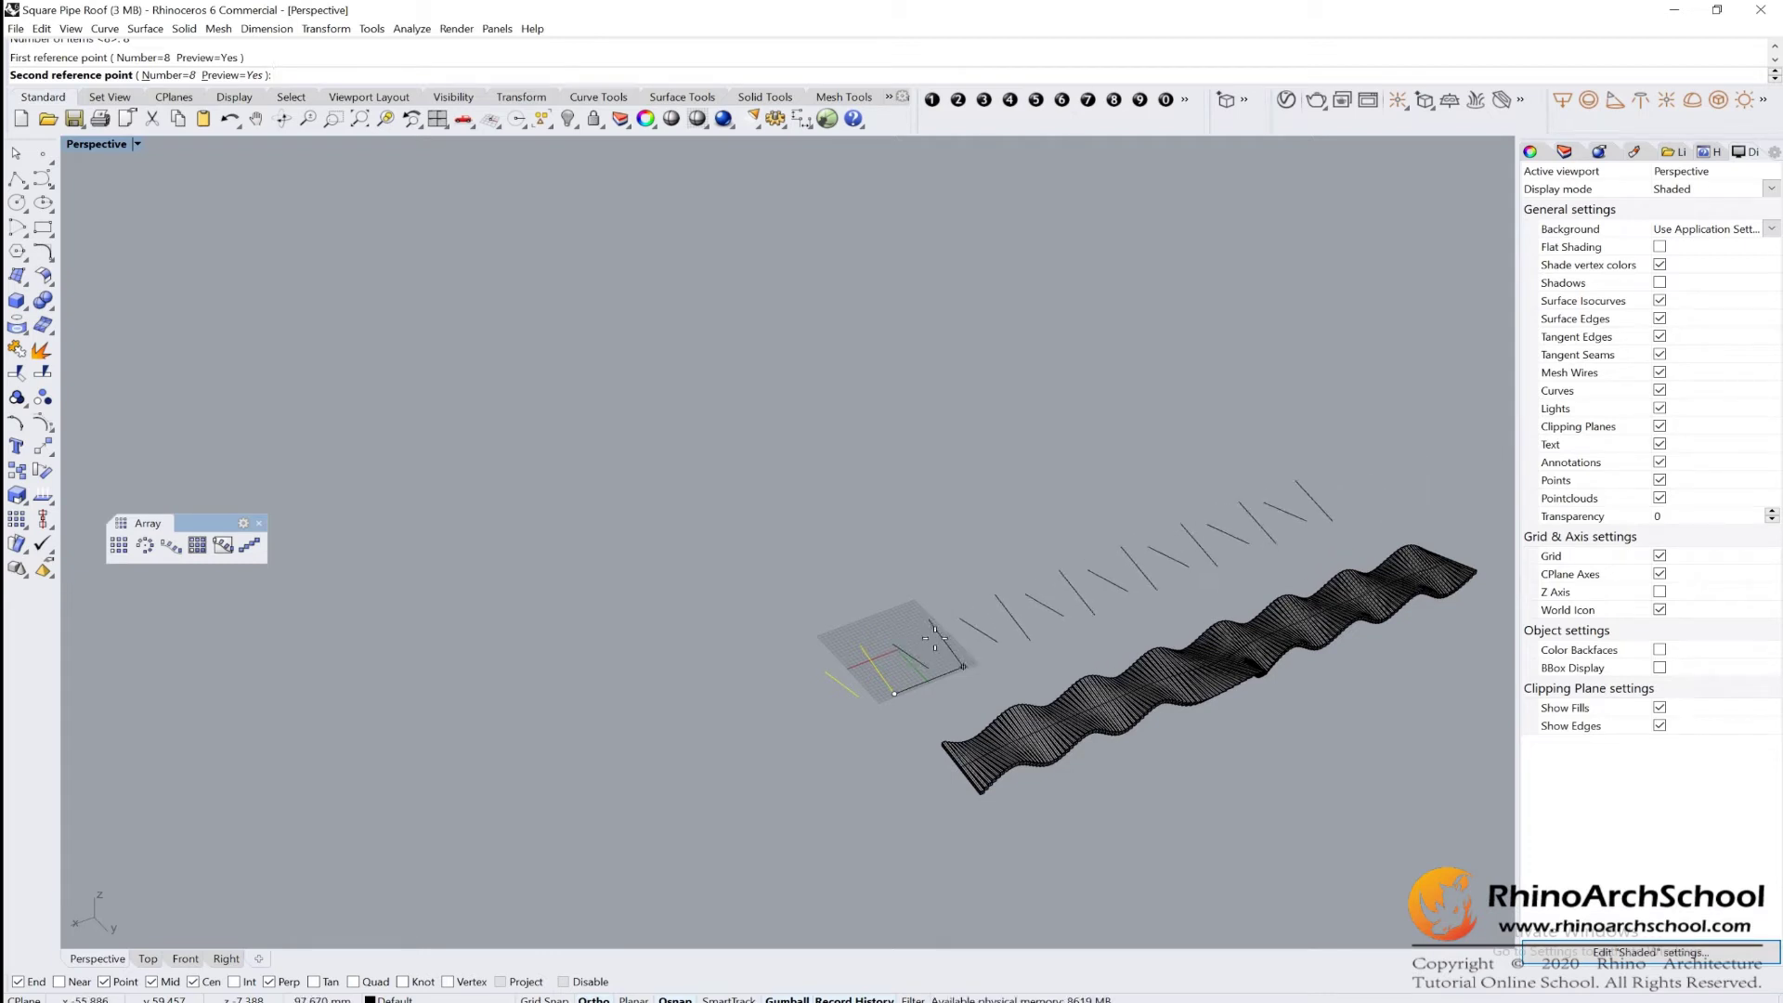
pyautogui.scroll(5, 935, 638)
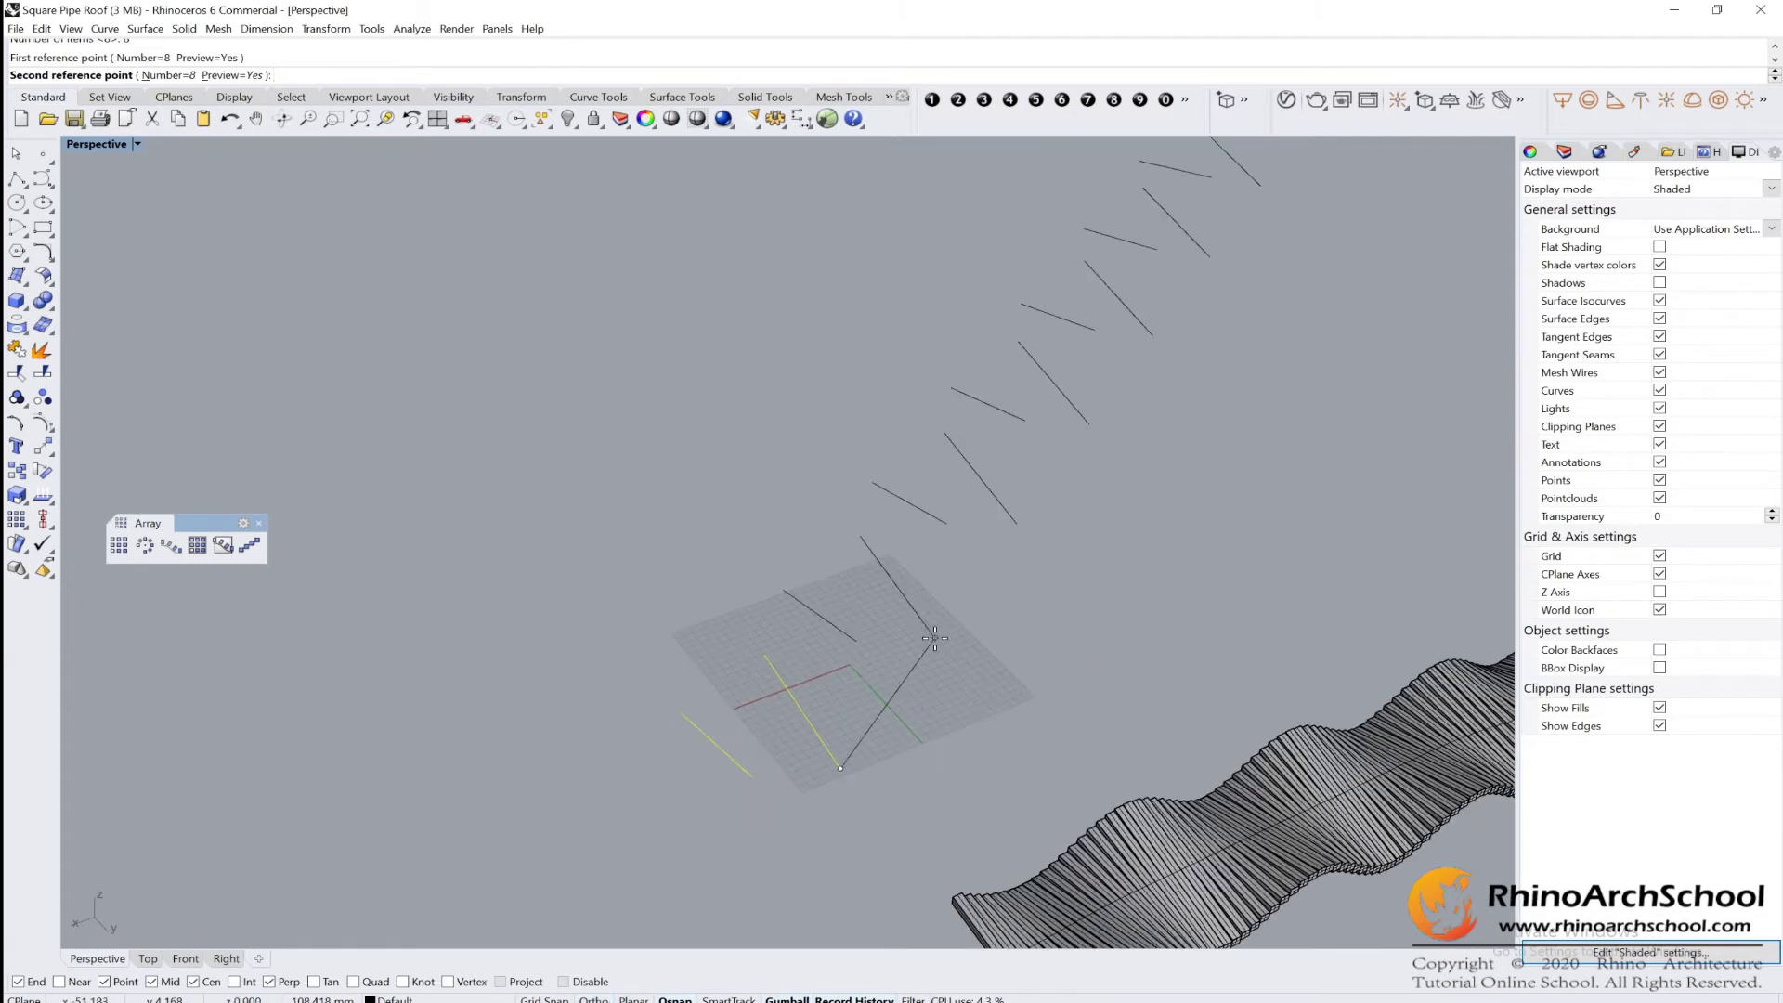
pyautogui.write('100')
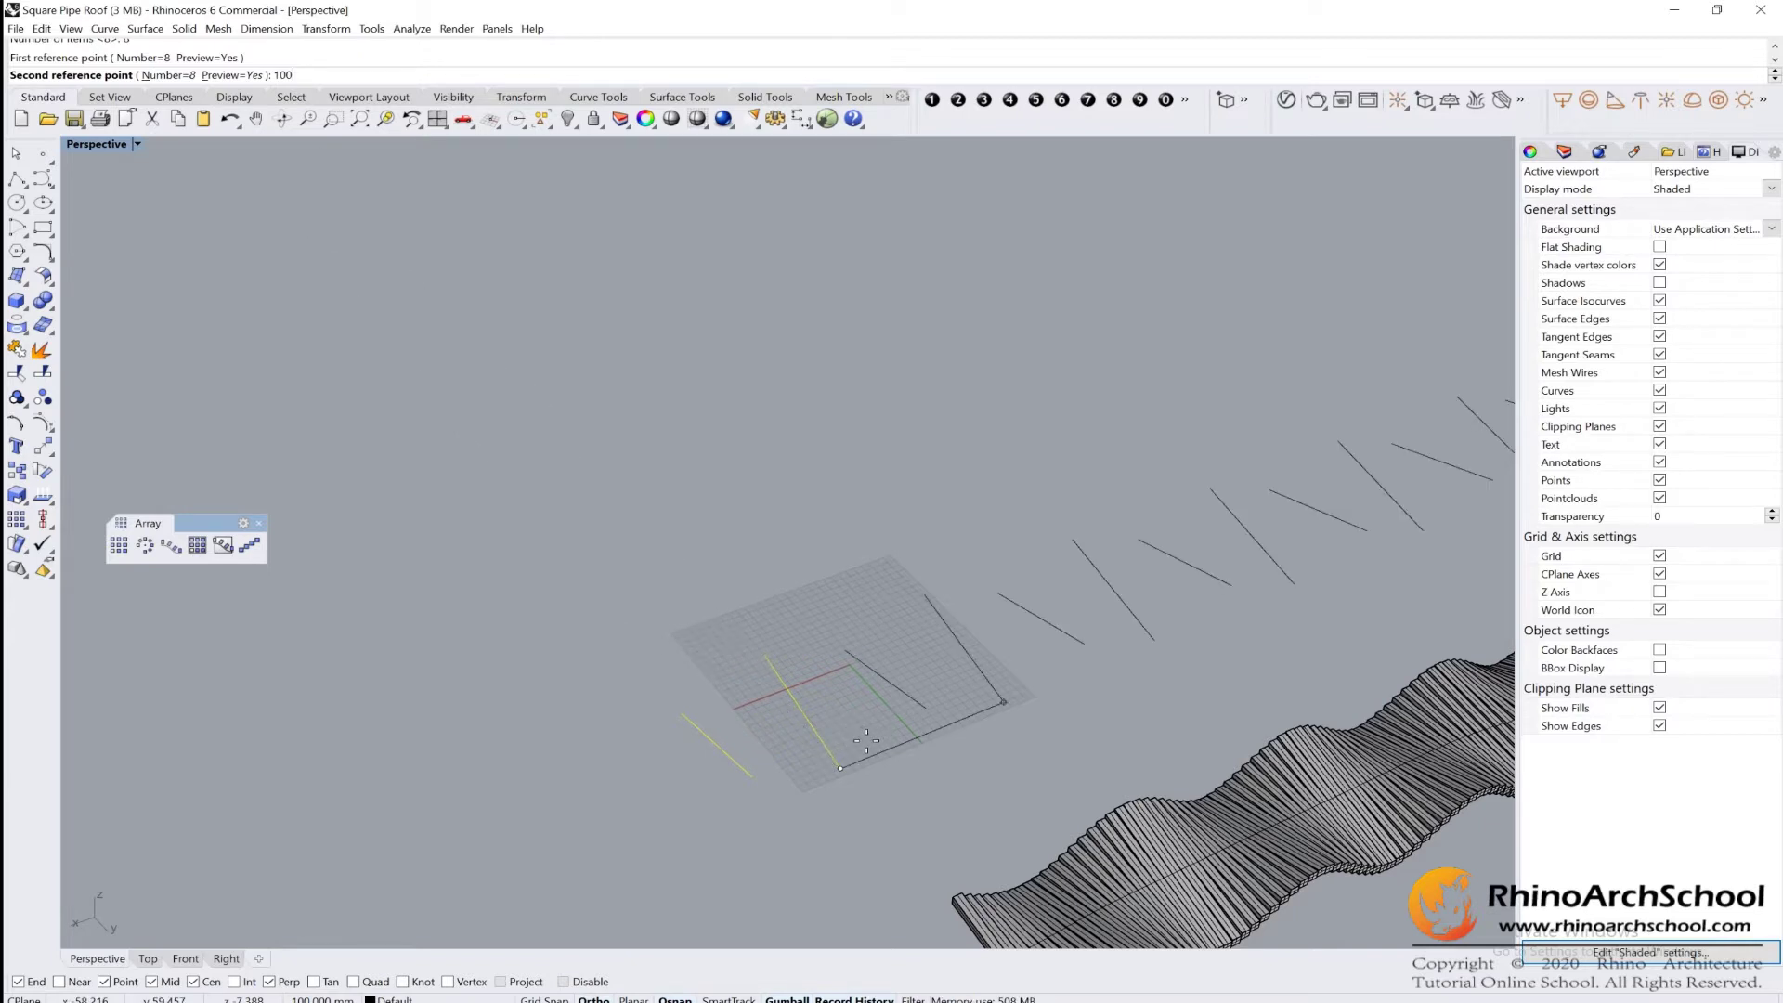
pyautogui.press('Return')
# Loft all the arrayed lines into one wavy surface using the Normal style without simplifying.
pyautogui.moveTo(816, 665)
pyautogui.mouseDown(button='right')
pyautogui.moveTo(1178, 644)
pyautogui.moveTo(817, 681)
pyautogui.moveTo(811, 656)
pyautogui.moveTo(666, 594)
pyautogui.moveTo(693, 595)
pyautogui.mouseUp(button='right')
pyautogui.moveTo(1027, 544); pyautogui.dragTo(709, 908)
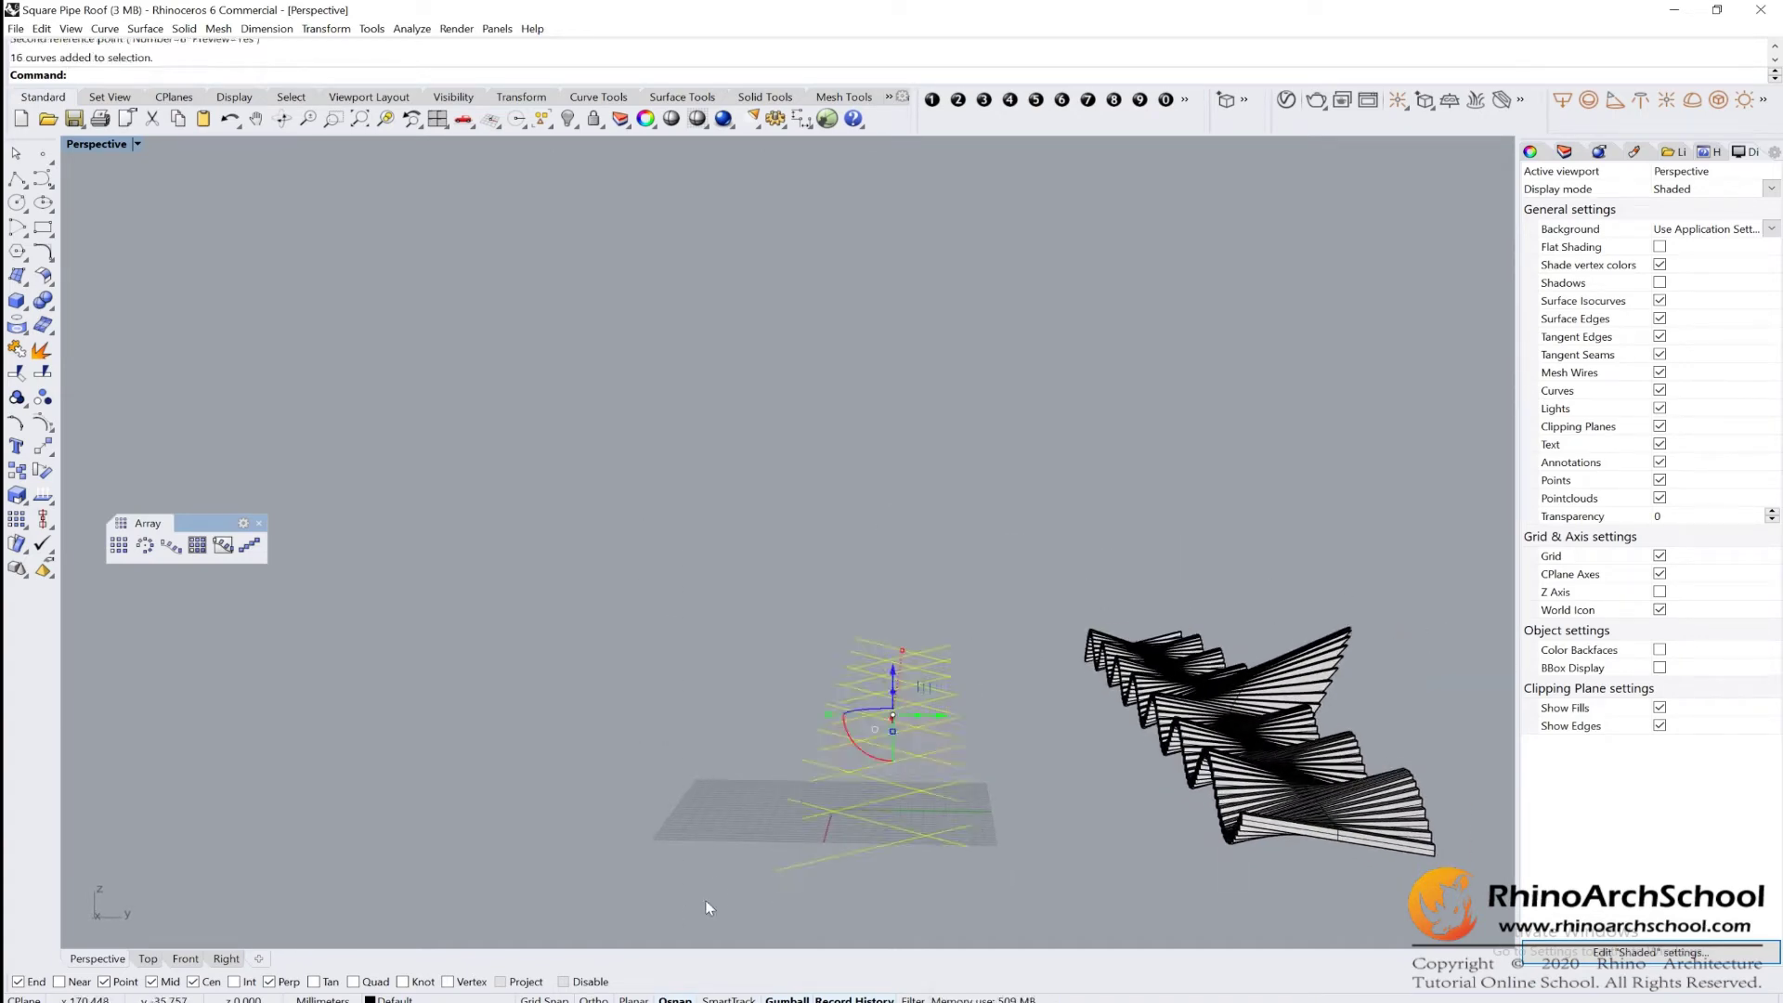
pyautogui.click(18, 277)
pyautogui.moveTo(87, 271); pyautogui.dragTo(284, 295)
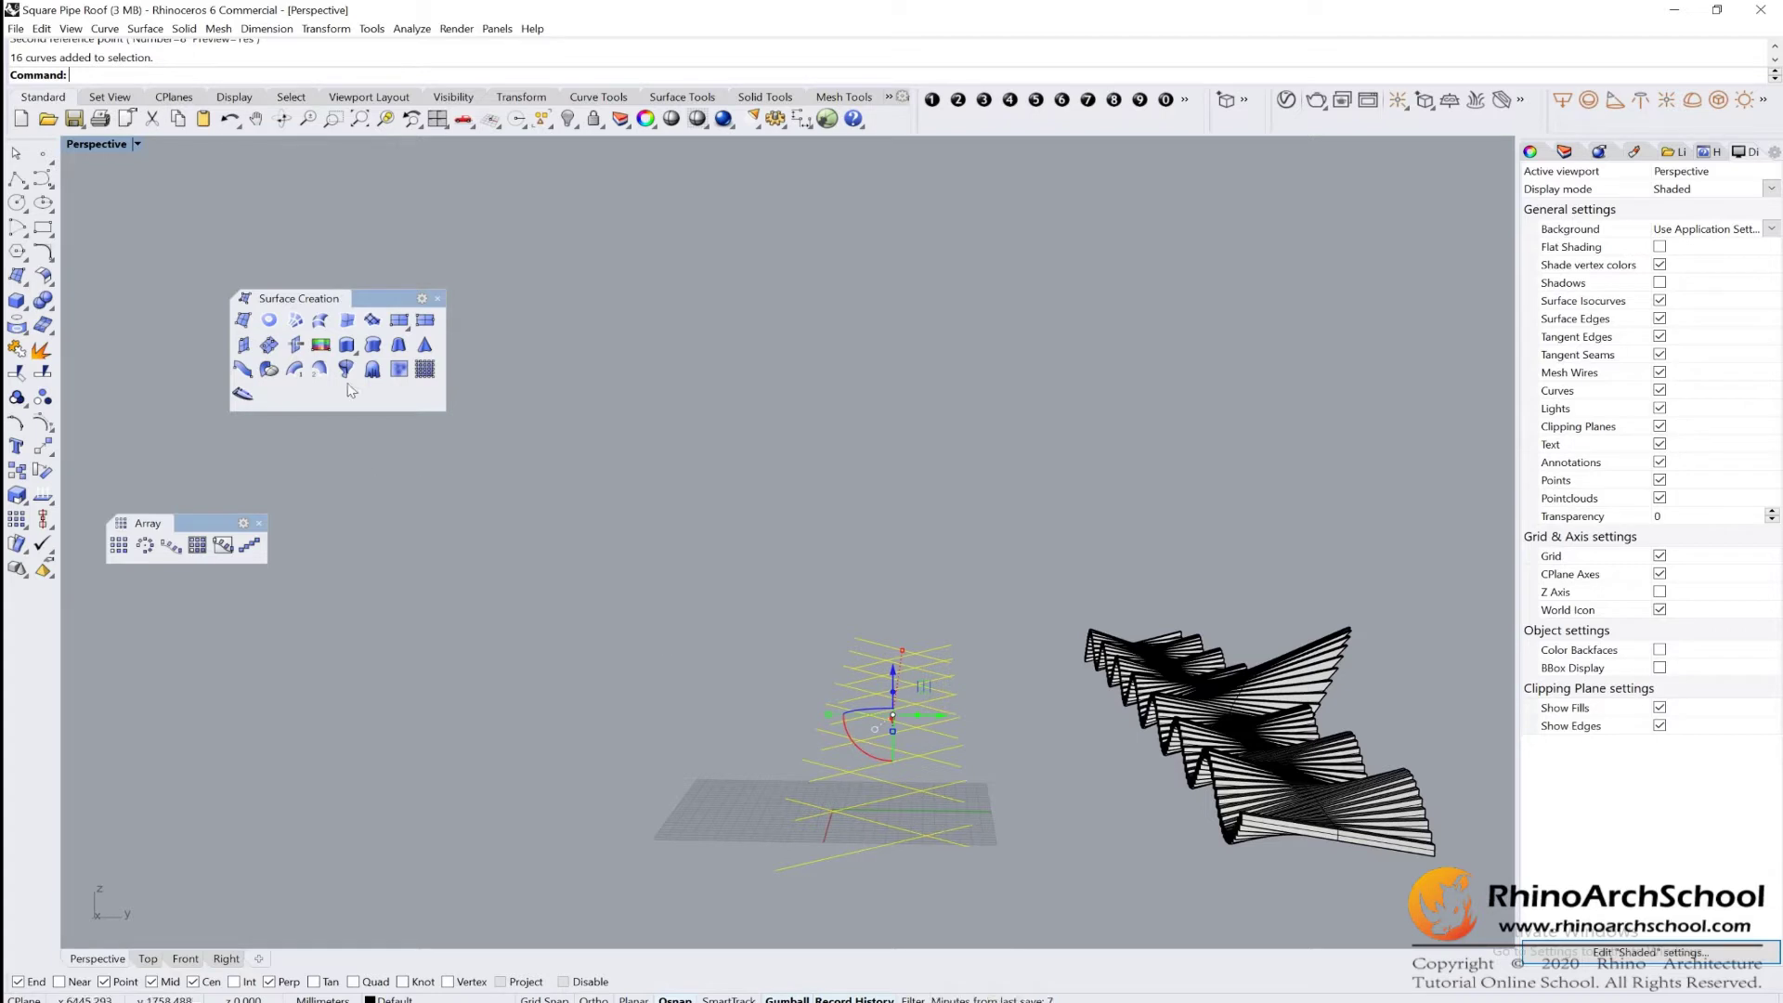
pyautogui.moveTo(372, 299); pyautogui.dragTo(366, 286)
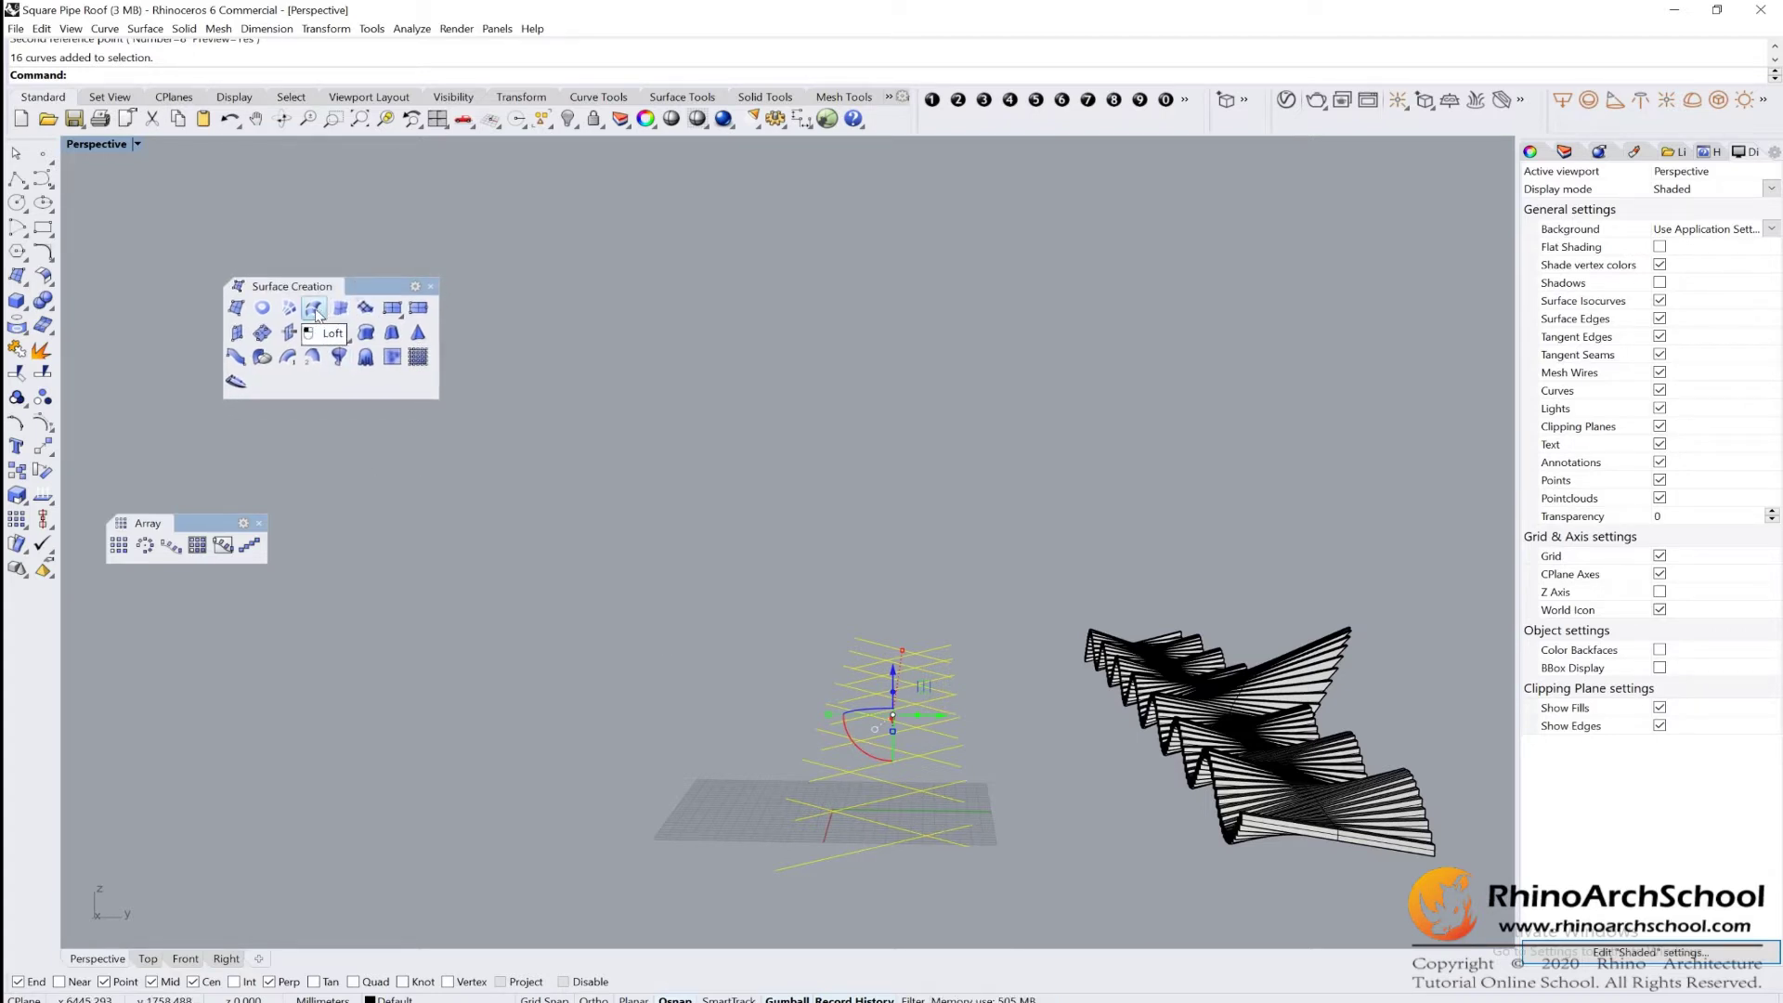
pyautogui.click(314, 309)
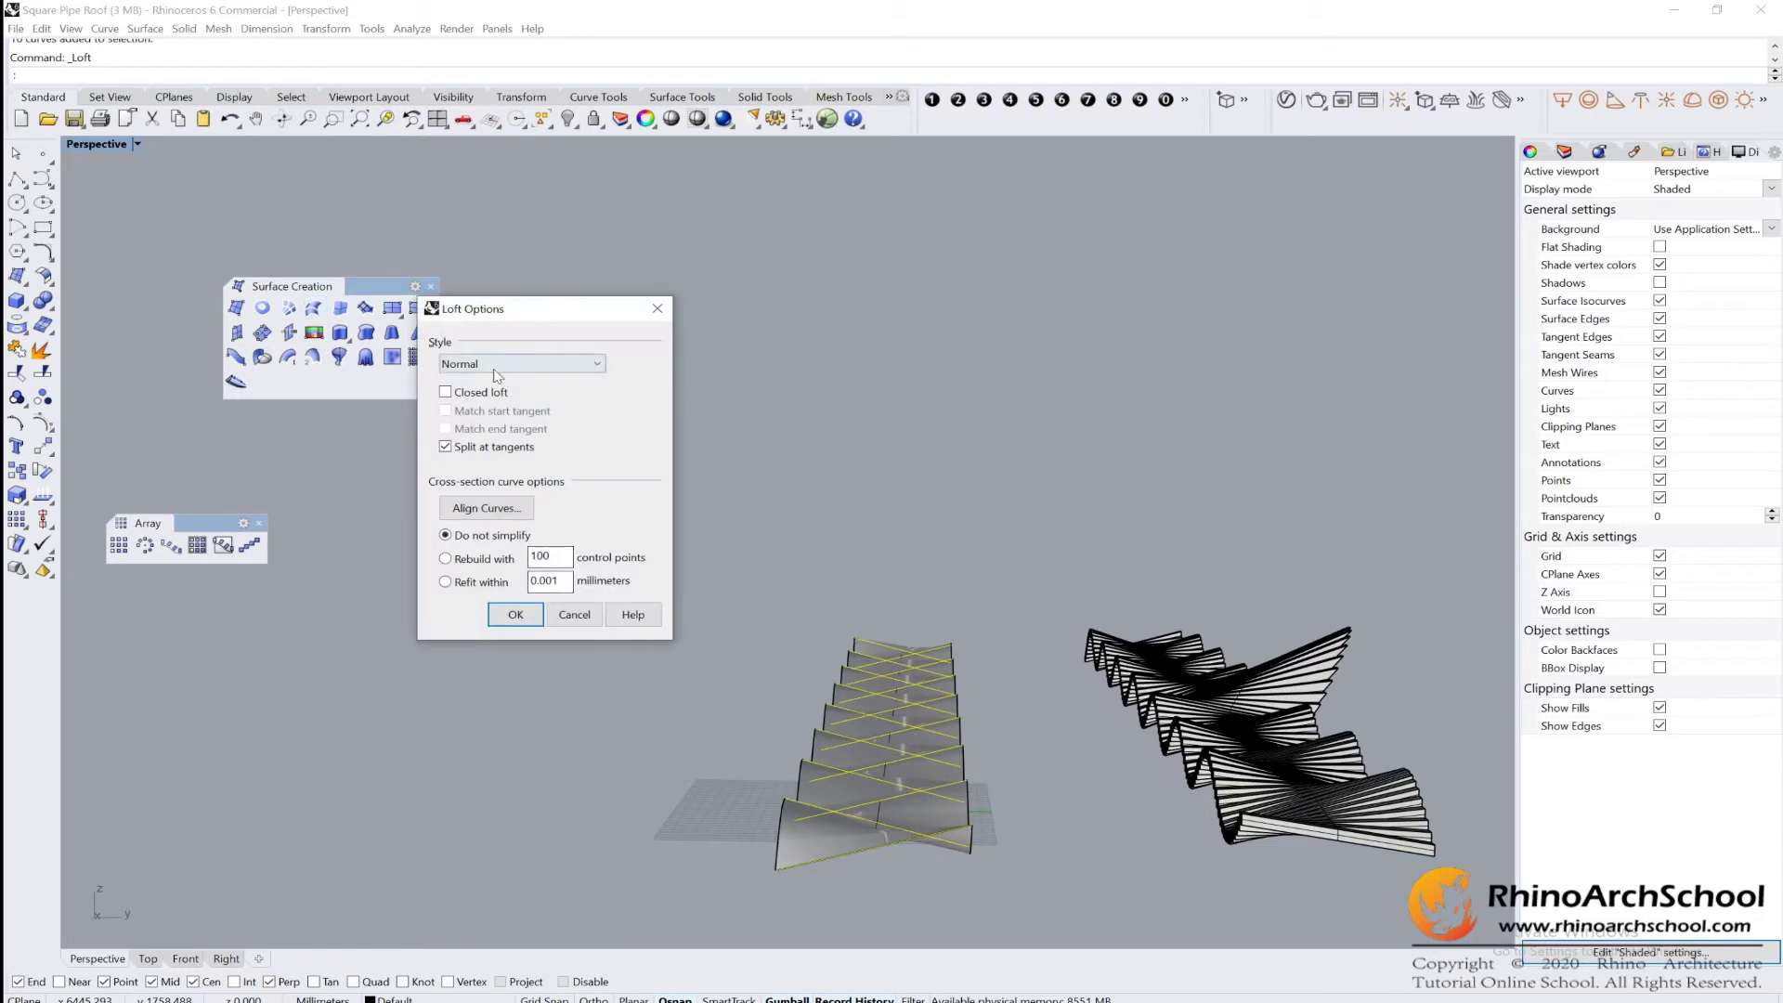
pyautogui.click(483, 367)
pyautogui.click(482, 396)
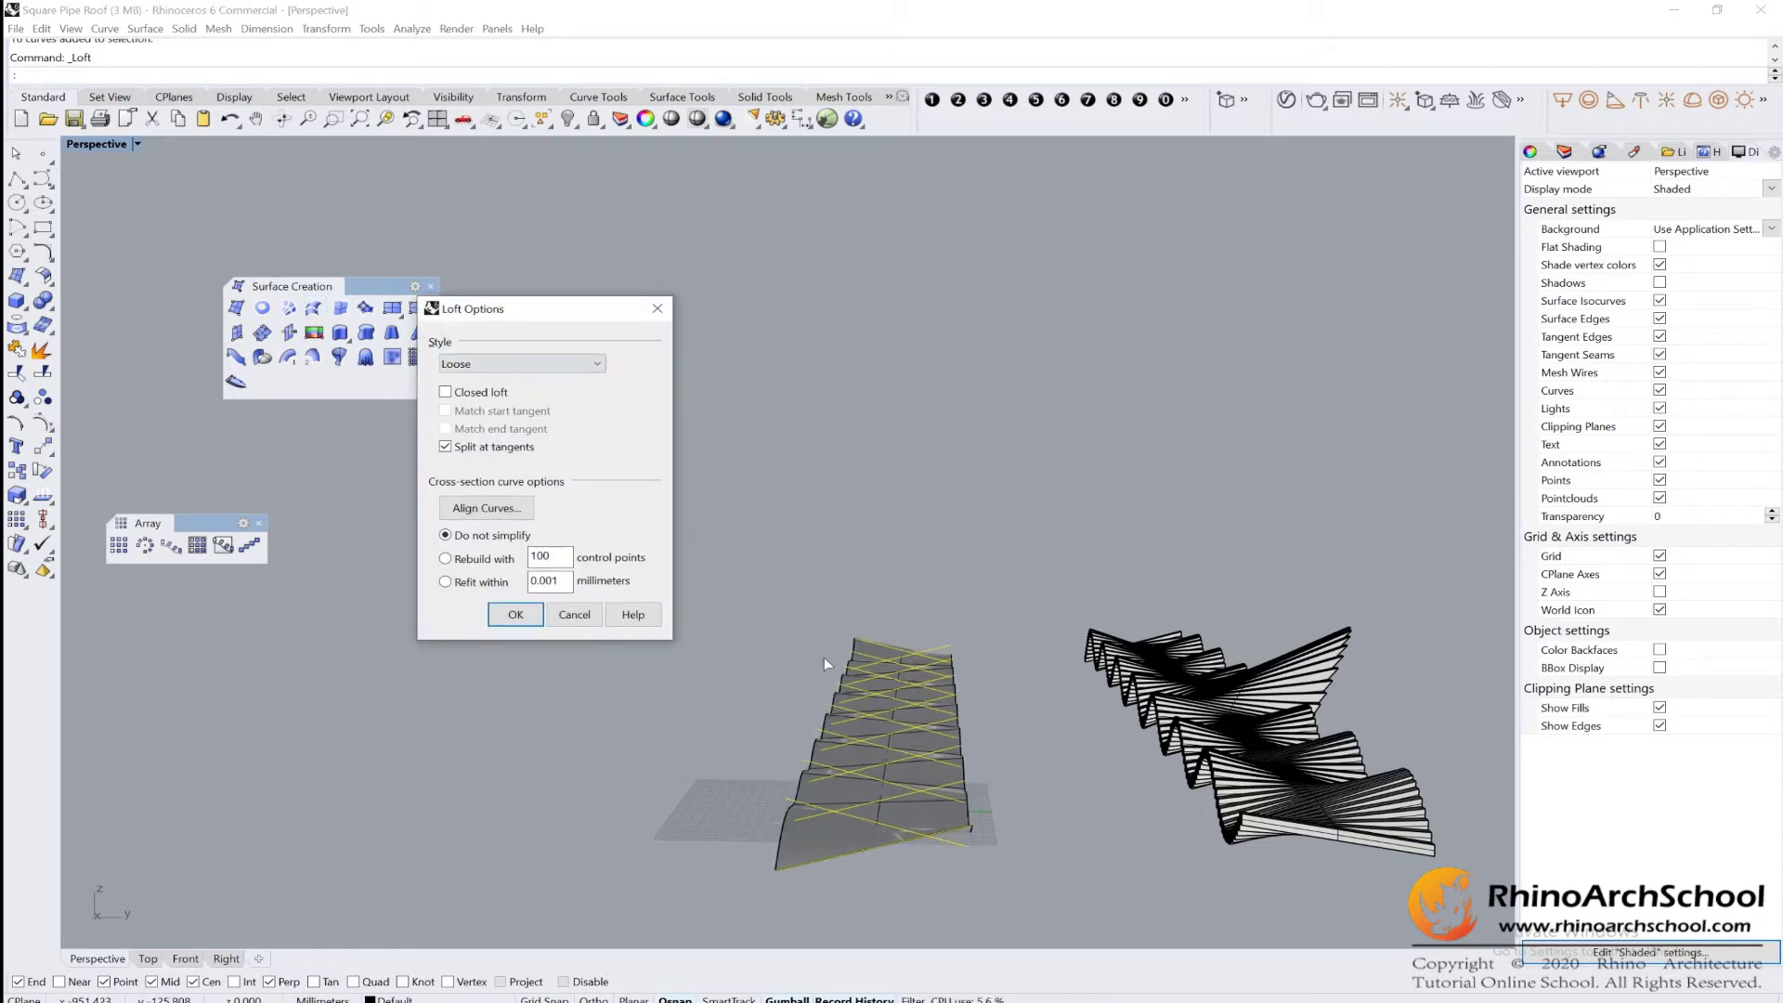
pyautogui.click(483, 363)
pyautogui.click(464, 381)
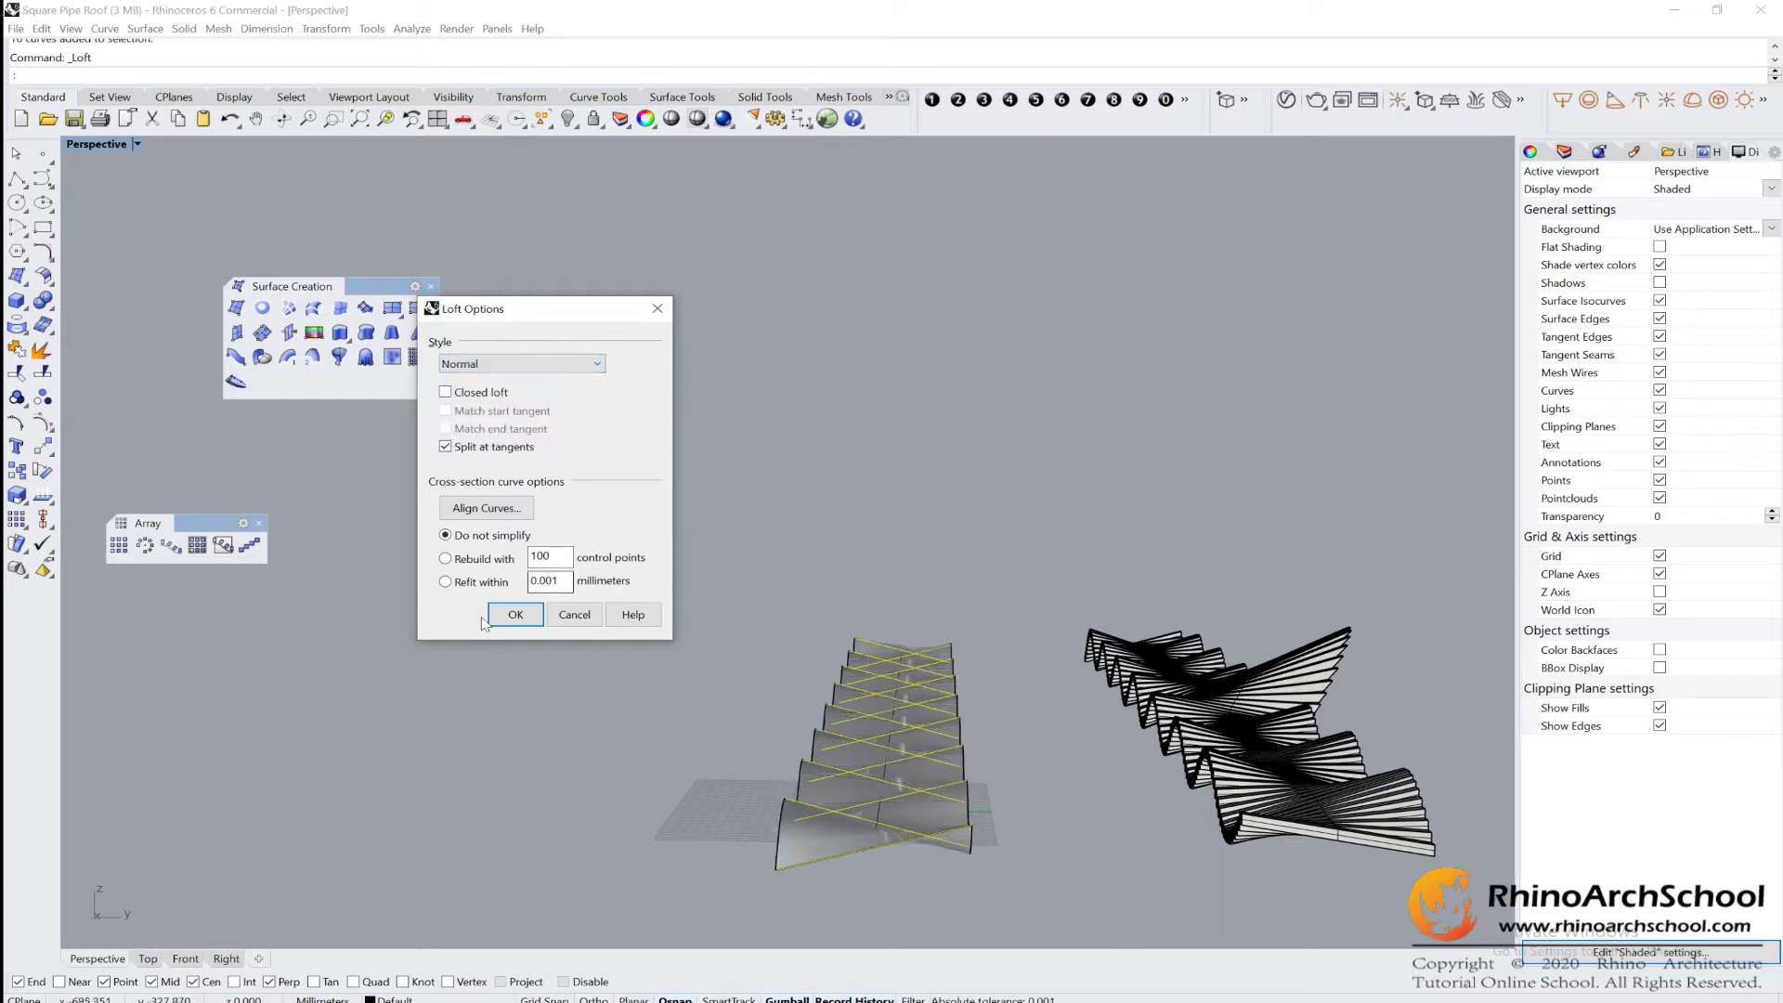
pyautogui.click(516, 614)
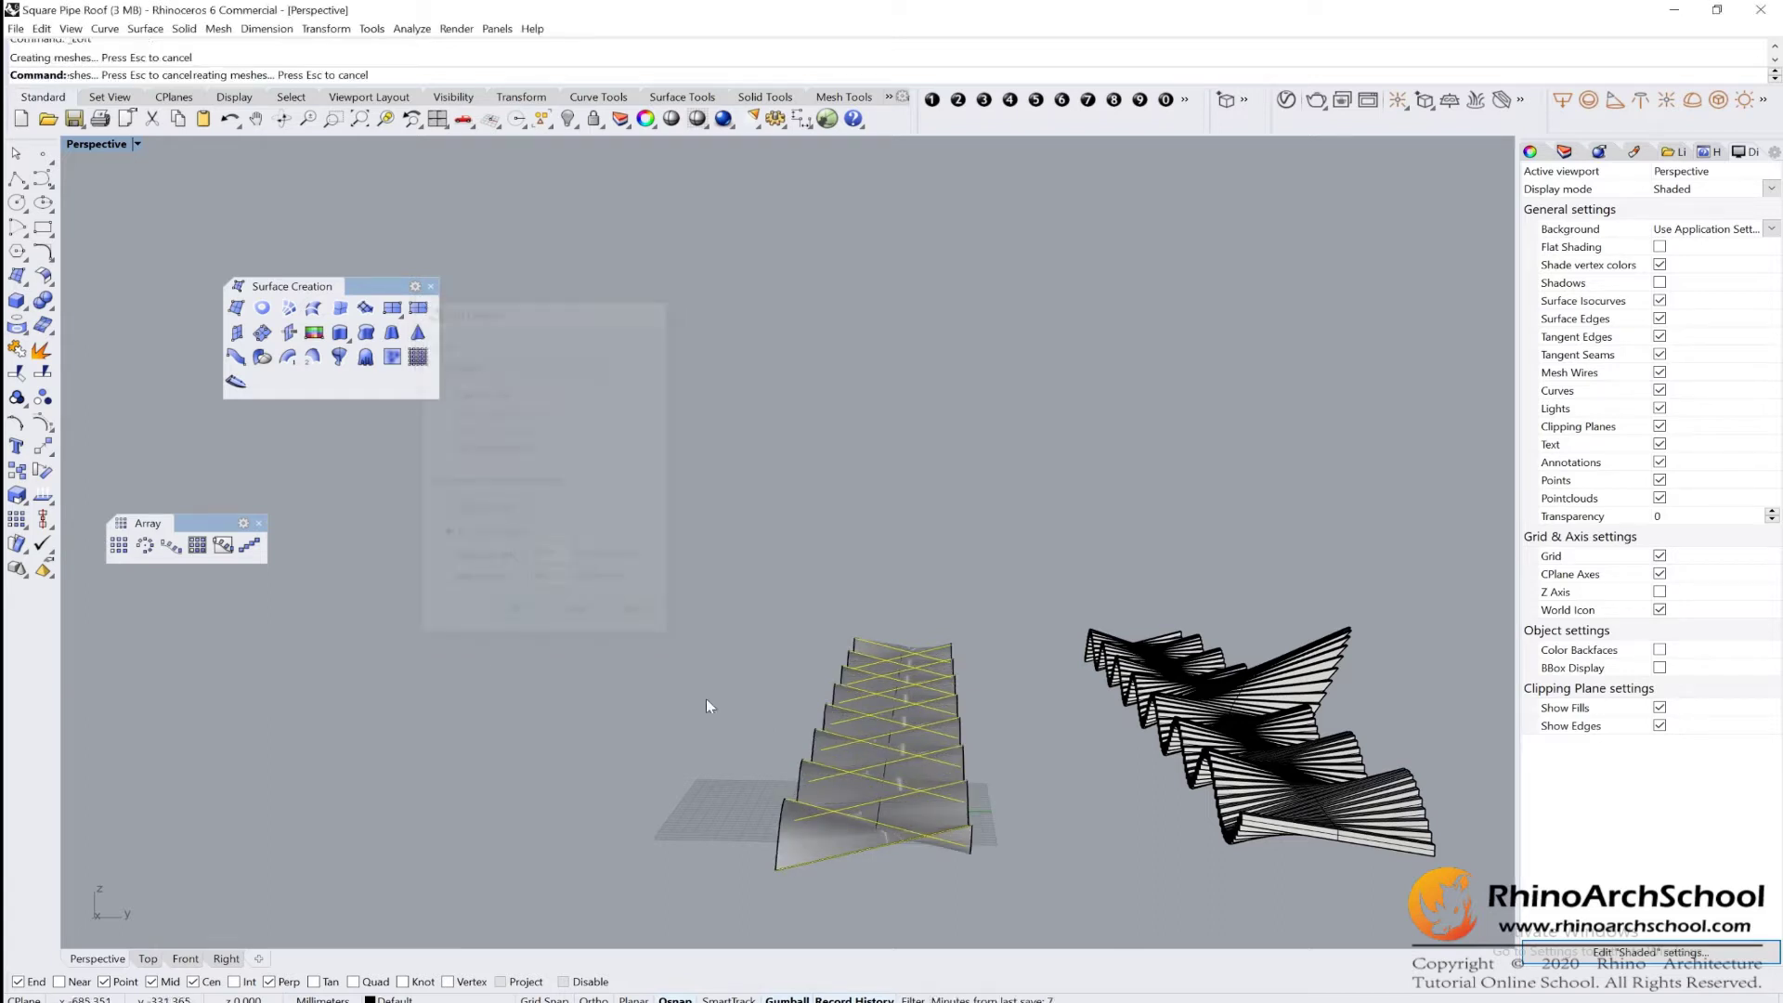
# Delete all the source lines while keeping the lofted wavy surface.
pyautogui.moveTo(705, 699); pyautogui.dragTo(672, 515, button='right')
pyautogui.scroll(-7, 672, 514)
pyautogui.click(673, 515)
pyautogui.moveTo(633, 441); pyautogui.dragTo(795, 808)
pyautogui.scroll(7, 751, 680)
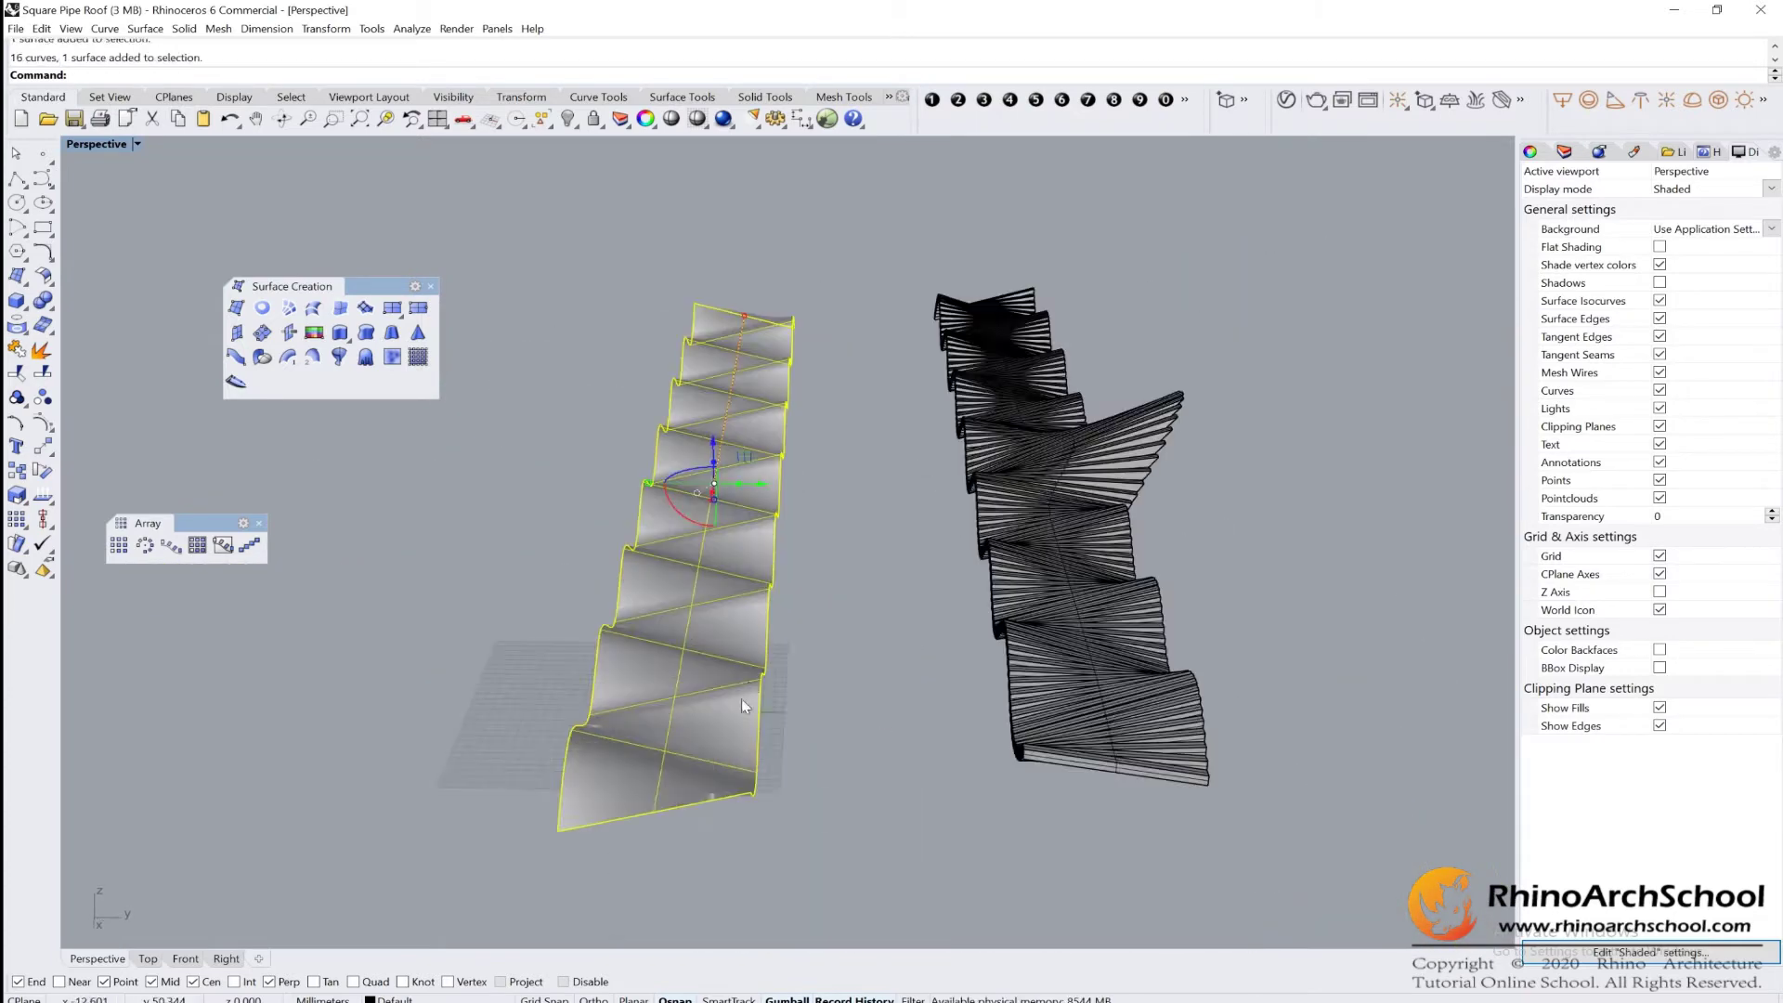
pyautogui.keyDown('ctrl'); pyautogui.click(756, 633); pyautogui.keyUp('ctrl')
pyautogui.press('Delete')
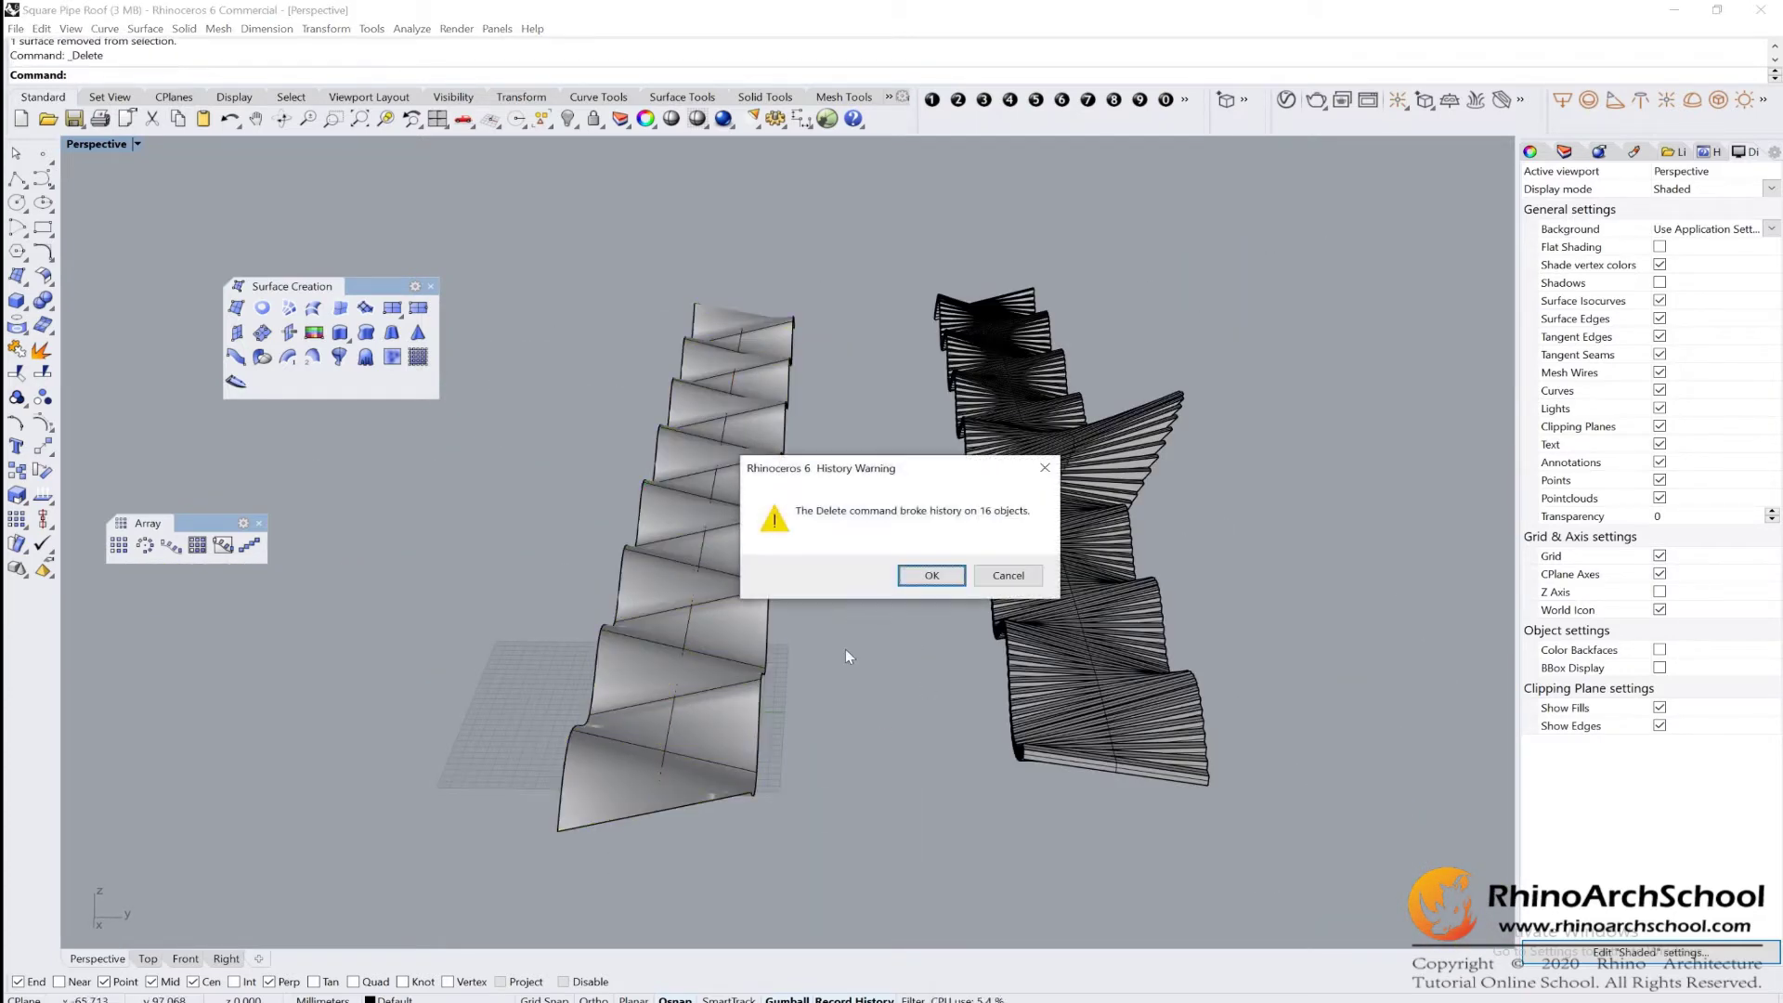
pyautogui.click(935, 577)
# Turn on the control points of the lofted wavy surface.
pyautogui.click(709, 624)
pyautogui.moveTo(833, 645); pyautogui.dragTo(898, 605, button='right')
pyautogui.click(44, 422)
pyautogui.moveTo(866, 472); pyautogui.dragTo(711, 593, button='right')
pyautogui.click(713, 596)
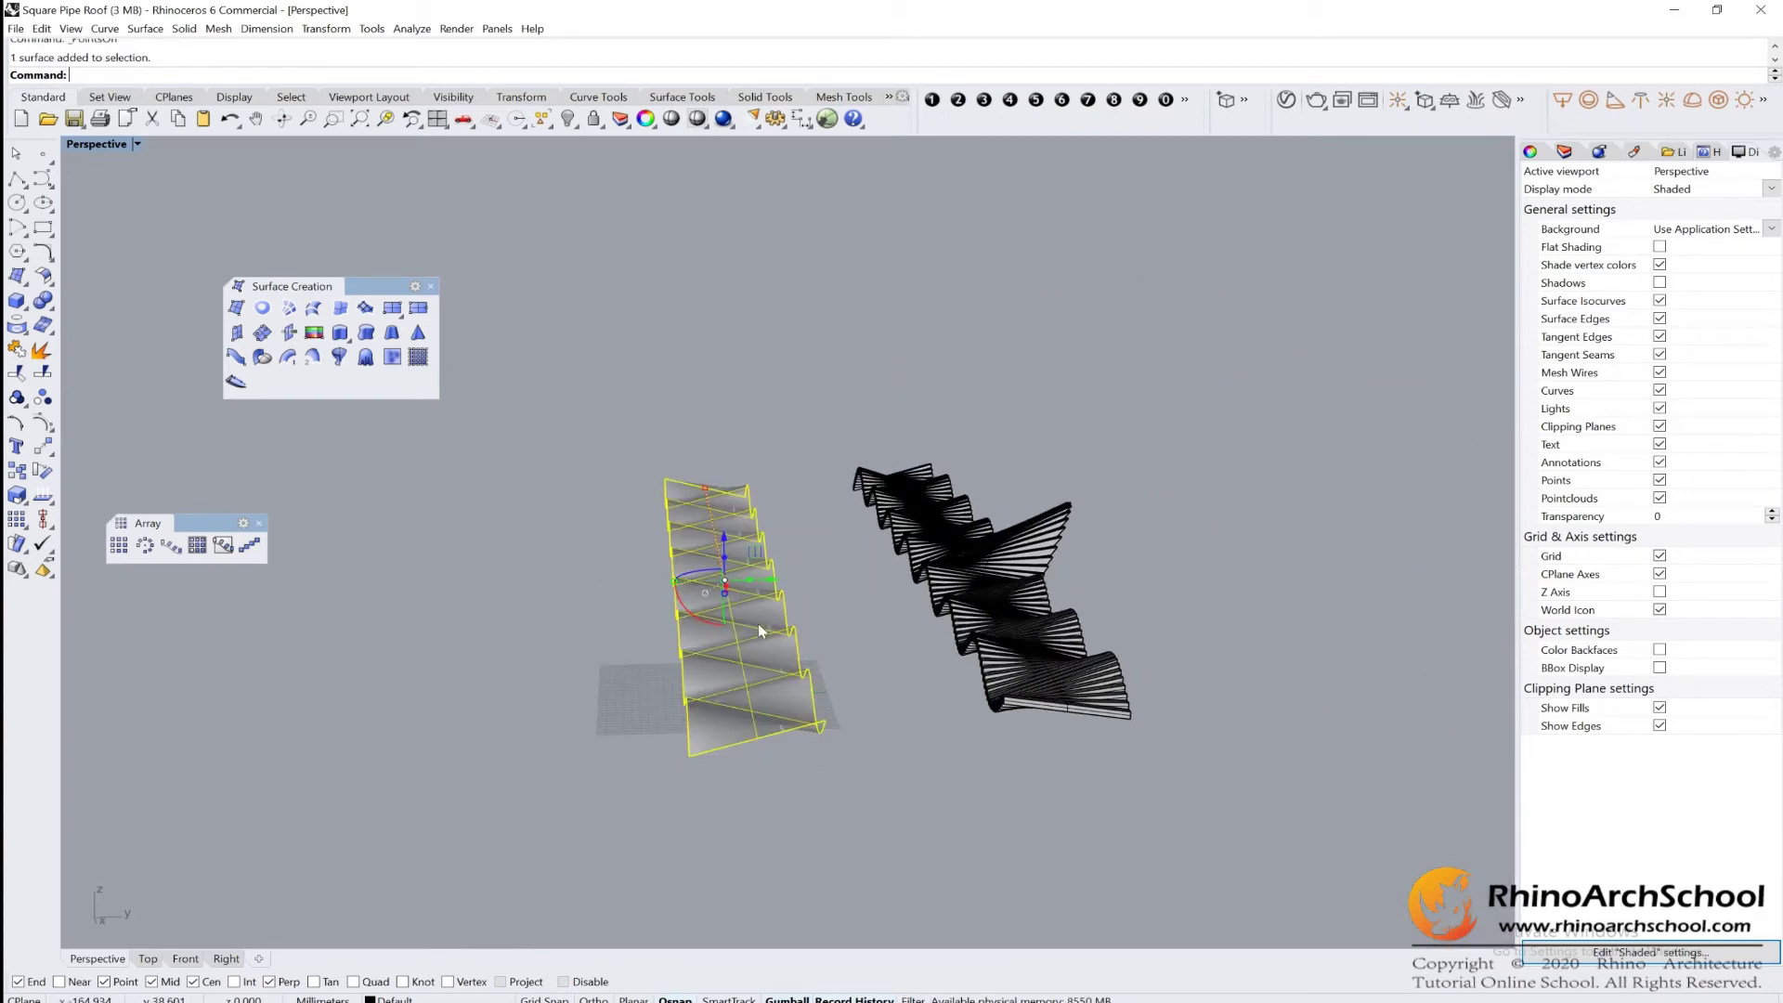
# Duplicate the lofted wavy surface in place and move the copy vertically to form a parallel upper surface.
pyautogui.hotkey('ctrl', 'c')
pyautogui.hotkey('ctrl', 'v')
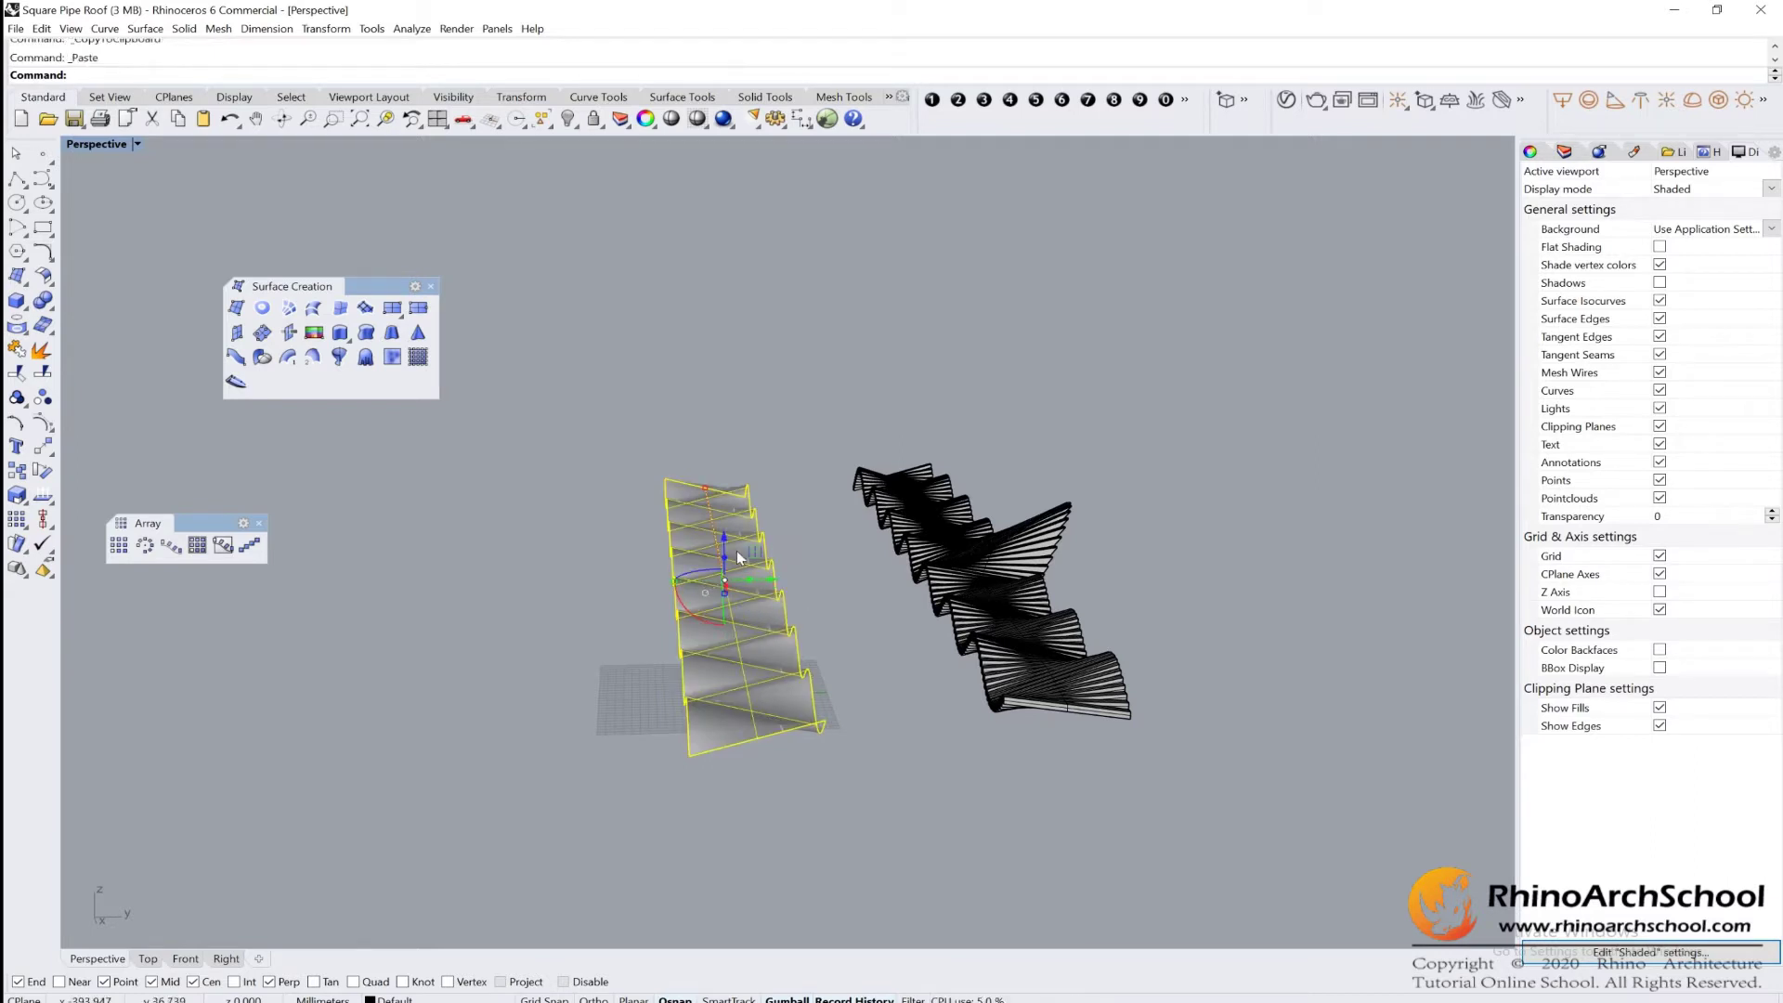
pyautogui.click(733, 550)
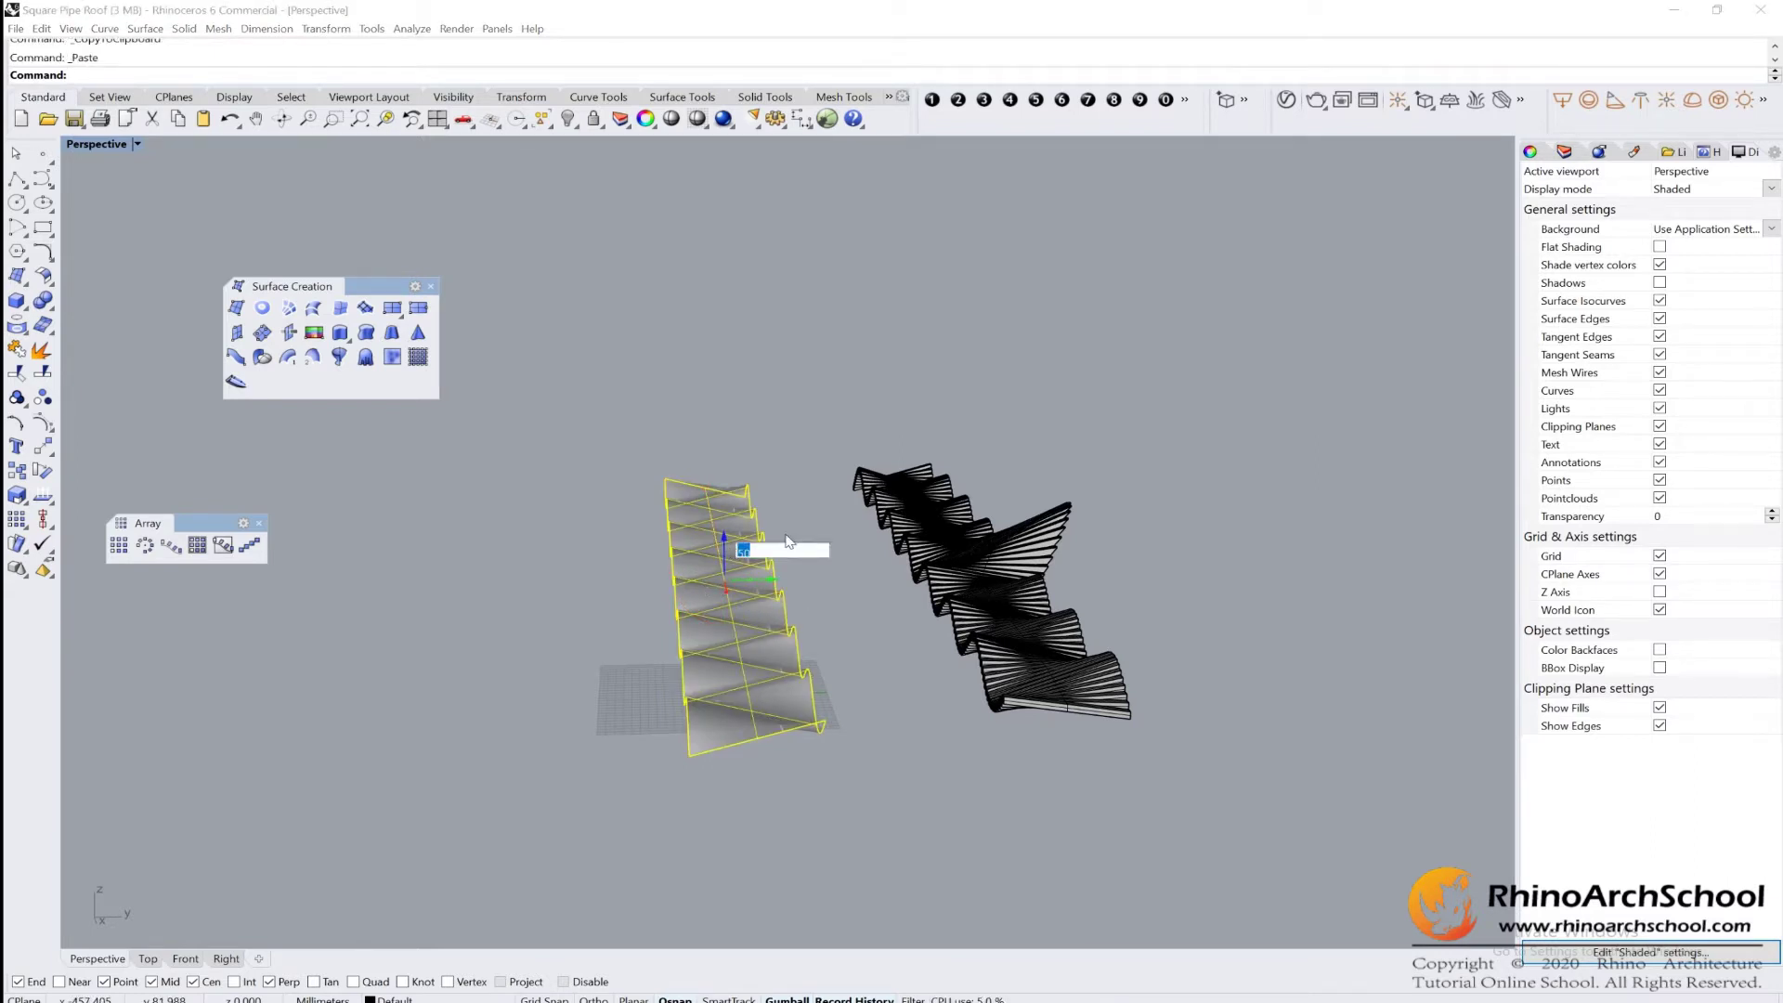
pyautogui.press('Return')
pyautogui.press('Escape')
pyautogui.moveTo(734, 609); pyautogui.dragTo(746, 537, button='right')
# Turn on the upper surface's control points and pull one point midway along the long edge upward and outward.
pyautogui.click(746, 536)
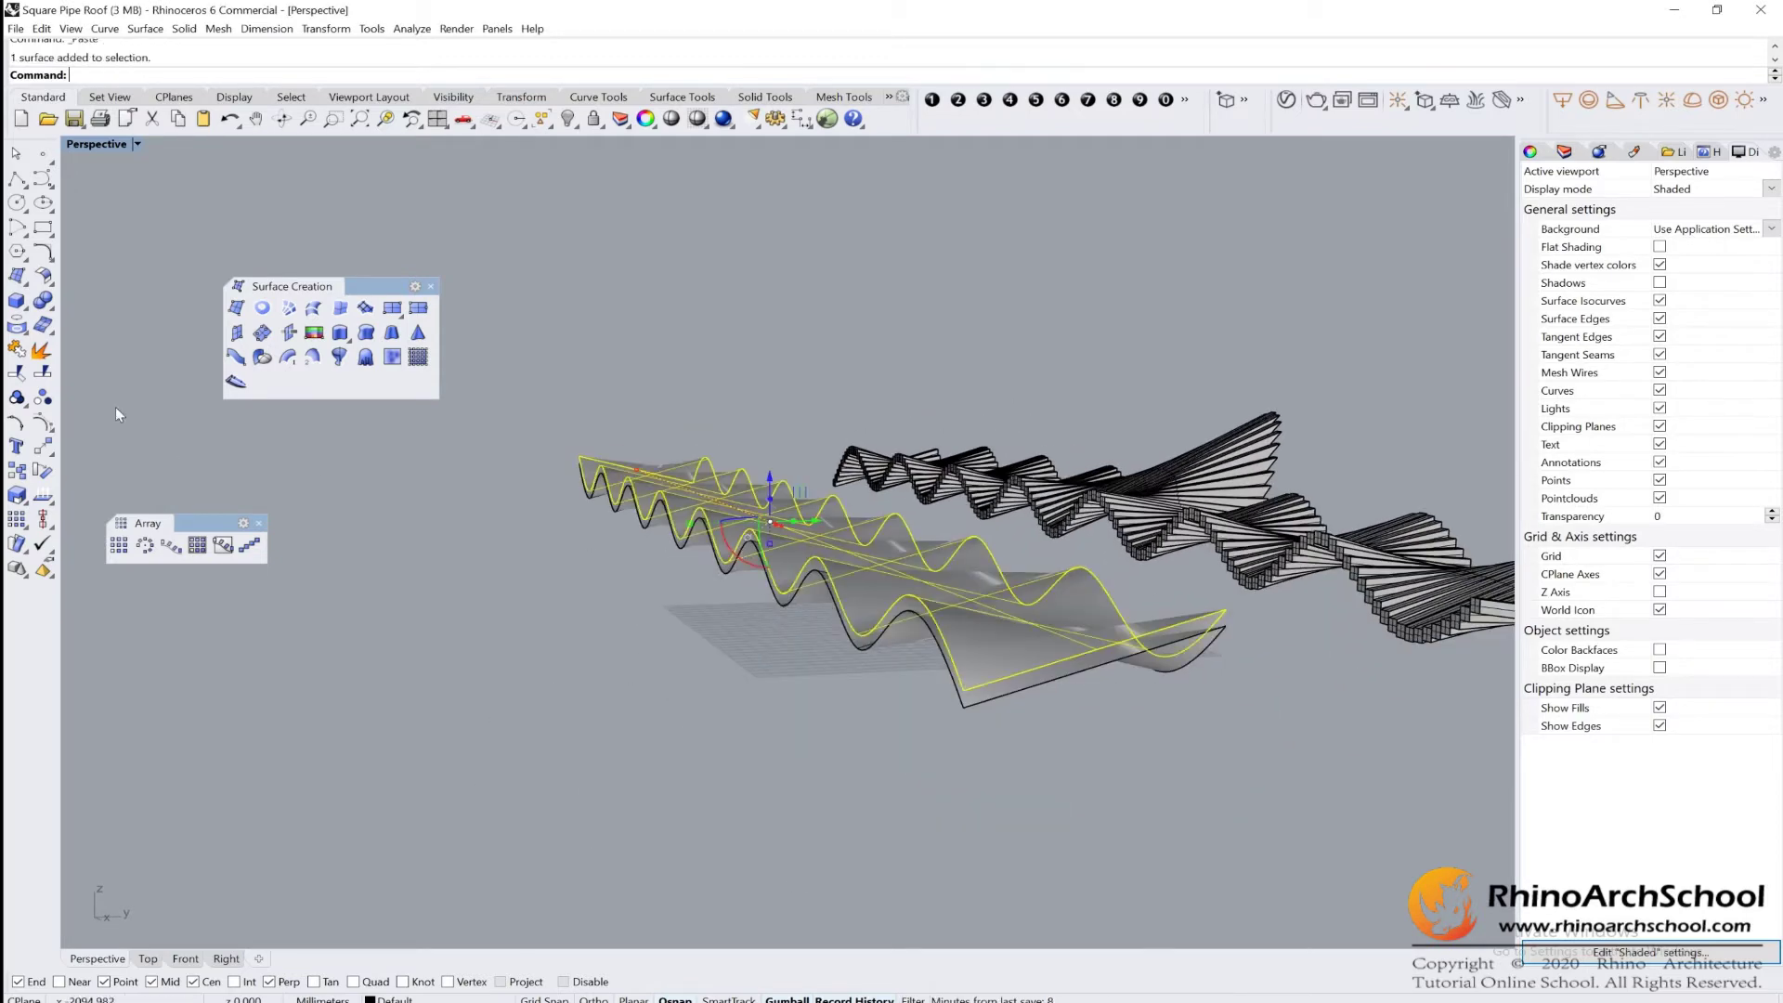
pyautogui.click(41, 424)
pyautogui.scroll(5, 715, 478)
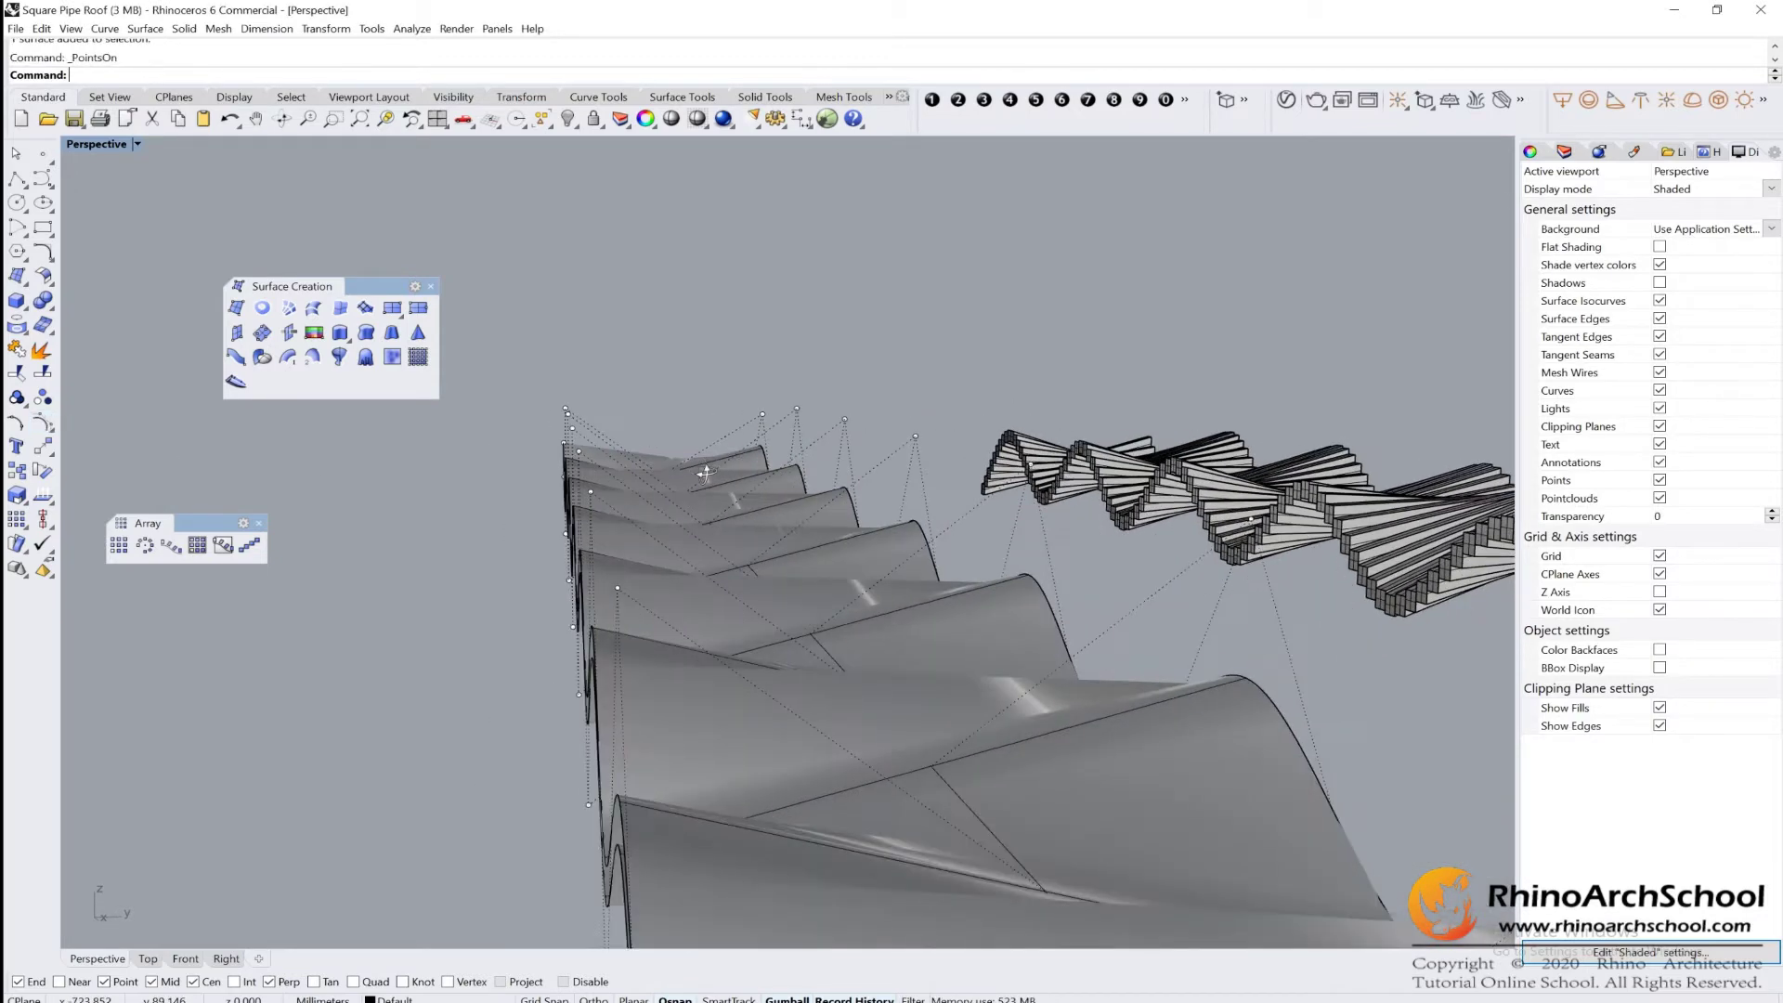
pyautogui.click(644, 450)
pyautogui.scroll(-5, 643, 450)
pyautogui.moveTo(650, 457)
pyautogui.mouseDown(button='right')
pyautogui.moveTo(641, 567)
pyautogui.moveTo(708, 477)
pyautogui.moveTo(669, 437)
pyautogui.moveTo(644, 444)
pyautogui.mouseUp(button='right')
pyautogui.moveTo(644, 442); pyautogui.dragTo(646, 364)
pyautogui.moveTo(681, 398)
pyautogui.mouseDown(button='right')
pyautogui.moveTo(657, 399)
pyautogui.moveTo(689, 418)
pyautogui.mouseUp(button='right')
pyautogui.moveTo(690, 397); pyautogui.dragTo(647, 398)
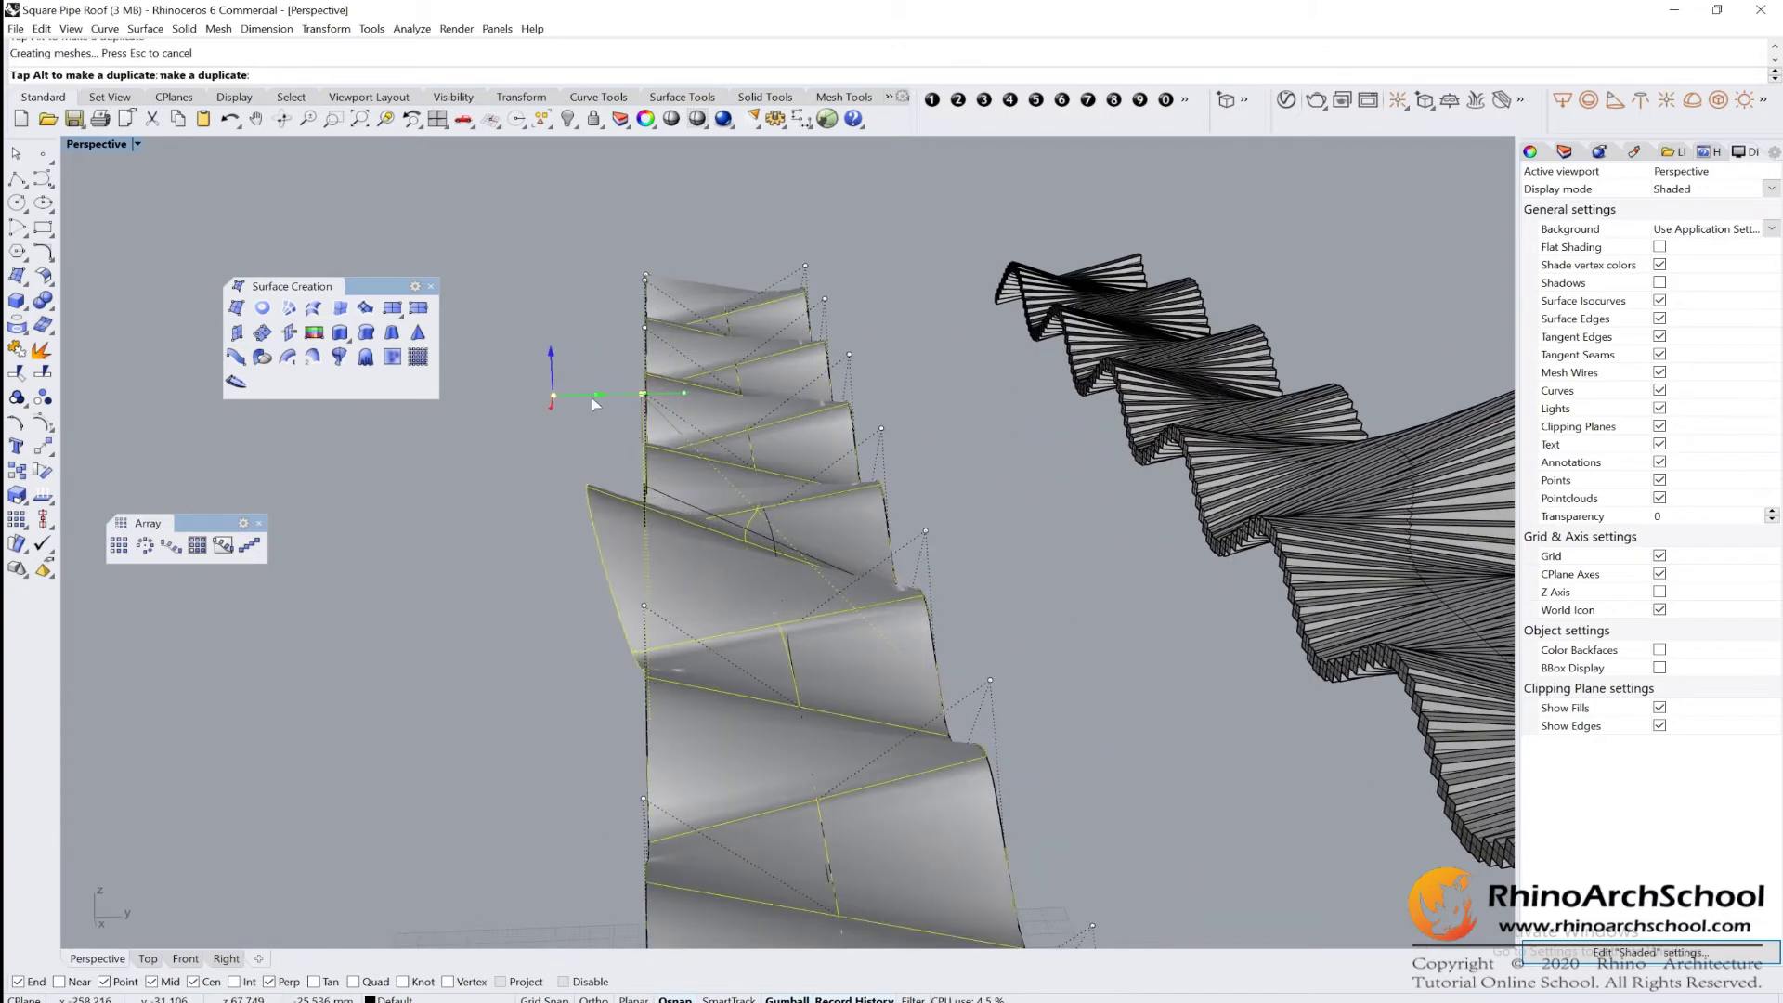
# Pull the same edge control point further outward and higher into a pointed peak, and hide the control points.
pyautogui.moveTo(593, 404); pyautogui.dragTo(542, 406)
pyautogui.moveTo(561, 430); pyautogui.dragTo(477, 372, button='right')
pyautogui.moveTo(503, 361); pyautogui.dragTo(509, 322)
pyautogui.click(697, 425)
pyautogui.moveTo(696, 426)
pyautogui.mouseDown(button='right')
pyautogui.moveTo(1064, 493)
pyautogui.moveTo(1133, 375)
pyautogui.mouseUp(button='right')
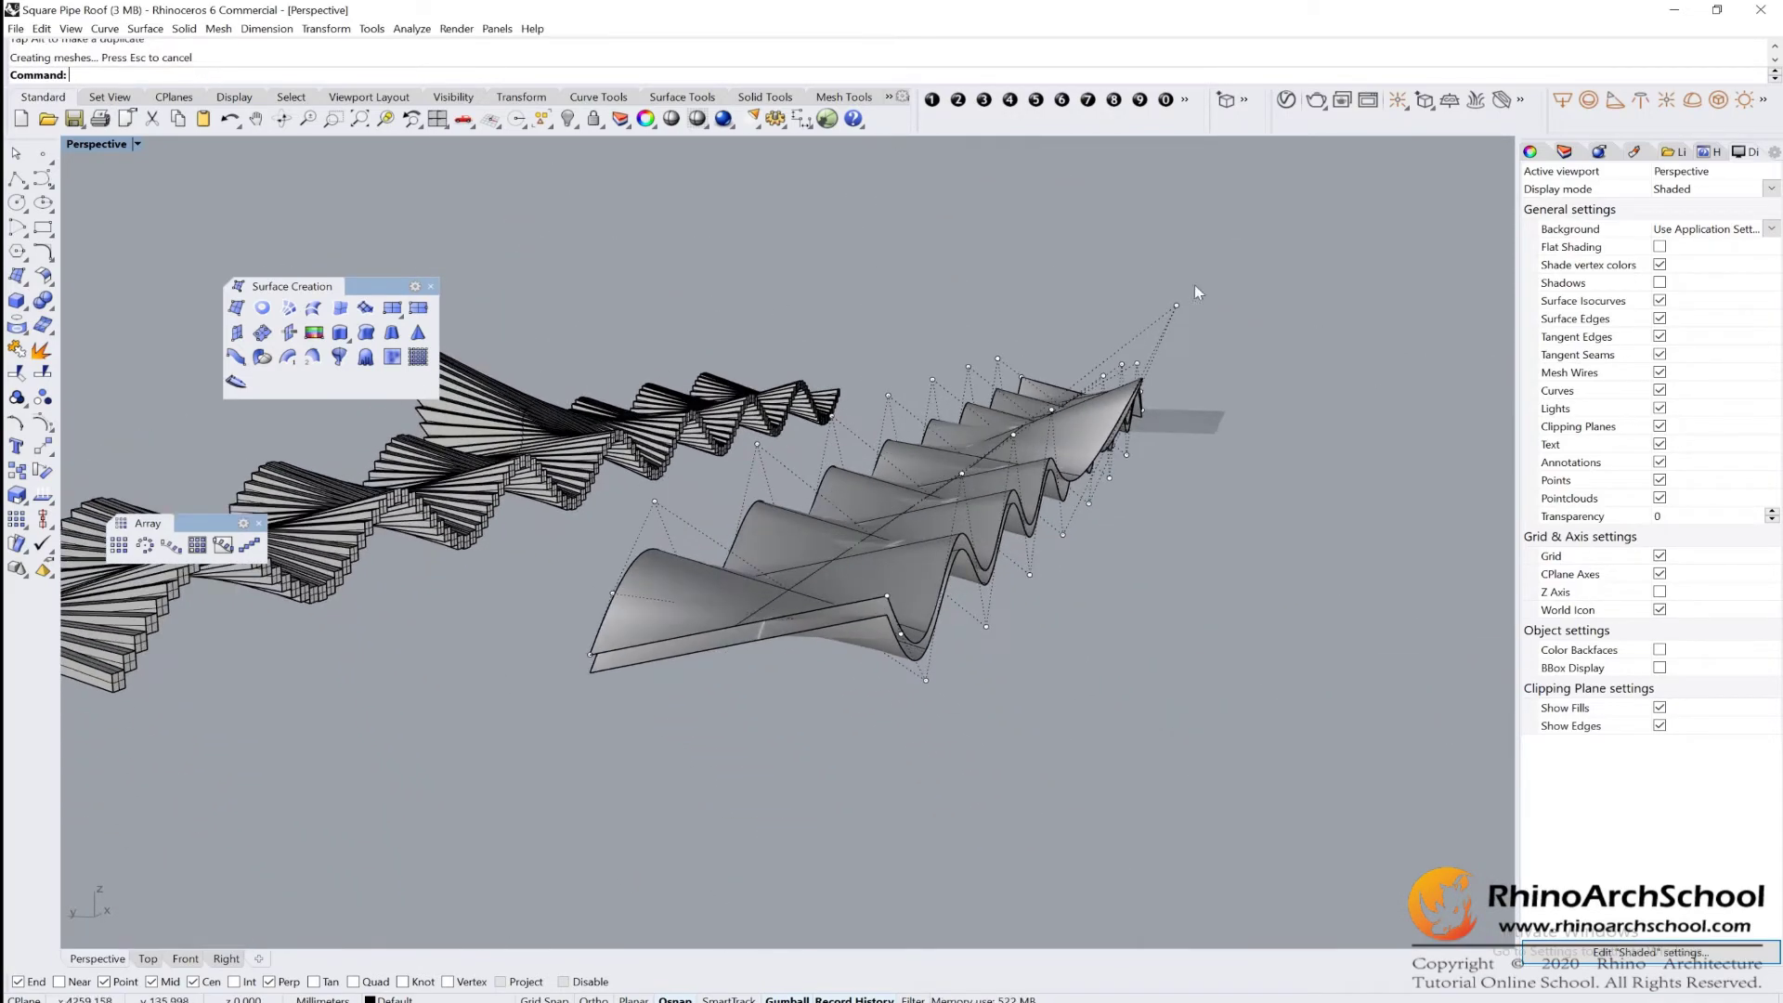
pyautogui.click(1176, 307)
pyautogui.moveTo(1177, 278); pyautogui.dragTo(1155, 296)
pyautogui.moveTo(1337, 390); pyautogui.dragTo(932, 411, button='right')
pyautogui.click(932, 411)
pyautogui.press('Escape')
# Turn on the control points of the lower wavy surface.
pyautogui.scroll(2, 1219, 457)
pyautogui.moveTo(1219, 457); pyautogui.dragTo(1311, 439, button='right')
pyautogui.scroll(3, 939, 505)
pyautogui.click(939, 505)
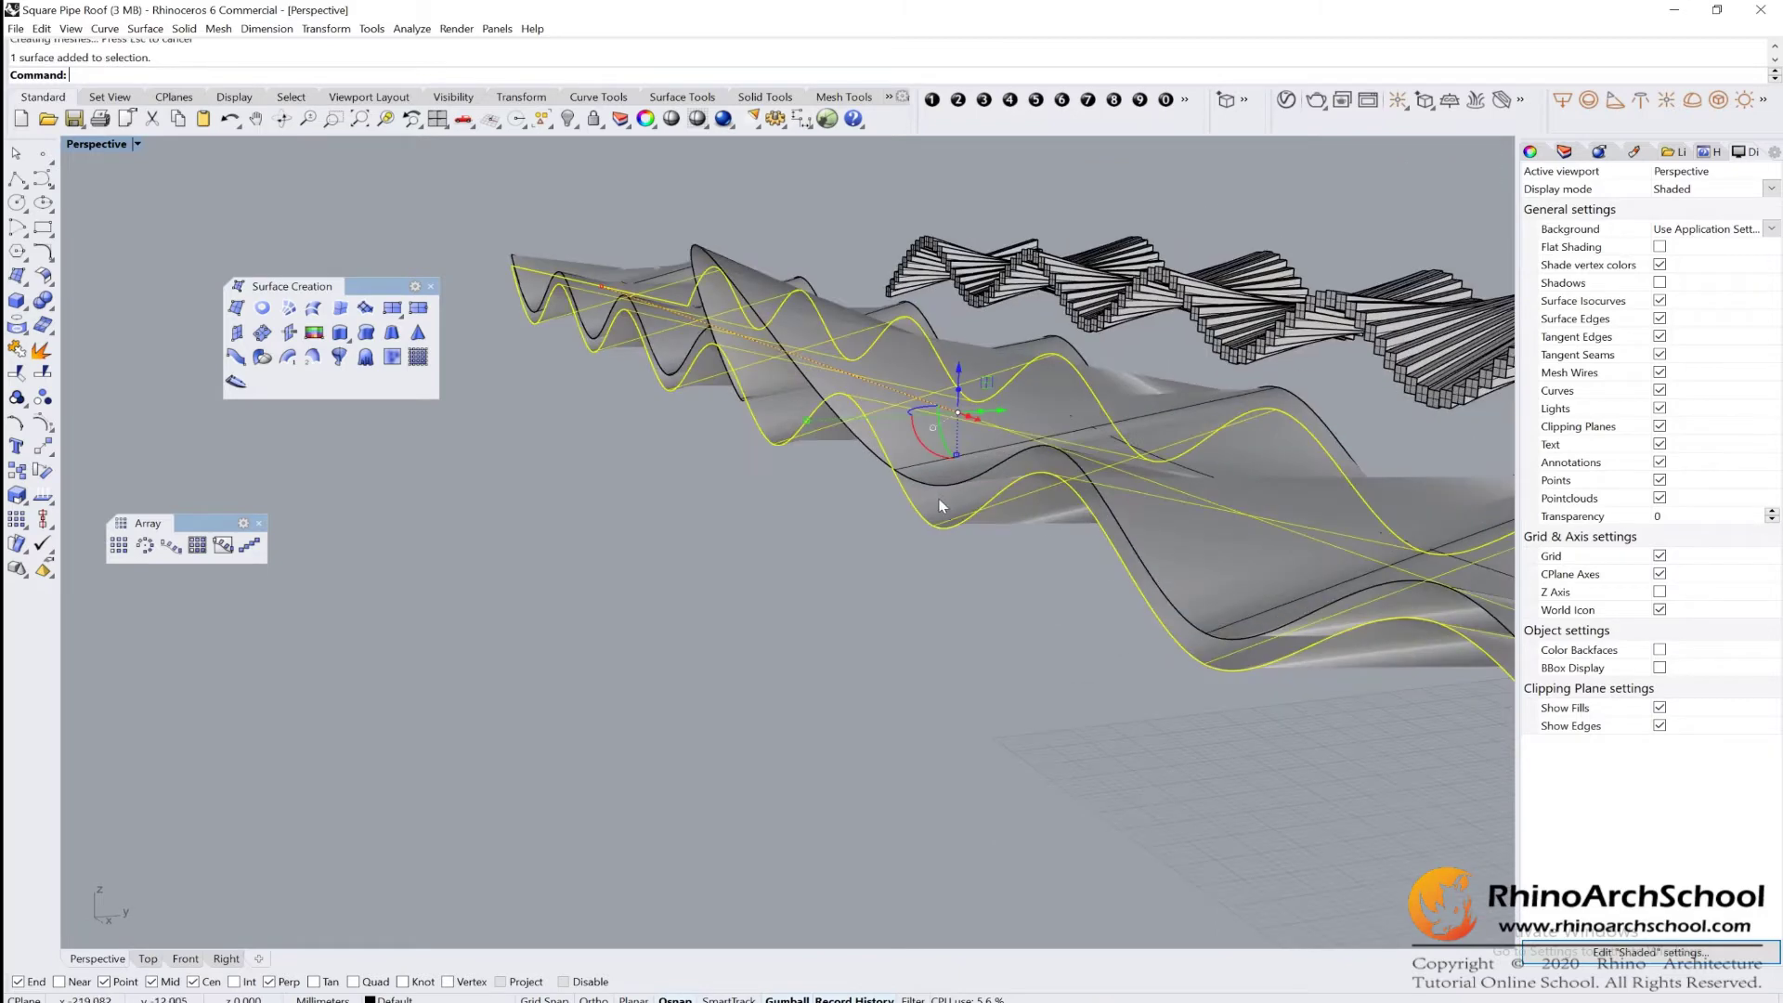
pyautogui.moveTo(939, 506)
pyautogui.mouseDown(button='right')
pyautogui.moveTo(832, 502)
pyautogui.moveTo(1191, 509)
pyautogui.mouseUp(button='right')
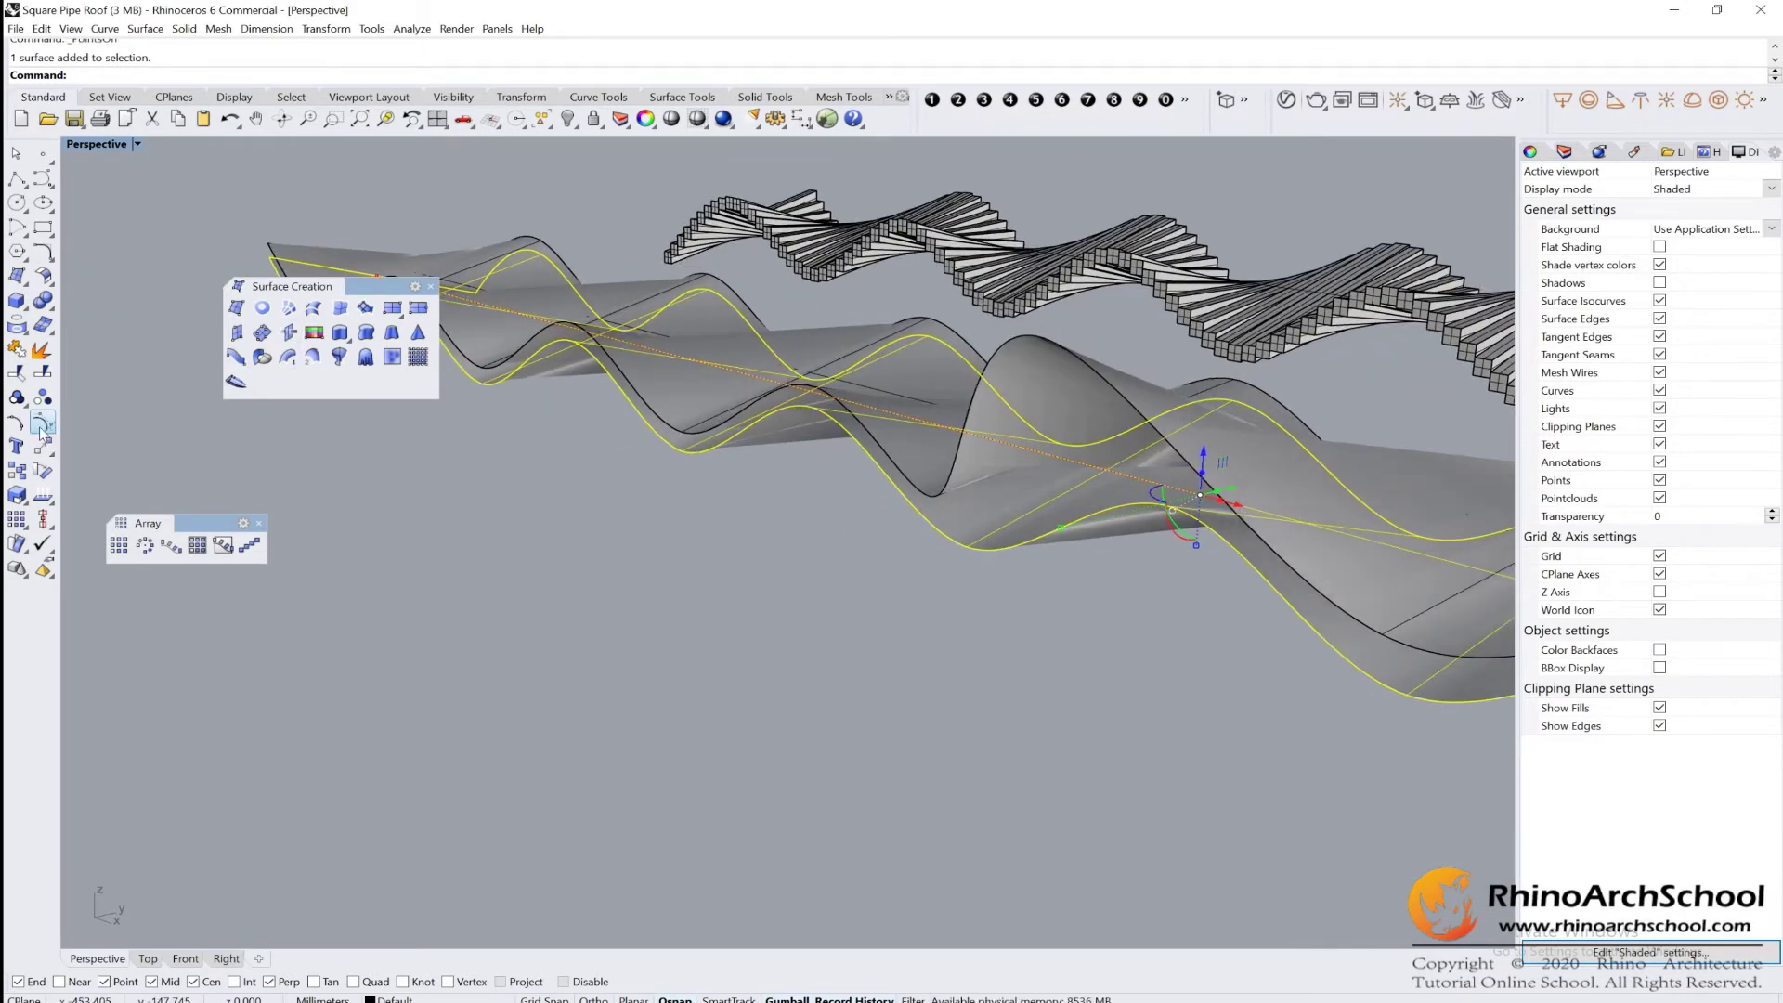
pyautogui.click(41, 427)
# Try to shift a control point near the peak outward, and undo the move.
pyautogui.click(1239, 314)
pyautogui.moveTo(1217, 339); pyautogui.dragTo(1031, 379, button='right')
pyautogui.moveTo(1205, 346); pyautogui.dragTo(1058, 344)
pyautogui.moveTo(899, 409); pyautogui.dragTo(789, 427, button='right')
pyautogui.moveTo(1048, 417); pyautogui.dragTo(1189, 453, button='right')
pyautogui.hotkey('ctrl', 'z')
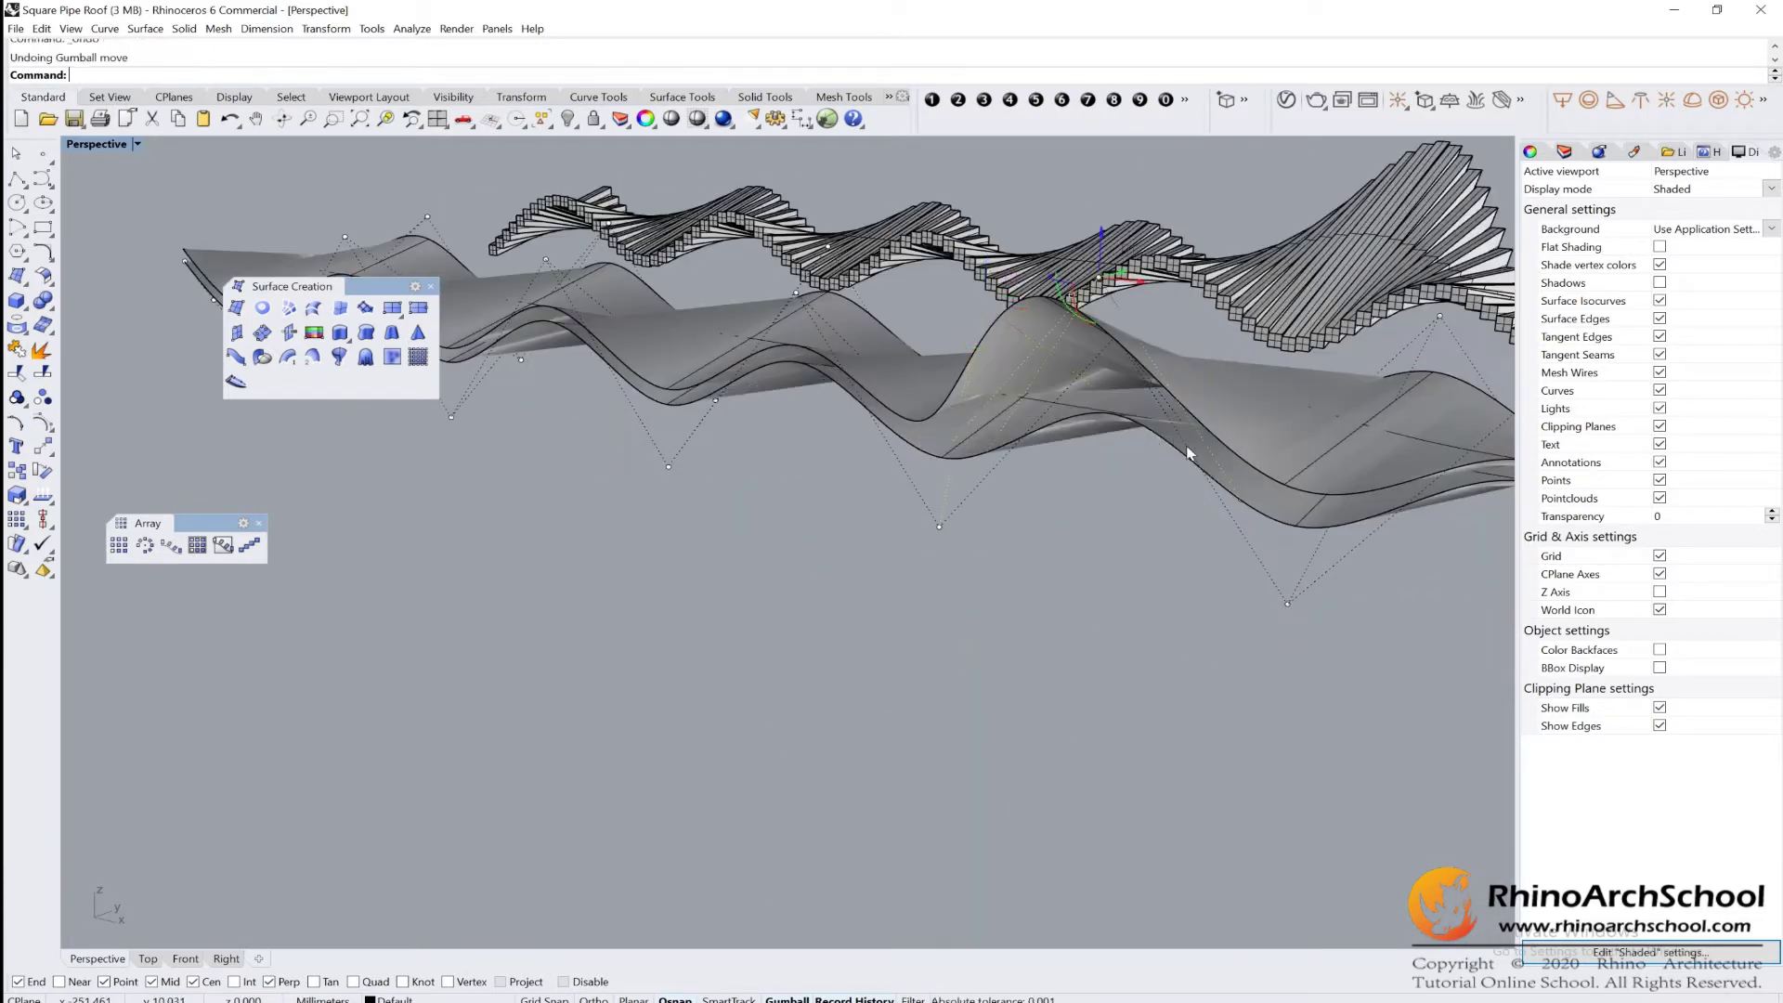
pyautogui.hotkey('ctrl', 'z')
# Pull the lower surface's matching edge control point up and outward so that it follows the upper surface's peak.
pyautogui.moveTo(1087, 494); pyautogui.dragTo(1083, 518, button='right')
pyautogui.click(1150, 405)
pyautogui.moveTo(1185, 414); pyautogui.dragTo(1082, 416, button='right')
pyautogui.moveTo(1178, 401); pyautogui.dragTo(1097, 343)
pyautogui.moveTo(1070, 318); pyautogui.dragTo(1182, 378, button='right')
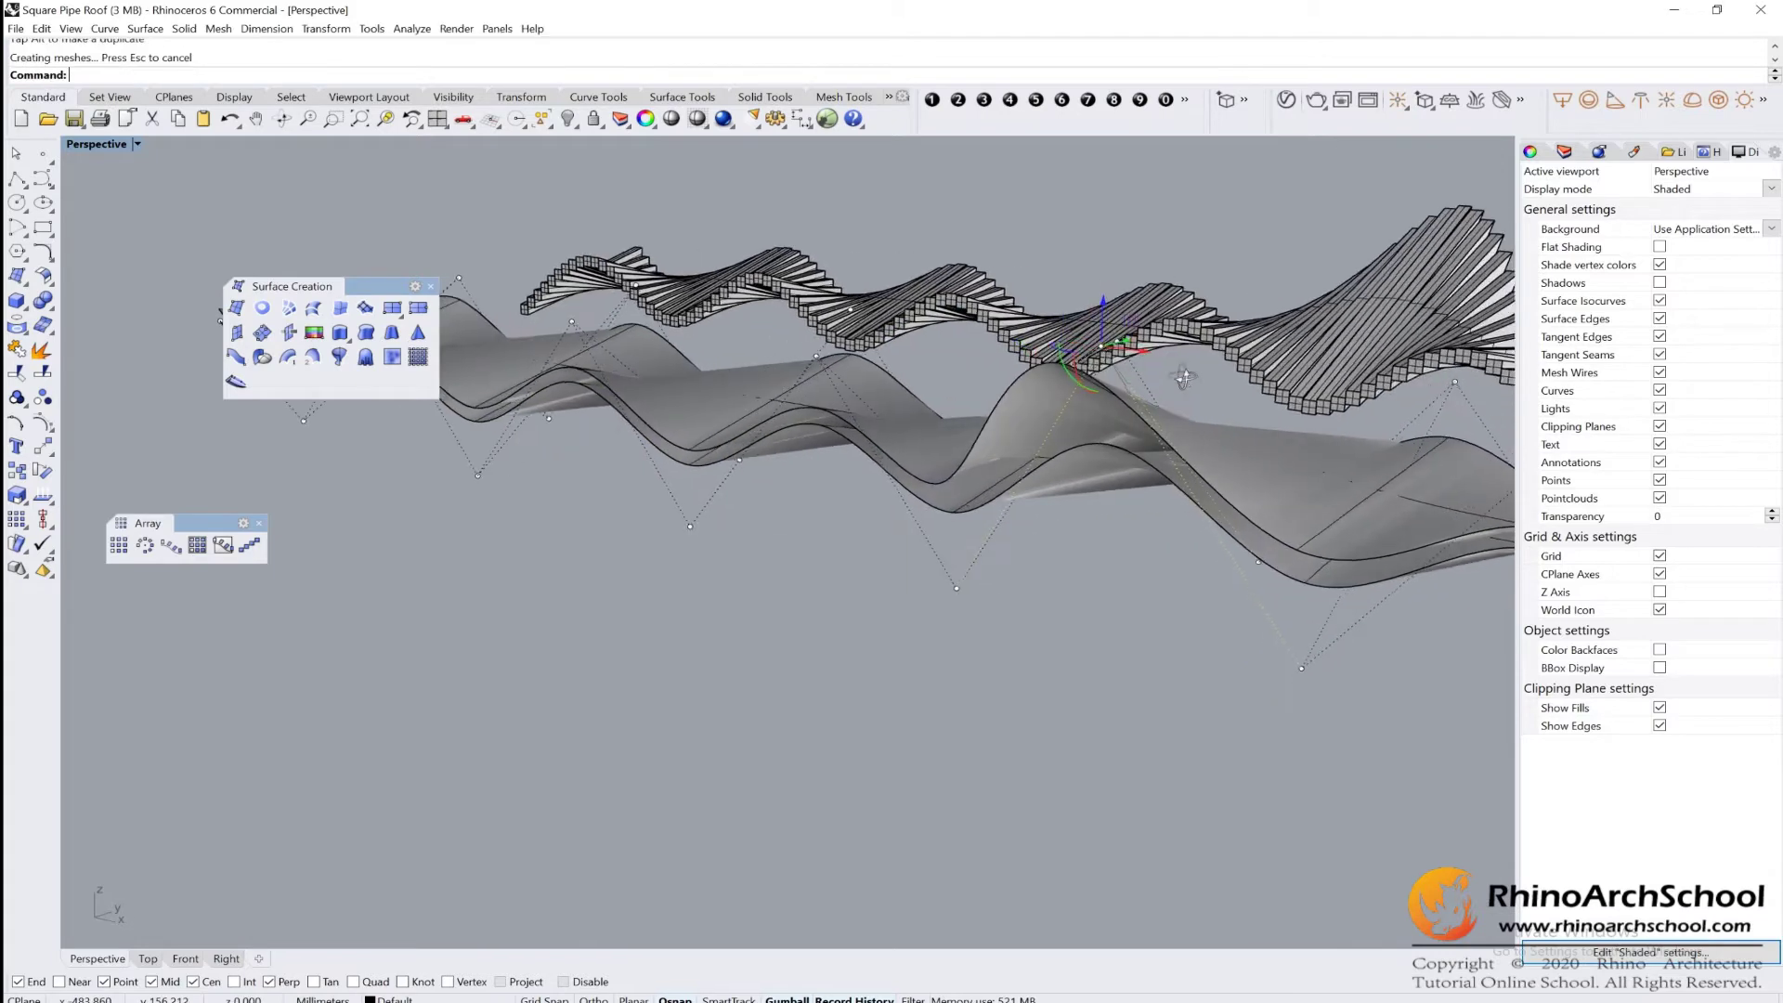
pyautogui.moveTo(1148, 353); pyautogui.dragTo(1137, 349)
pyautogui.moveTo(1137, 349); pyautogui.dragTo(1017, 360, button='right')
pyautogui.moveTo(1135, 345); pyautogui.dragTo(1055, 301)
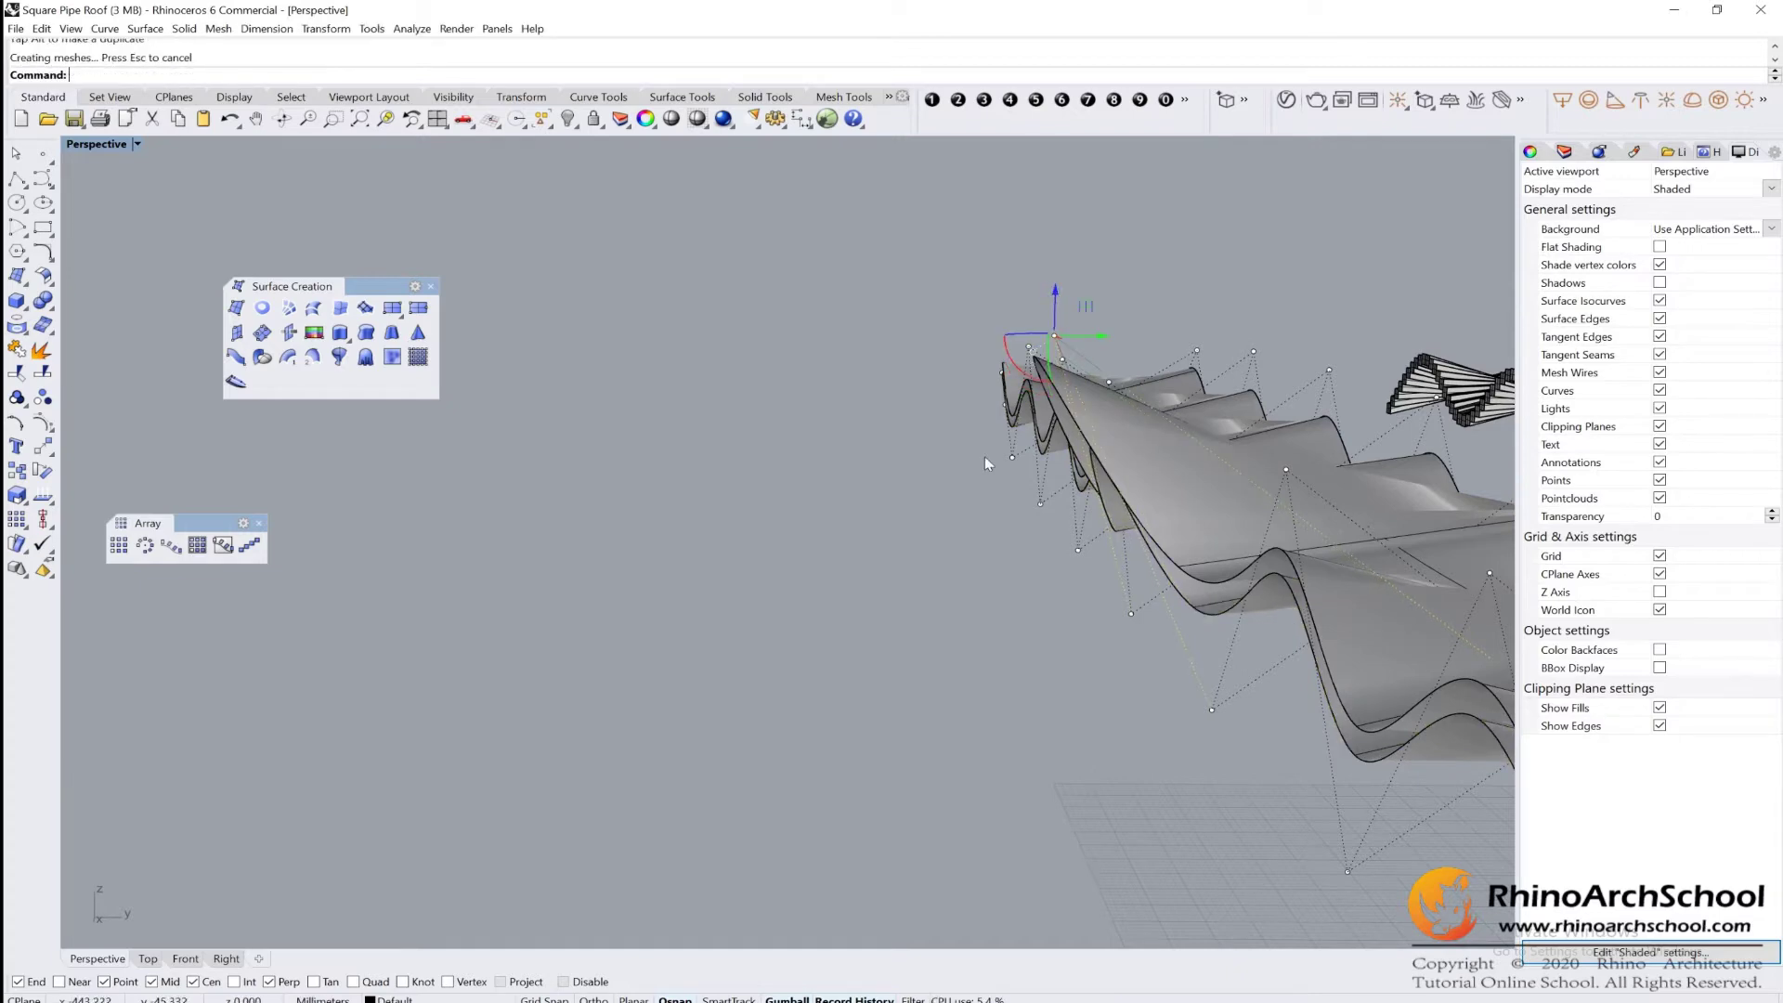
# Swap the floating surface creation tools for the curve-from-object tools.
pyautogui.scroll(-7, 676, 667)
pyautogui.moveTo(637, 638); pyautogui.dragTo(662, 666, button='right')
pyautogui.moveTo(1207, 753)
pyautogui.mouseDown(button='right')
pyautogui.moveTo(1078, 771)
pyautogui.moveTo(824, 724)
pyautogui.moveTo(1011, 768)
pyautogui.moveTo(843, 732)
pyautogui.moveTo(1183, 929)
pyautogui.moveTo(919, 743)
pyautogui.mouseUp(button='right')
pyautogui.click(430, 287)
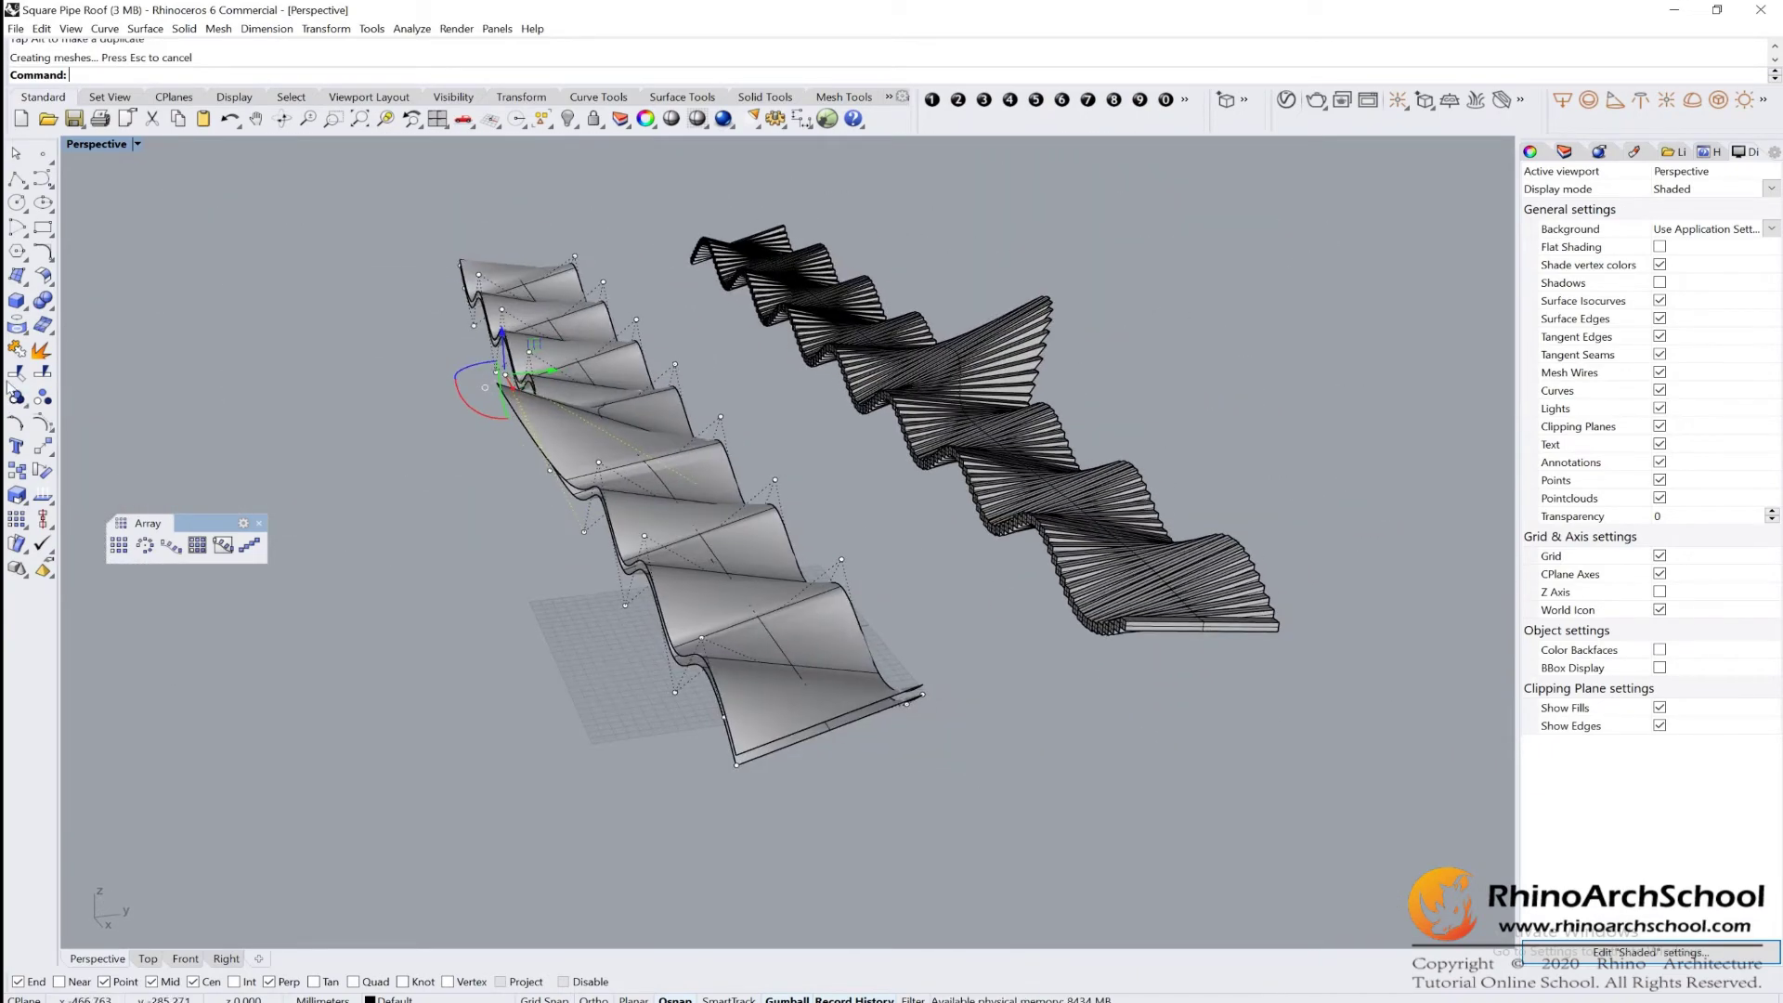
pyautogui.click(26, 334)
pyautogui.moveTo(70, 323); pyautogui.dragTo(160, 317)
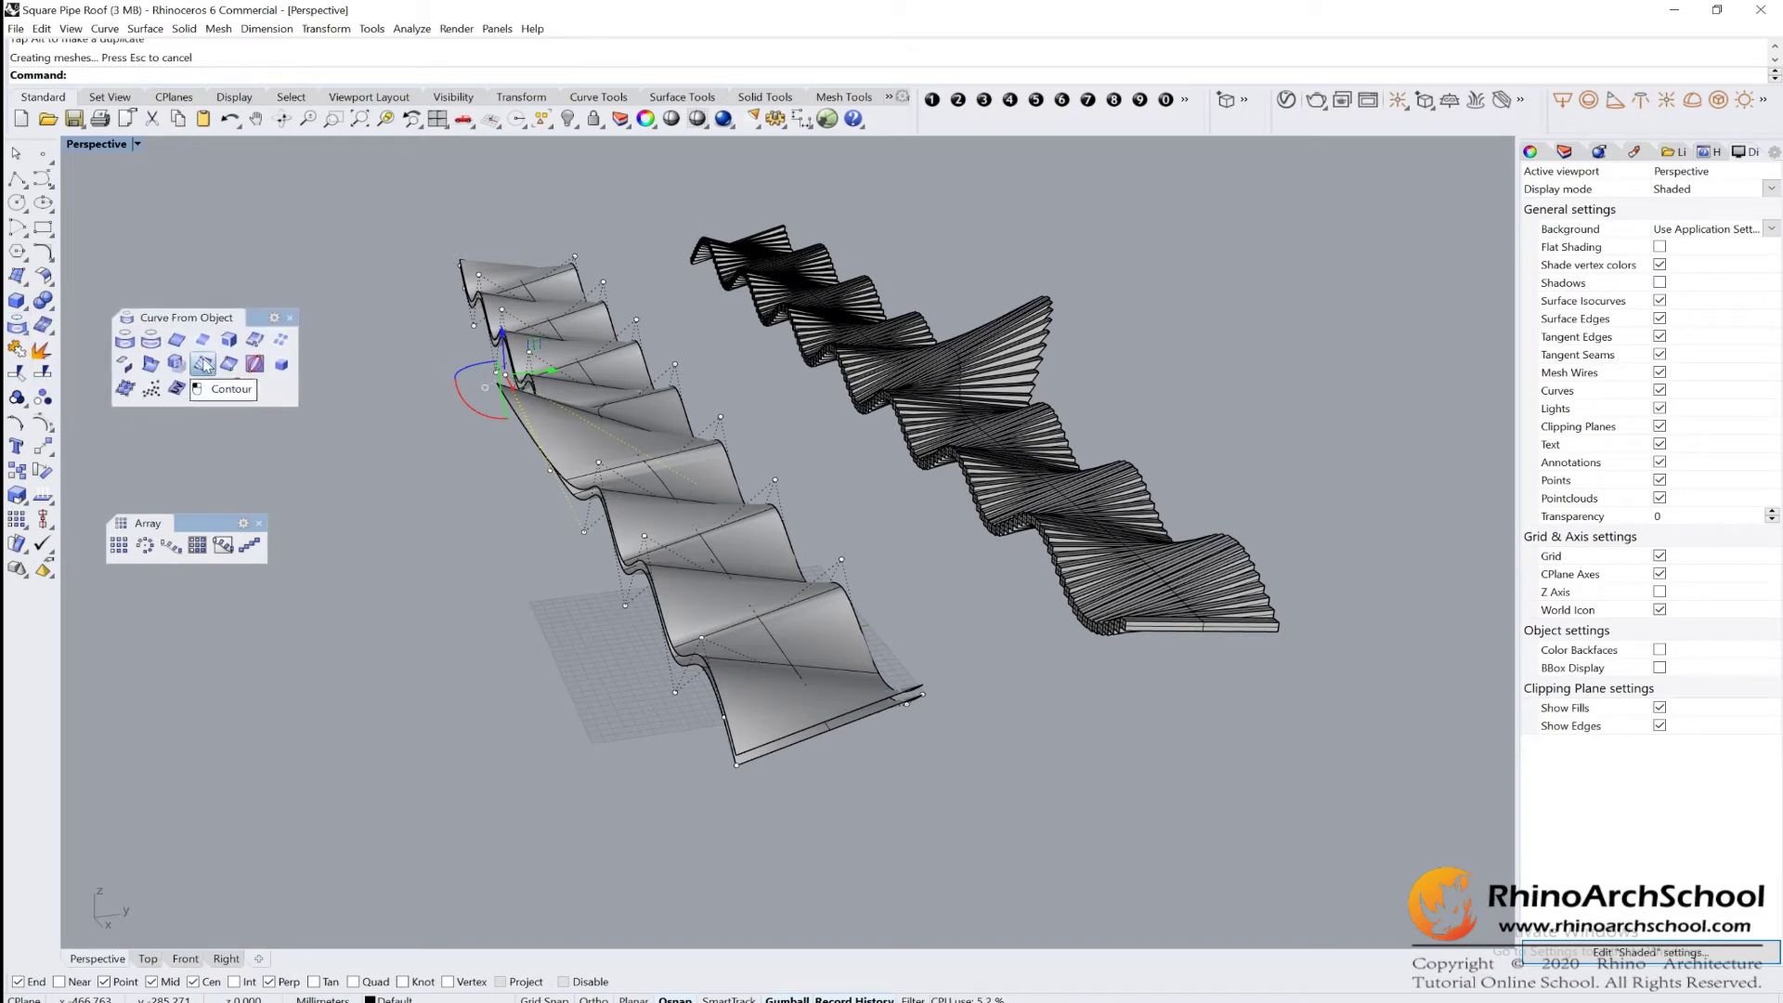
# Contour both wavy surfaces along the roof's length with a distance of 5 mm between contours.
pyautogui.click(204, 363)
pyautogui.scroll(2, 771, 641)
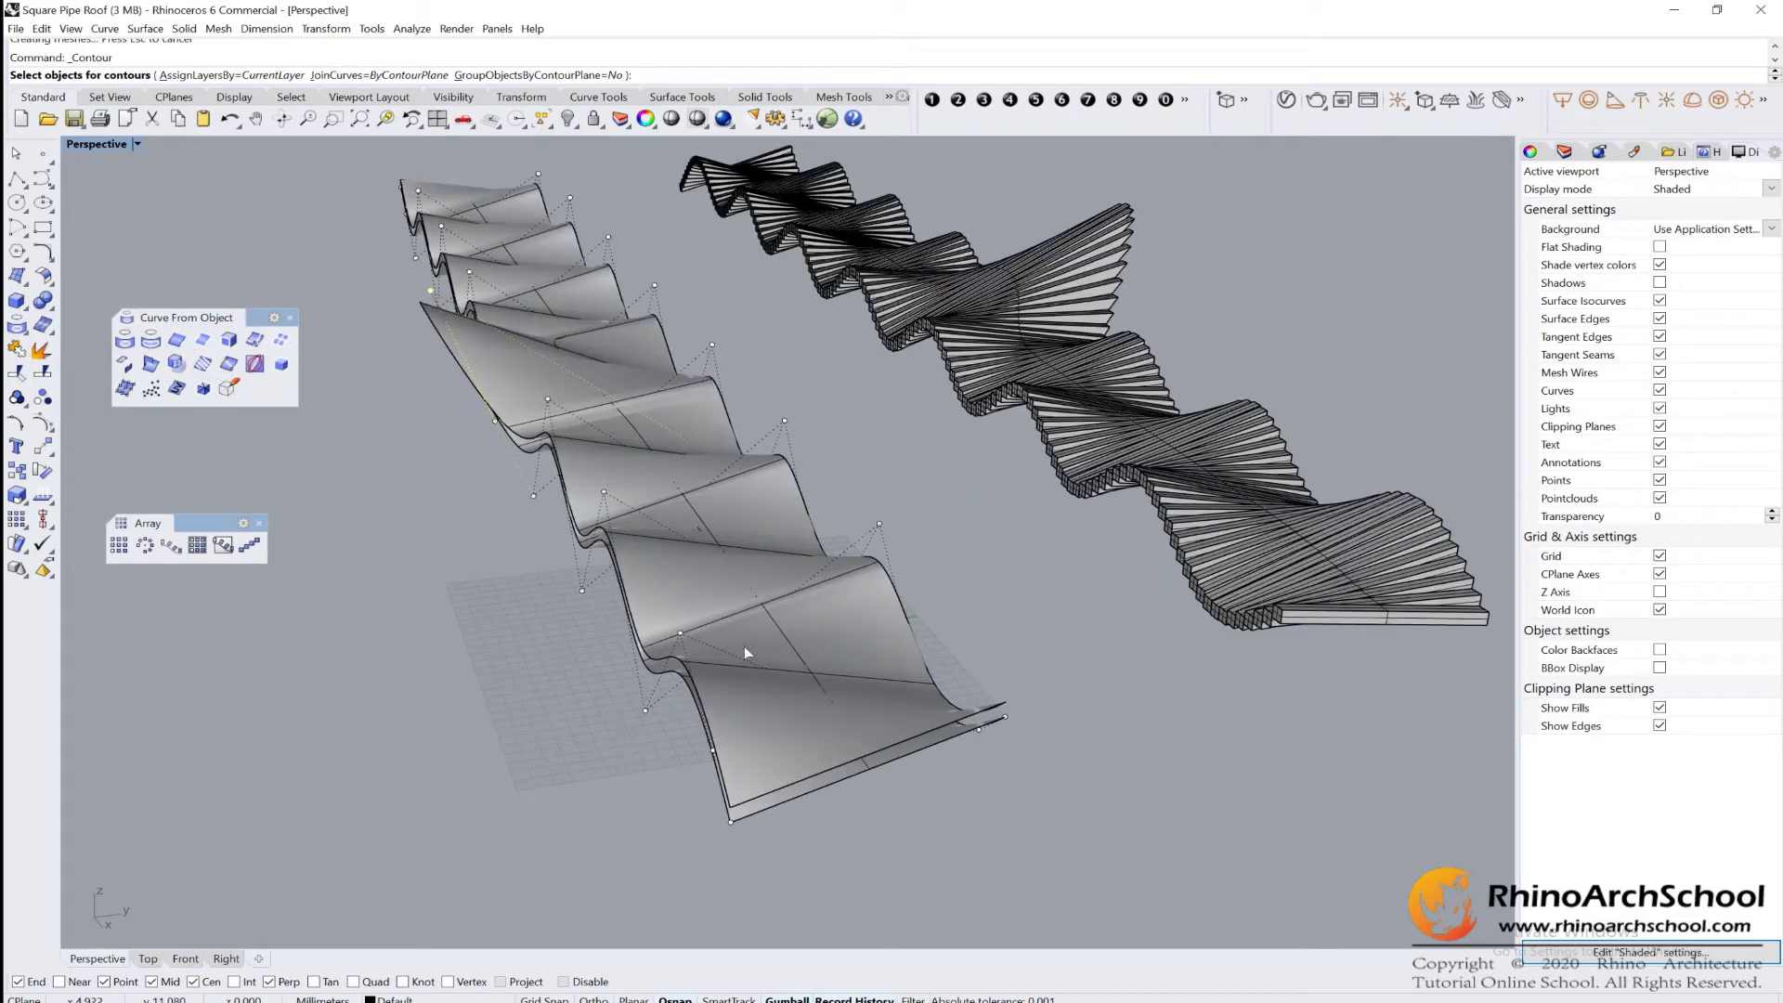
pyautogui.click(811, 648)
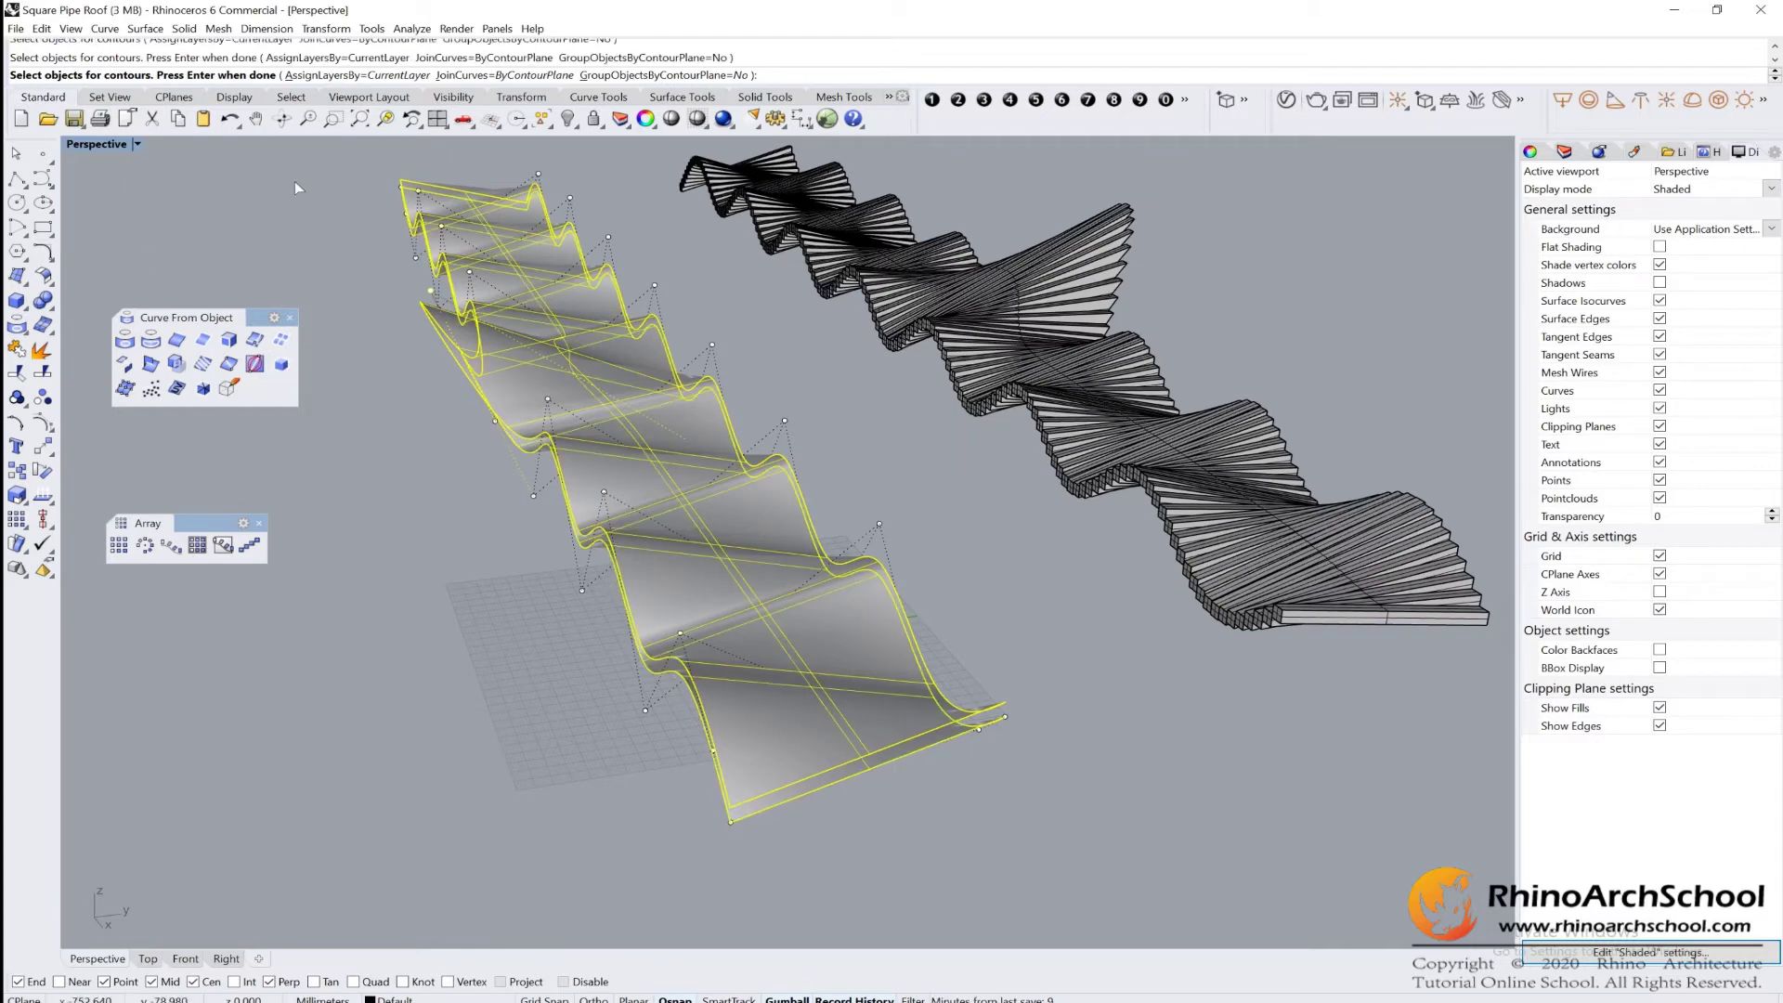
pyautogui.press('Return')
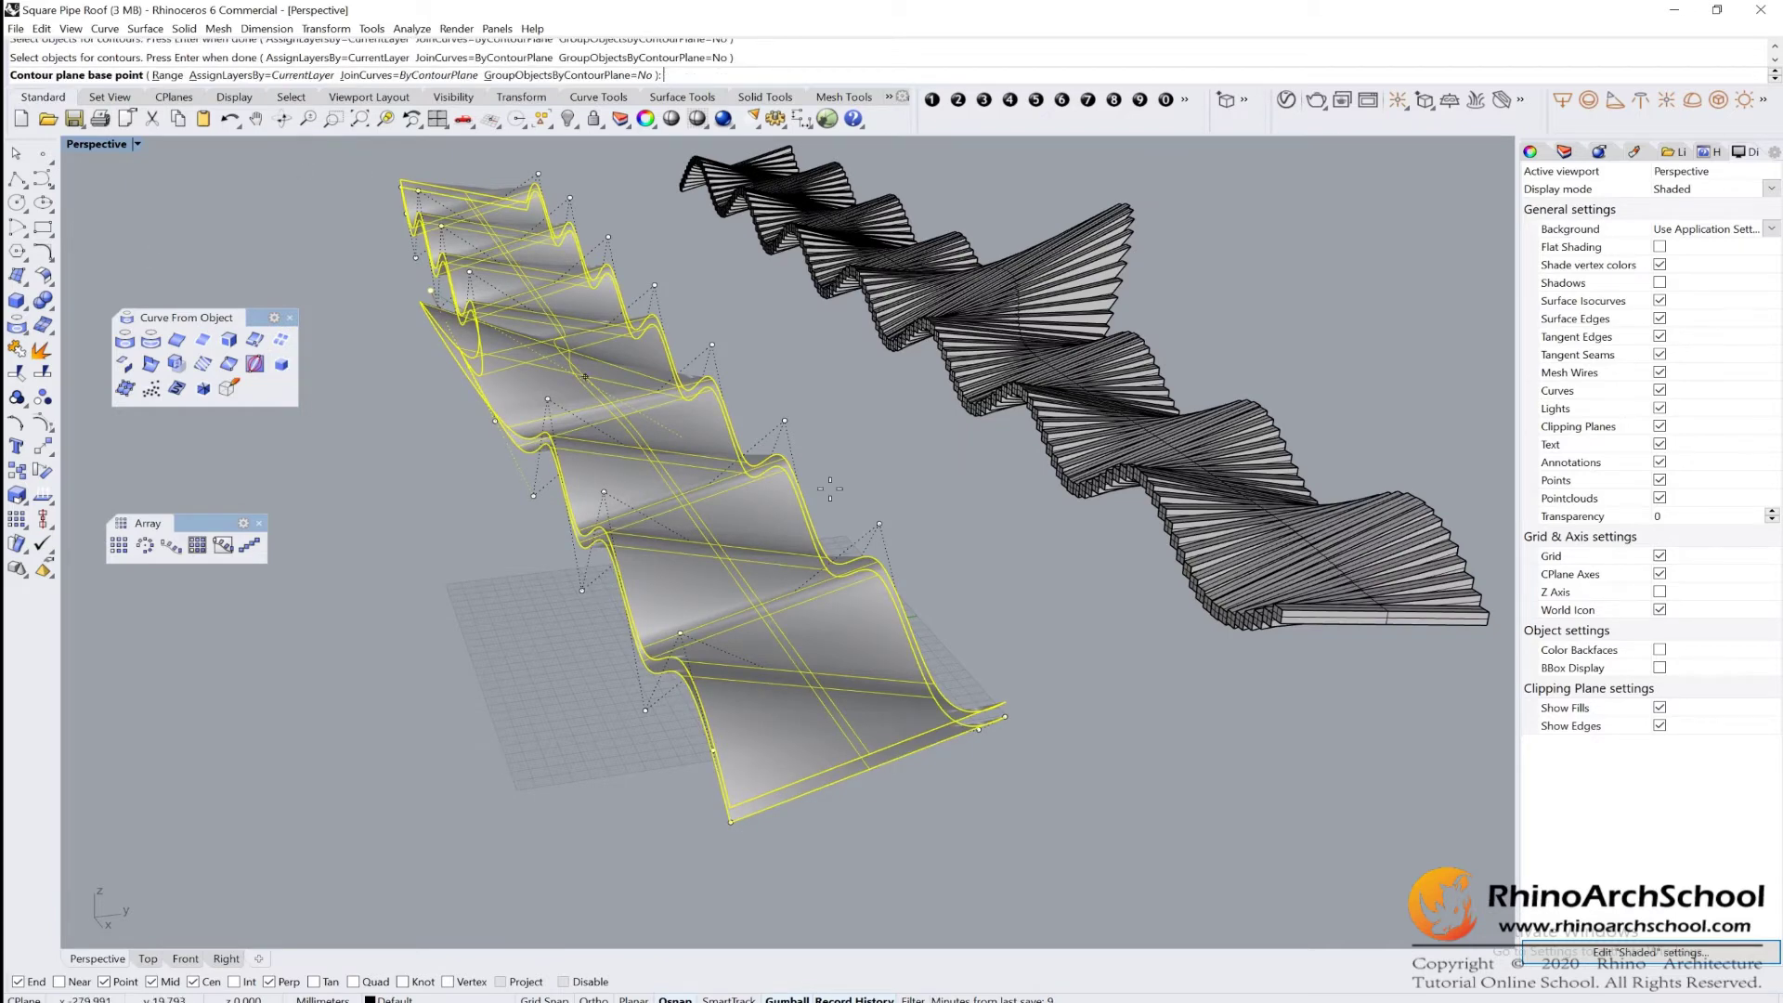
pyautogui.moveTo(841, 494); pyautogui.dragTo(597, 628, button='right')
pyautogui.click(346, 753)
pyautogui.scroll(-7, 488, 620)
pyautogui.moveTo(633, 533); pyautogui.dragTo(585, 581, button='right')
pyautogui.click(704, 290)
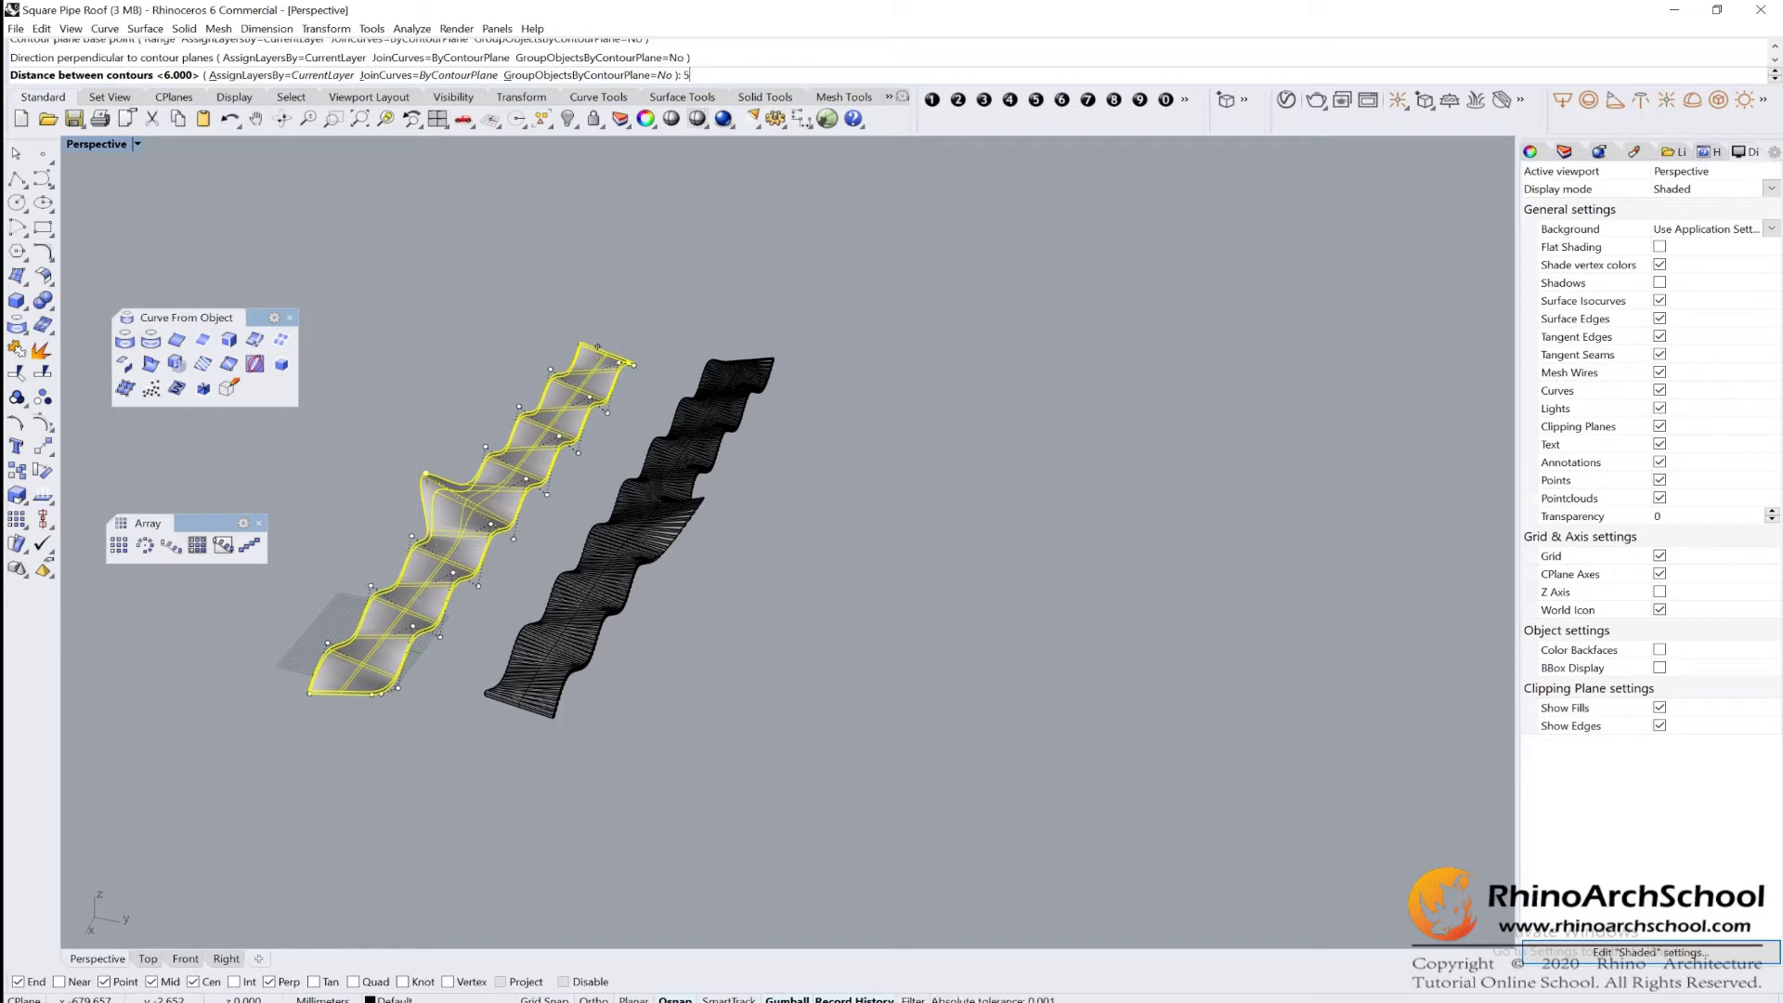
pyautogui.press('Return')
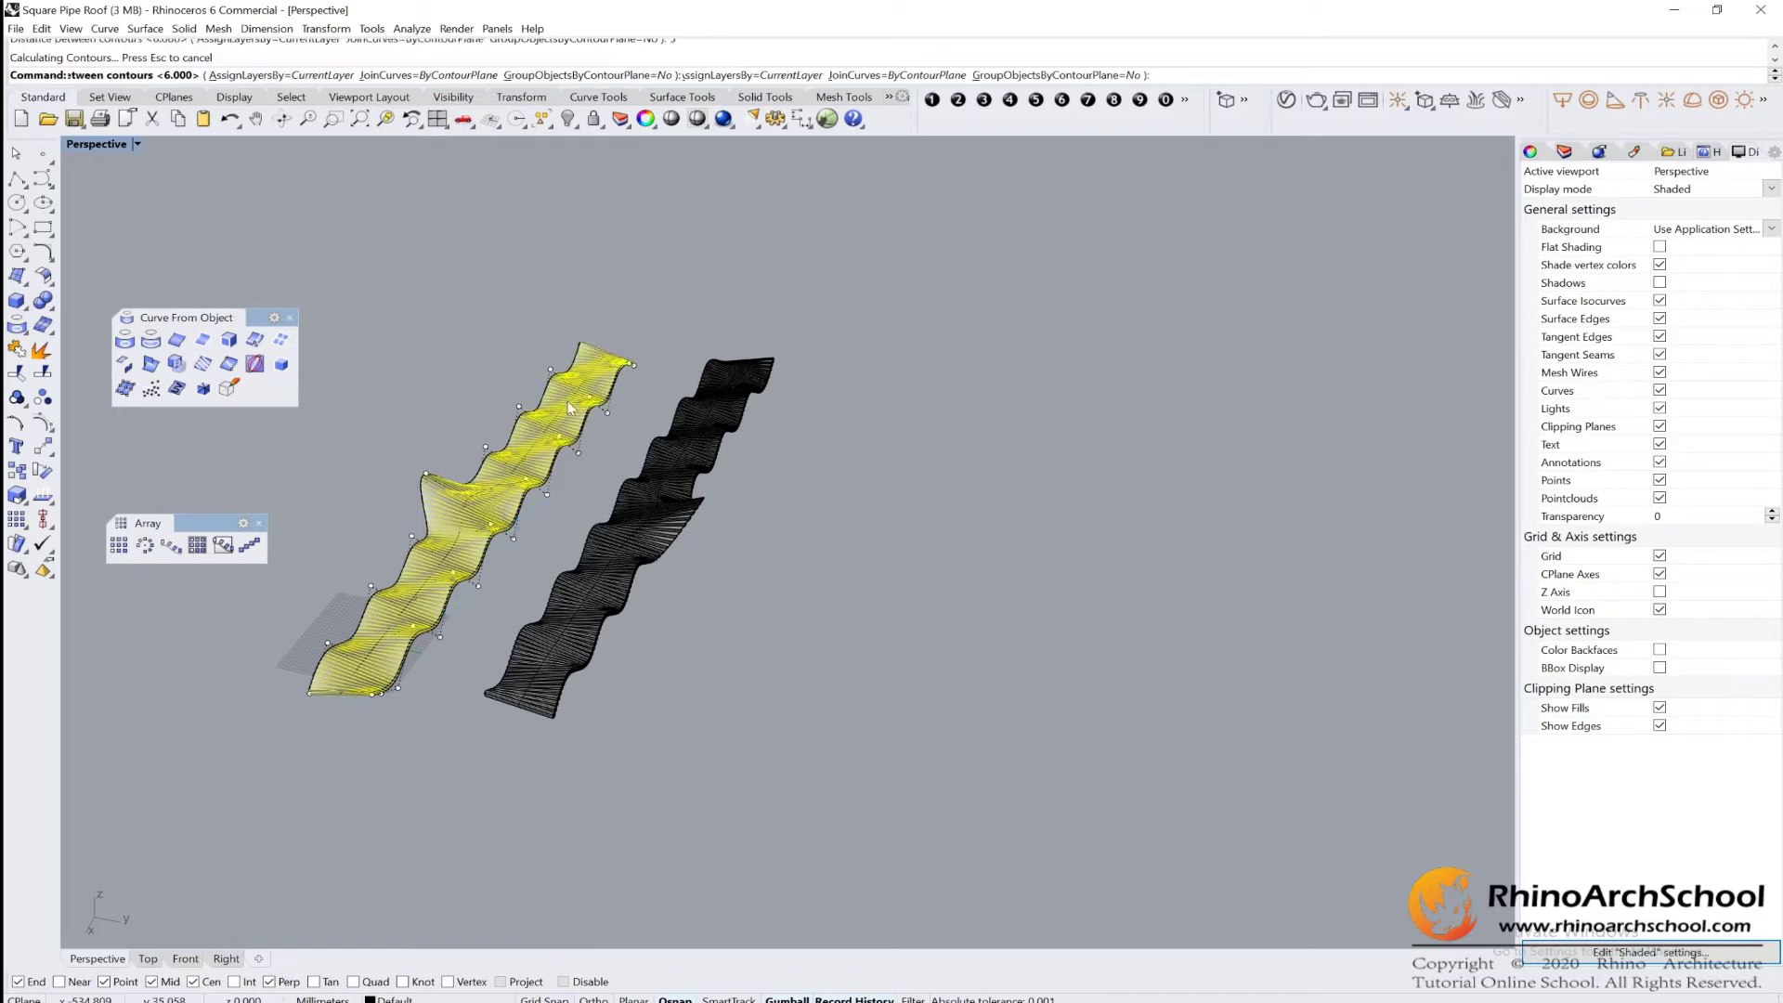
# Move all the contour lines sideways, clear of the two wavy surfaces.
pyautogui.moveTo(372, 589); pyautogui.dragTo(786, 654, button='right')
pyautogui.scroll(-2, 461, 565)
pyautogui.scroll(3, 785, 654)
pyautogui.moveTo(780, 621); pyautogui.dragTo(558, 666)
pyautogui.click(630, 737)
# Loft the first pair of upper and lower contour lines at the end of the roof into a vertical strip.
pyautogui.keyDown('shift'); pyautogui.moveTo(630, 737); pyautogui.dragTo(554, 518, button='right'); pyautogui.keyUp('shift')
pyautogui.scroll(-3, 728, 524)
pyautogui.scroll(14, 489, 518)
pyautogui.click(608, 545)
pyautogui.keyDown('shift'); pyautogui.click(608, 609); pyautogui.keyUp('shift')
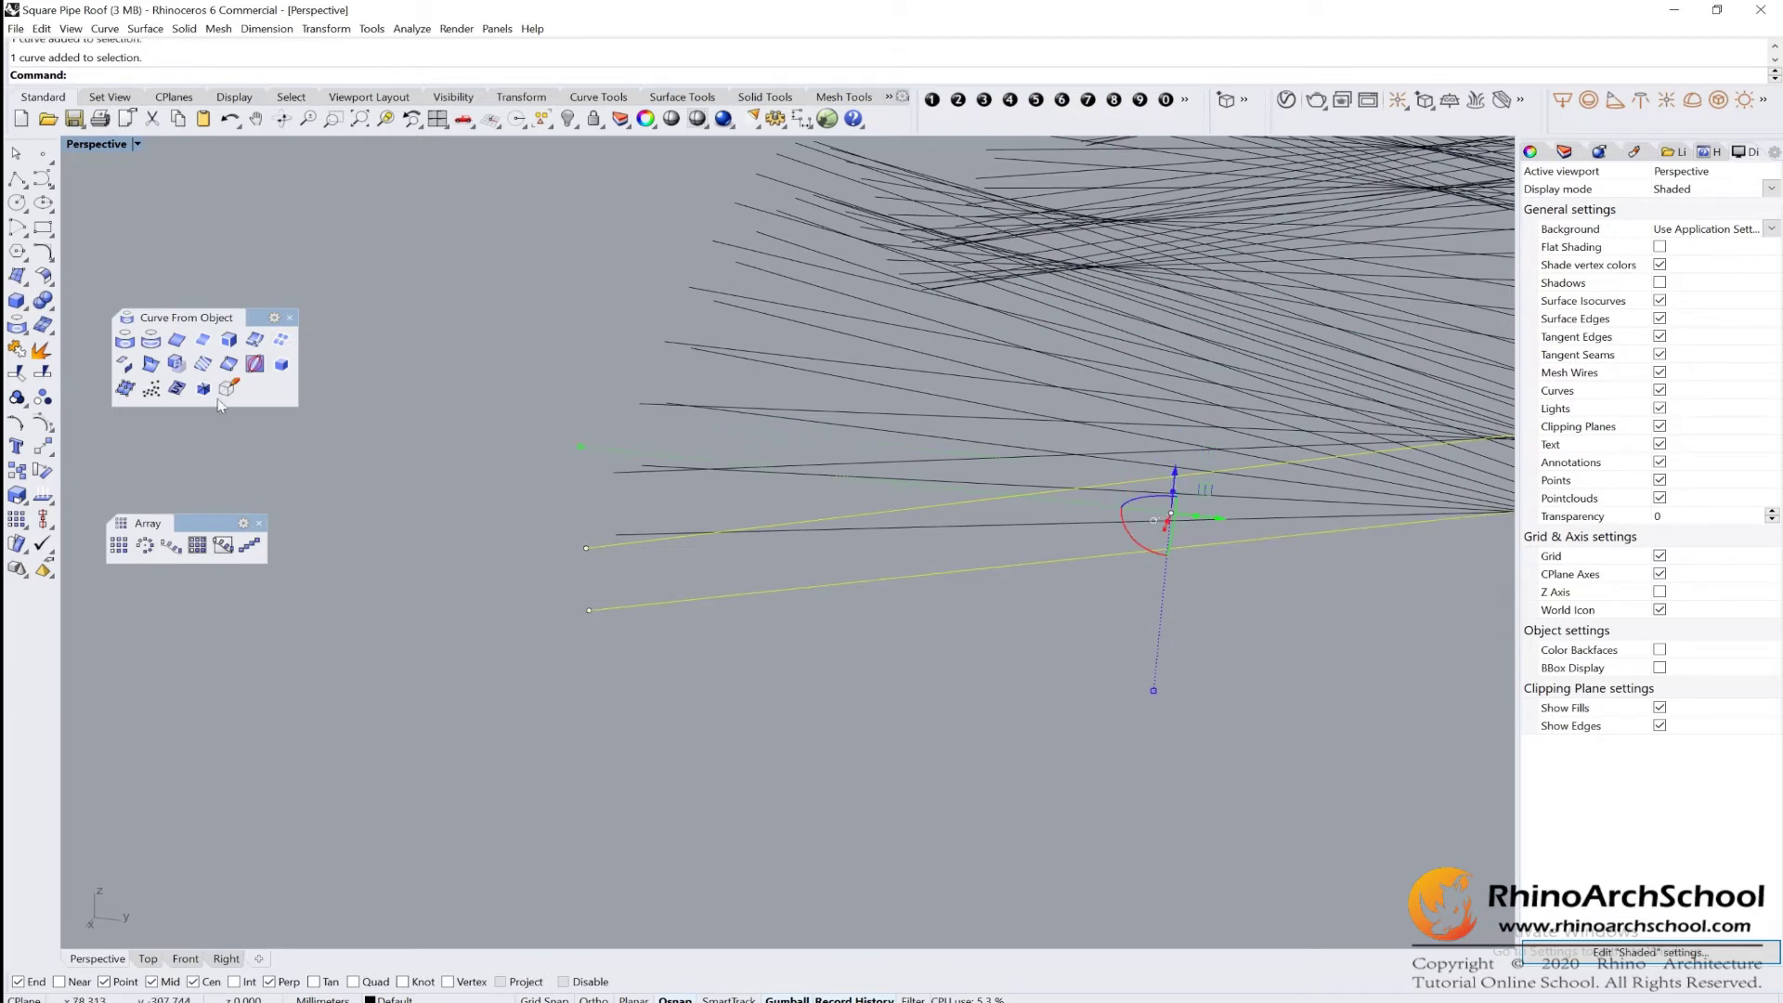
pyautogui.click(25, 280)
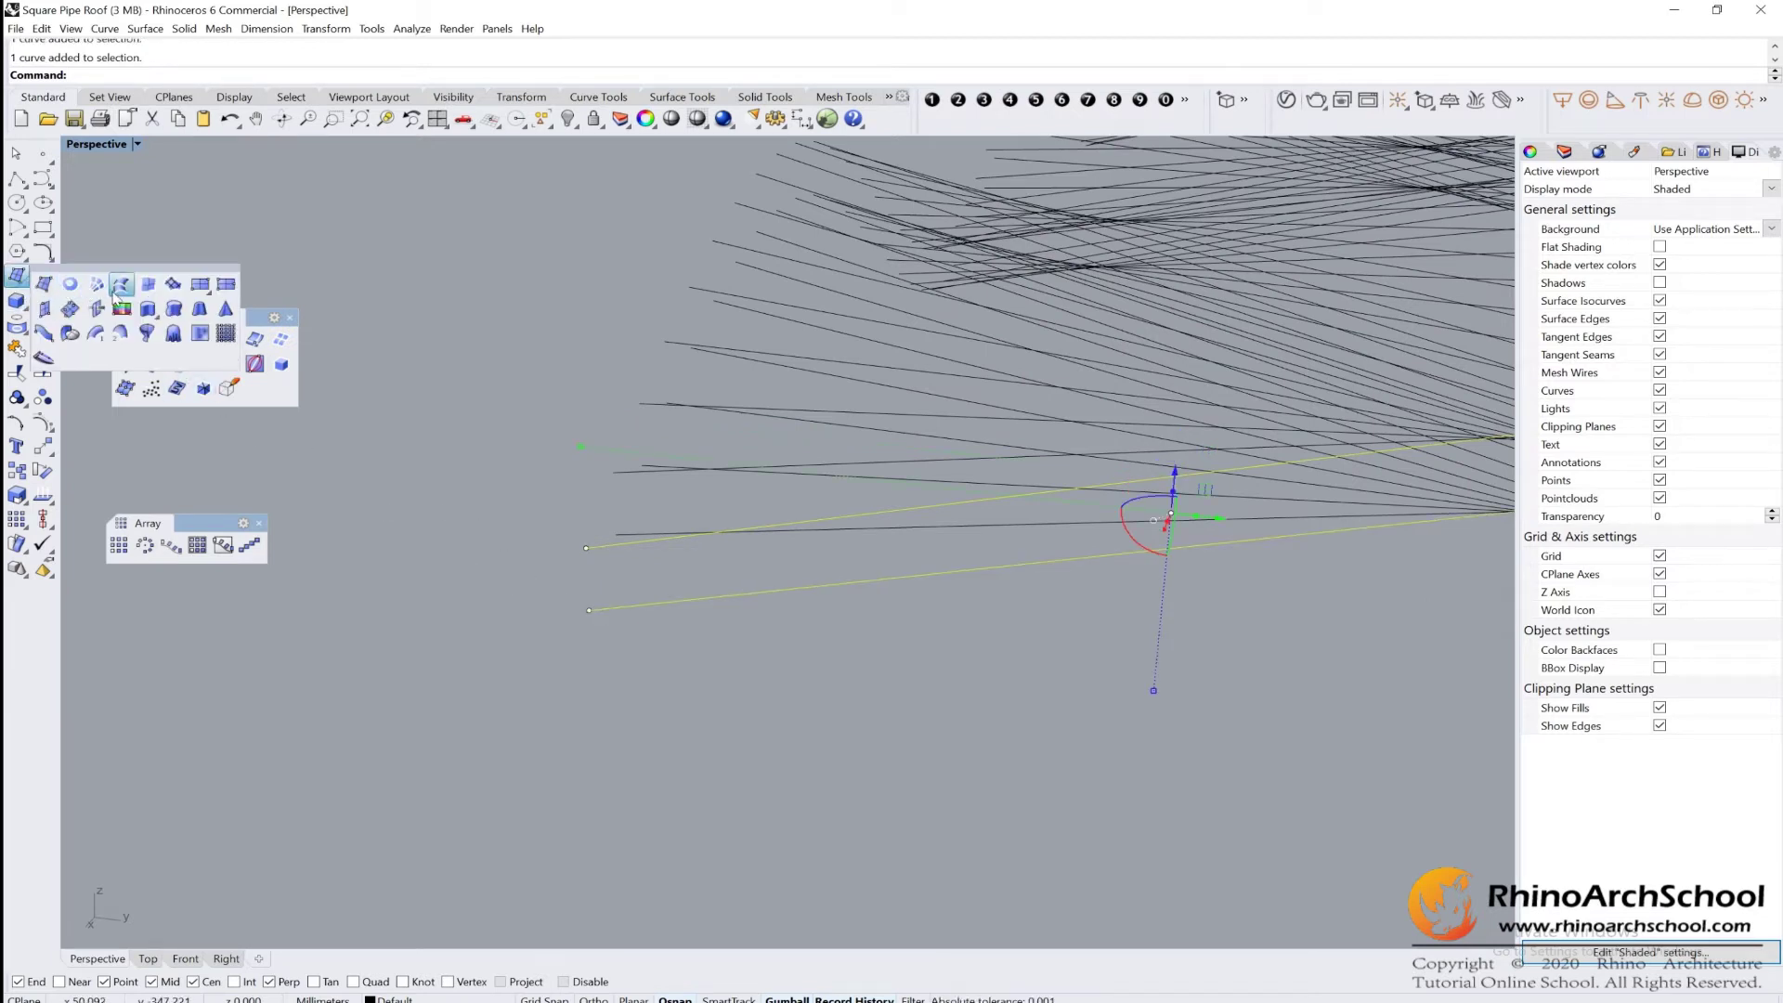
pyautogui.click(121, 285)
pyautogui.click(517, 614)
# Loft each of the next five pairs of upper and lower contour lines into a vertical strip.
pyautogui.moveTo(517, 613); pyautogui.dragTo(520, 688, button='right')
pyautogui.moveTo(472, 773); pyautogui.dragTo(444, 678)
pyautogui.rightClick(444, 678)
pyautogui.press('Return')
pyautogui.moveTo(566, 780); pyautogui.dragTo(520, 697)
pyautogui.rightClick(520, 697)
pyautogui.press('Return')
pyautogui.moveTo(621, 843); pyautogui.dragTo(571, 700)
pyautogui.rightClick(570, 701)
pyautogui.press('Return')
pyautogui.moveTo(691, 838); pyautogui.dragTo(654, 726)
pyautogui.rightClick(654, 726)
pyautogui.press('Return')
pyautogui.moveTo(763, 860); pyautogui.dragTo(715, 729)
pyautogui.moveTo(715, 729); pyautogui.dragTo(817, 650, button='right')
# Extrude the six lofted strips 5 mm into solid square pipes with ExtrudeSrf.
pyautogui.moveTo(898, 453); pyautogui.dragTo(568, 628, button='right')
pyautogui.scroll(-10, 565, 624)
pyautogui.click(566, 624)
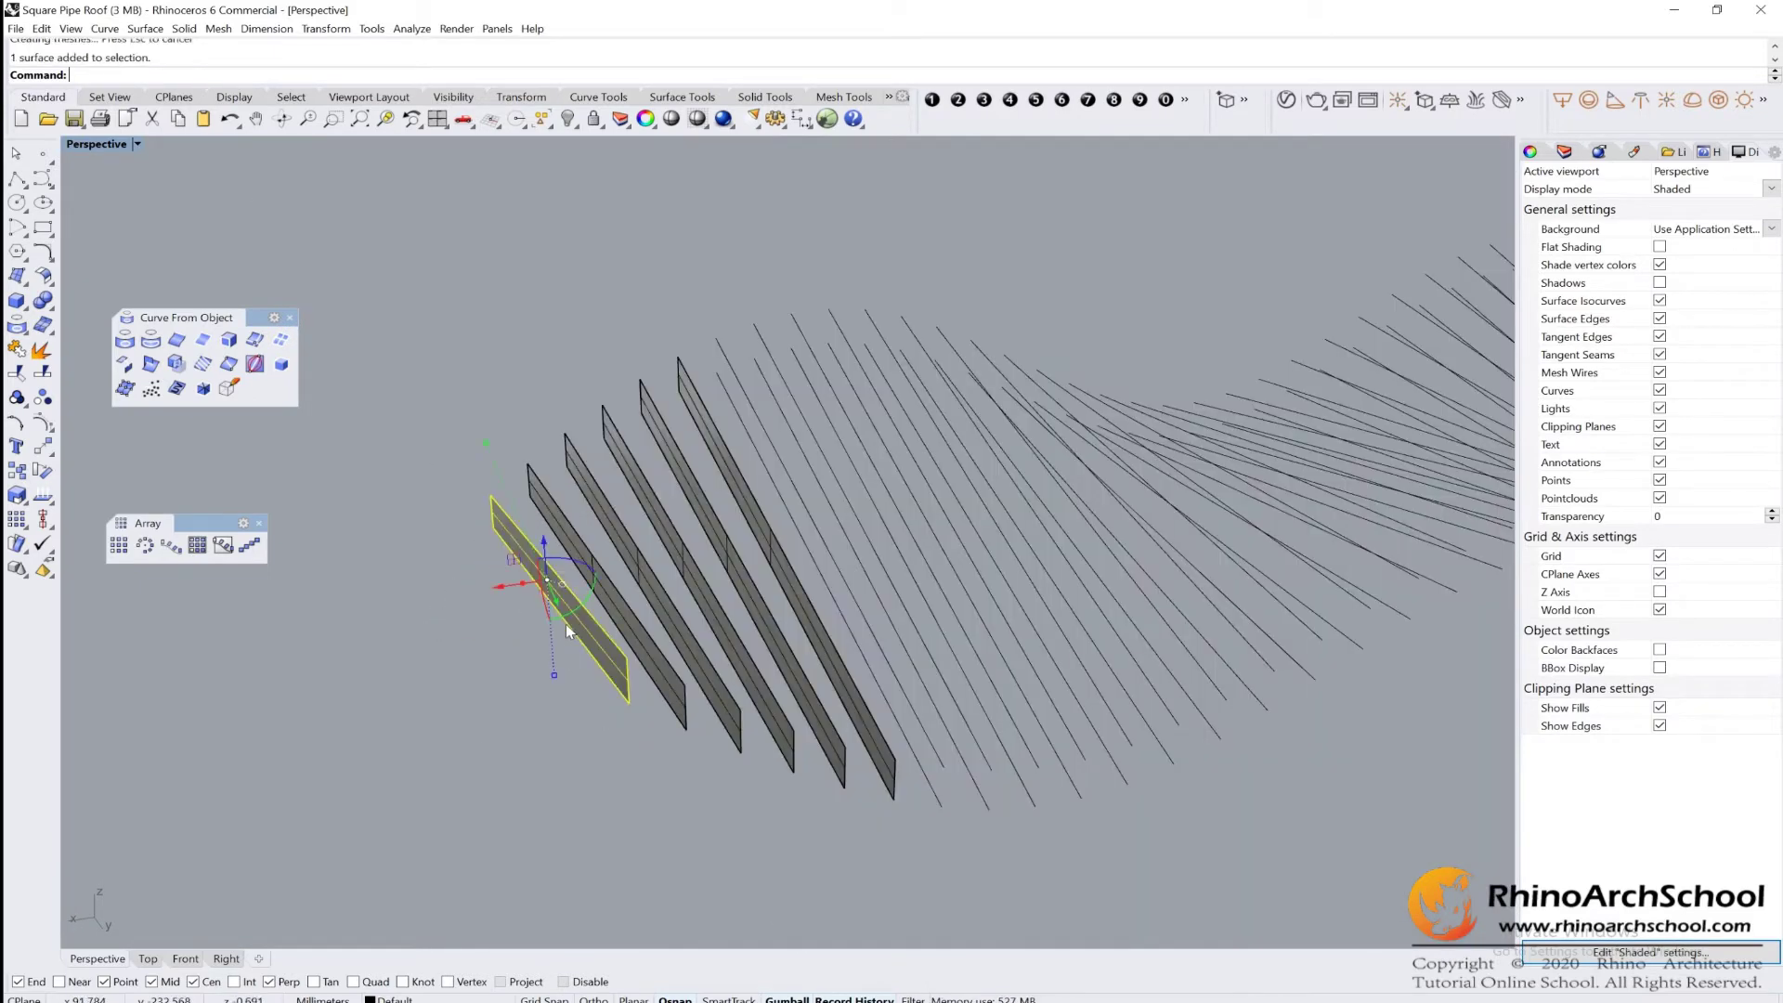
pyautogui.moveTo(748, 703); pyautogui.dragTo(697, 701, button='right')
pyautogui.moveTo(800, 834); pyautogui.dragTo(640, 780)
pyautogui.moveTo(459, 703); pyautogui.dragTo(459, 703)
pyautogui.write('Rex')
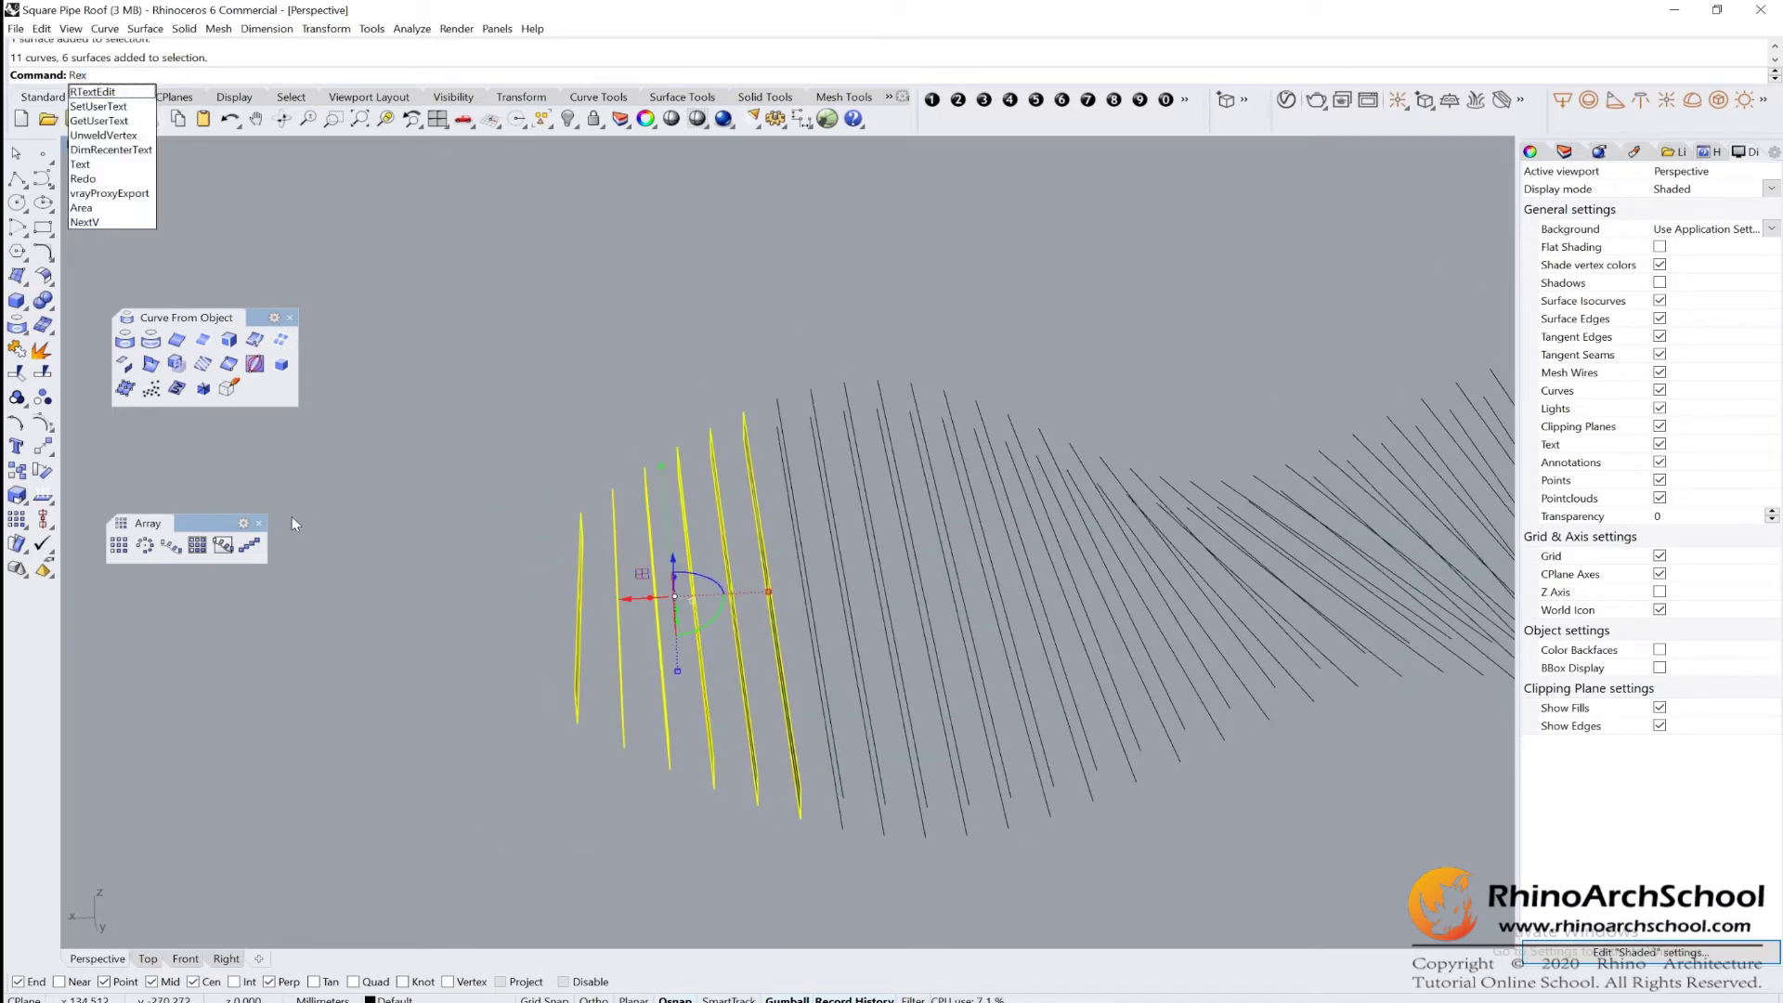
pyautogui.press('BackSpace')
pyautogui.press('BackSpace')
pyautogui.press('BackSpace')
pyautogui.write('ExtrudeSrf')
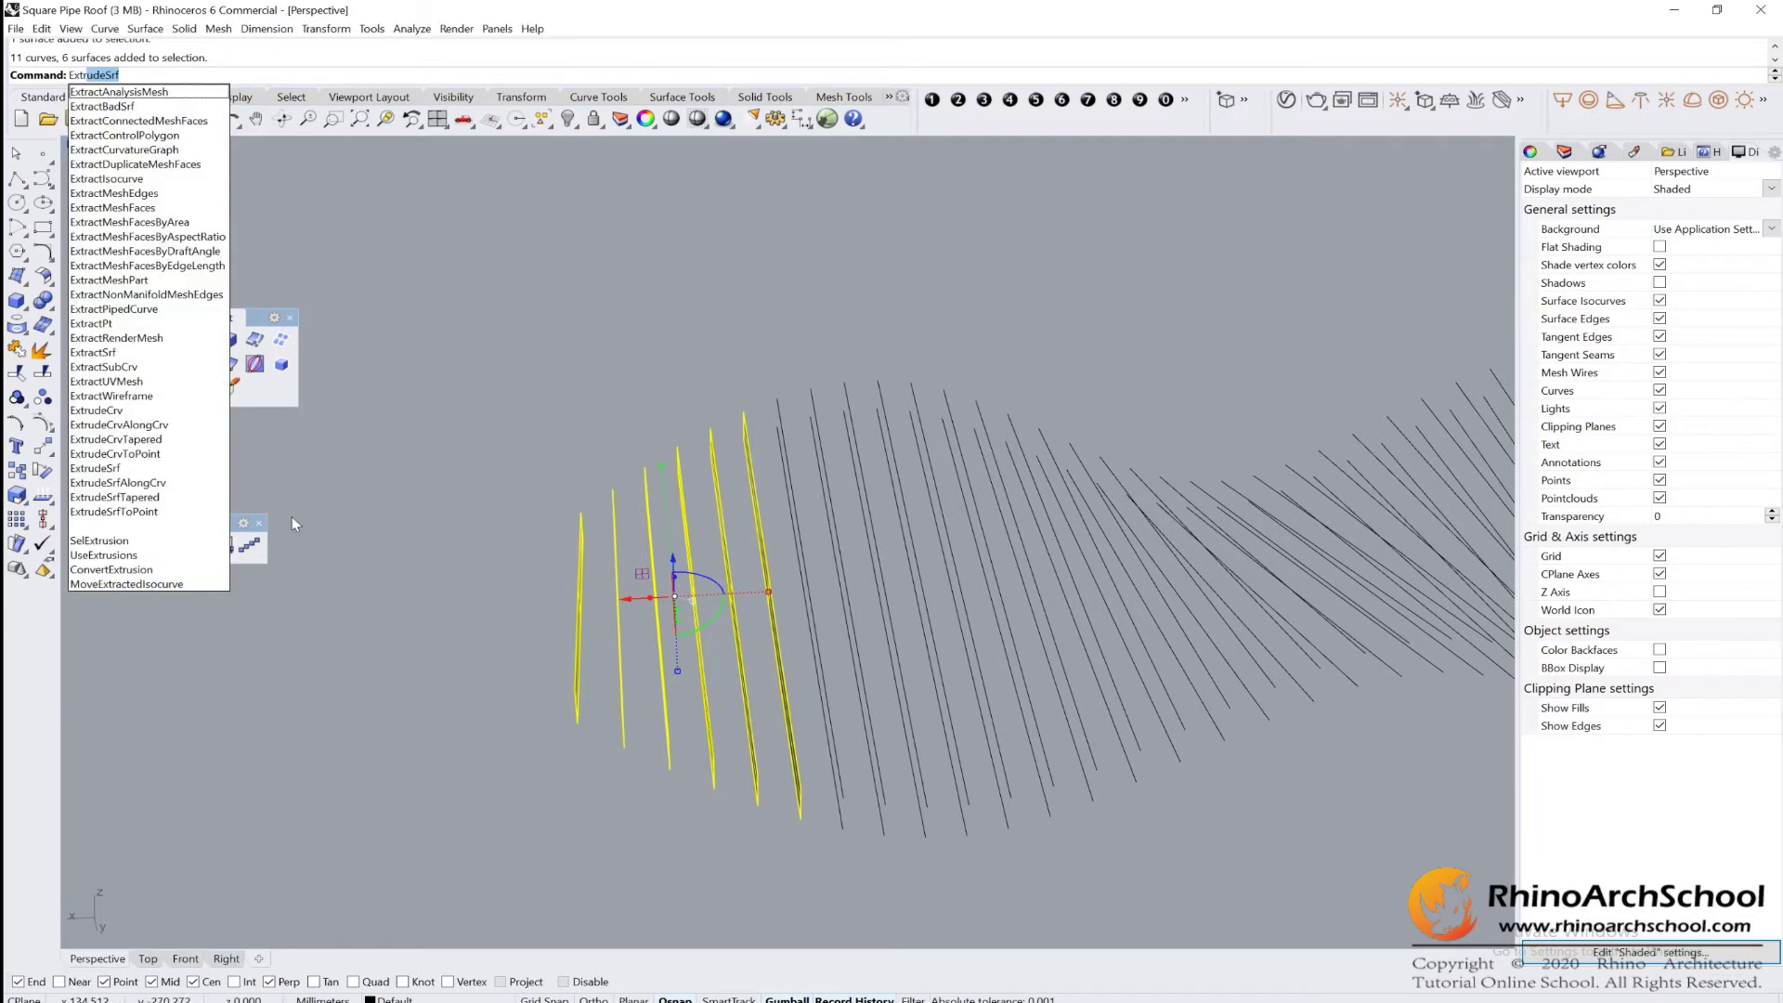
pyautogui.press('Return')
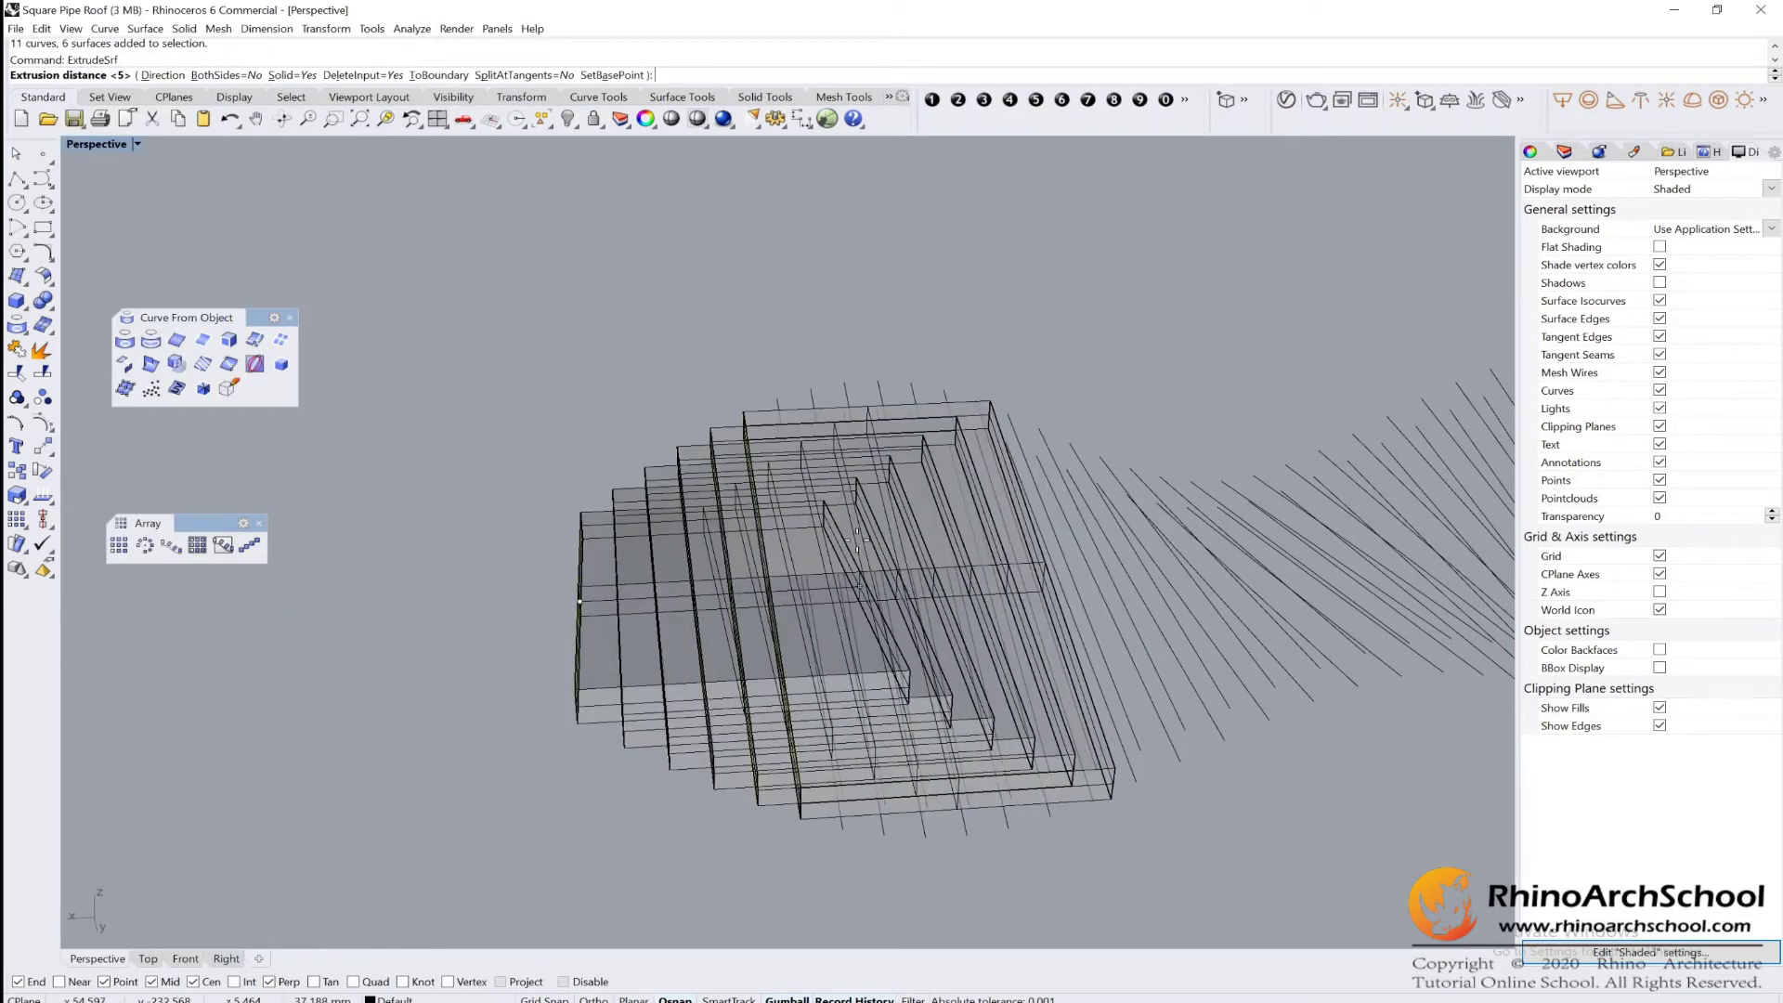
pyautogui.click(855, 537)
# Compare the extruded pipes with the remaining contour lines and select the finished reference roof to examine its number of pipes.
pyautogui.scroll(-8, 751, 512)
pyautogui.moveTo(949, 627); pyautogui.dragTo(914, 649, button='right')
pyautogui.scroll(-7, 1112, 594)
pyautogui.scroll(5, 887, 524)
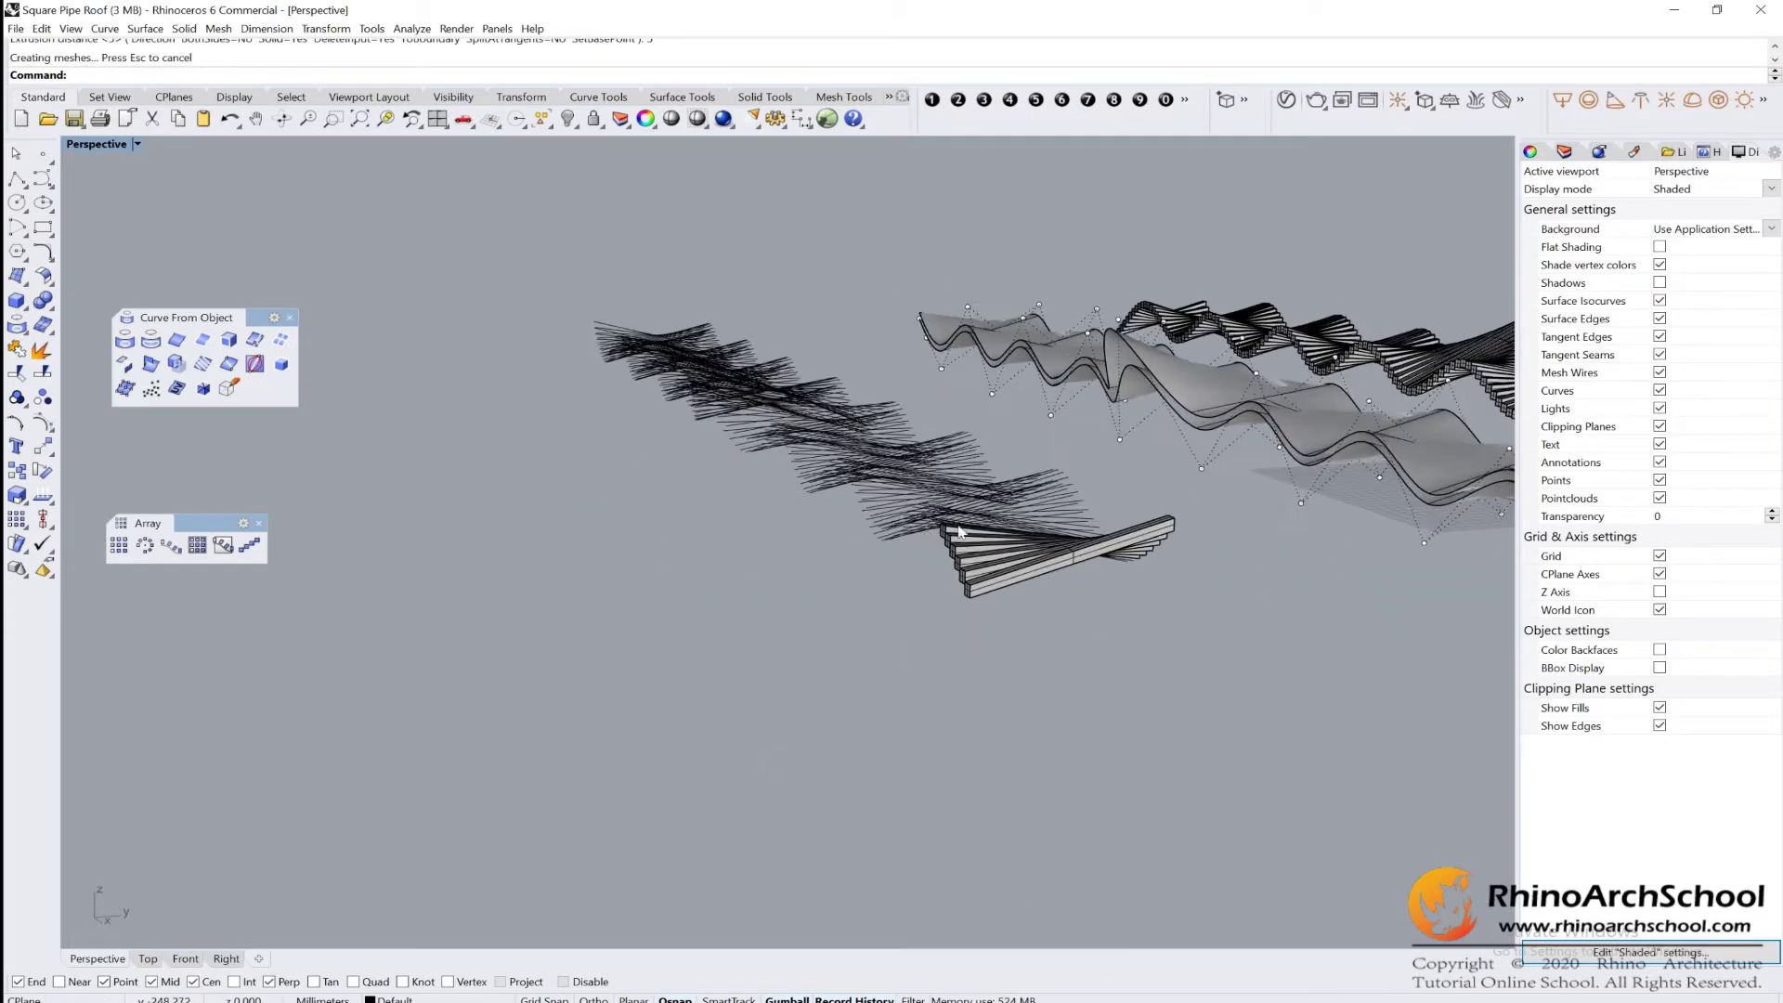
pyautogui.moveTo(959, 530); pyautogui.dragTo(876, 529, button='right')
pyautogui.scroll(-10, 985, 342)
pyautogui.scroll(7, 1098, 409)
pyautogui.moveTo(995, 346); pyautogui.dragTo(1119, 577, button='right')
pyautogui.moveTo(1135, 583); pyautogui.dragTo(859, 313)
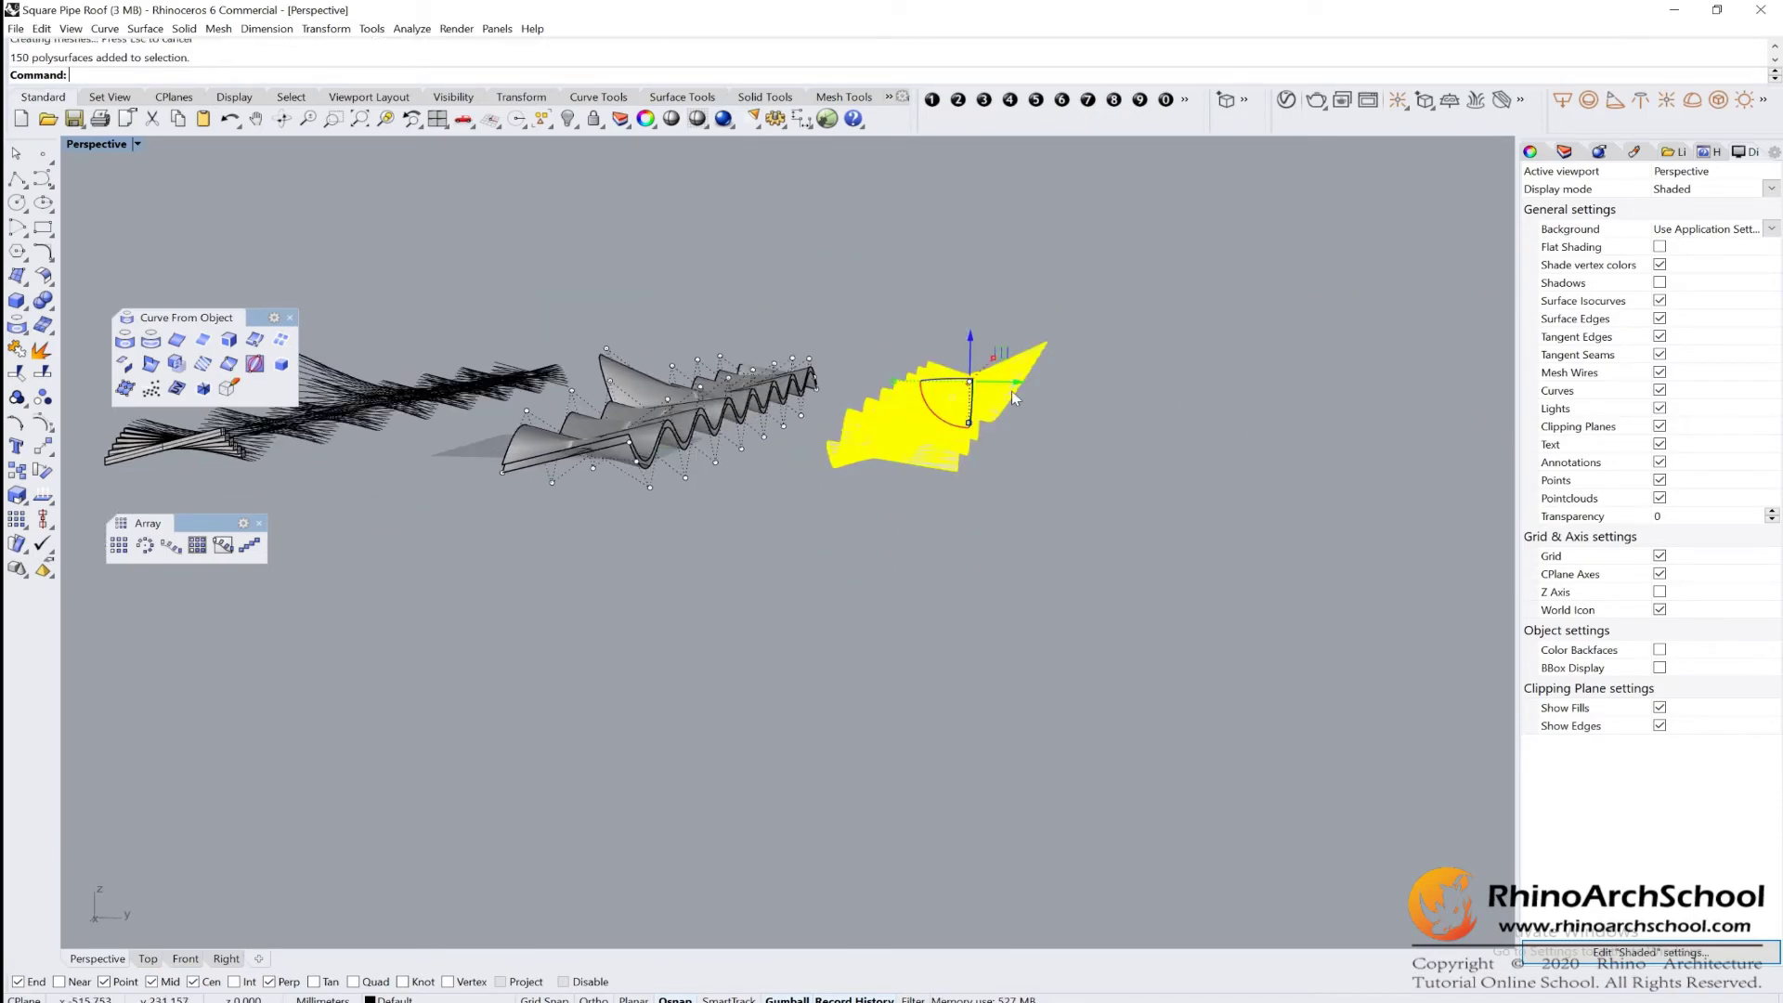
pyautogui.click(504, 509)
pyautogui.moveTo(505, 509)
pyautogui.mouseDown(button='right')
pyautogui.moveTo(359, 573)
pyautogui.moveTo(487, 676)
pyautogui.moveTo(442, 598)
pyautogui.moveTo(569, 537)
pyautogui.moveTo(742, 613)
pyautogui.moveTo(889, 531)
pyautogui.mouseUp(button='right')
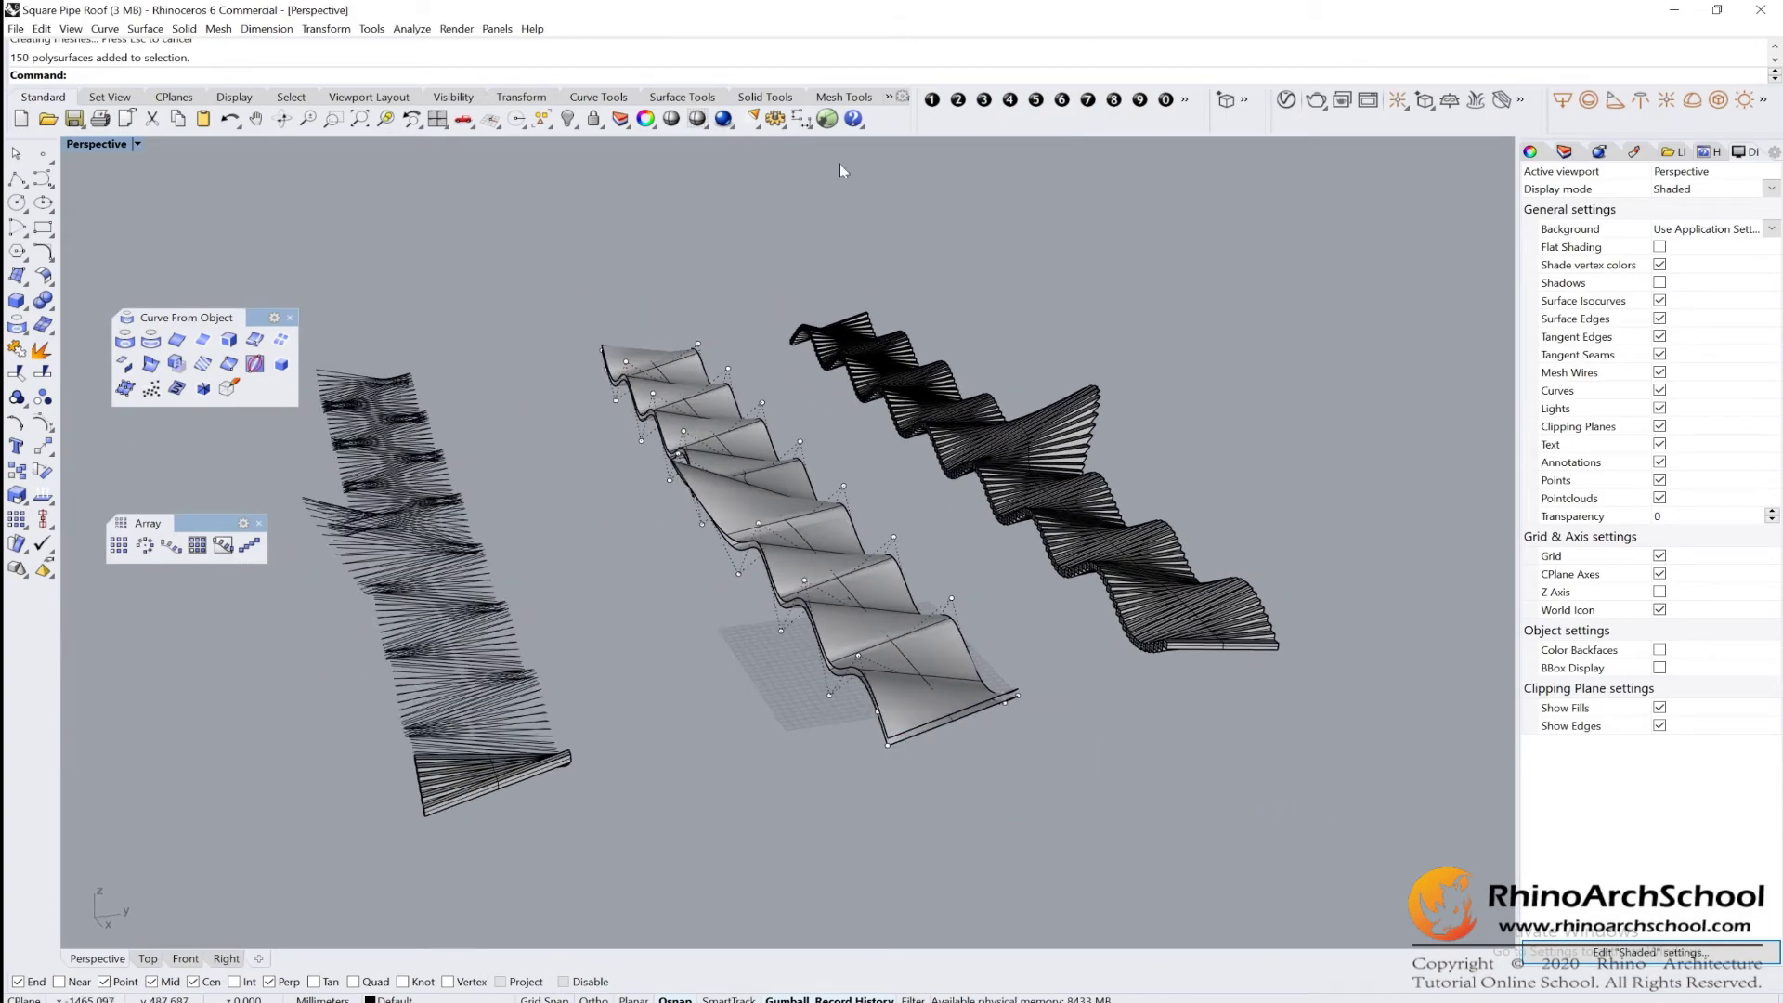
# Open Grasshopper in a smaller window beside the model and start a new document.
pyautogui.click(826, 119)
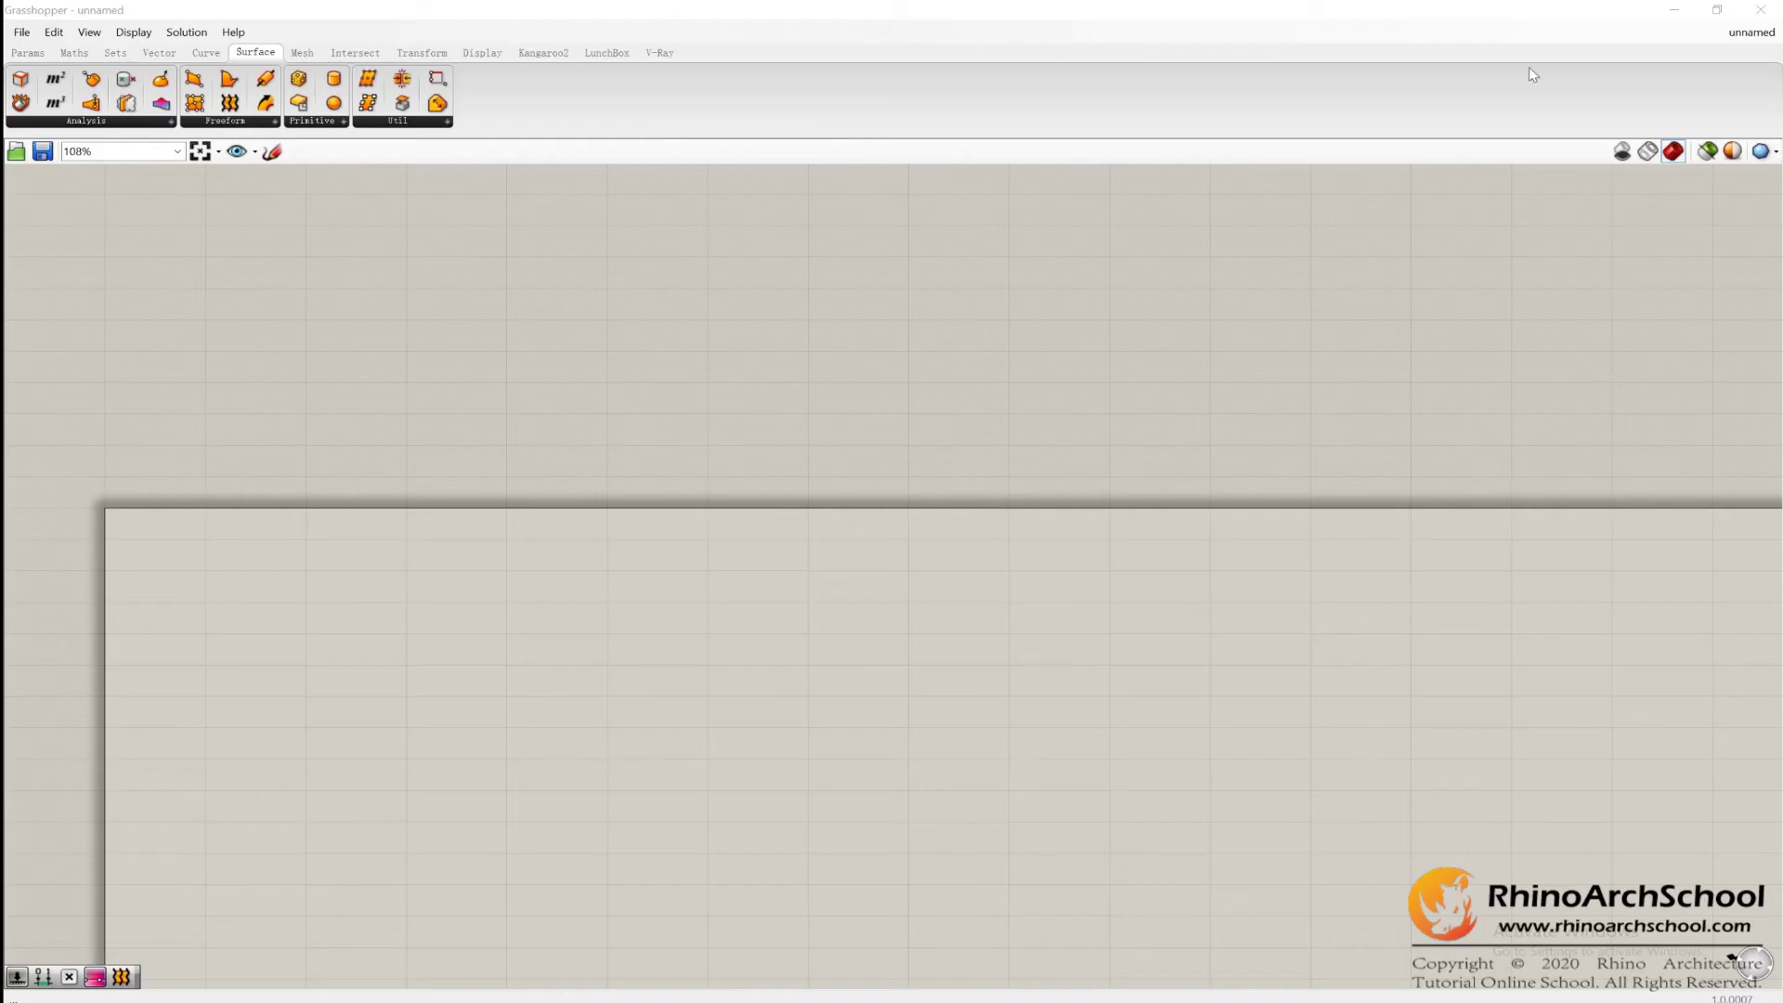
pyautogui.click(1717, 10)
pyautogui.scroll(-1, 1015, 248)
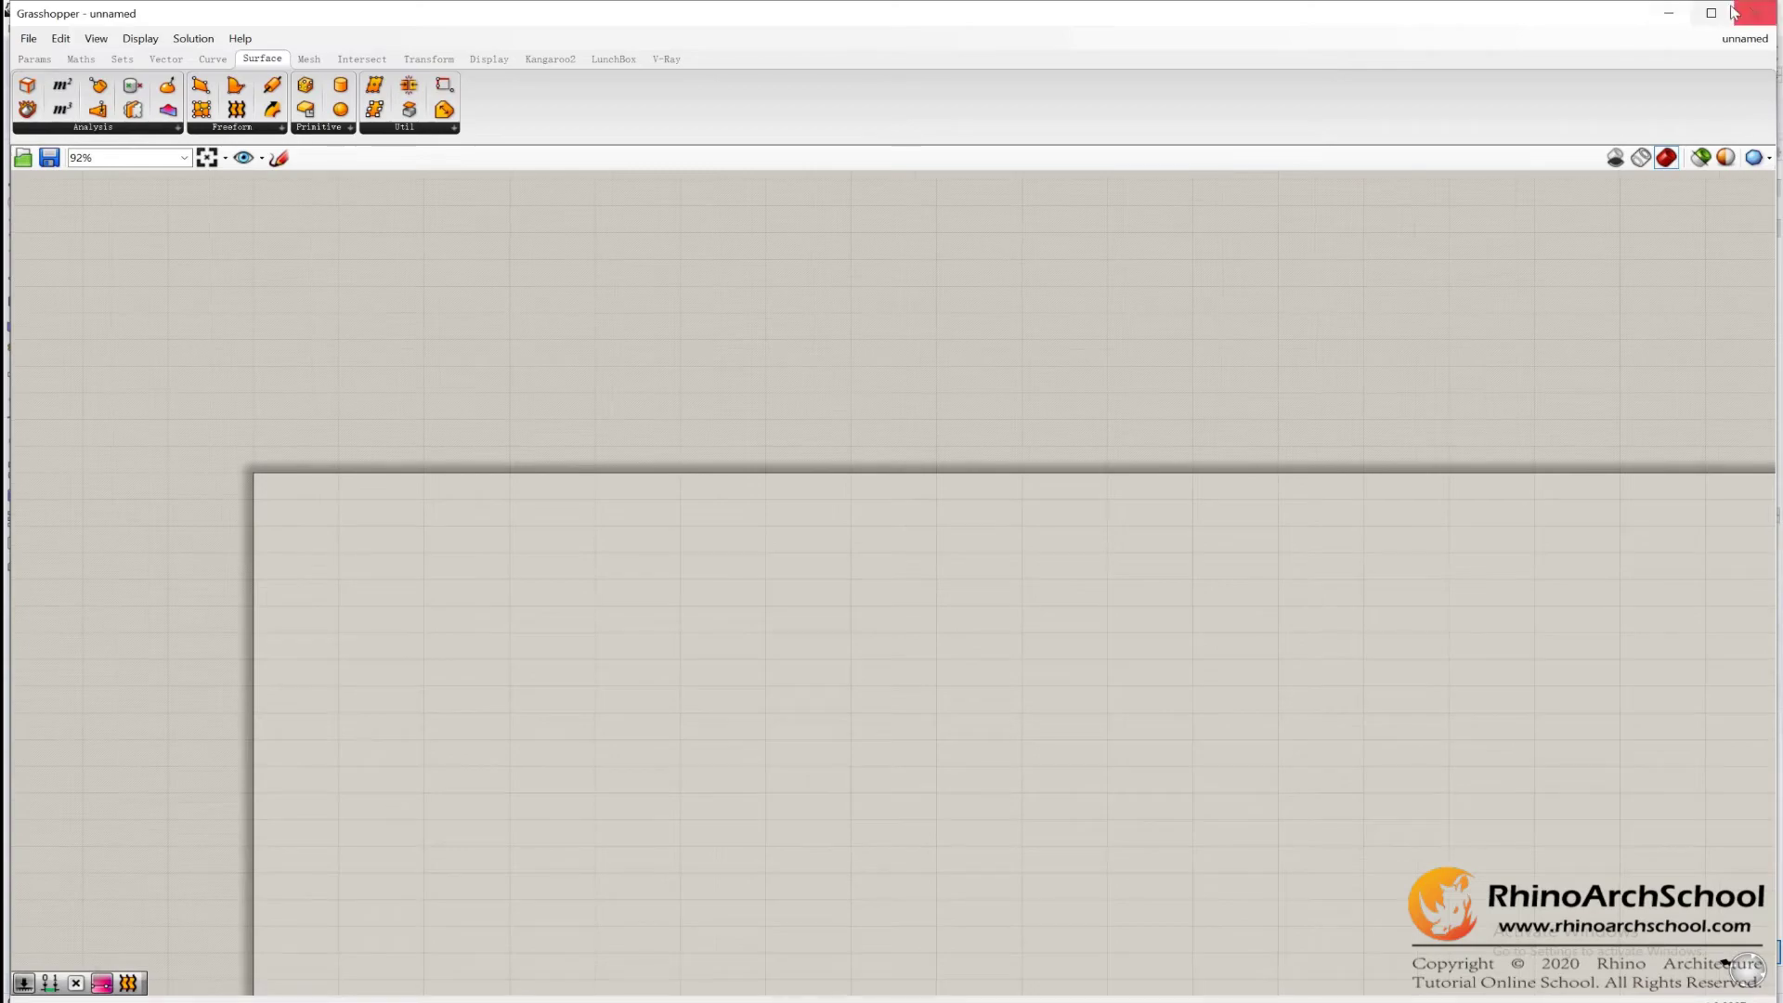
pyautogui.moveTo(44, 18); pyautogui.dragTo(1005, 220)
pyautogui.click(981, 240)
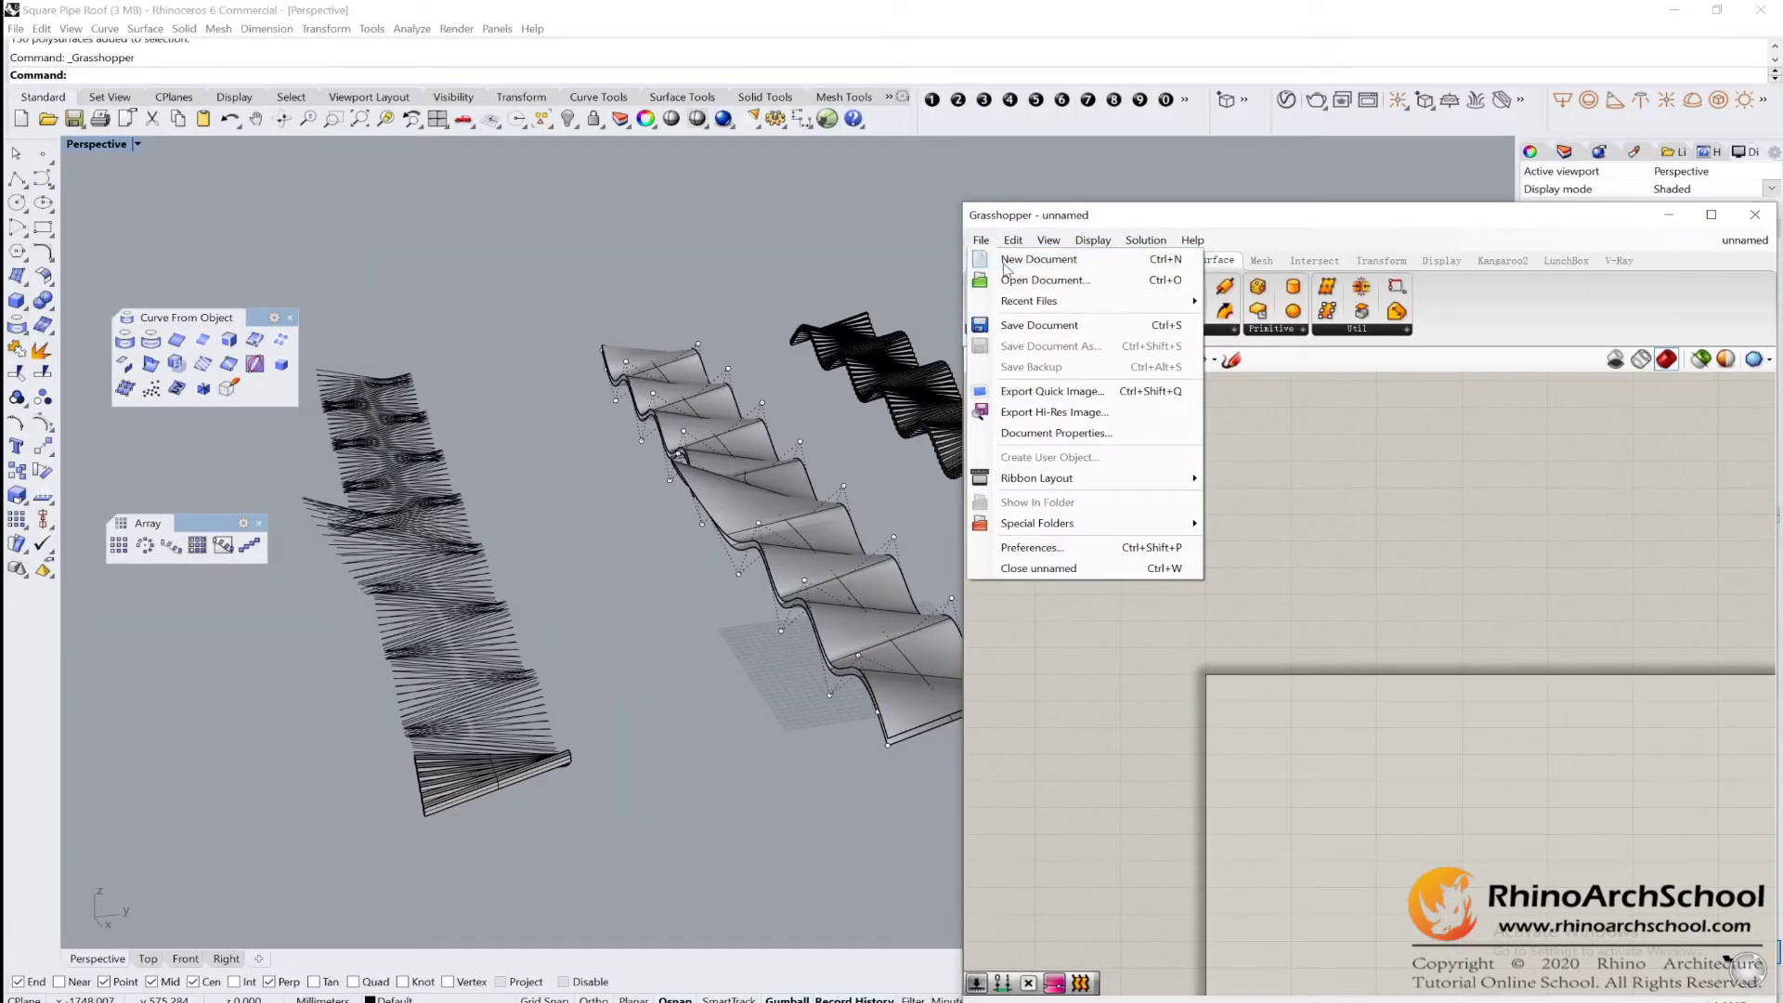
pyautogui.click(1031, 260)
pyautogui.scroll(-4, 1144, 486)
pyautogui.moveTo(914, 484); pyautogui.dragTo(706, 442, button='right')
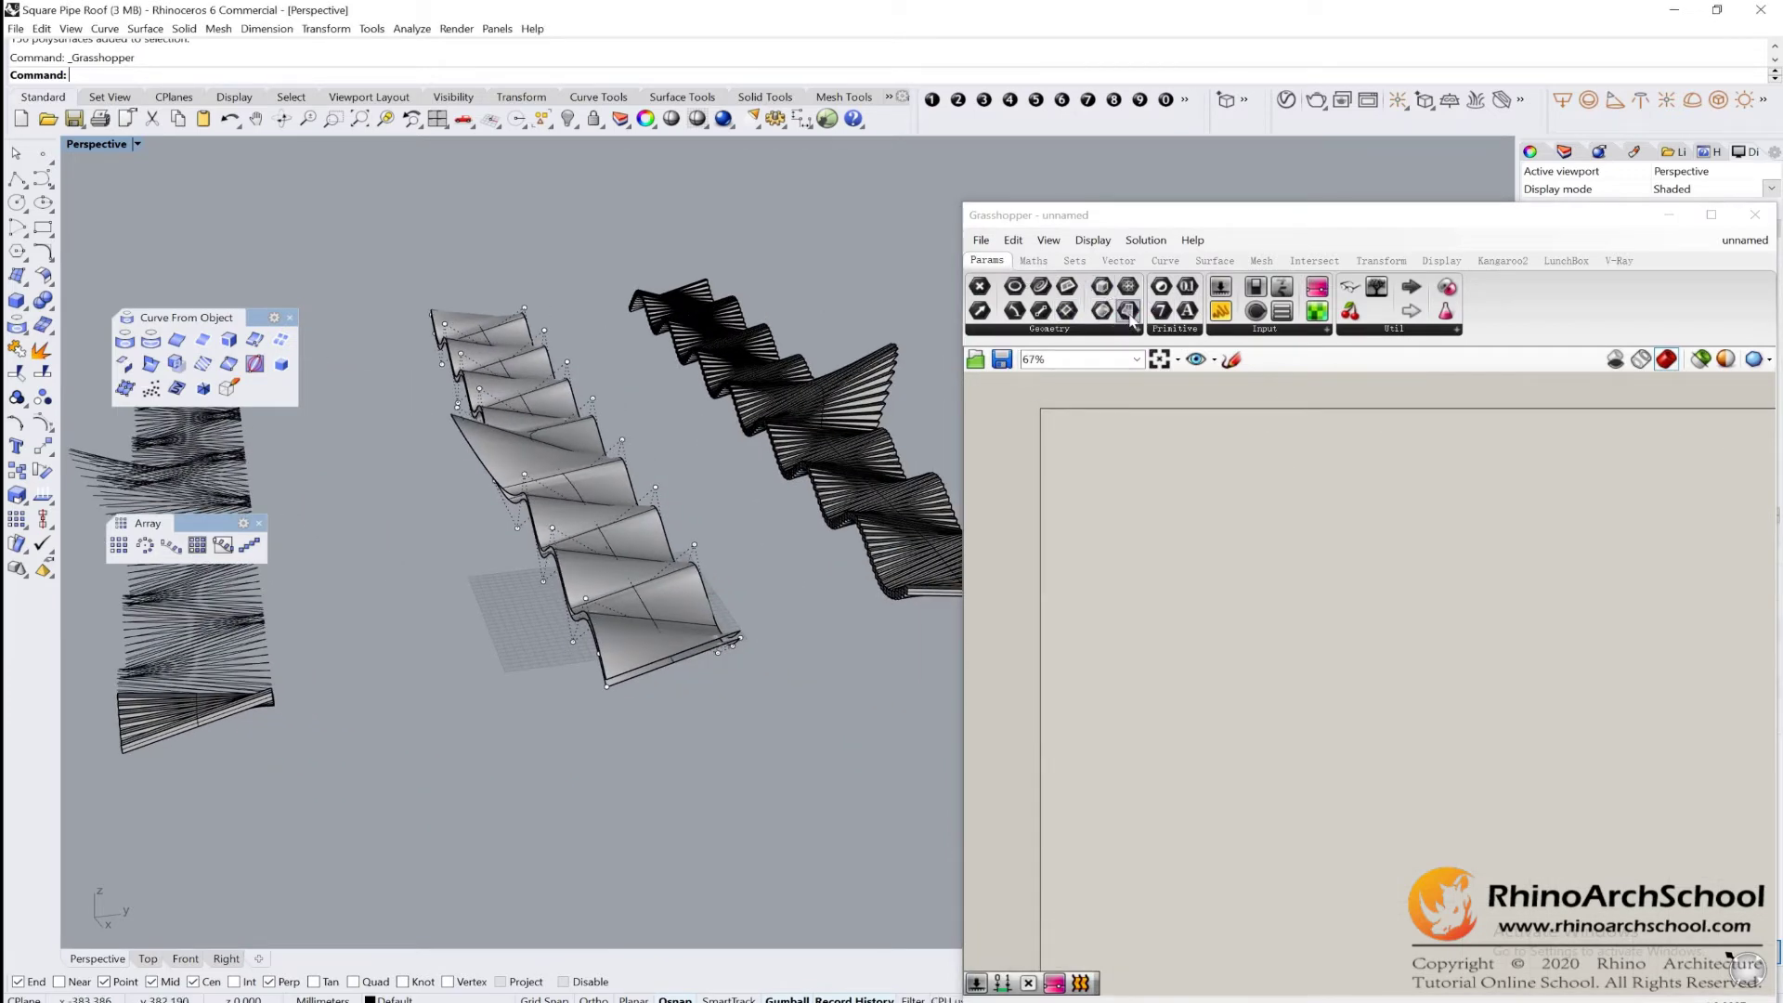
# Add a Surface parameter to the Grasshopper canvas and delete the stray component beside it.
pyautogui.moveTo(1128, 310); pyautogui.dragTo(1166, 515)
pyautogui.scroll(10, 1170, 521)
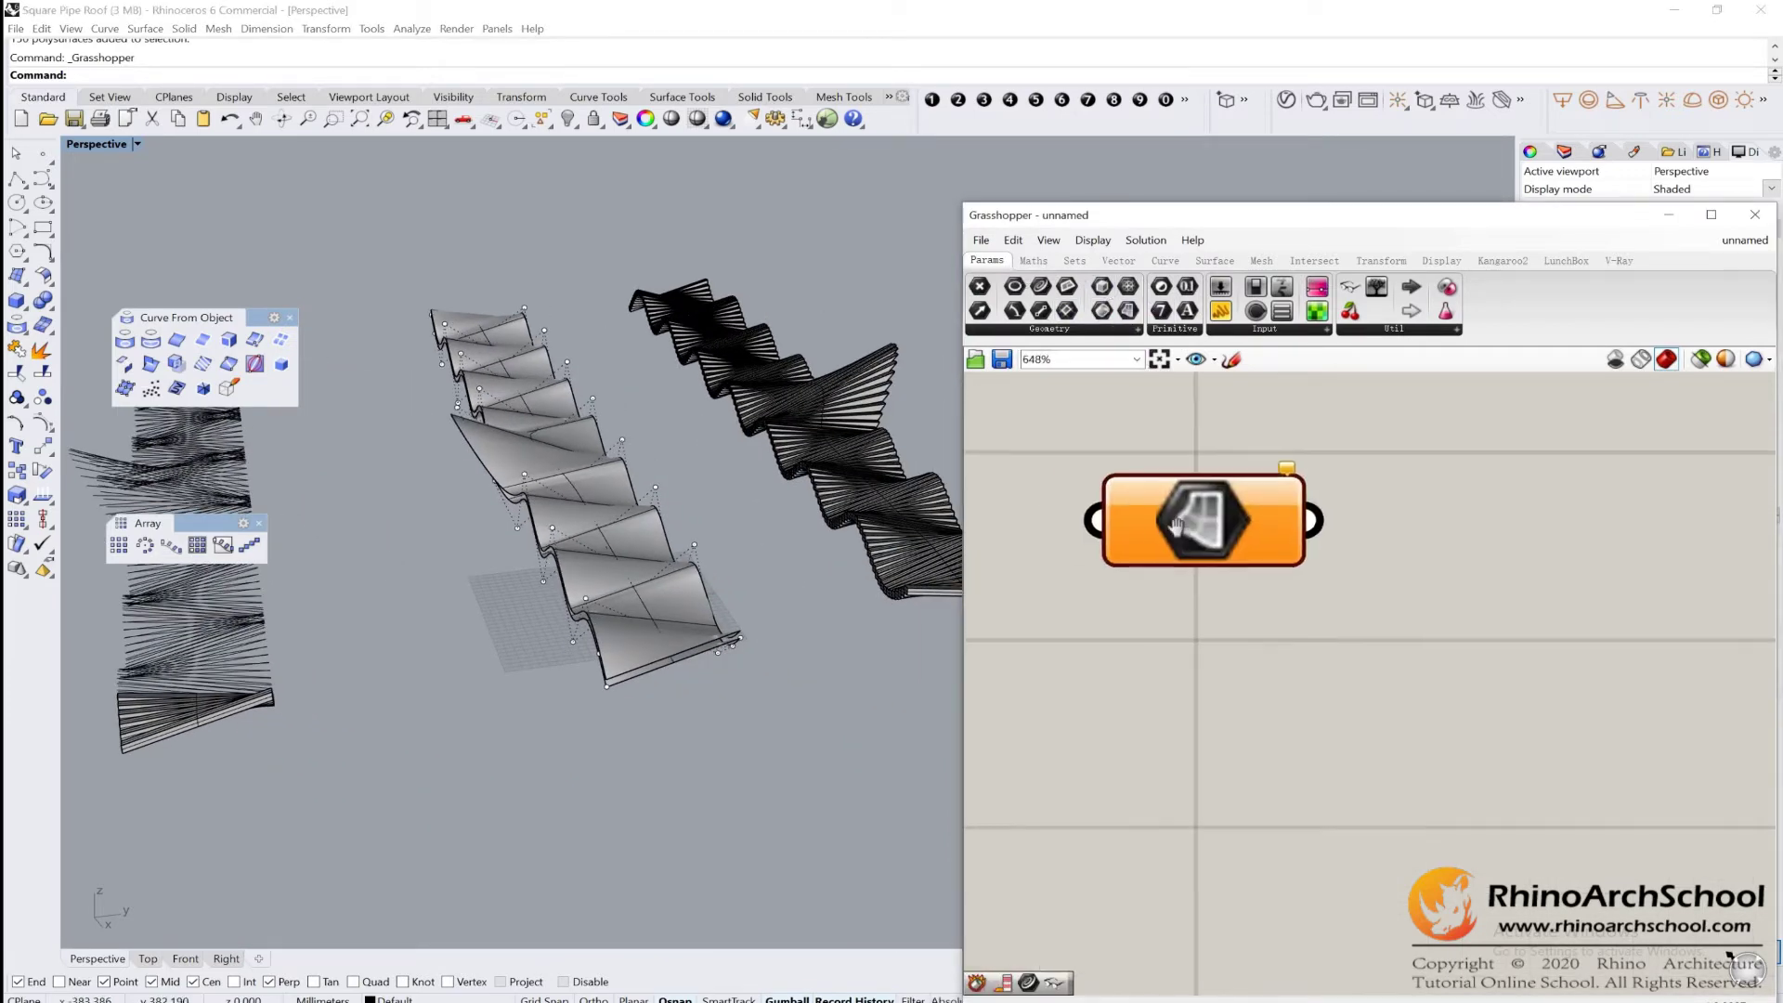
pyautogui.scroll(-5, 1314, 442)
pyautogui.click(1469, 410)
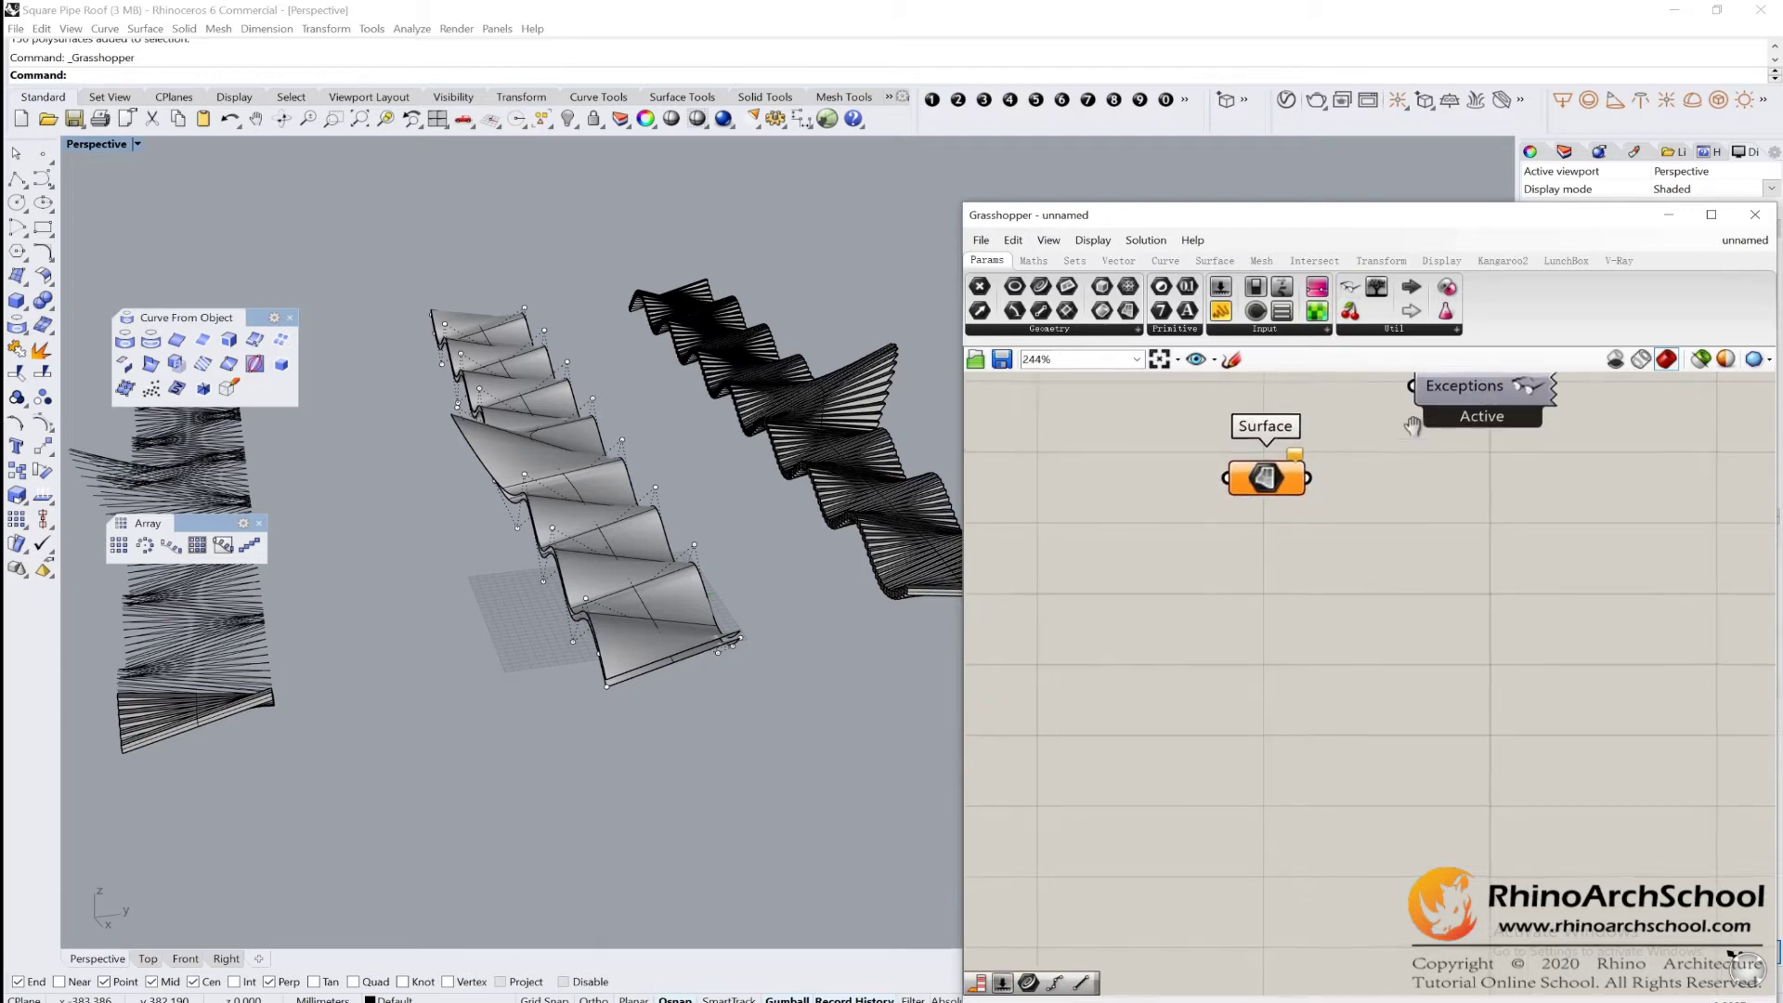
pyautogui.moveTo(1504, 390); pyautogui.dragTo(1429, 482, button='right')
pyautogui.moveTo(1430, 482); pyautogui.dragTo(1505, 418)
pyautogui.press('Delete')
# Duplicate the Surface parameter and place the copy below the original.
pyautogui.scroll(2, 1031, 571)
pyautogui.scroll(1, 1085, 576)
pyautogui.hotkey('ctrl', 'a')
pyautogui.hotkey('ctrl', 'c')
pyautogui.hotkey('ctrl', 'v')
pyautogui.moveTo(1306, 614); pyautogui.dragTo(1297, 752)
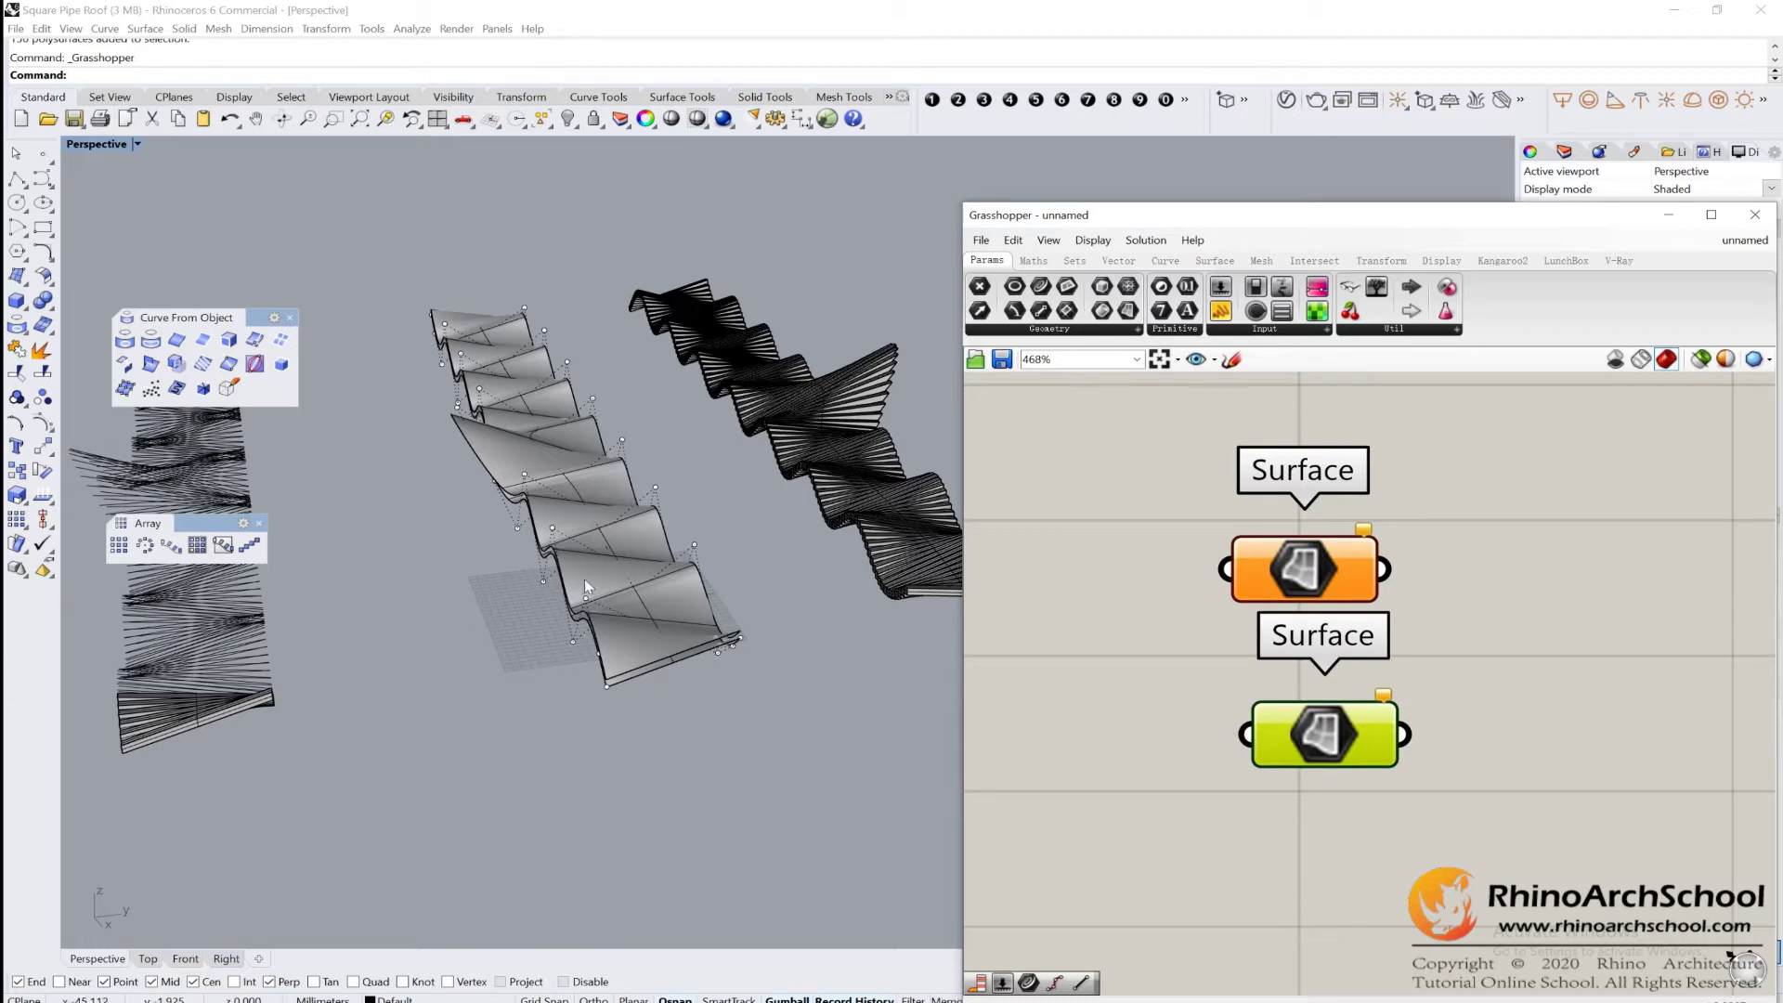
# Reference one of the two wavy surfaces in the first Surface parameter.
pyautogui.scroll(3, 584, 578)
pyautogui.click(594, 557)
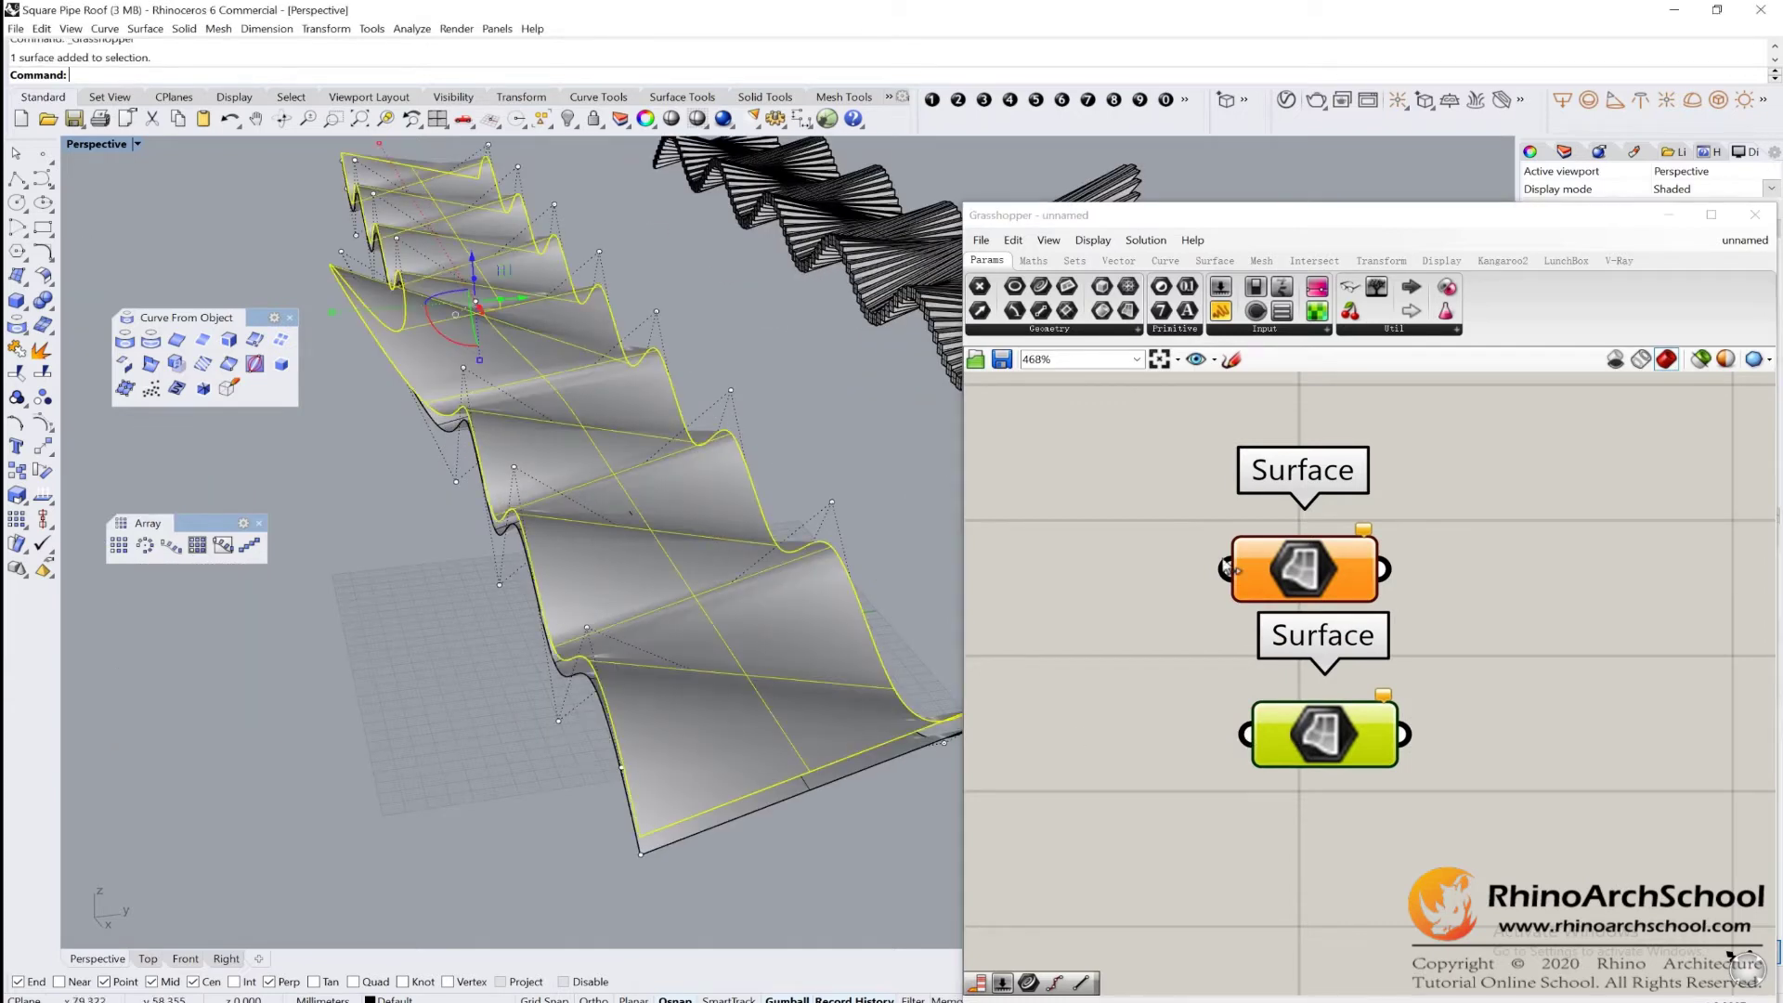
pyautogui.click(1287, 568)
pyautogui.rightClick(1283, 567)
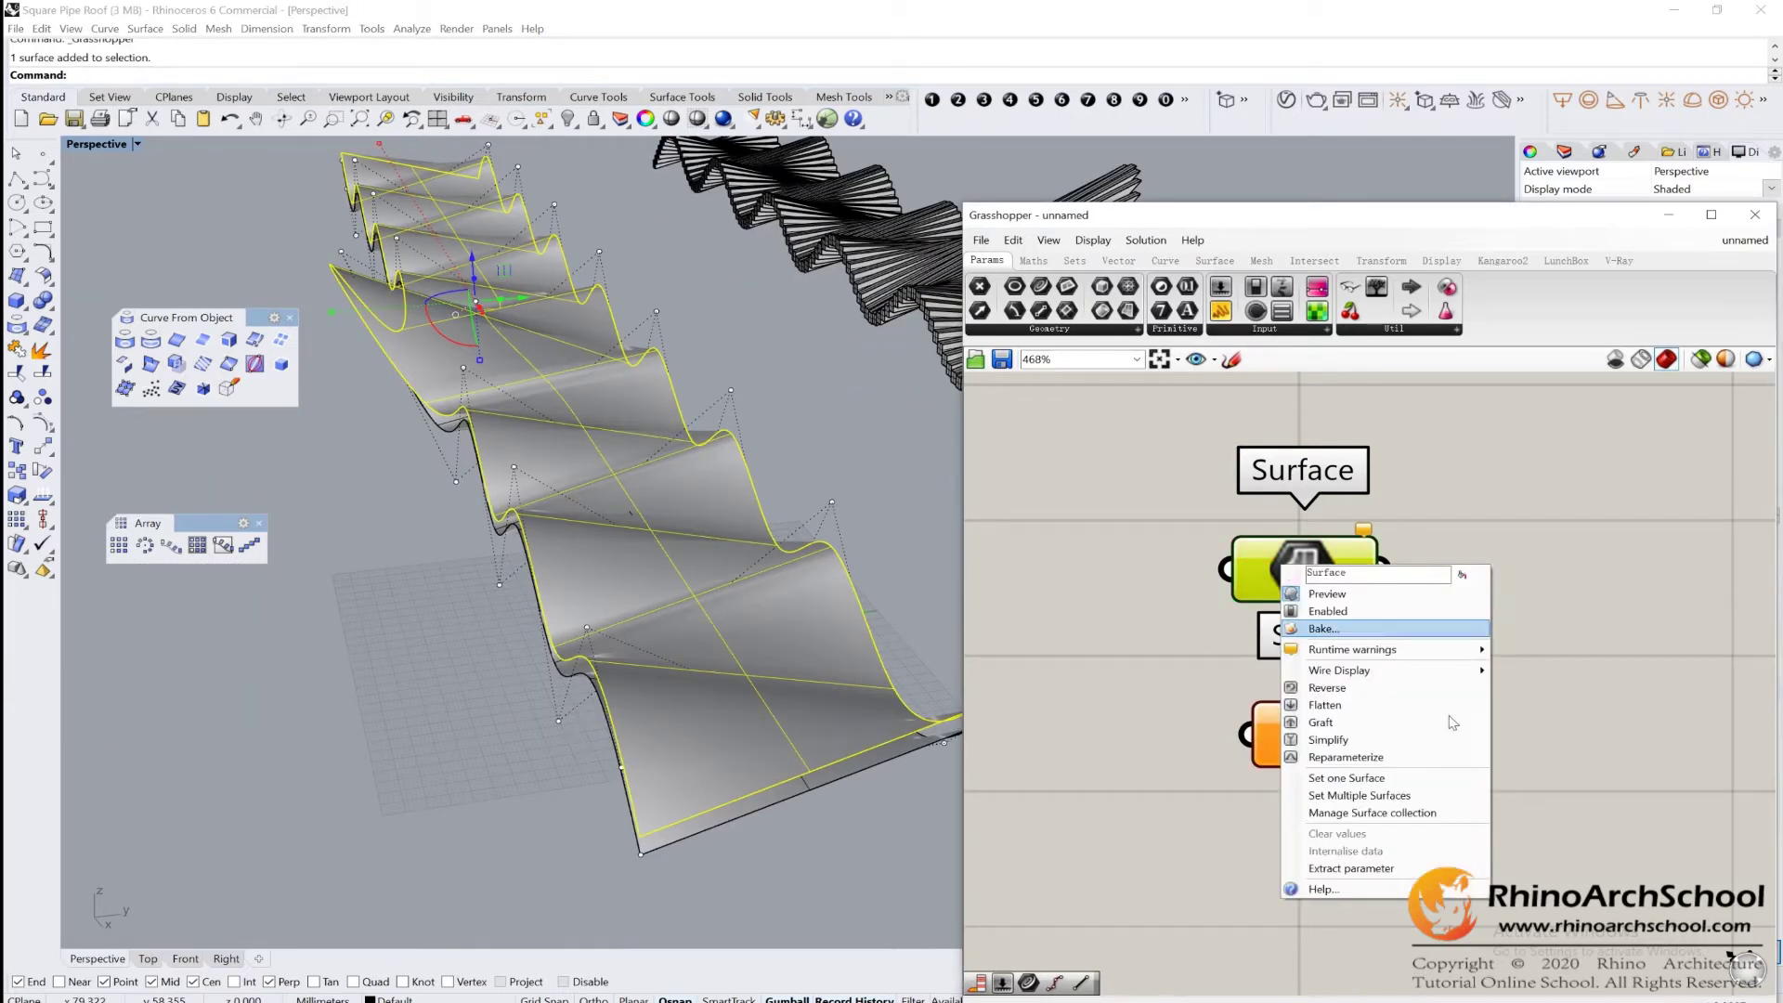
pyautogui.click(1386, 796)
# Move the second Surface parameter farther down and reference the other wavy surface in it.
pyautogui.moveTo(1300, 739); pyautogui.dragTo(1291, 855)
pyautogui.moveTo(763, 778)
pyautogui.mouseDown(button='right')
pyautogui.moveTo(770, 756)
pyautogui.moveTo(751, 756)
pyautogui.mouseUp(button='right')
pyautogui.click(708, 452)
pyautogui.click(1306, 852)
pyautogui.rightClick(1309, 856)
pyautogui.click(1384, 881)
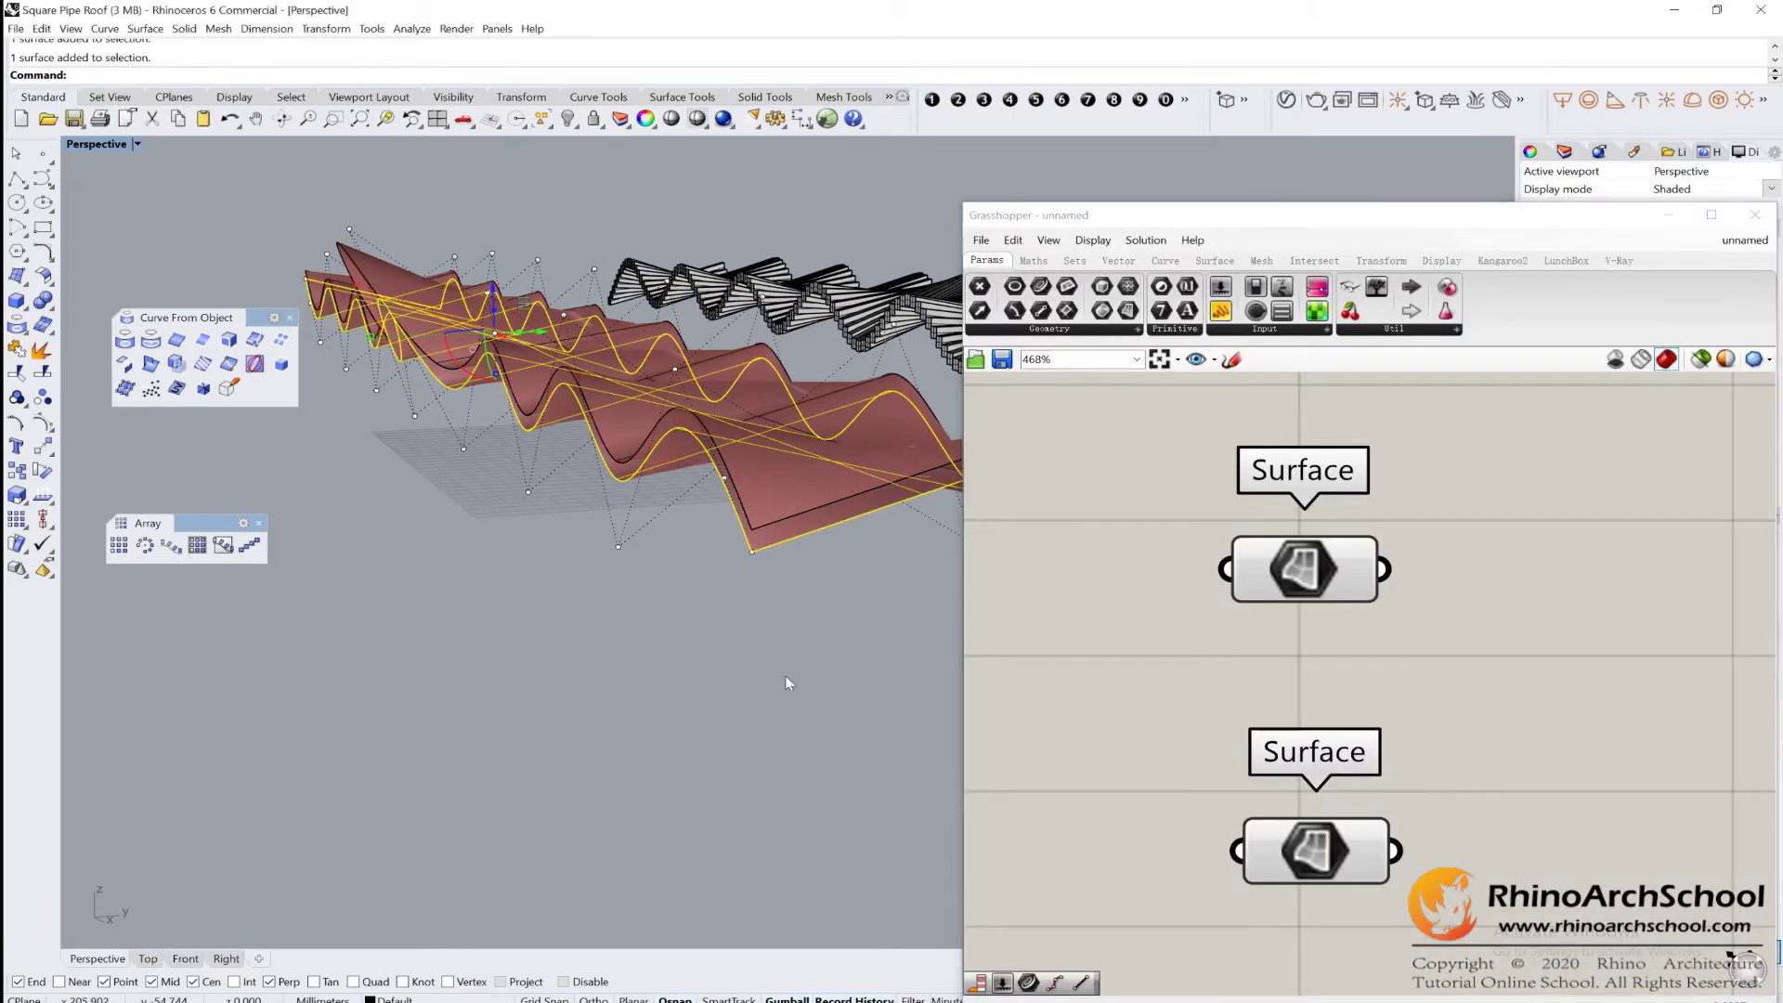
# Hide both wavy source surfaces in the model.
pyautogui.moveTo(786, 684); pyautogui.dragTo(678, 555, button='right')
pyautogui.keyDown('shift'); pyautogui.click(638, 638); pyautogui.keyUp('shift')
pyautogui.click(569, 119)
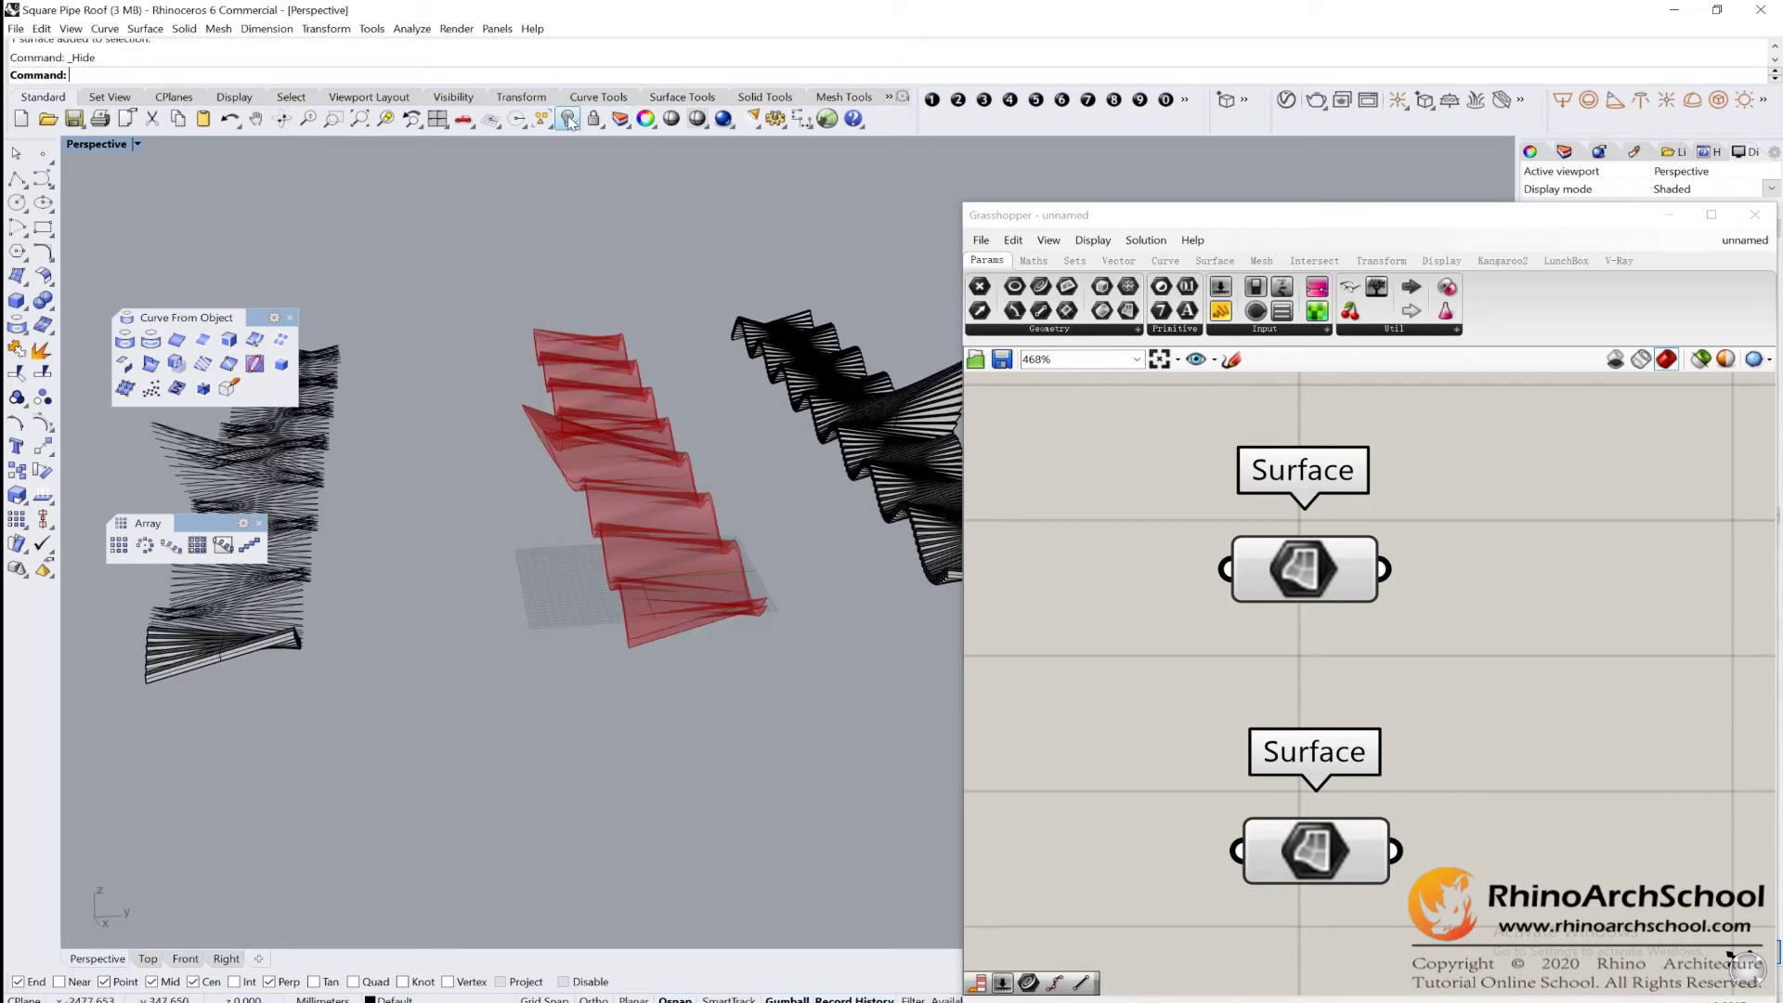
# Hide the contour lines and pipe roofs on either side of the previewed surfaces.
pyautogui.moveTo(492, 570); pyautogui.dragTo(448, 576, button='right')
pyautogui.scroll(-6, 448, 576)
pyautogui.scroll(1, 559, 566)
pyautogui.scroll(-2, 388, 490)
pyautogui.moveTo(318, 271); pyautogui.dragTo(648, 677)
pyautogui.scroll(4, 549, 471)
pyautogui.moveTo(437, 516); pyautogui.dragTo(428, 321, button='right')
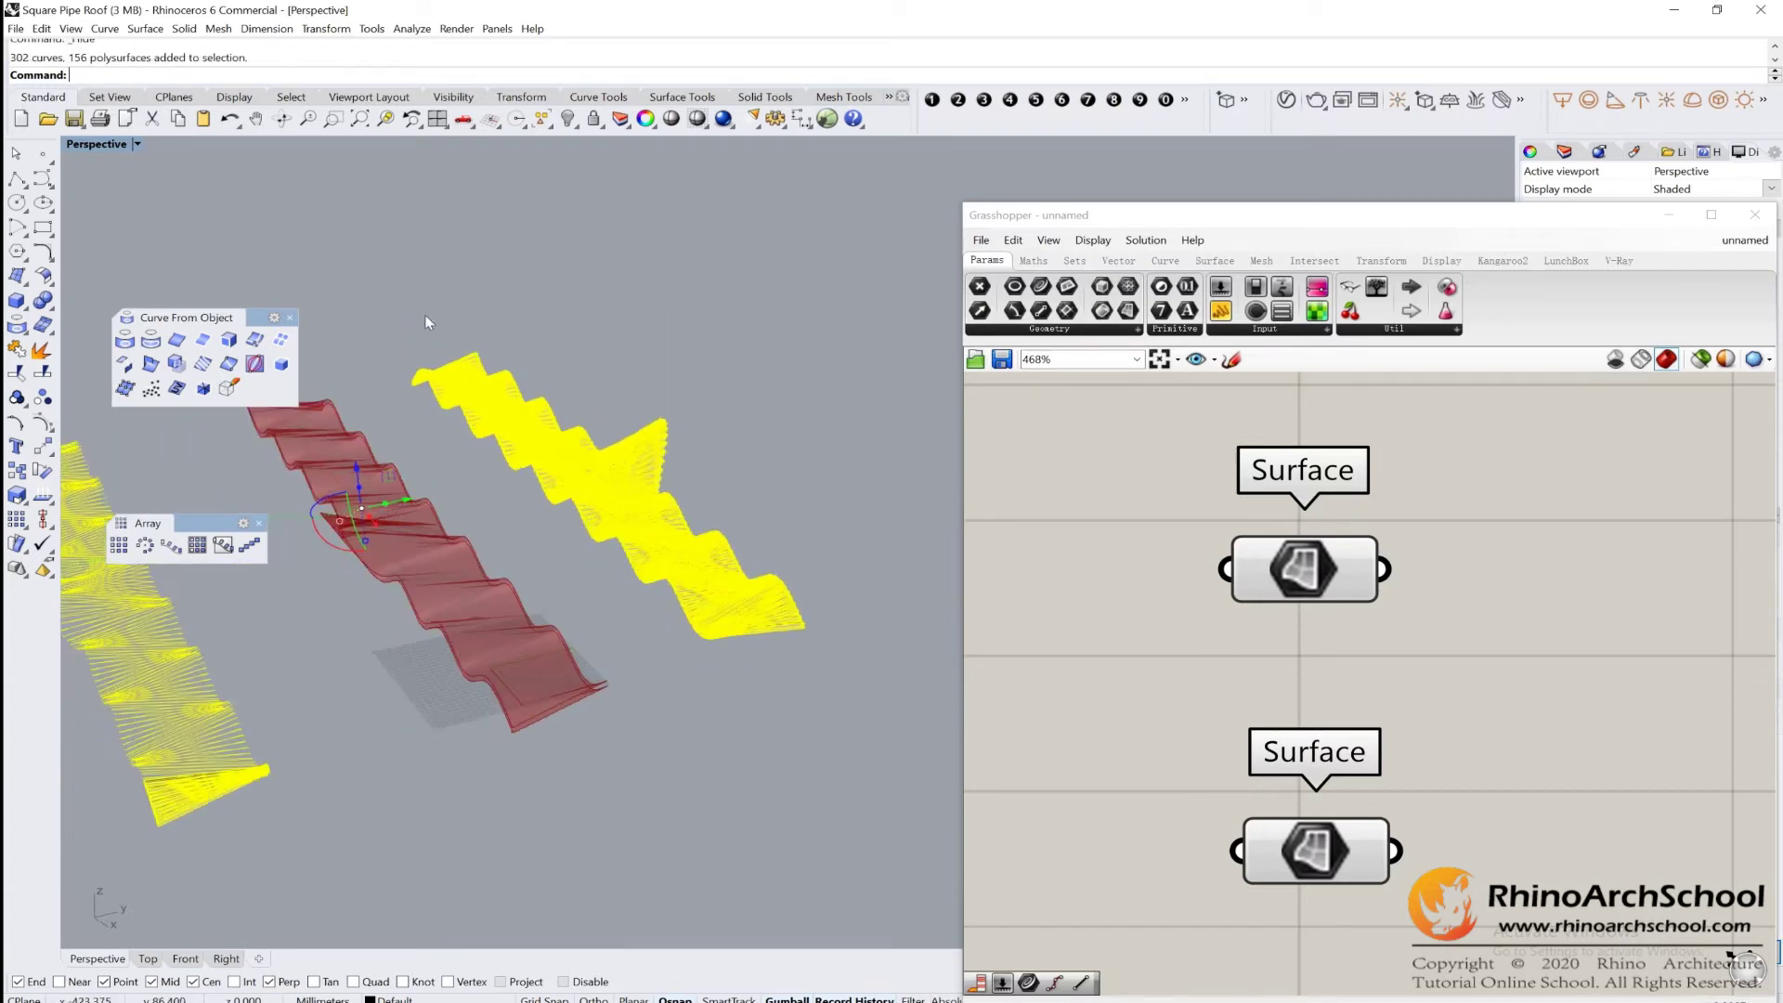
pyautogui.click(565, 120)
pyautogui.scroll(3, 576, 427)
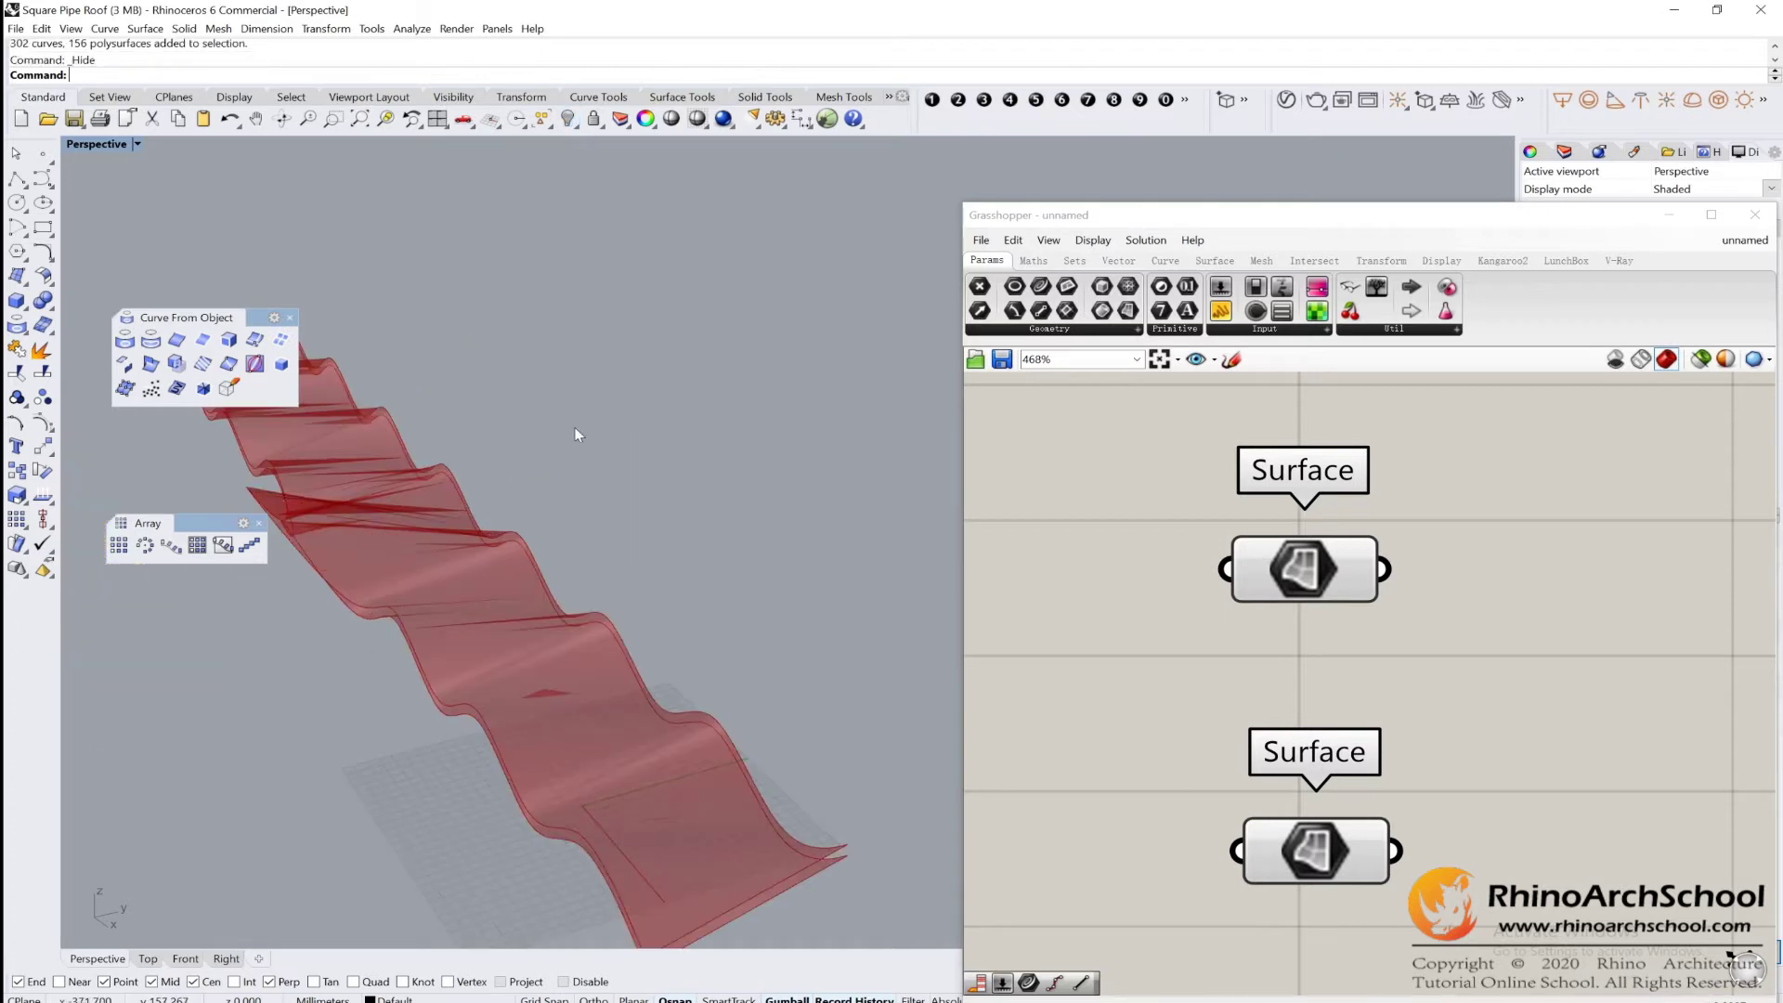
# Add a Contour component to the canvas beside the Surface parameters.
pyautogui.moveTo(576, 427); pyautogui.dragTo(637, 553, button='right')
pyautogui.moveTo(1516, 809); pyautogui.dragTo(1428, 691, button='right')
pyautogui.scroll(-2, 829, 613)
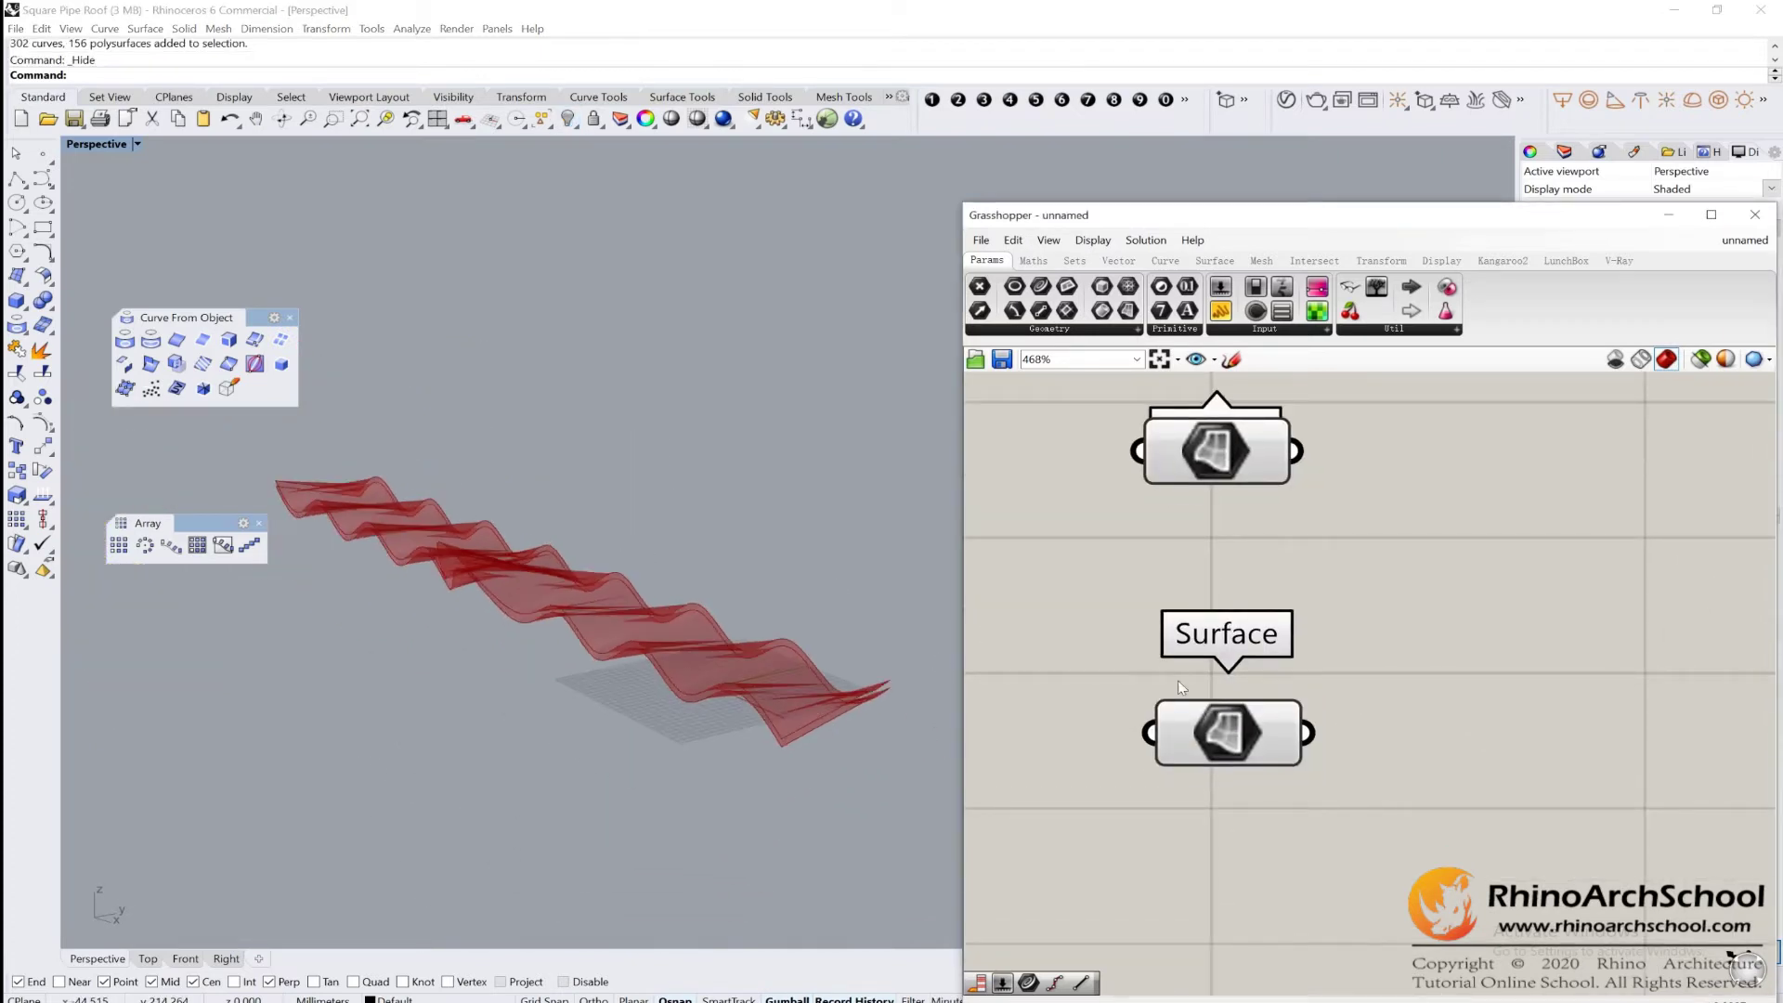
pyautogui.moveTo(828, 613); pyautogui.dragTo(626, 623, button='right')
pyautogui.scroll(2, 626, 624)
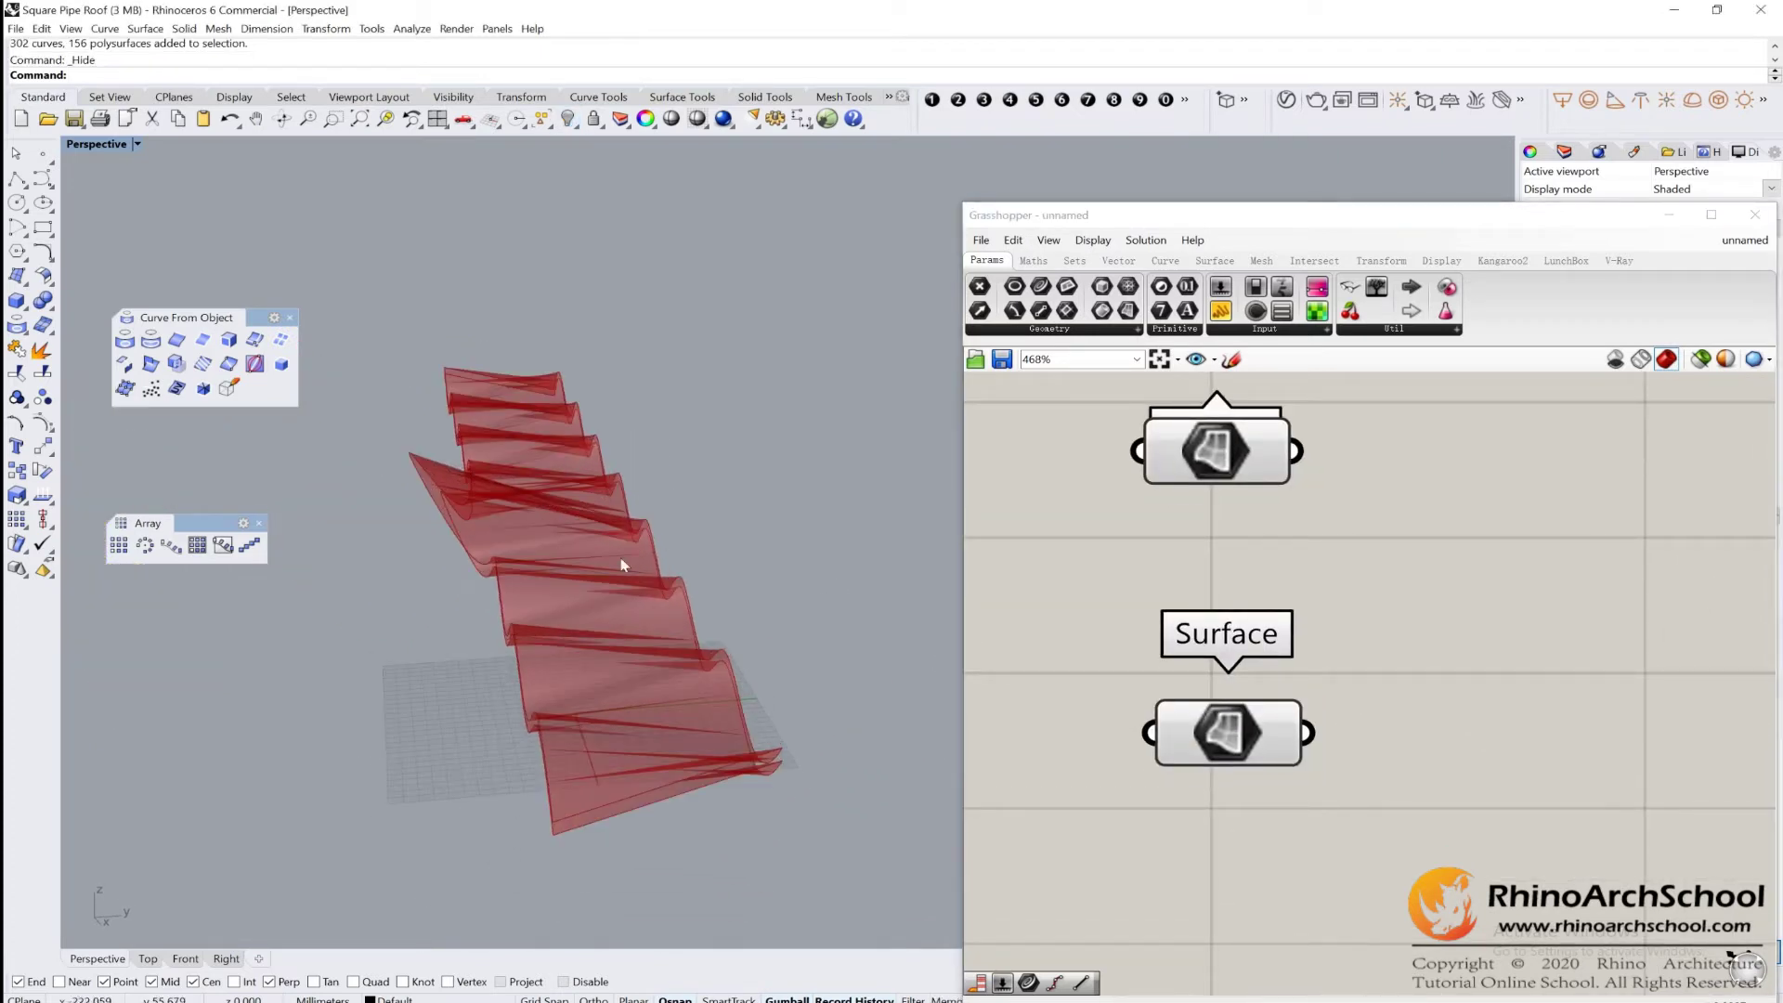
pyautogui.click(1310, 263)
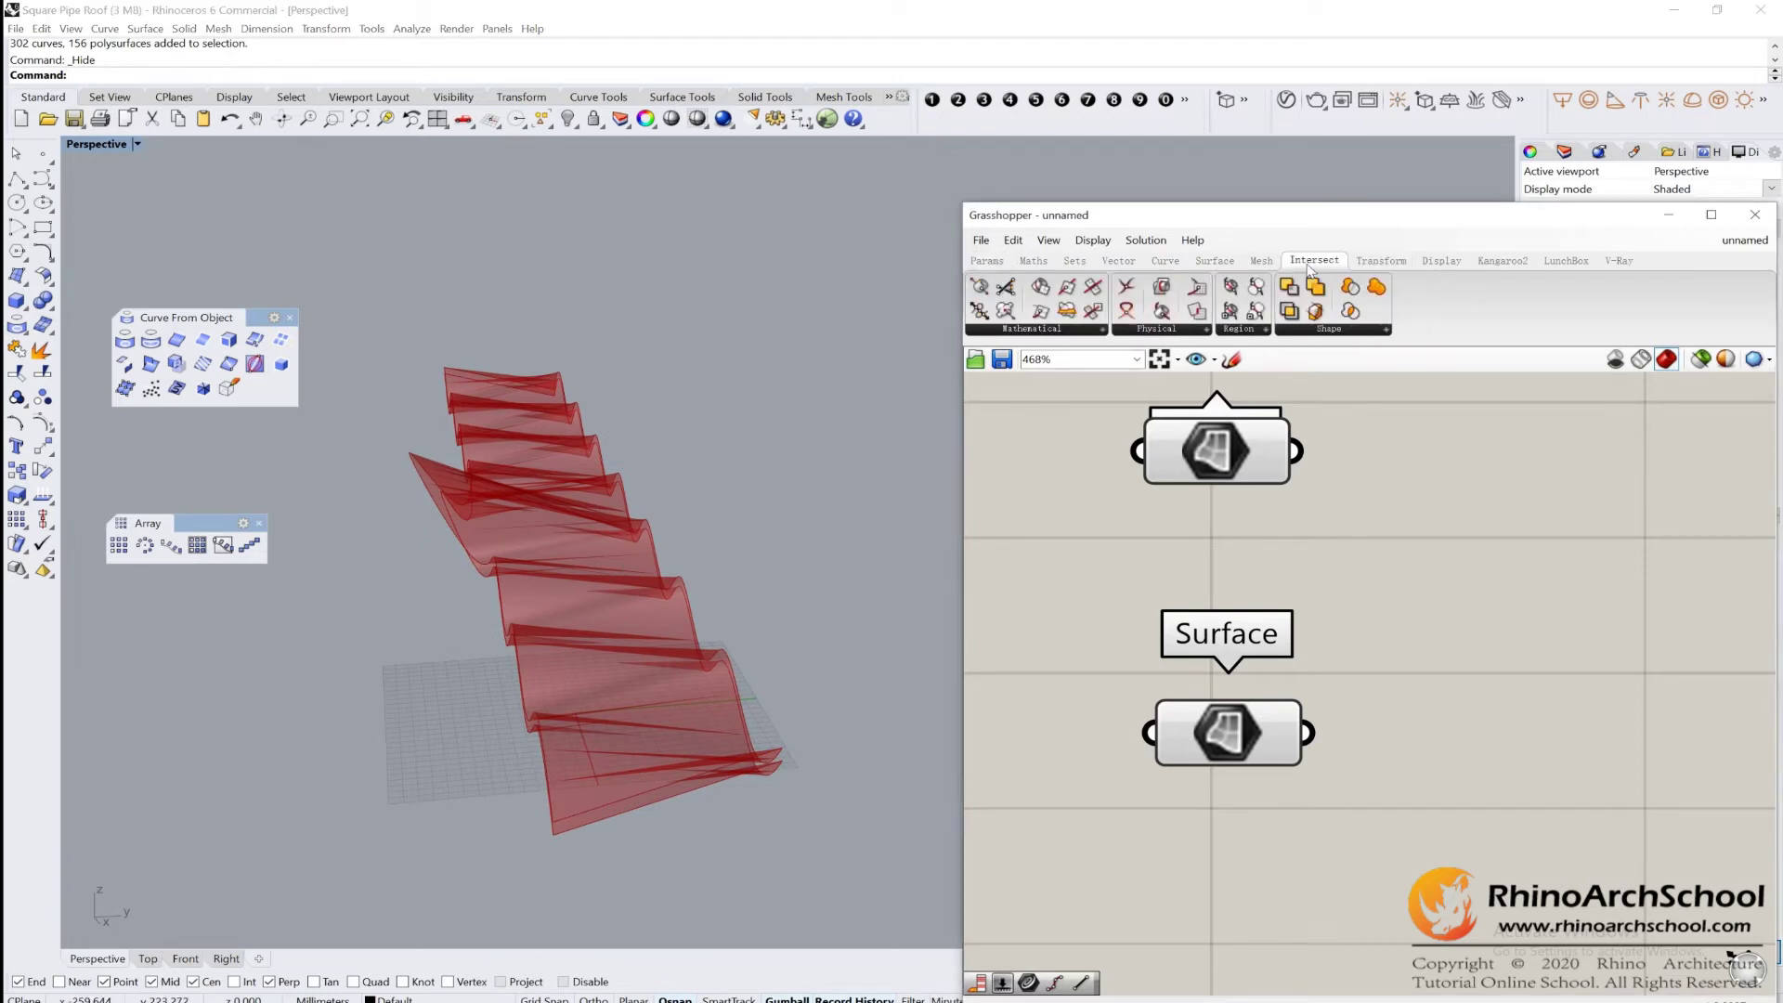
pyautogui.click(1075, 329)
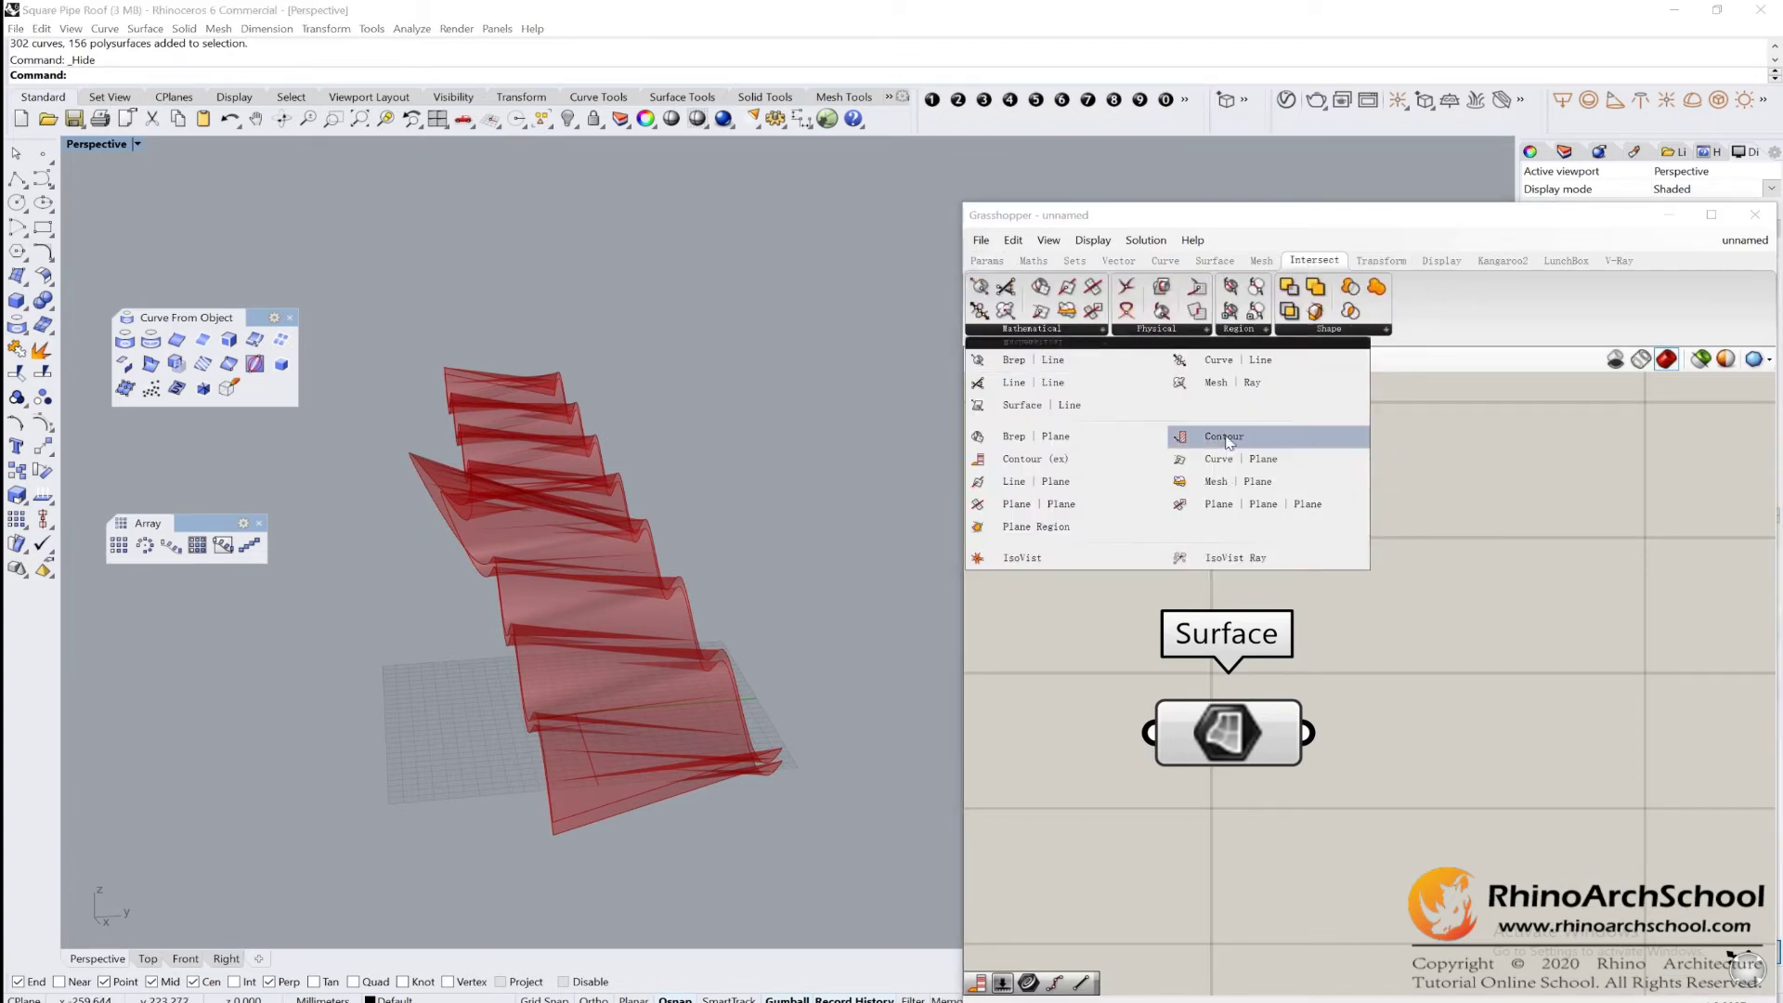
pyautogui.click(1573, 474)
# Arrange the components with Contour beside the two Surface parameters and connect the first Surface to its Shape input.
pyautogui.scroll(-3, 1471, 436)
pyautogui.moveTo(1474, 438); pyautogui.dragTo(1195, 584, button='right')
pyautogui.moveTo(1196, 584); pyautogui.dragTo(1267, 566)
pyautogui.moveTo(1402, 431); pyautogui.dragTo(1573, 416)
pyautogui.moveTo(1322, 576); pyautogui.dragTo(1334, 551)
pyautogui.scroll(1, 1124, 588)
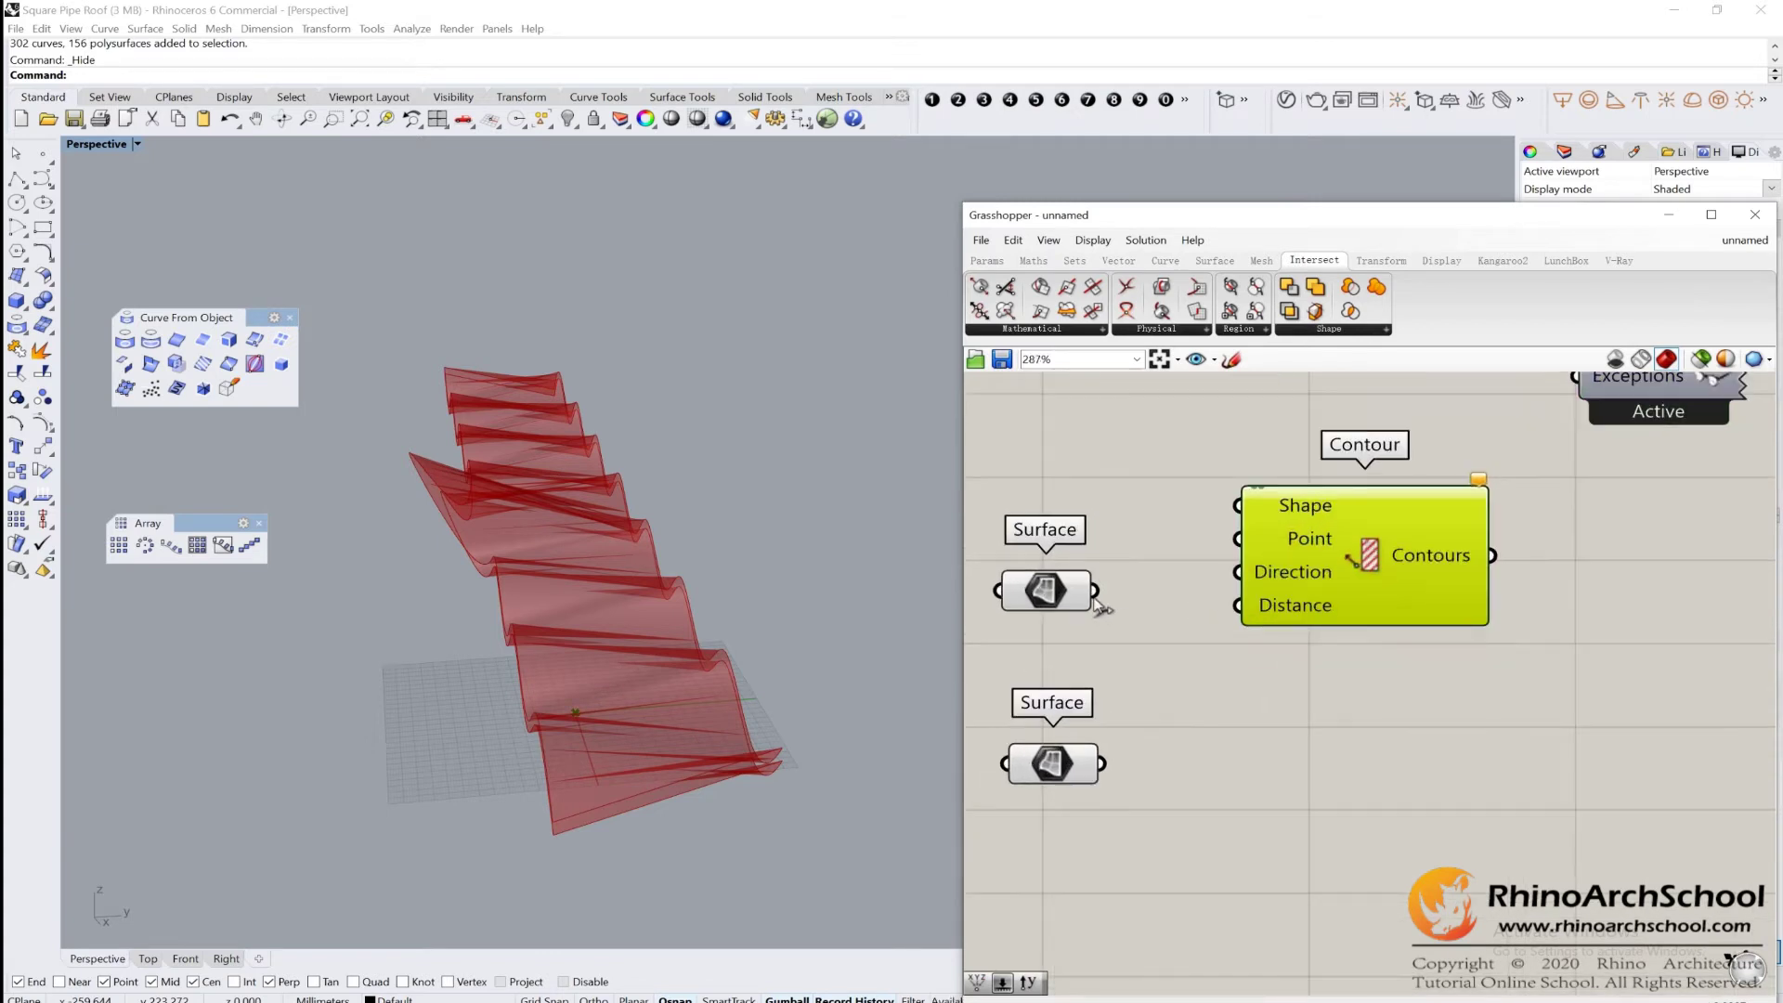
pyautogui.moveTo(1097, 592); pyautogui.dragTo(1238, 505)
# Show all hidden objects and hide only the pipe roofs and contour lines on either side of the surfaces.
pyautogui.click(44, 179)
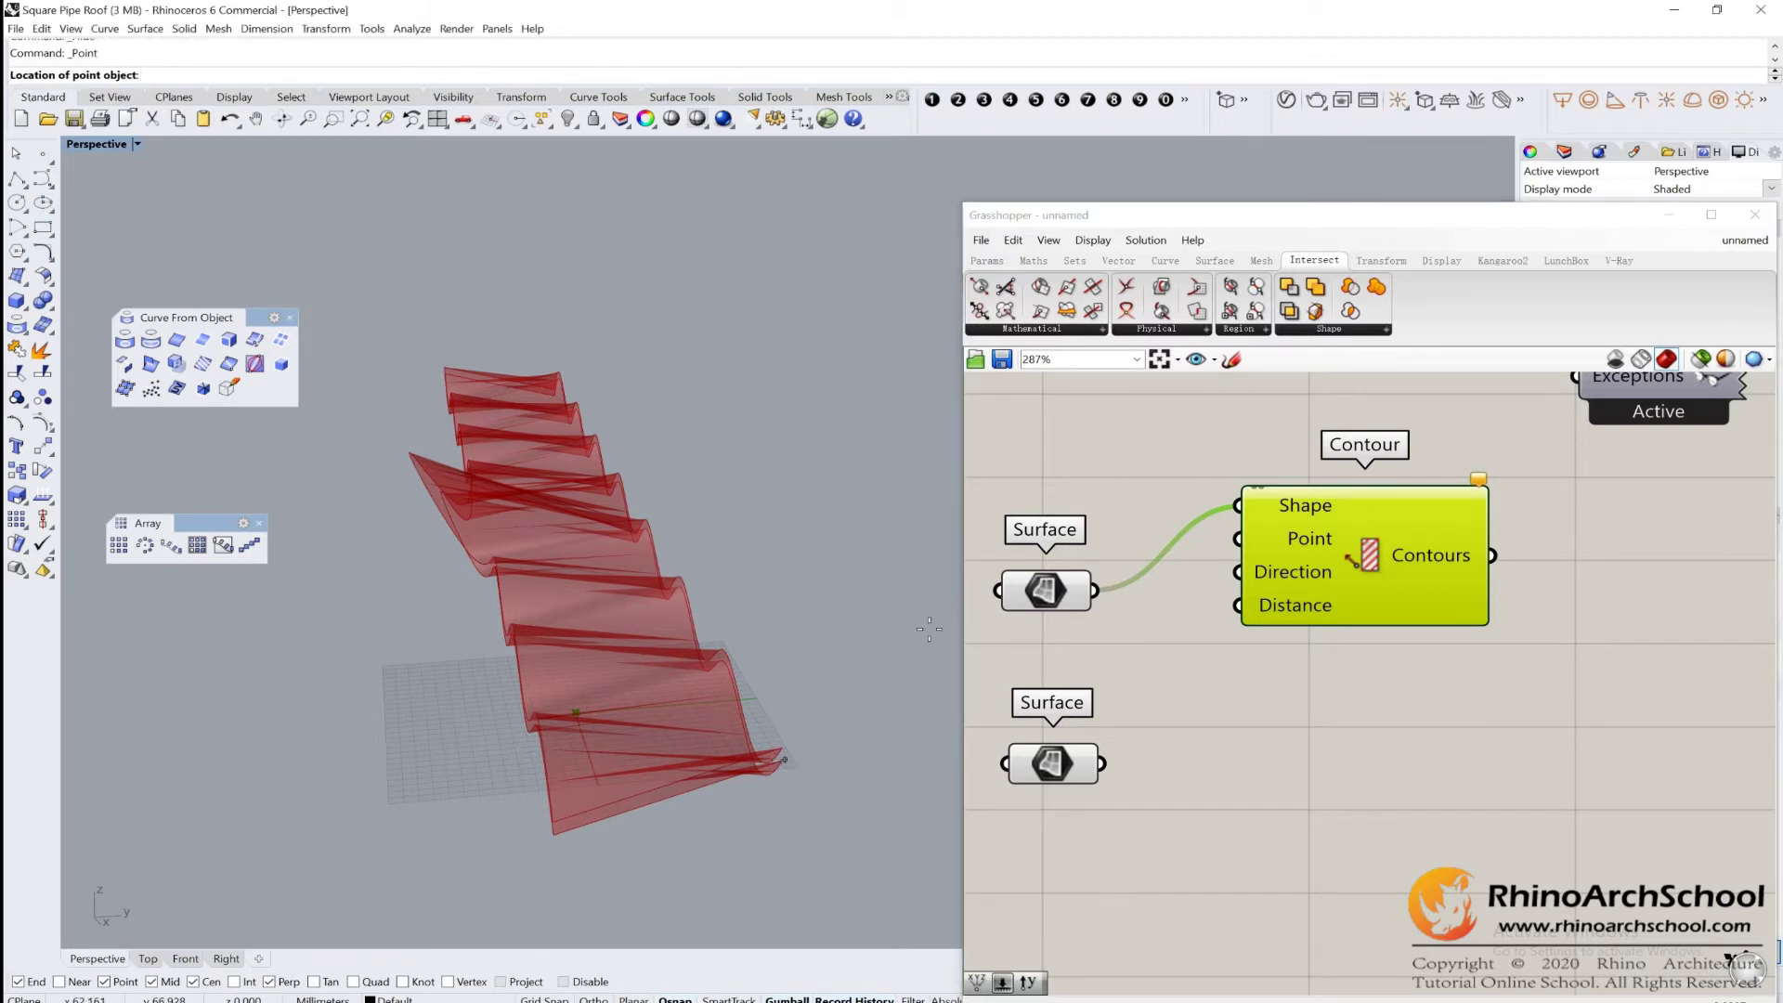
pyautogui.click(563, 124)
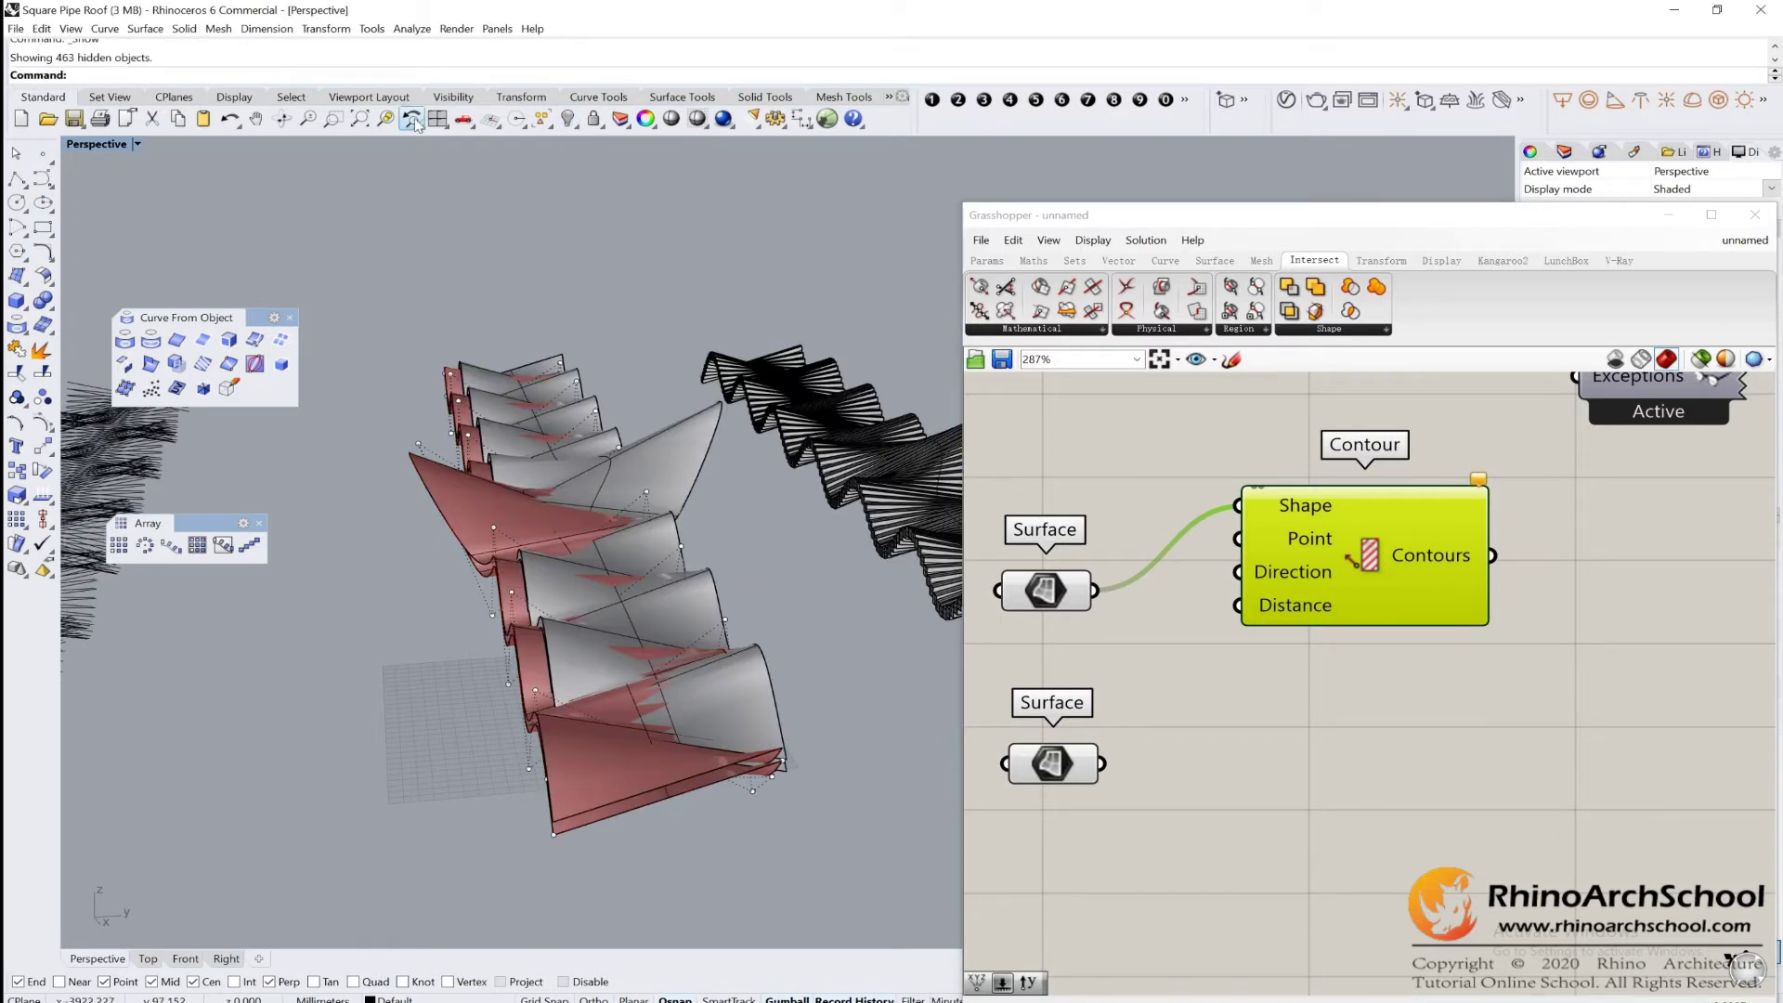
pyautogui.click(41, 155)
pyautogui.scroll(-5, 591, 640)
pyautogui.scroll(-3, 592, 641)
pyautogui.moveTo(744, 485); pyautogui.dragTo(624, 684)
pyautogui.scroll(3, 638, 682)
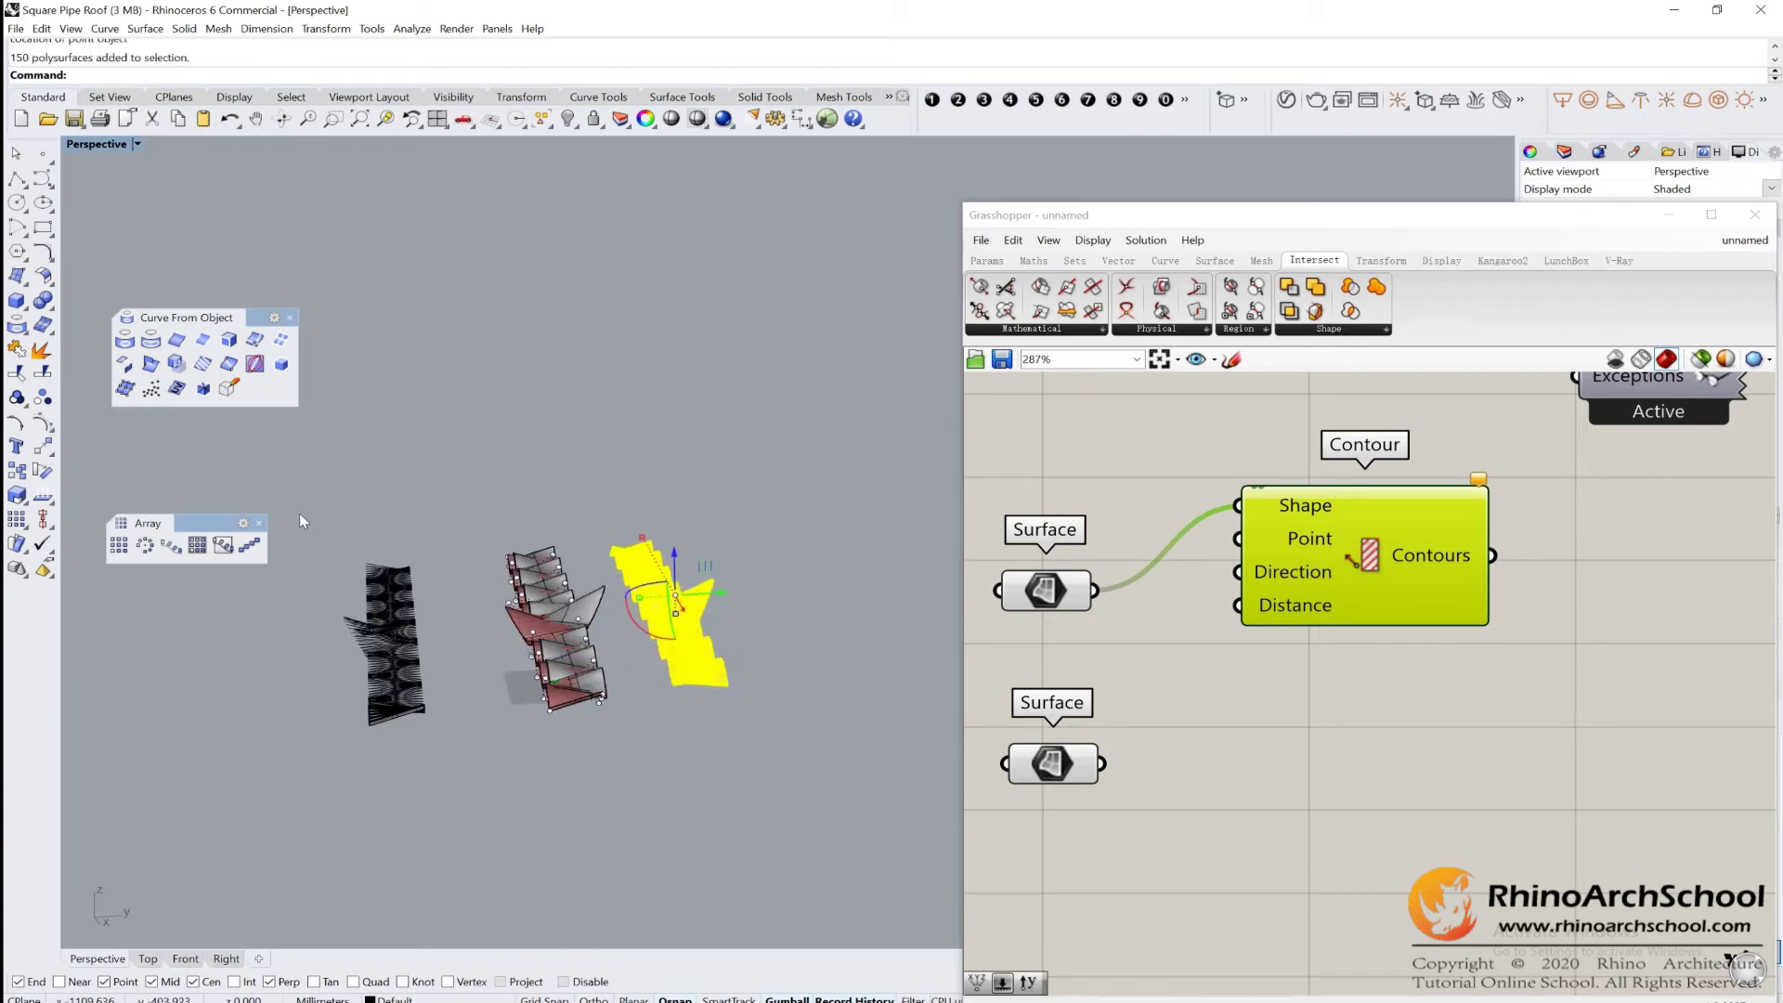
pyautogui.moveTo(301, 521); pyautogui.dragTo(455, 818)
pyautogui.click(567, 121)
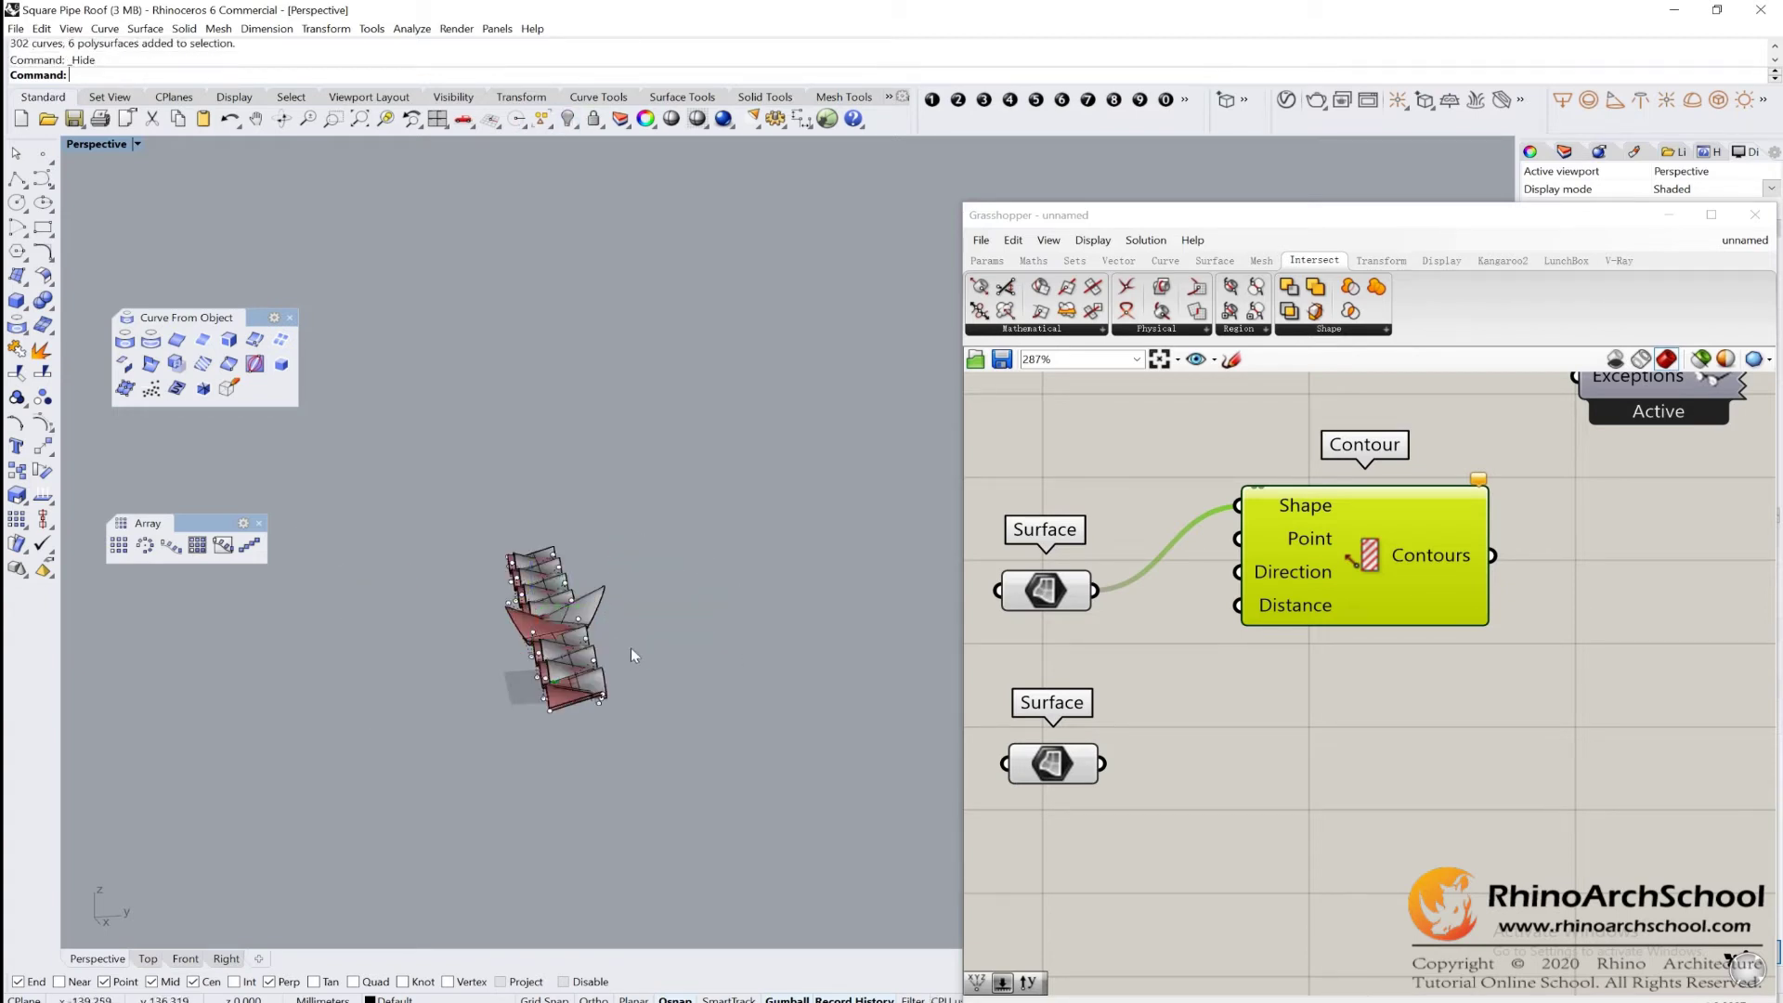
# Hide the overlapping wavy surfaces, keeping just one as a source for the contour start point.
pyautogui.click(581, 617)
pyautogui.click(589, 613)
pyautogui.scroll(7, 589, 608)
pyautogui.keyDown('shift'); pyautogui.click(437, 636); pyautogui.keyUp('shift')
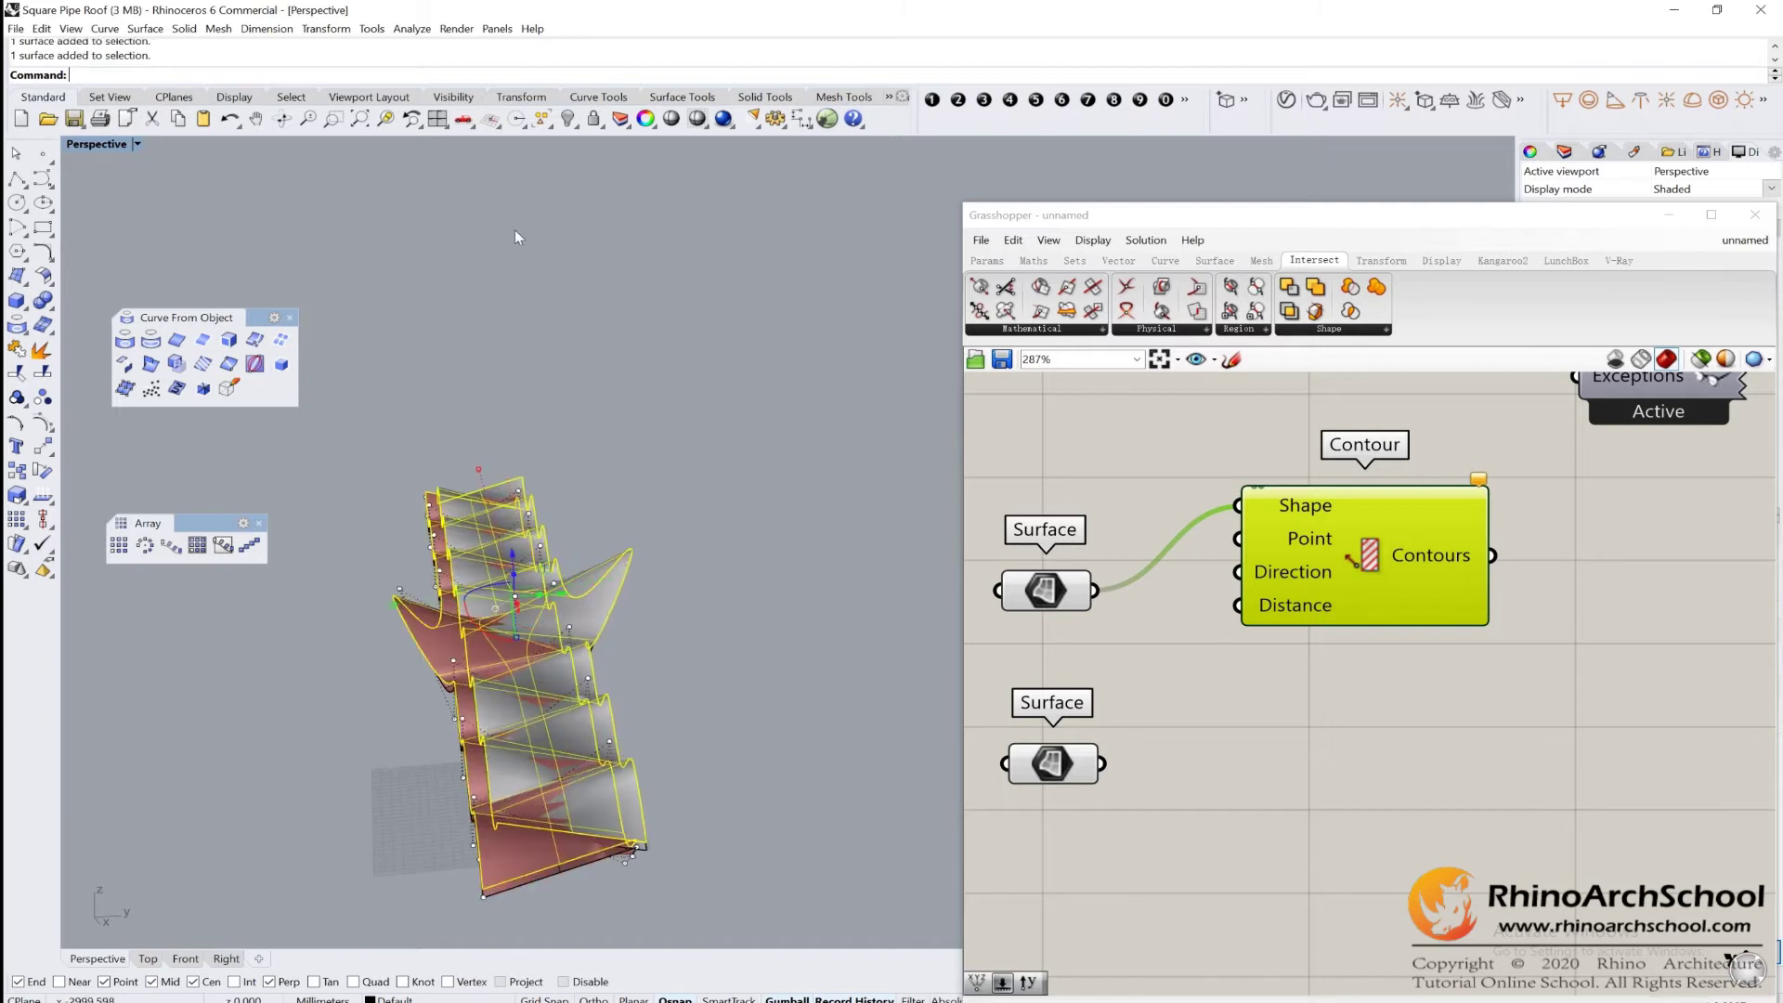
pyautogui.click(570, 122)
pyautogui.moveTo(650, 789); pyautogui.dragTo(726, 706, button='right')
pyautogui.click(657, 748)
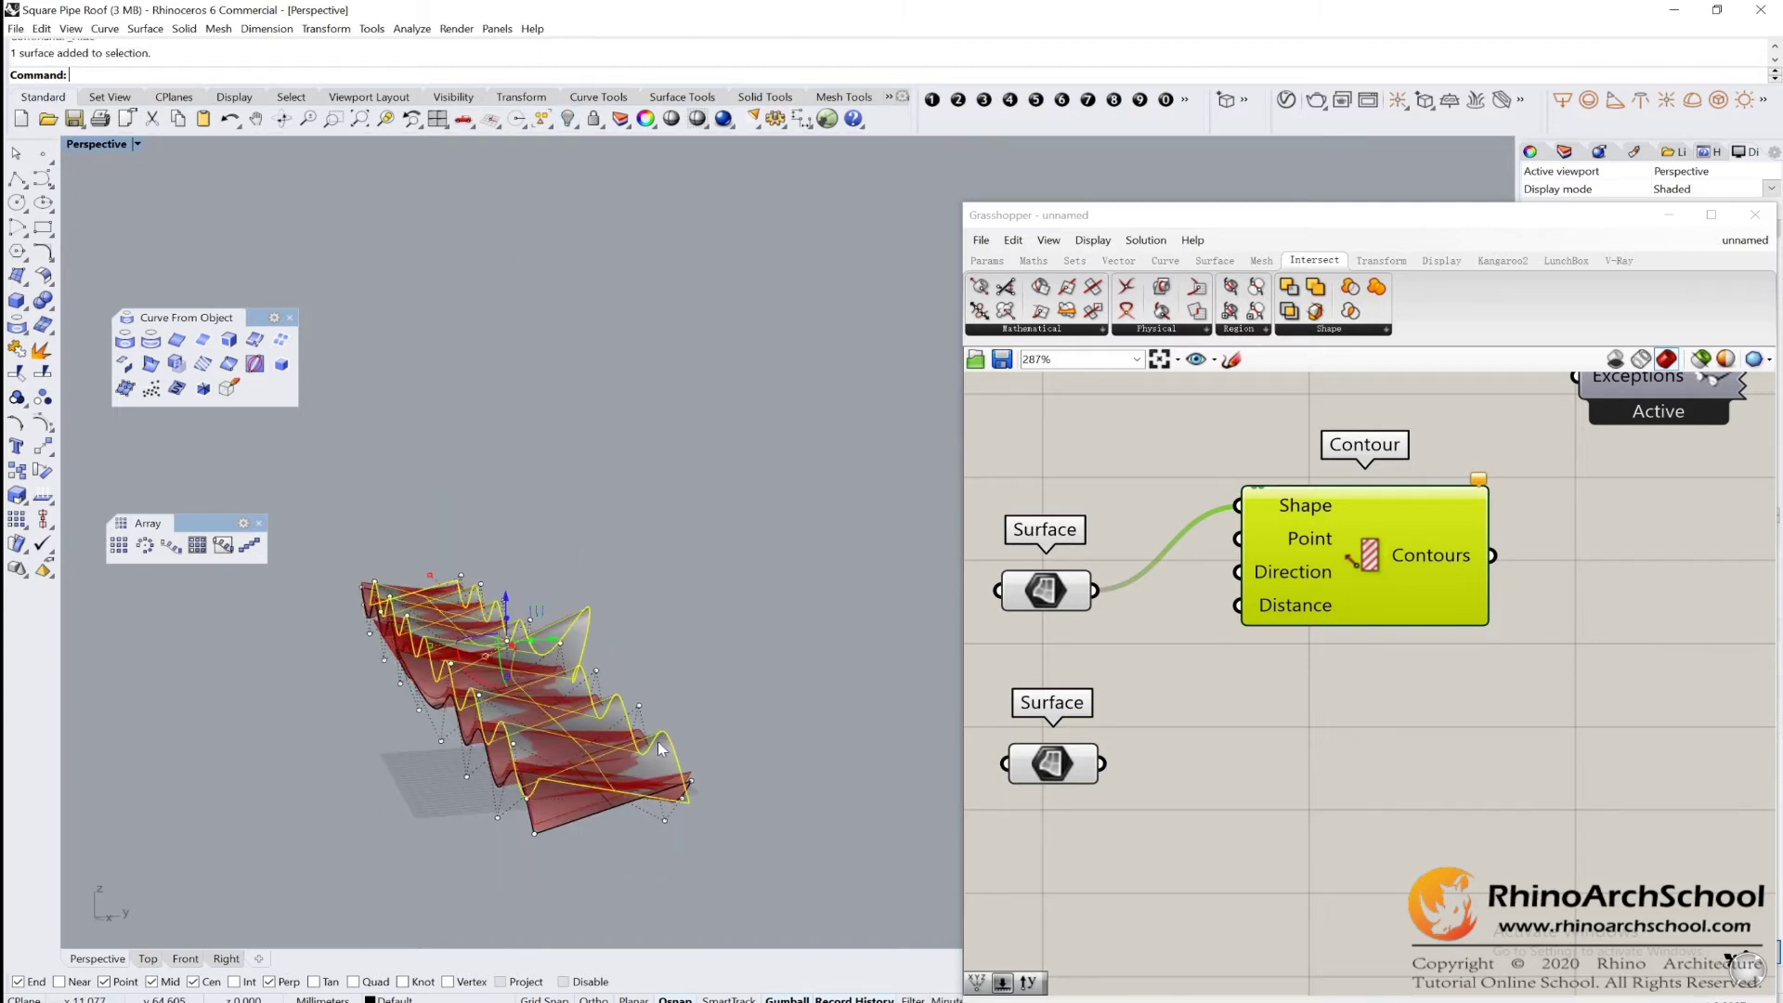
pyautogui.click(569, 118)
pyautogui.moveTo(749, 697); pyautogui.dragTo(613, 831, button='right')
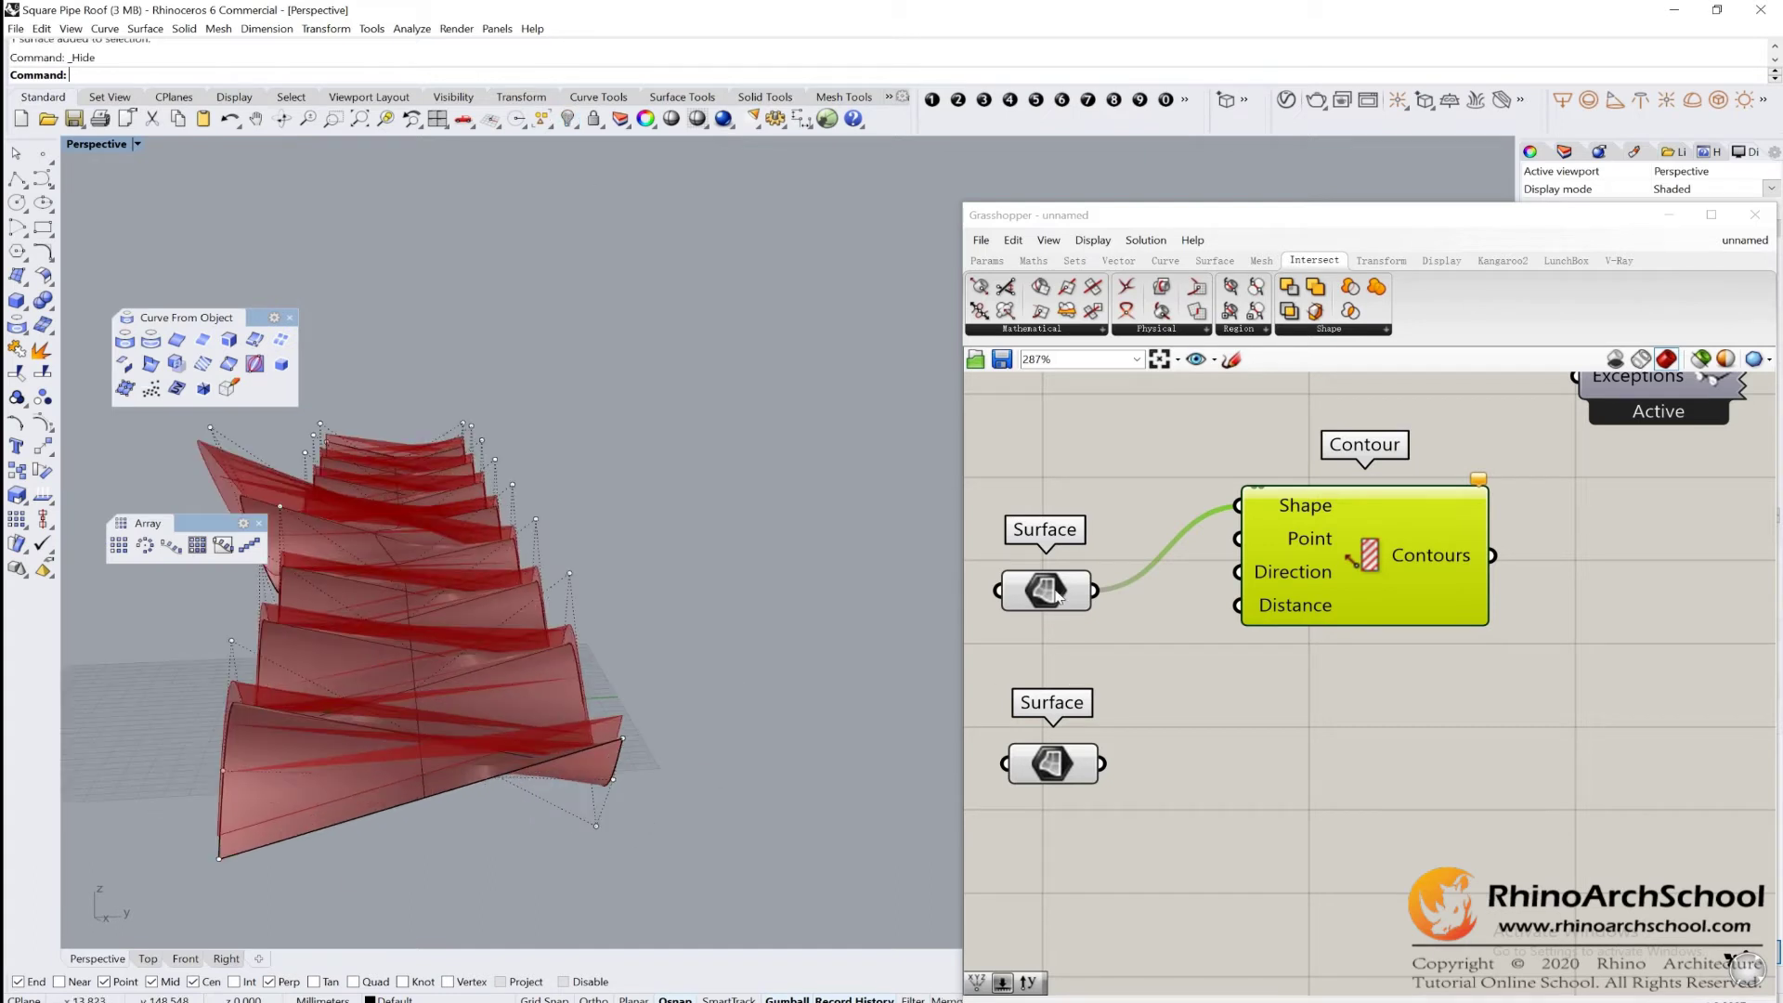
# Move the first Surface parameter level with Contour's Shape input and add a Point parameter below it.
pyautogui.click(1053, 580)
pyautogui.moveTo(1053, 566); pyautogui.dragTo(1027, 486)
pyautogui.click(987, 261)
pyautogui.moveTo(1198, 541); pyautogui.dragTo(1398, 605, button='right')
pyautogui.moveTo(980, 286); pyautogui.dragTo(1249, 627)
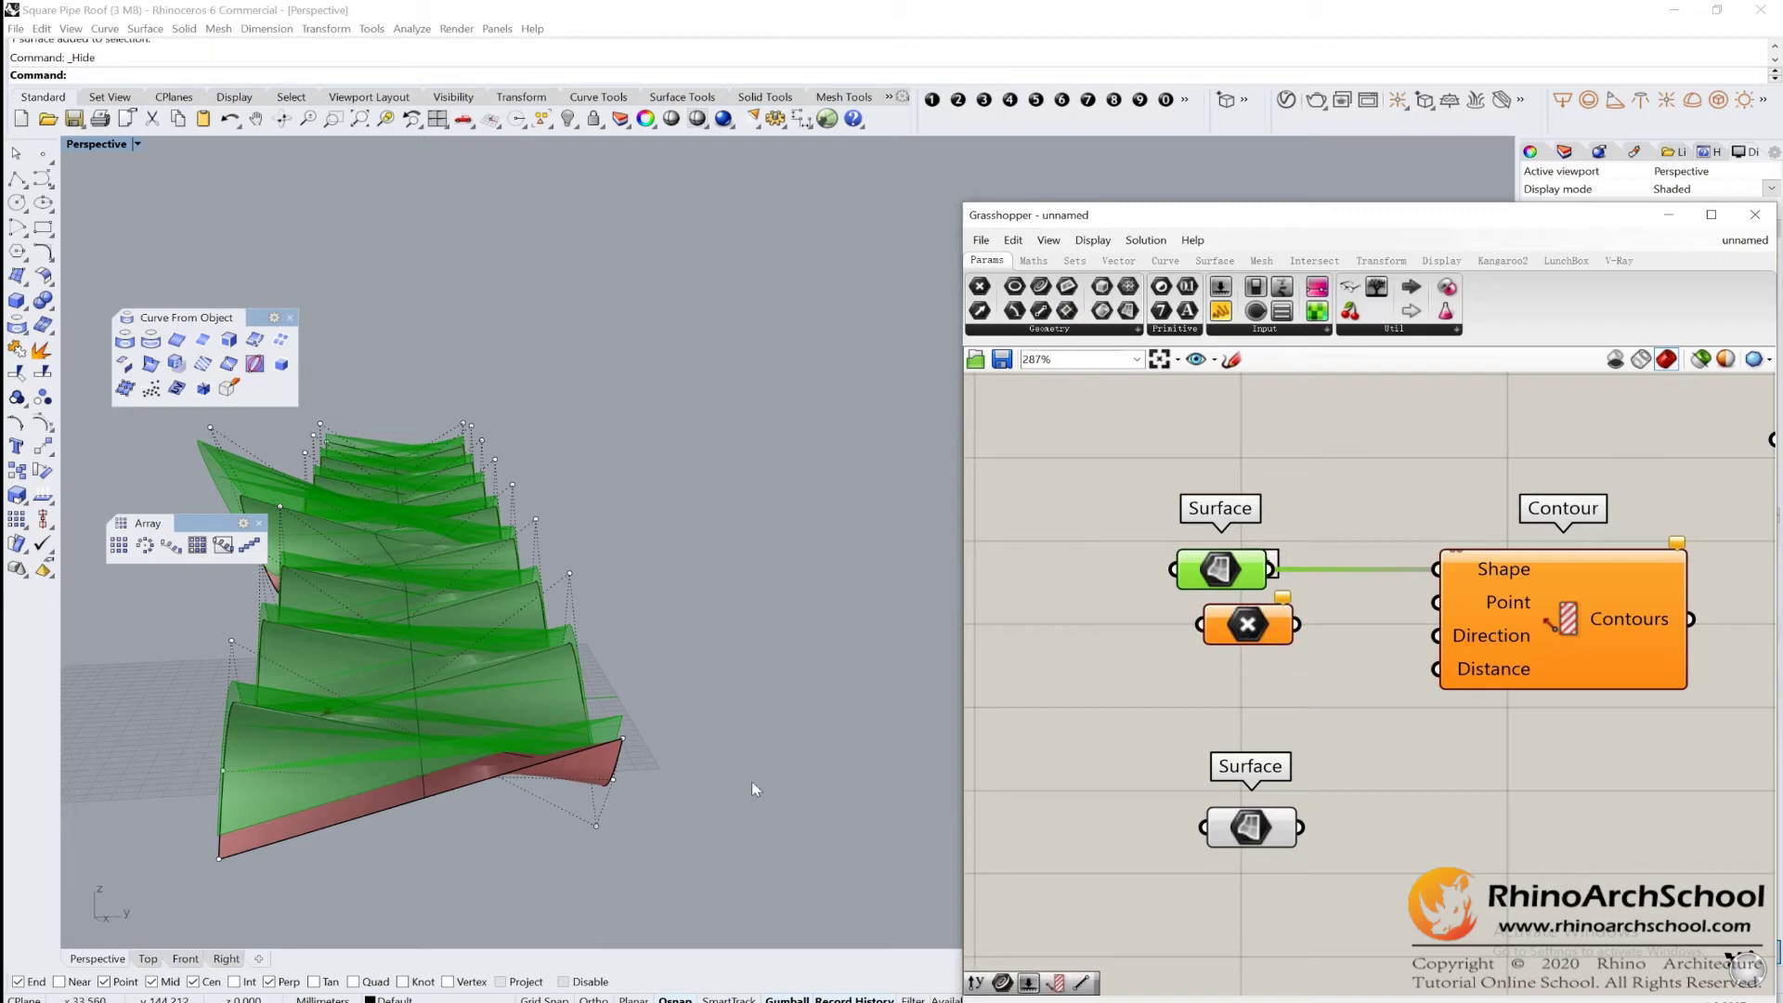
# Reference the front corner of the wavy surface in the Point parameter and connect it to Contour's Point input.
pyautogui.rightClick(1255, 621)
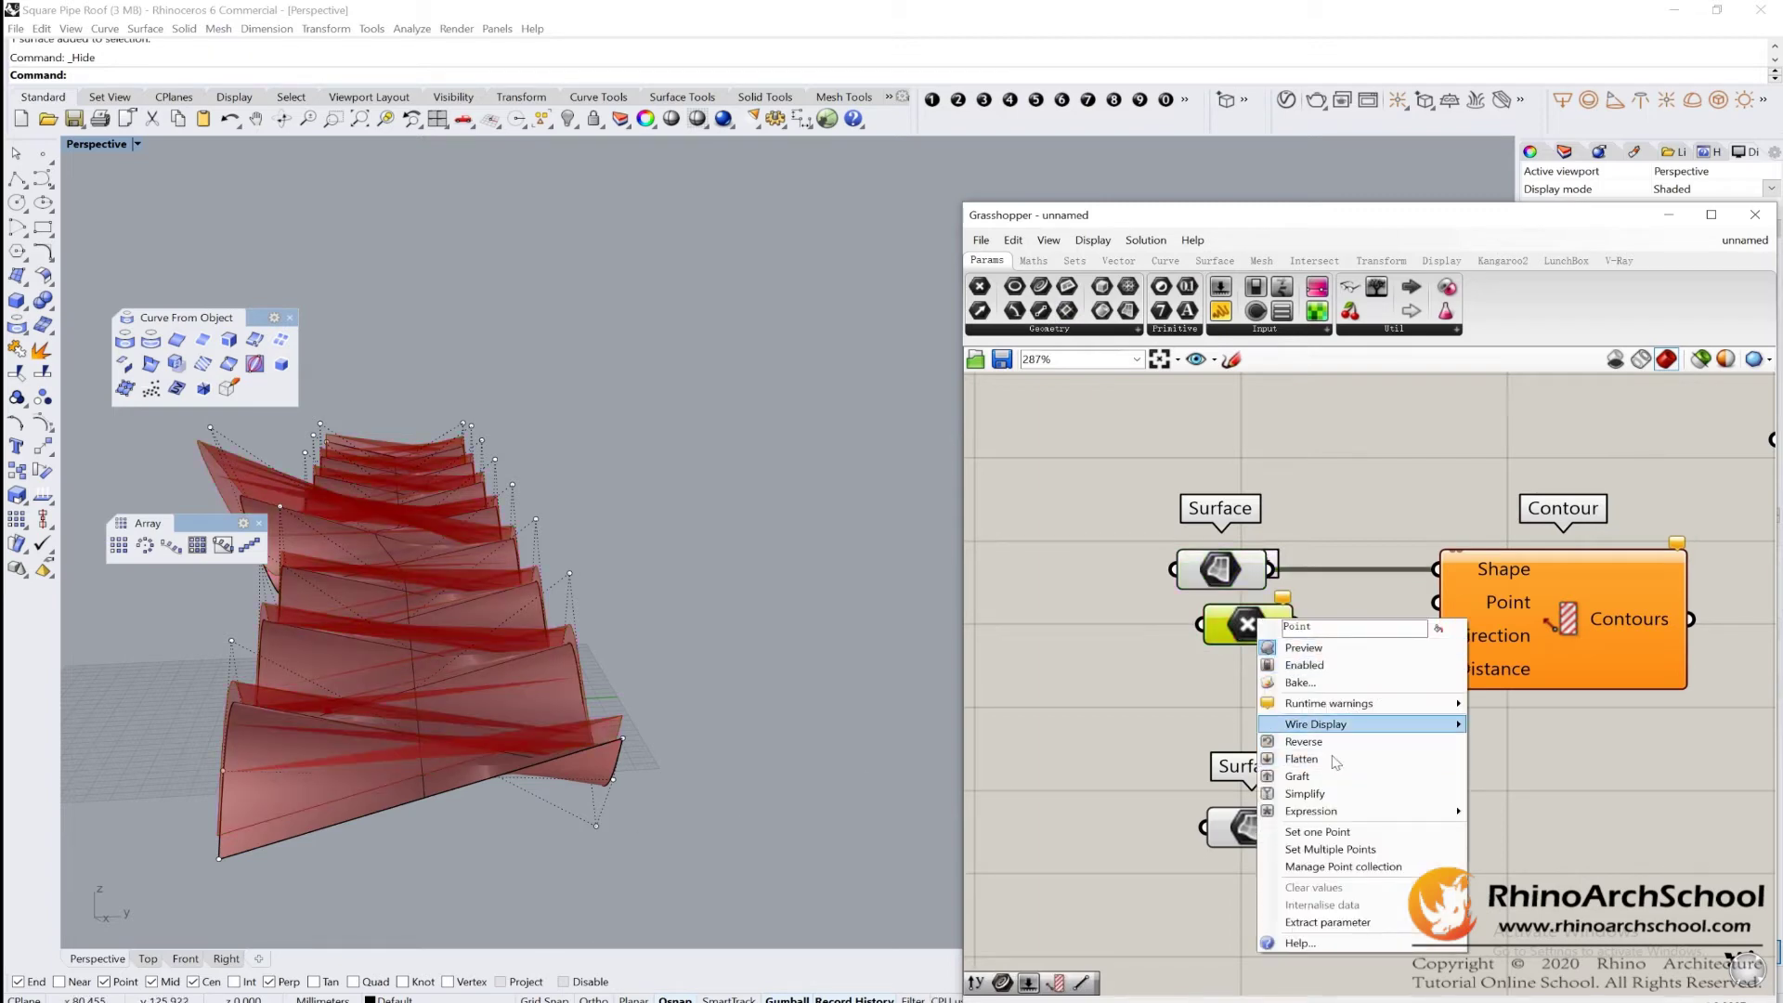
pyautogui.click(1319, 833)
pyautogui.click(623, 739)
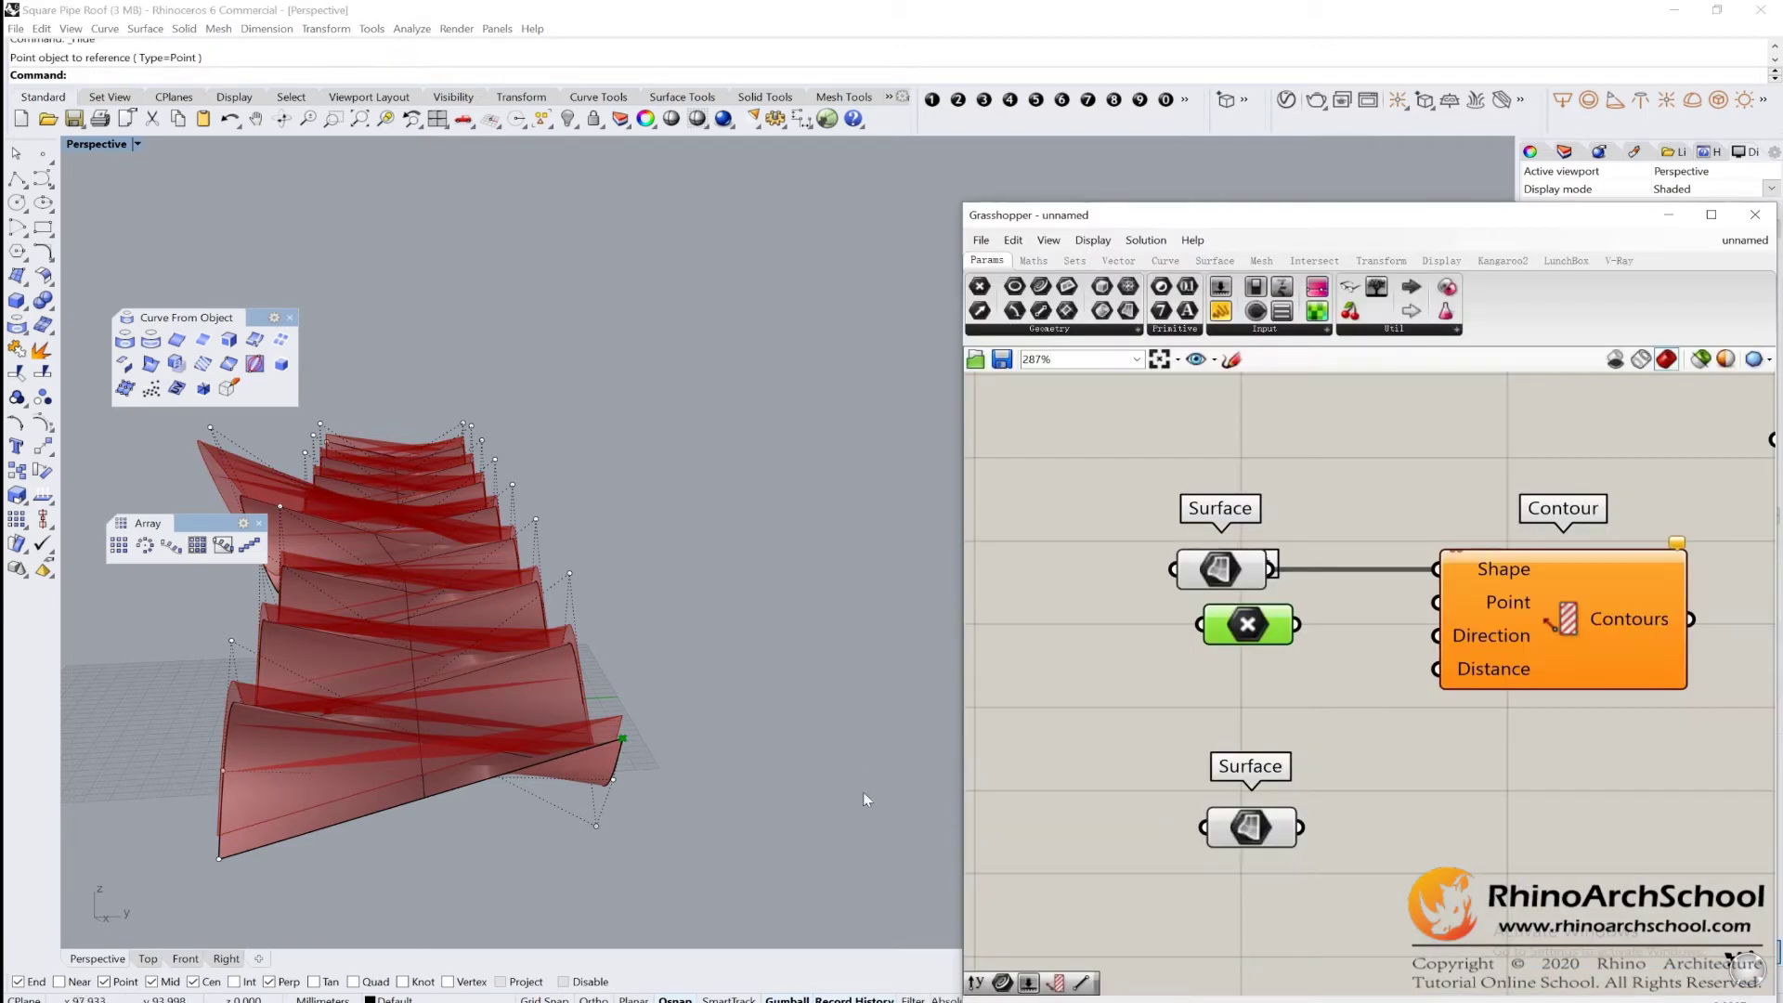
pyautogui.moveTo(1250, 631); pyautogui.dragTo(1426, 608)
# Add a Unit Y vector and connect it to Contour's Direction input.
pyautogui.doubleClick(1213, 682)
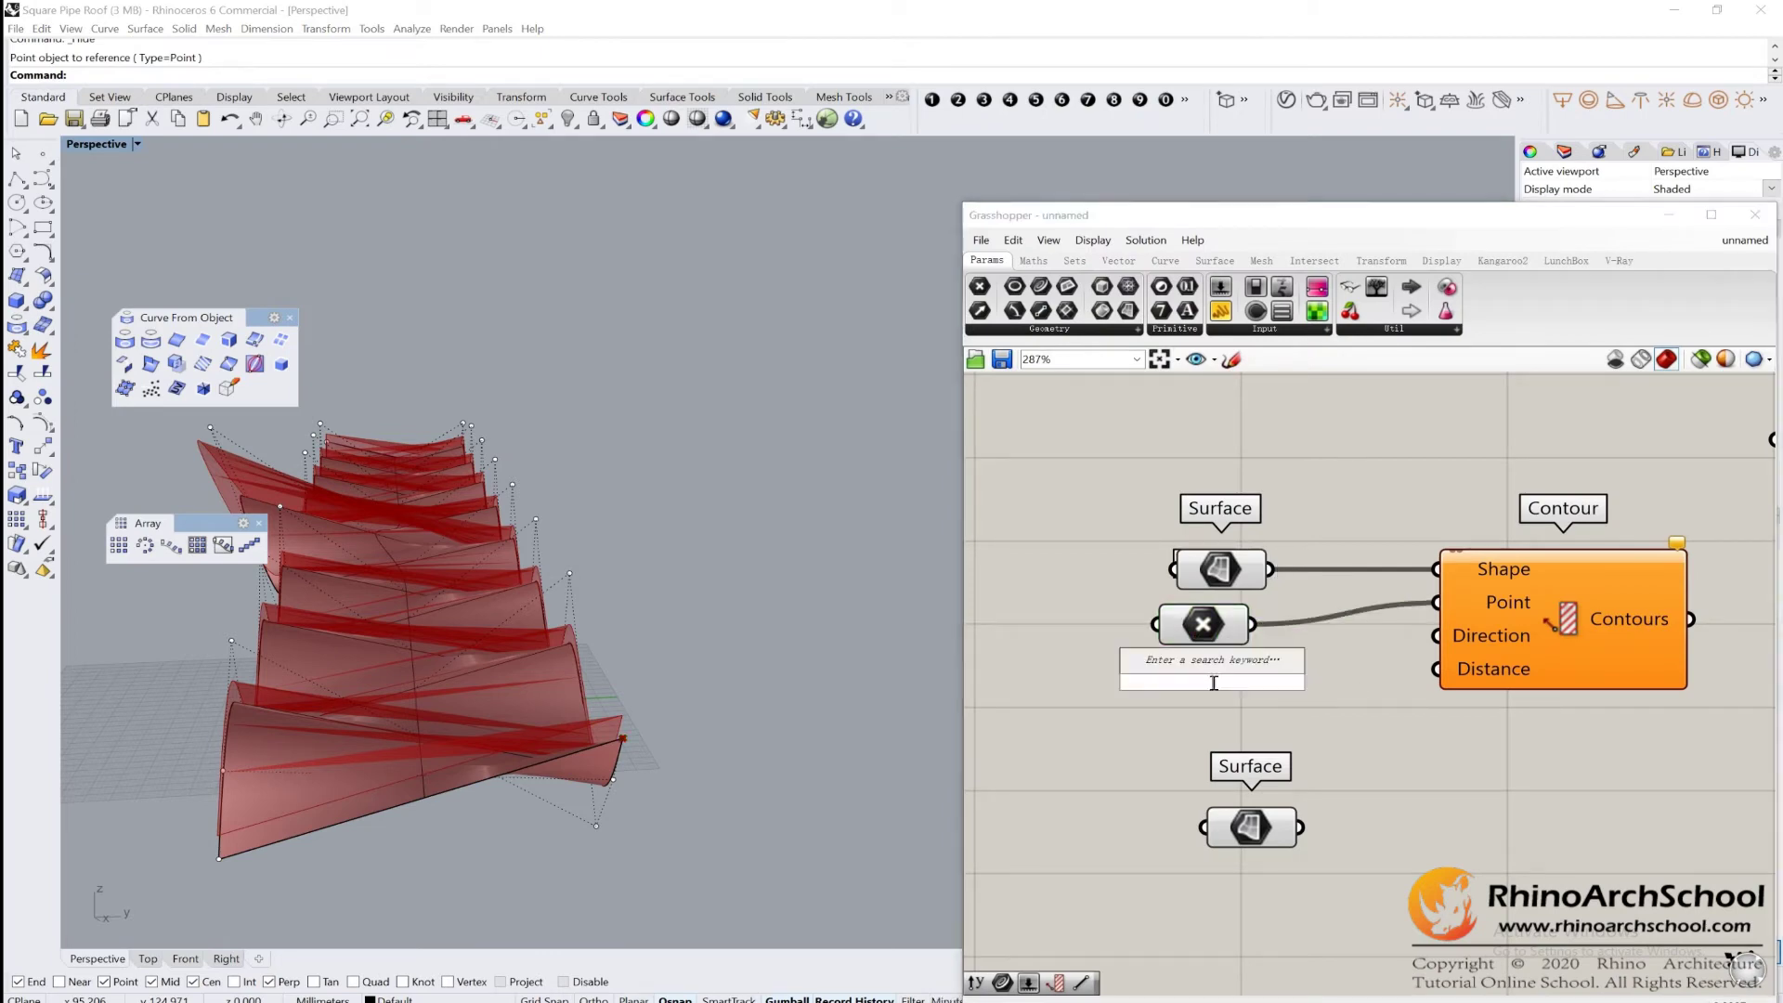
pyautogui.write('unit y')
pyautogui.press('Return')
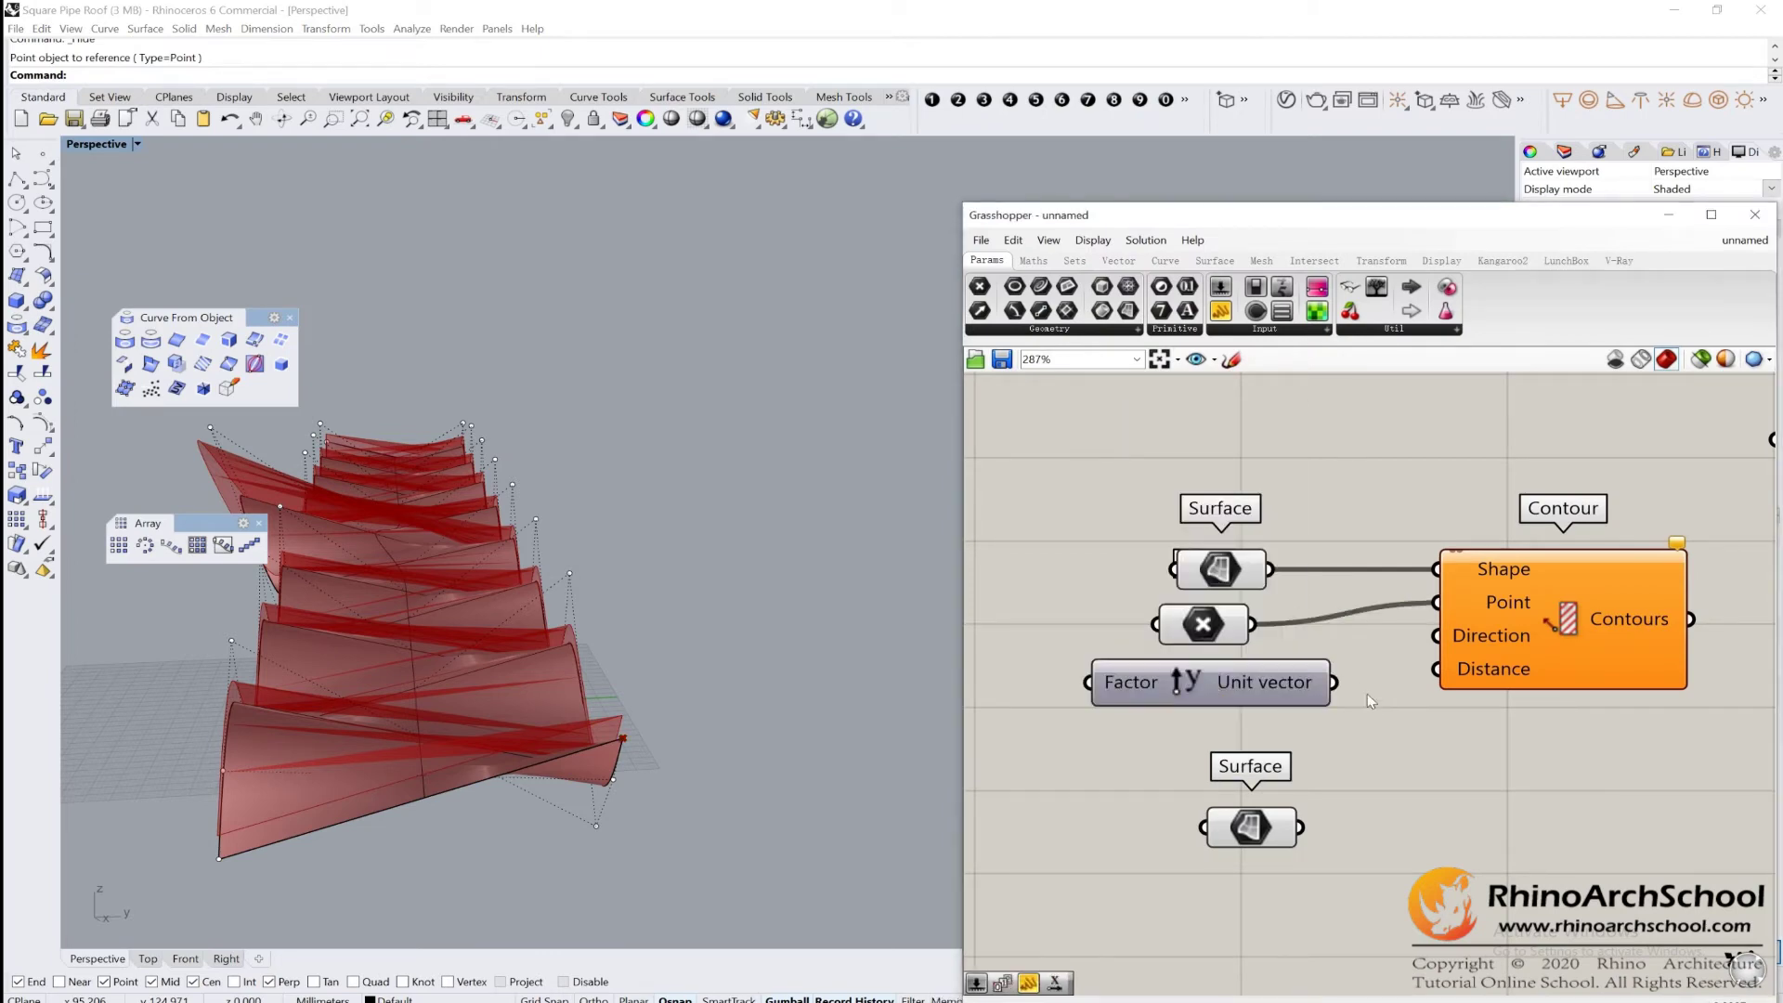
pyautogui.moveTo(1334, 682); pyautogui.dragTo(1425, 648)
# Hide the last wavy surface in the model, turning the Grasshopper preview off to select it and back on.
pyautogui.moveTo(836, 683)
pyautogui.mouseDown(button='right')
pyautogui.moveTo(641, 669)
pyautogui.moveTo(643, 627)
pyautogui.moveTo(698, 636)
pyautogui.moveTo(692, 469)
pyautogui.mouseUp(button='right')
pyautogui.click(1492, 639)
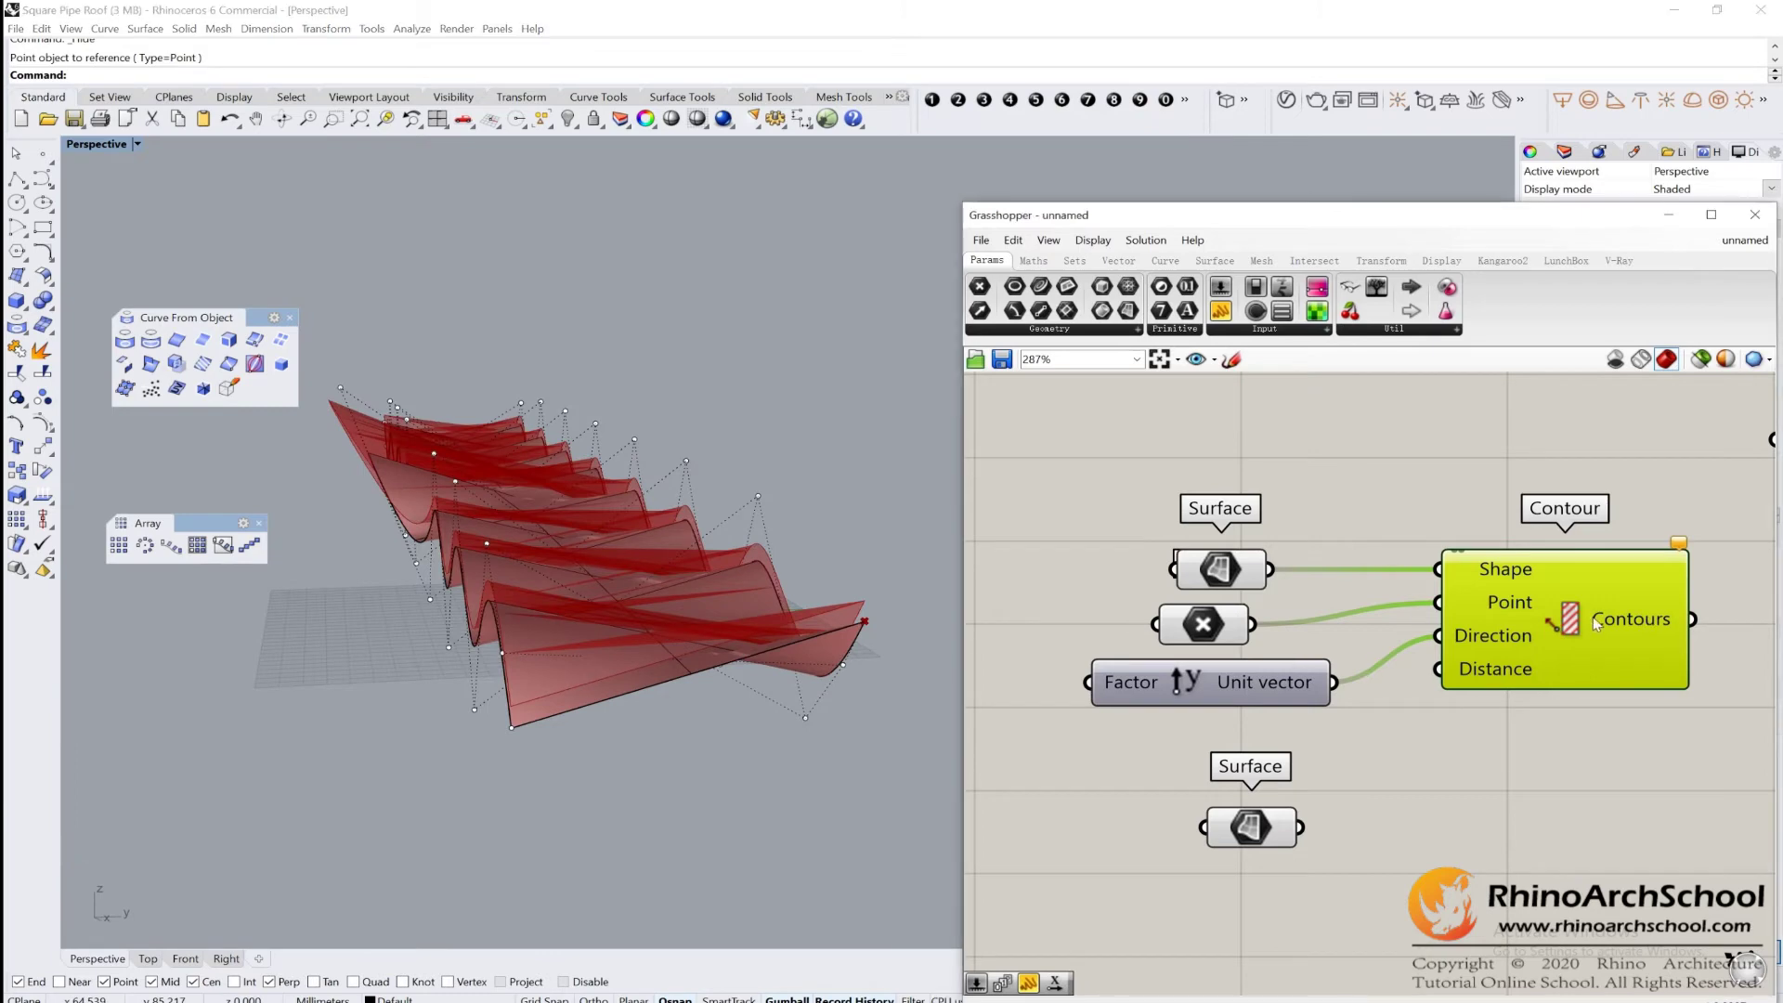
pyautogui.click(1215, 568)
pyautogui.click(1568, 631)
pyautogui.moveTo(1259, 530); pyautogui.dragTo(1203, 547, button='right')
pyautogui.moveTo(836, 557)
pyautogui.mouseDown(button='right')
pyautogui.moveTo(668, 585)
pyautogui.moveTo(604, 563)
pyautogui.mouseUp(button='right')
pyautogui.click(1700, 358)
pyautogui.click(602, 563)
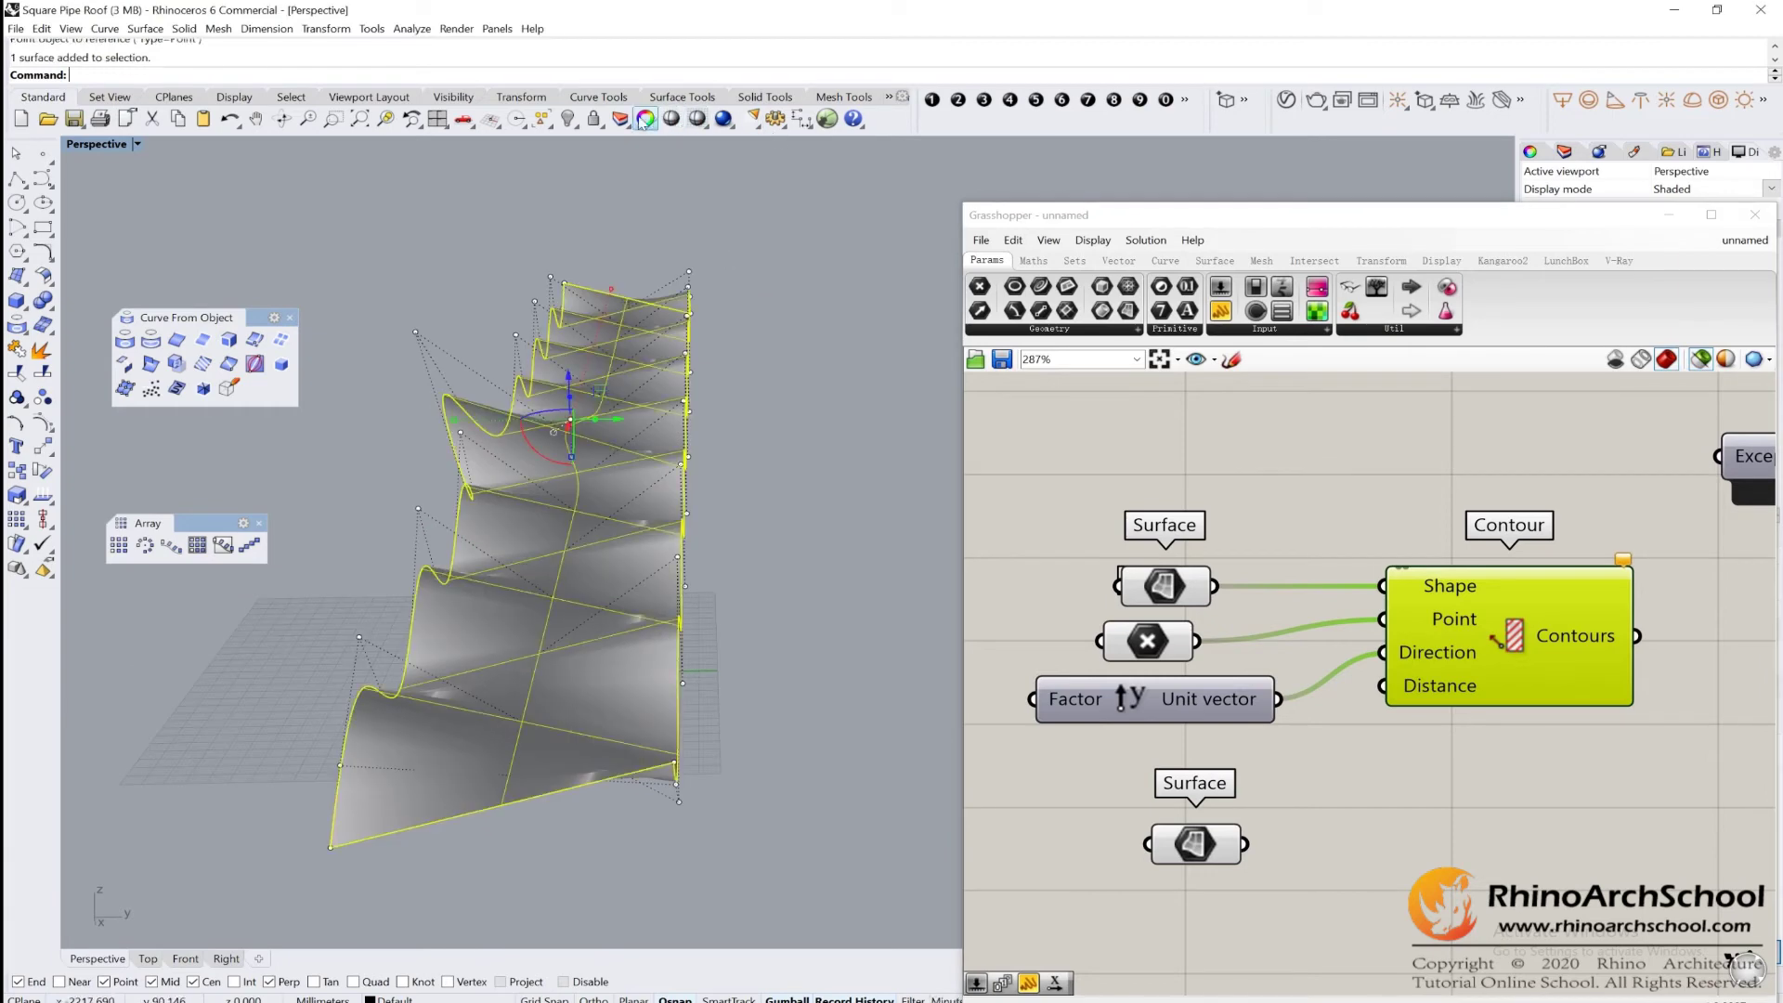
pyautogui.click(568, 118)
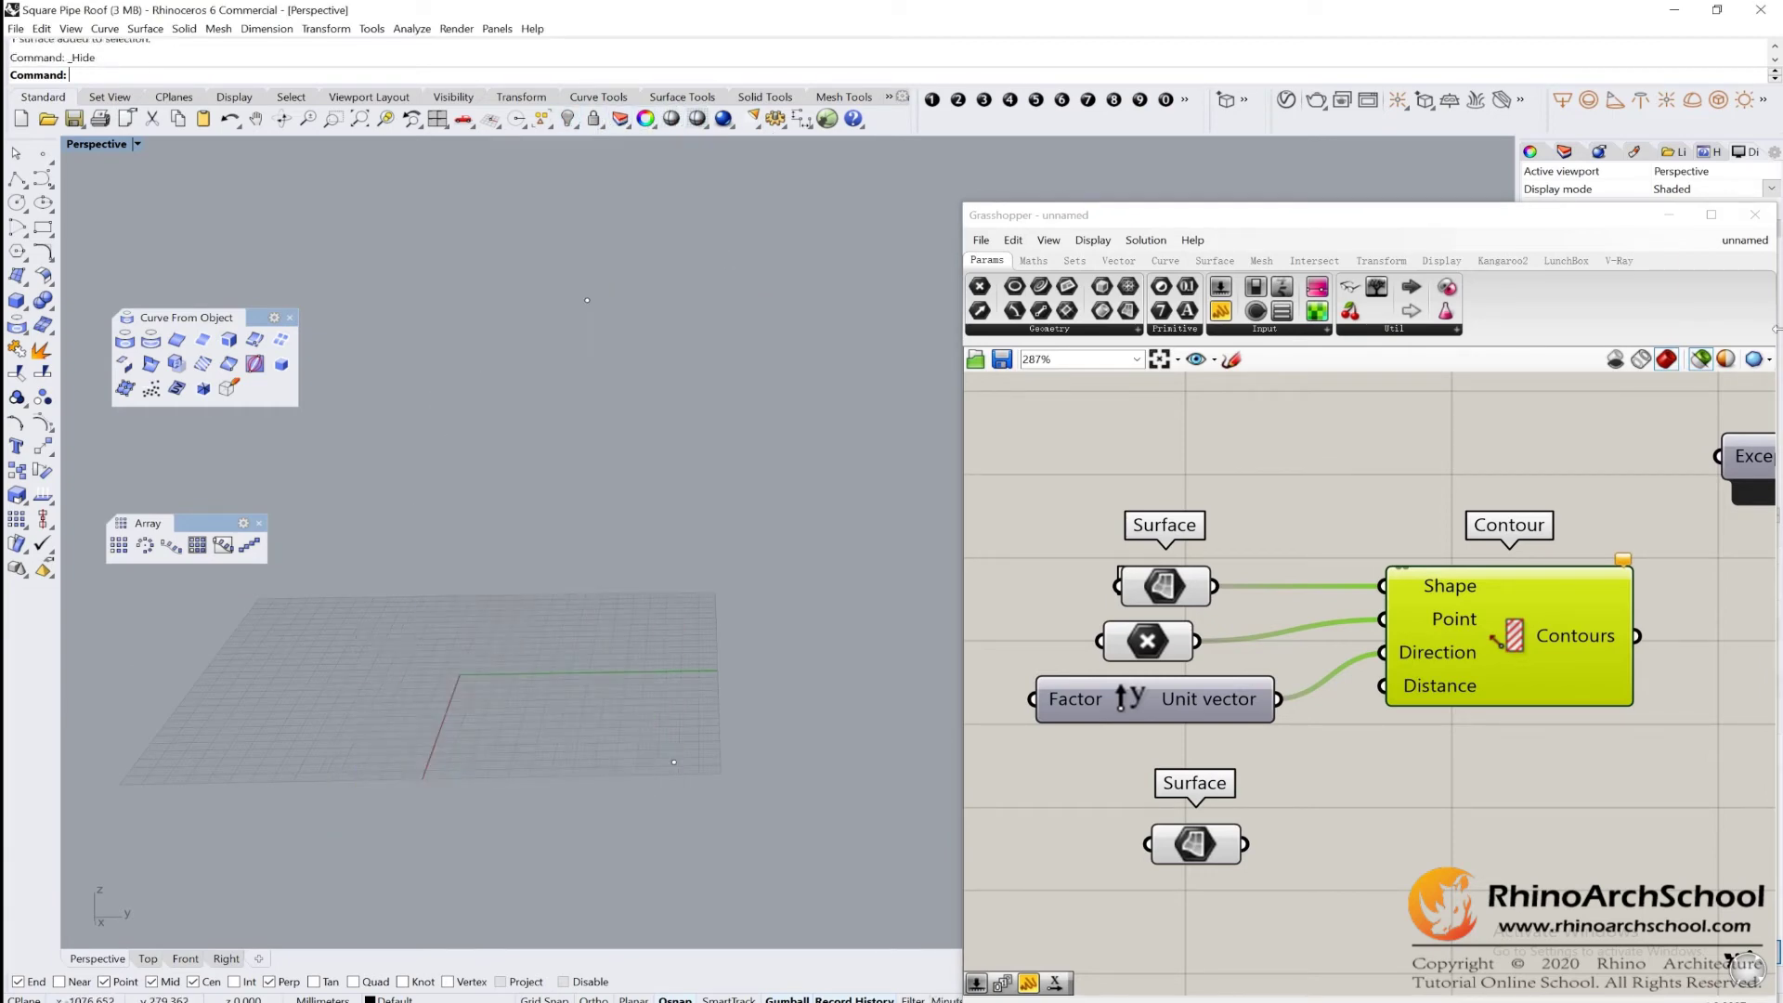
pyautogui.click(1699, 360)
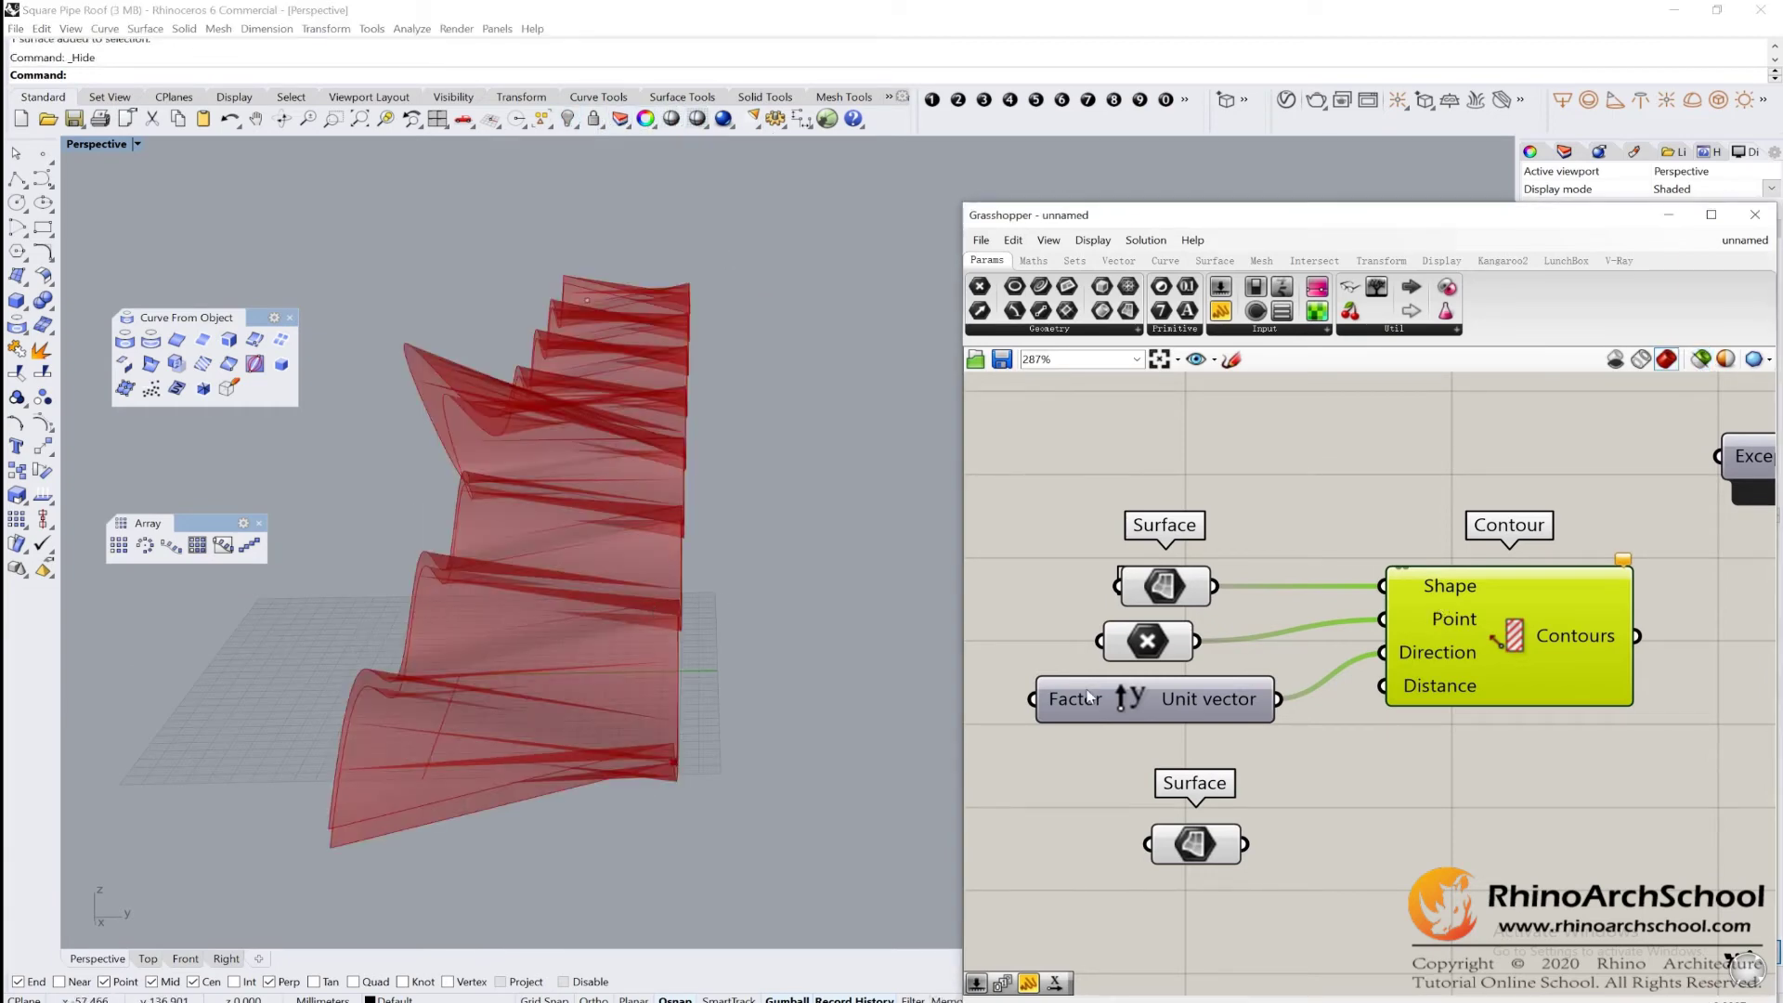
# Add a number slider set to 5, connect it to Contour's Distance input, and move the second Surface parameter lower.
pyautogui.moveTo(1204, 718); pyautogui.dragTo(1144, 731)
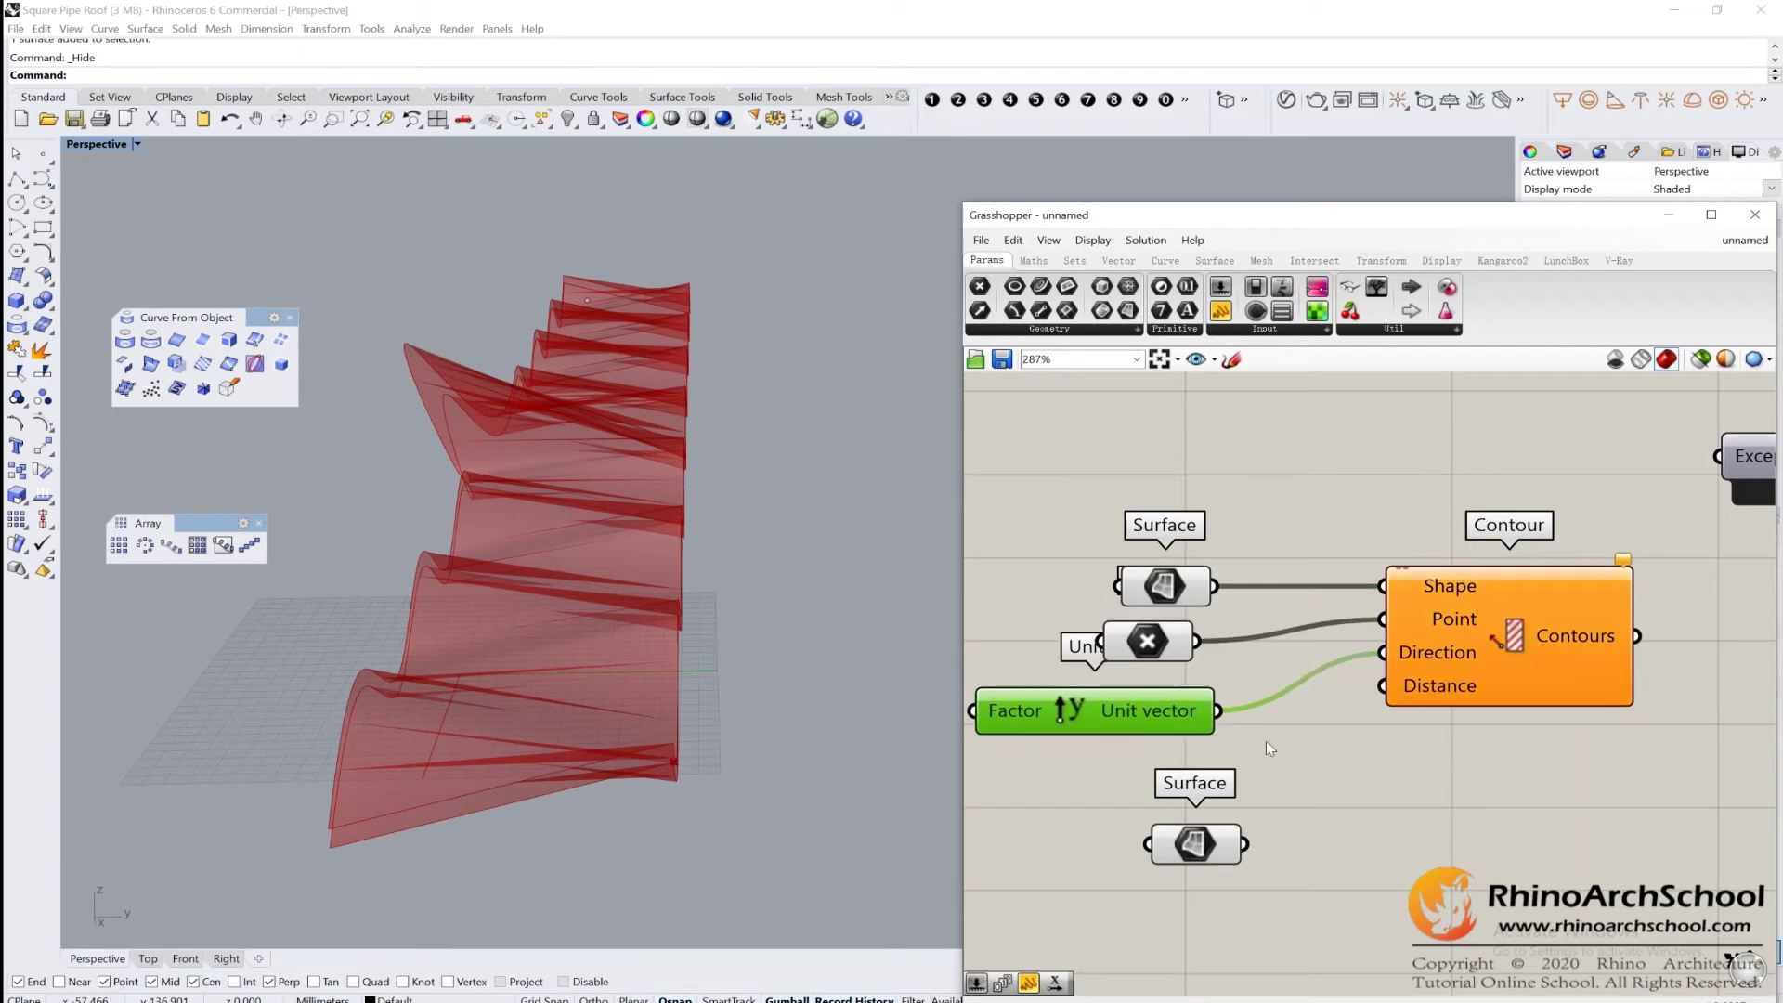
pyautogui.doubleClick(1170, 752)
pyautogui.write('5')
pyautogui.press('Return')
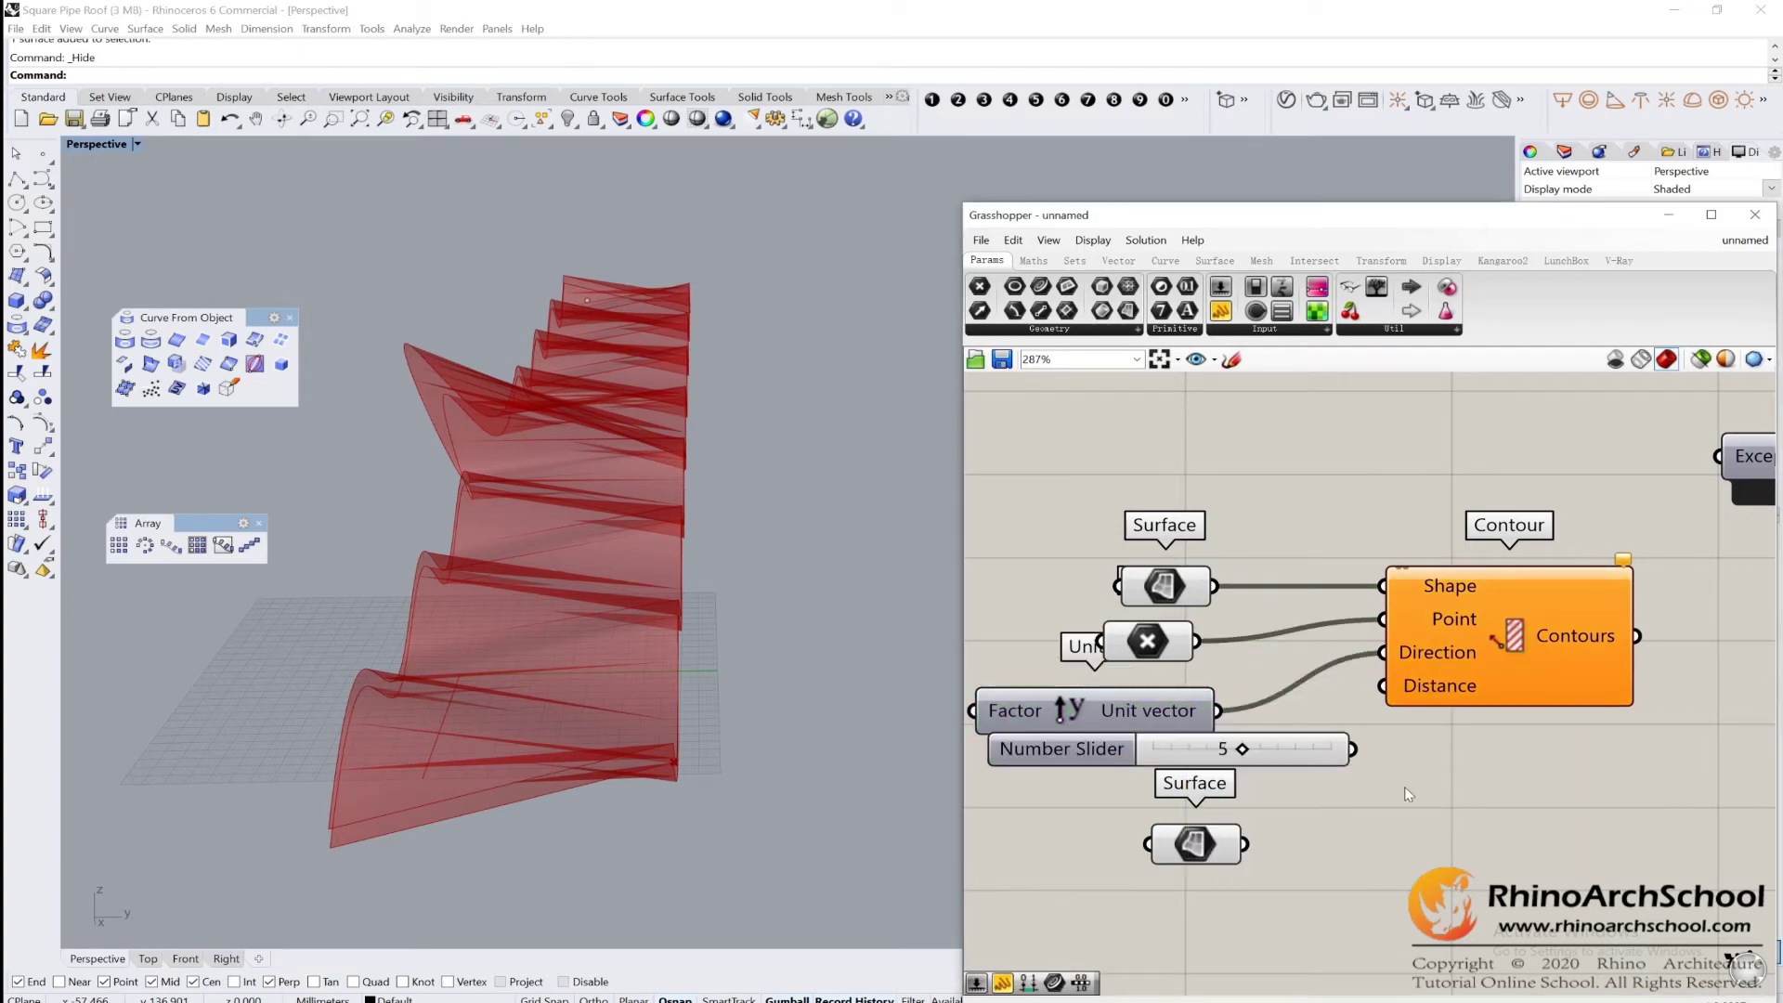
pyautogui.moveTo(1353, 750); pyautogui.dragTo(1383, 685)
pyautogui.moveTo(1207, 855); pyautogui.dragTo(1182, 931)
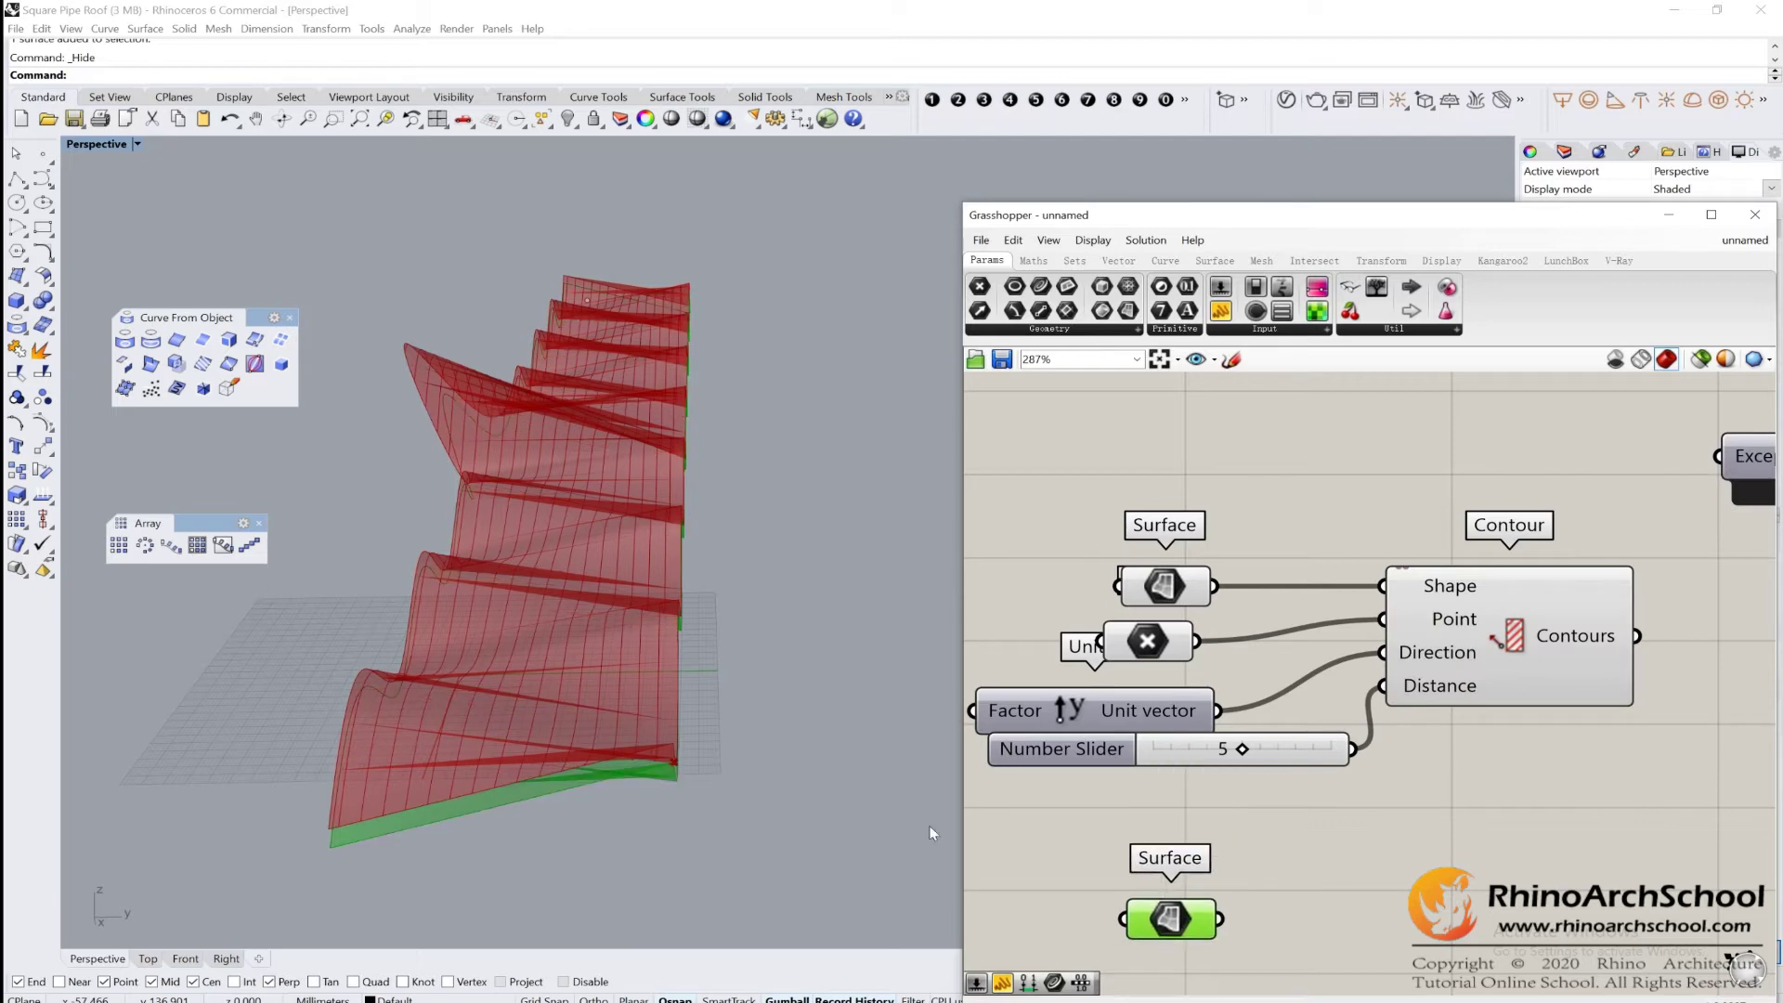
pyautogui.scroll(5, 619, 688)
pyautogui.scroll(-2, 663, 489)
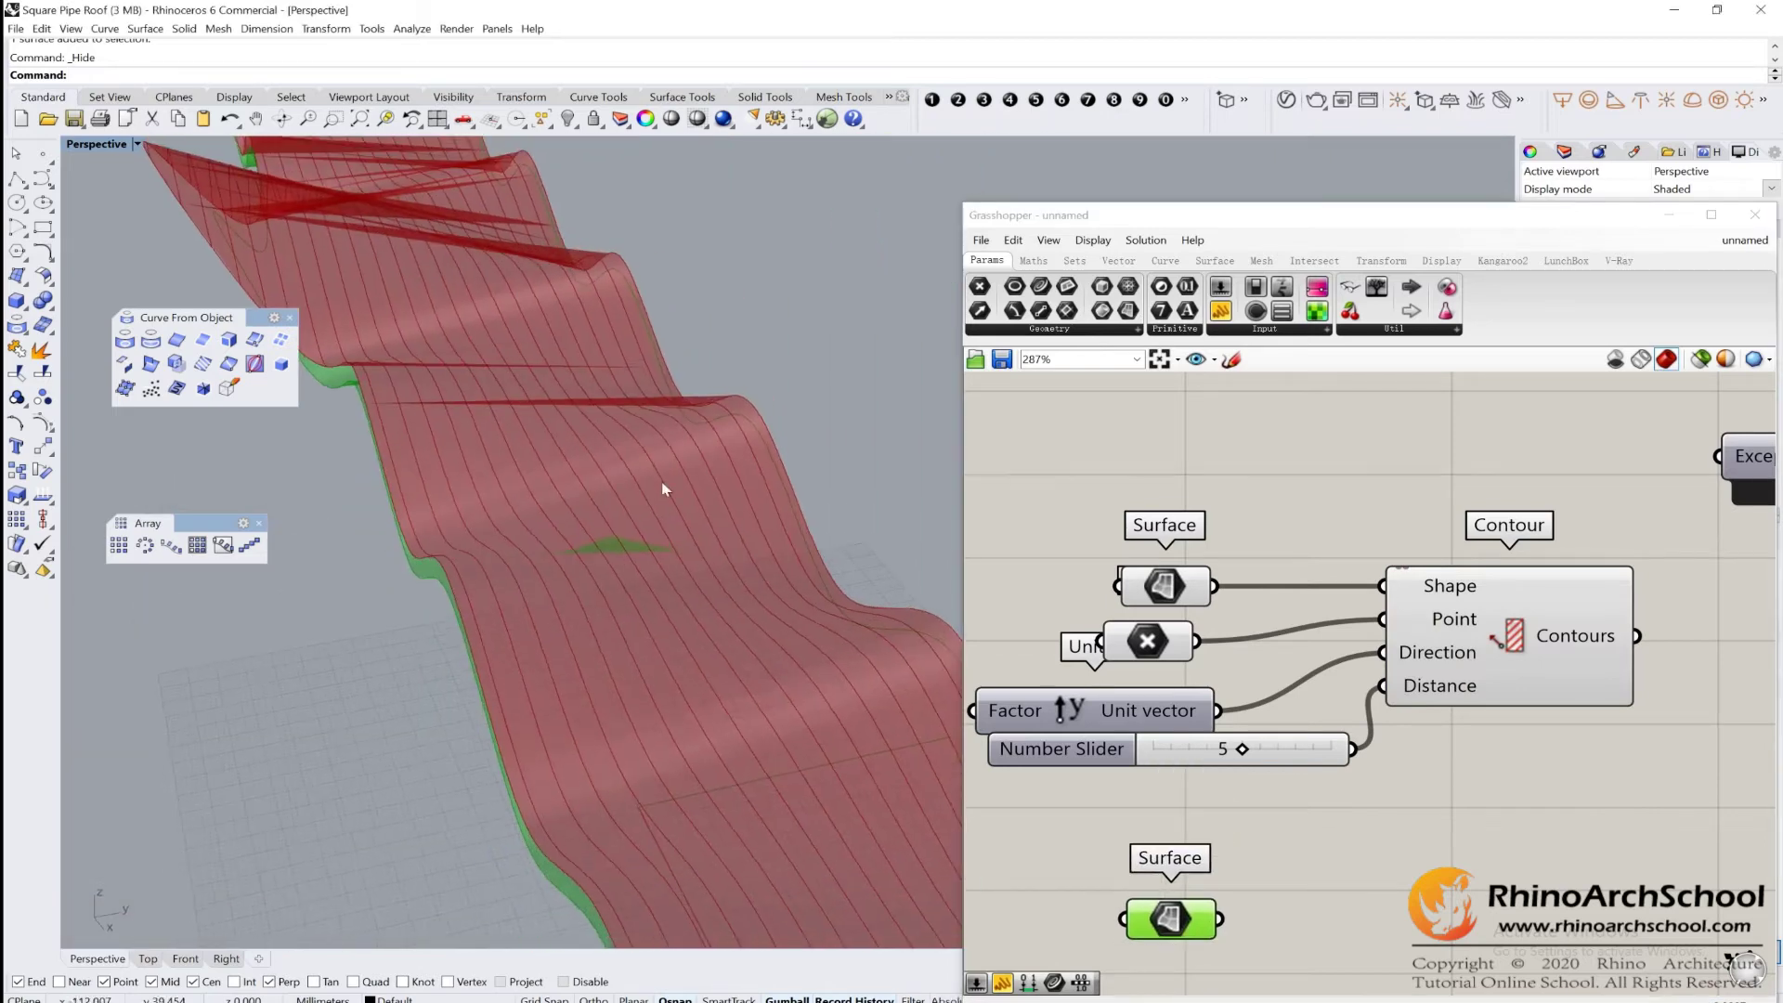
# Replace the Unit Y component with a Unit X vector and connect it to Contour's Direction input.
pyautogui.click(1096, 706)
pyautogui.press('Delete')
pyautogui.doubleClick(1167, 678)
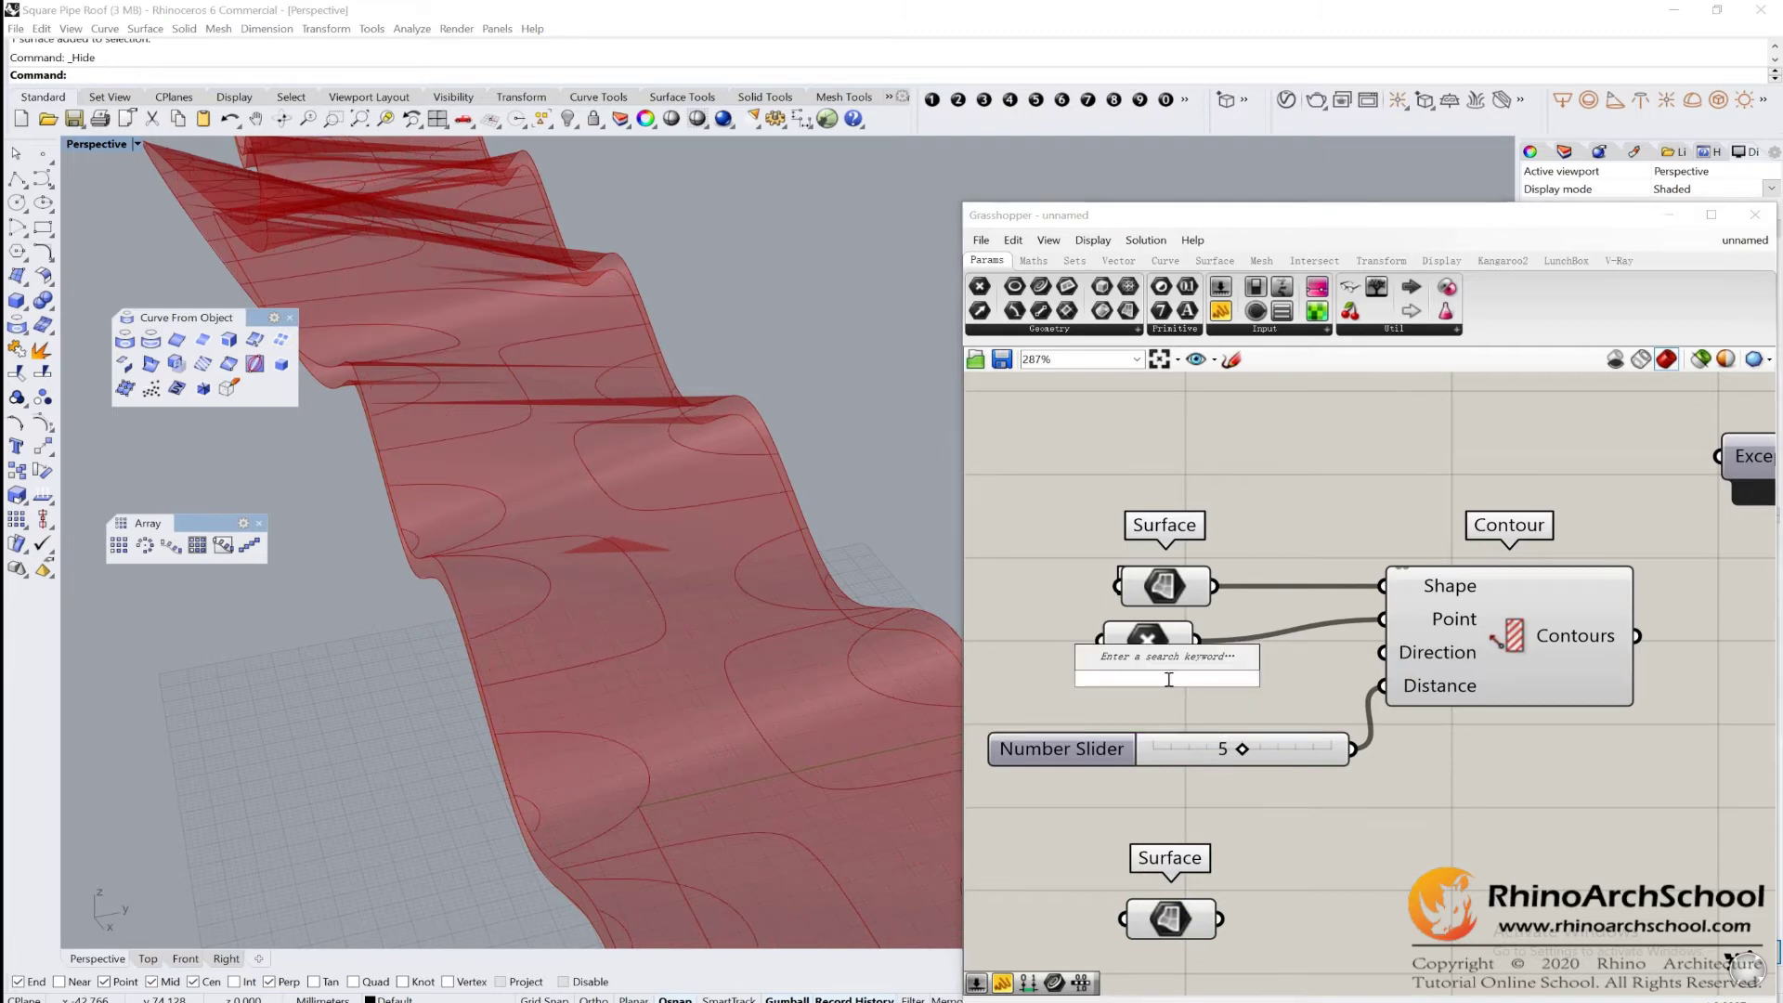
pyautogui.write('x')
pyautogui.press('Return')
pyautogui.click(1167, 679)
pyautogui.moveTo(1167, 678); pyautogui.dragTo(1157, 697)
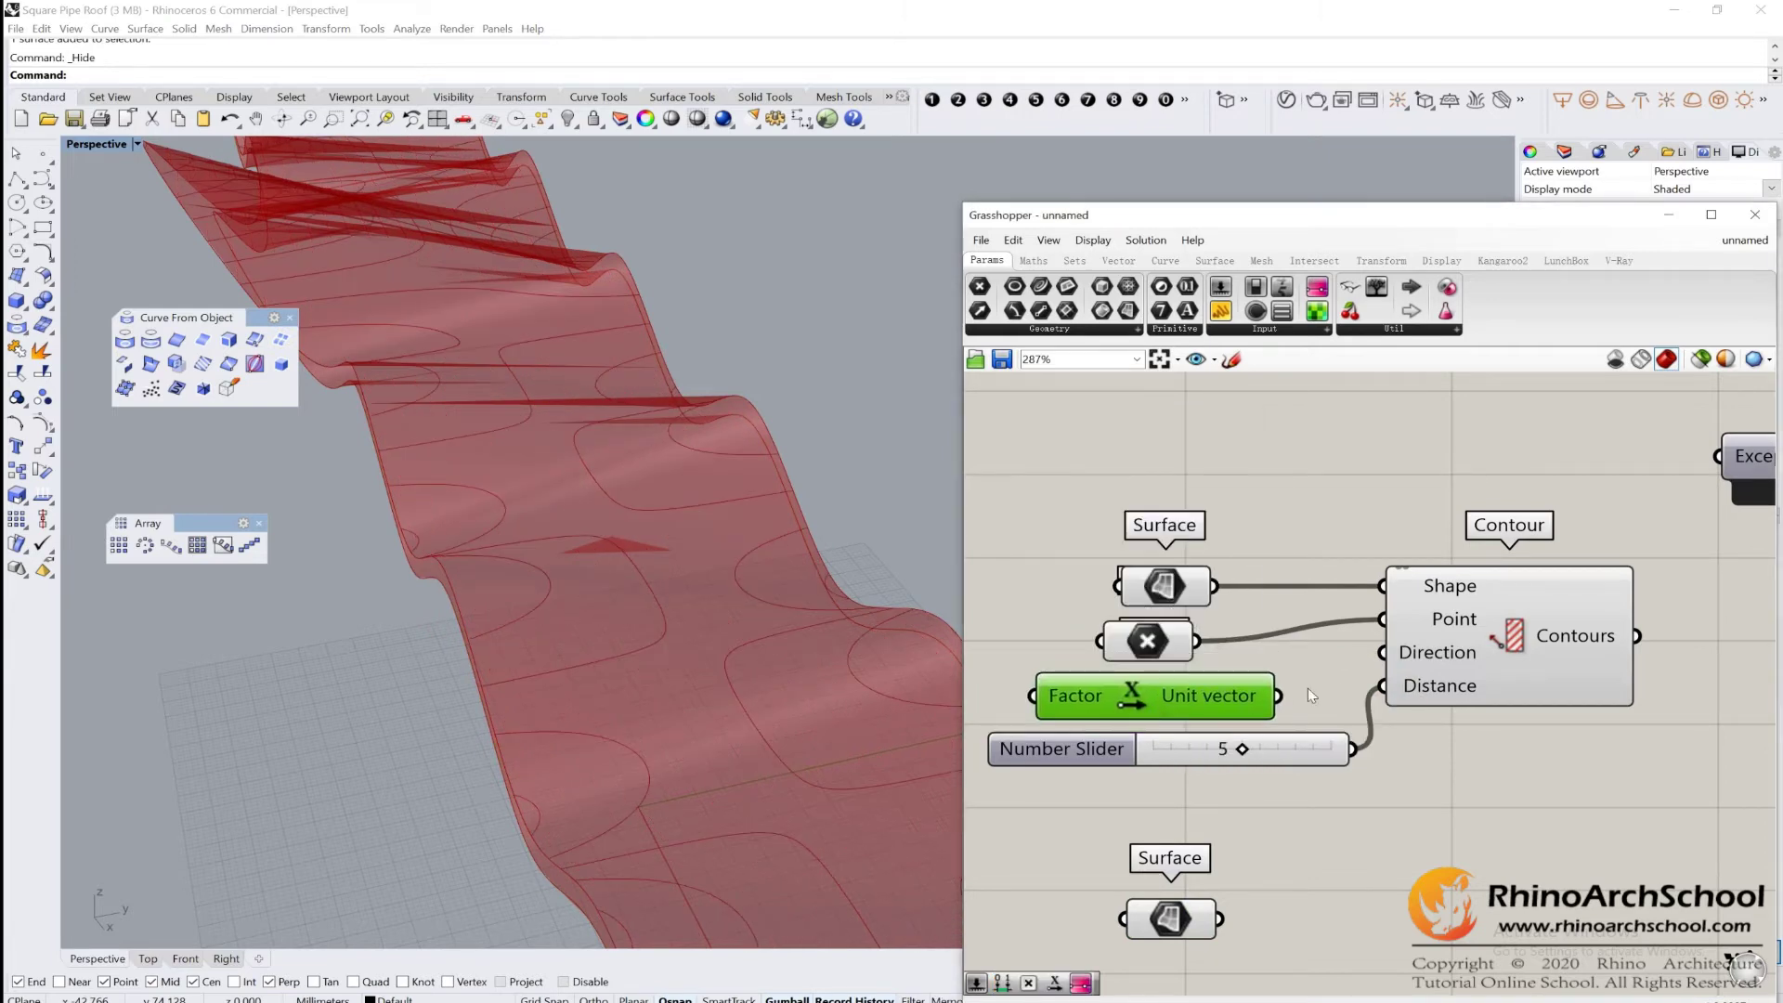
pyautogui.moveTo(1350, 676); pyautogui.dragTo(1383, 652)
# Duplicate the Contour component with all its input components and place the copy below the original group.
pyautogui.scroll(-5, 780, 549)
pyautogui.moveTo(780, 549); pyautogui.dragTo(682, 553, button='right')
pyautogui.scroll(-3, 1192, 653)
pyautogui.scroll(2, 604, 632)
pyautogui.click(1395, 655)
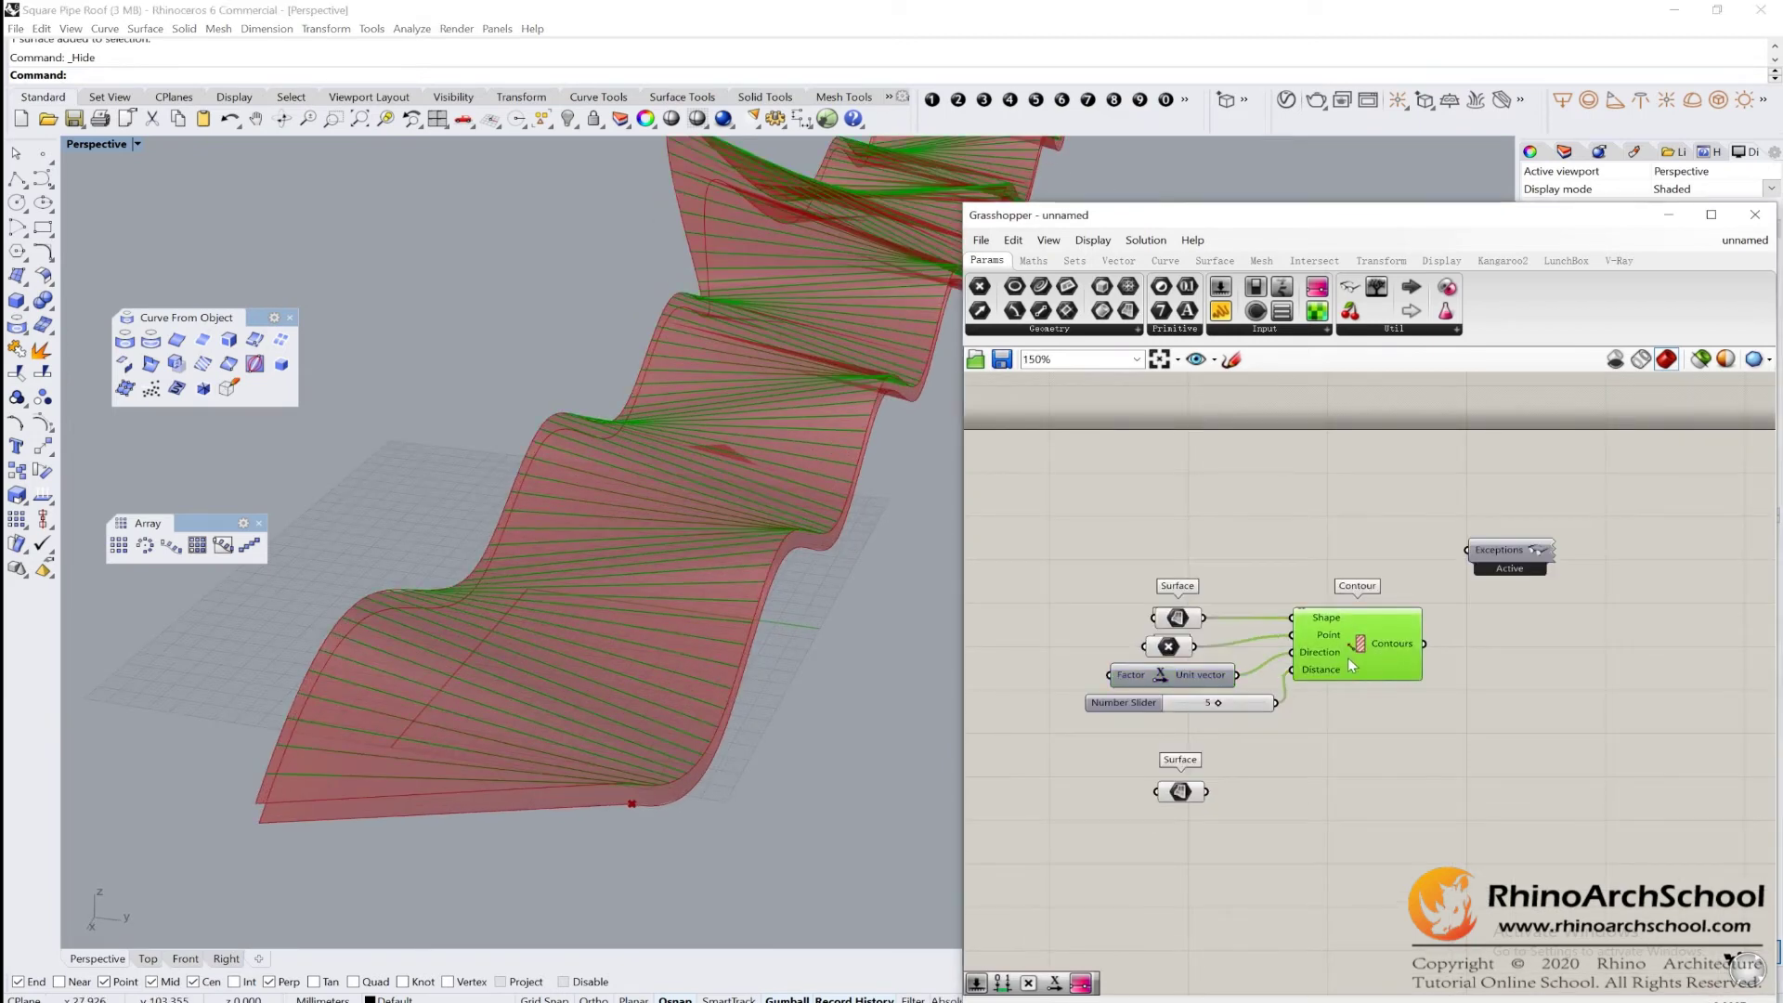
pyautogui.moveTo(1475, 605); pyautogui.dragTo(1094, 721)
pyautogui.hotkey('ctrl', 'c')
pyautogui.hotkey('ctrl', 'v')
pyautogui.moveTo(1412, 672); pyautogui.dragTo(1403, 788)
# Delete the duplicated Surface parameter from the copied contour group.
pyautogui.click(1172, 760)
pyautogui.click(1196, 751)
pyautogui.press('Delete')
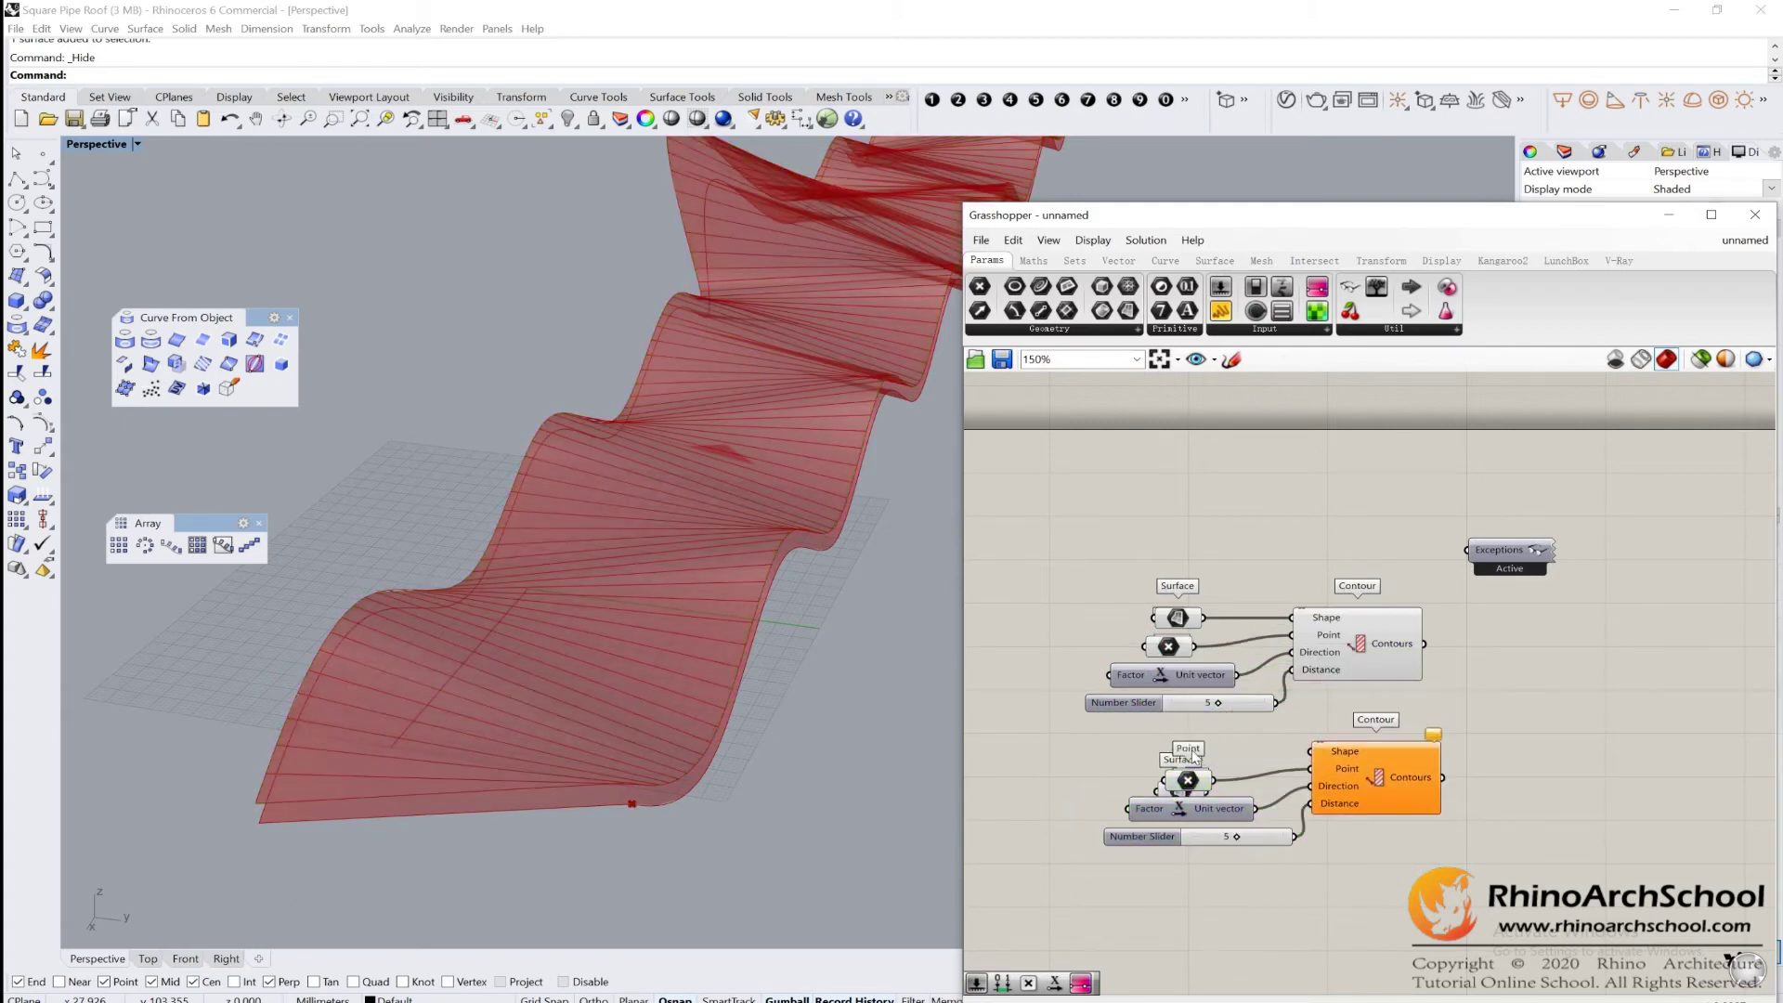
# Connect the second Surface parameter to the copied Contour component's Shape input.
pyautogui.moveTo(1177, 798); pyautogui.dragTo(1308, 751)
pyautogui.moveTo(1468, 699); pyautogui.dragTo(1257, 662, button='right')
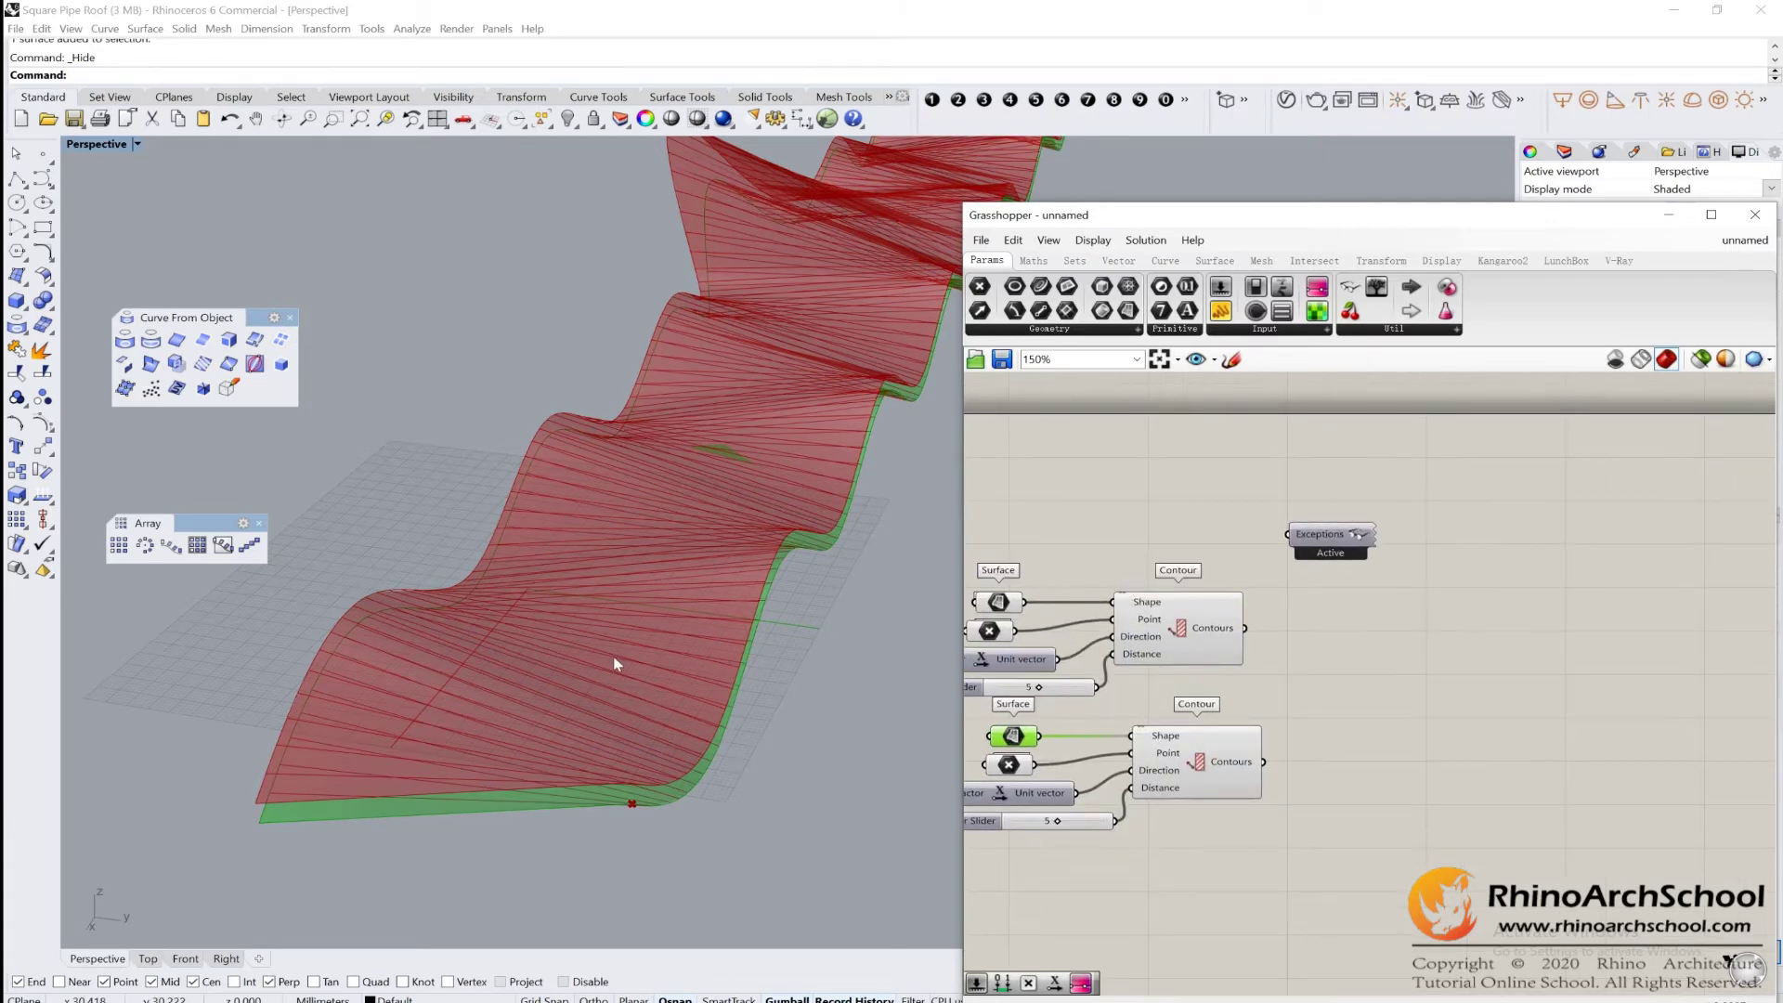
pyautogui.moveTo(613, 663); pyautogui.dragTo(598, 619, button='right')
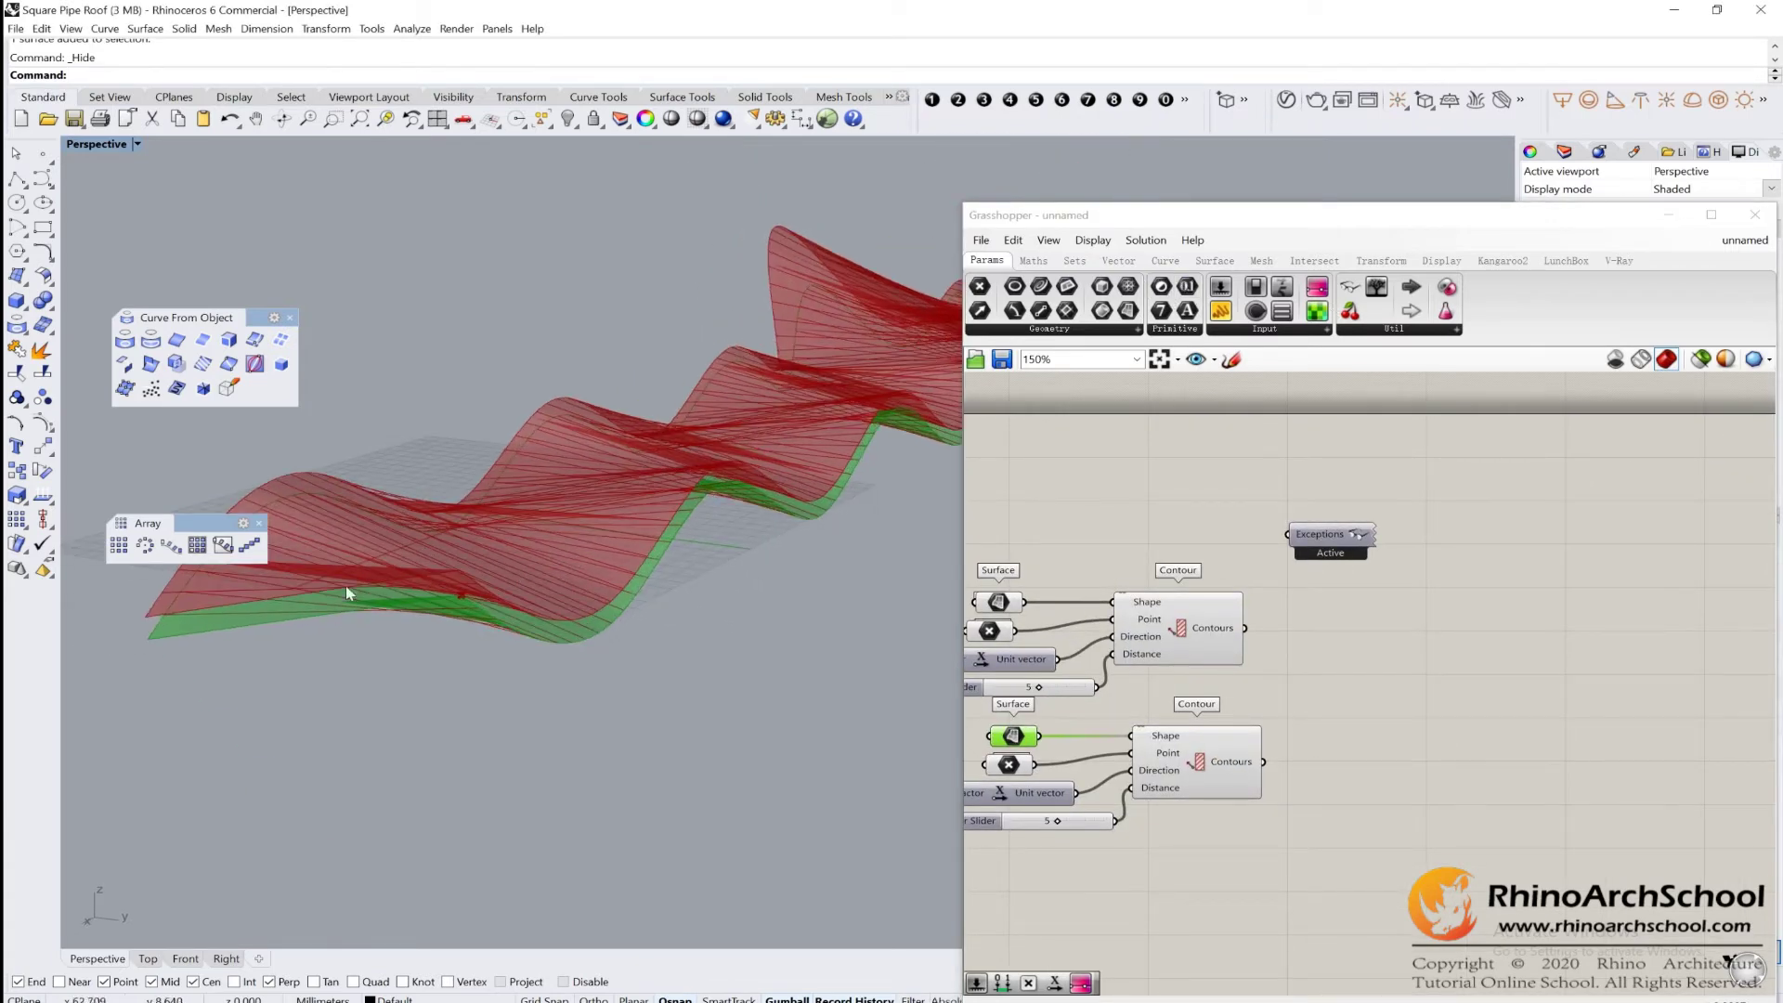
# Add a Loft component and connect the Contours outputs of both Contour components to its Curves input.
pyautogui.click(1215, 260)
pyautogui.moveTo(1184, 315); pyautogui.dragTo(1408, 704)
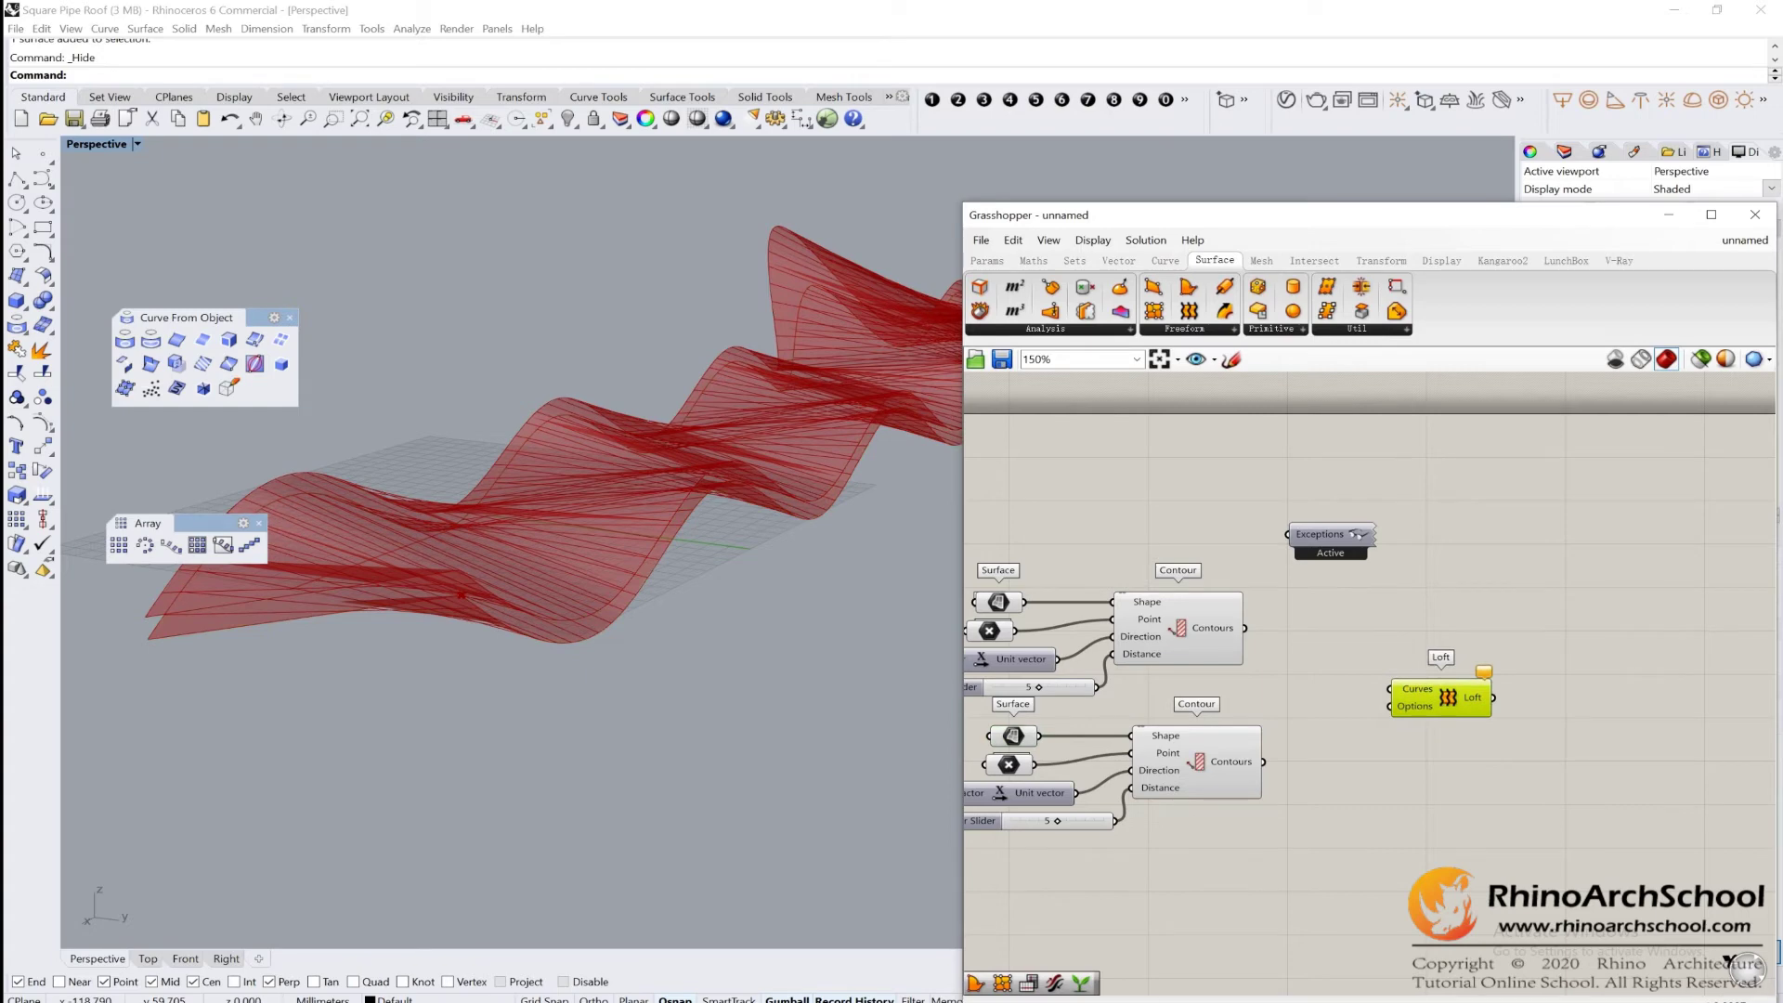
pyautogui.moveTo(1410, 707); pyautogui.dragTo(1386, 692)
pyautogui.keyDown('shift'); pyautogui.moveTo(1312, 757); pyautogui.dragTo(1391, 685); pyautogui.keyUp('shift')
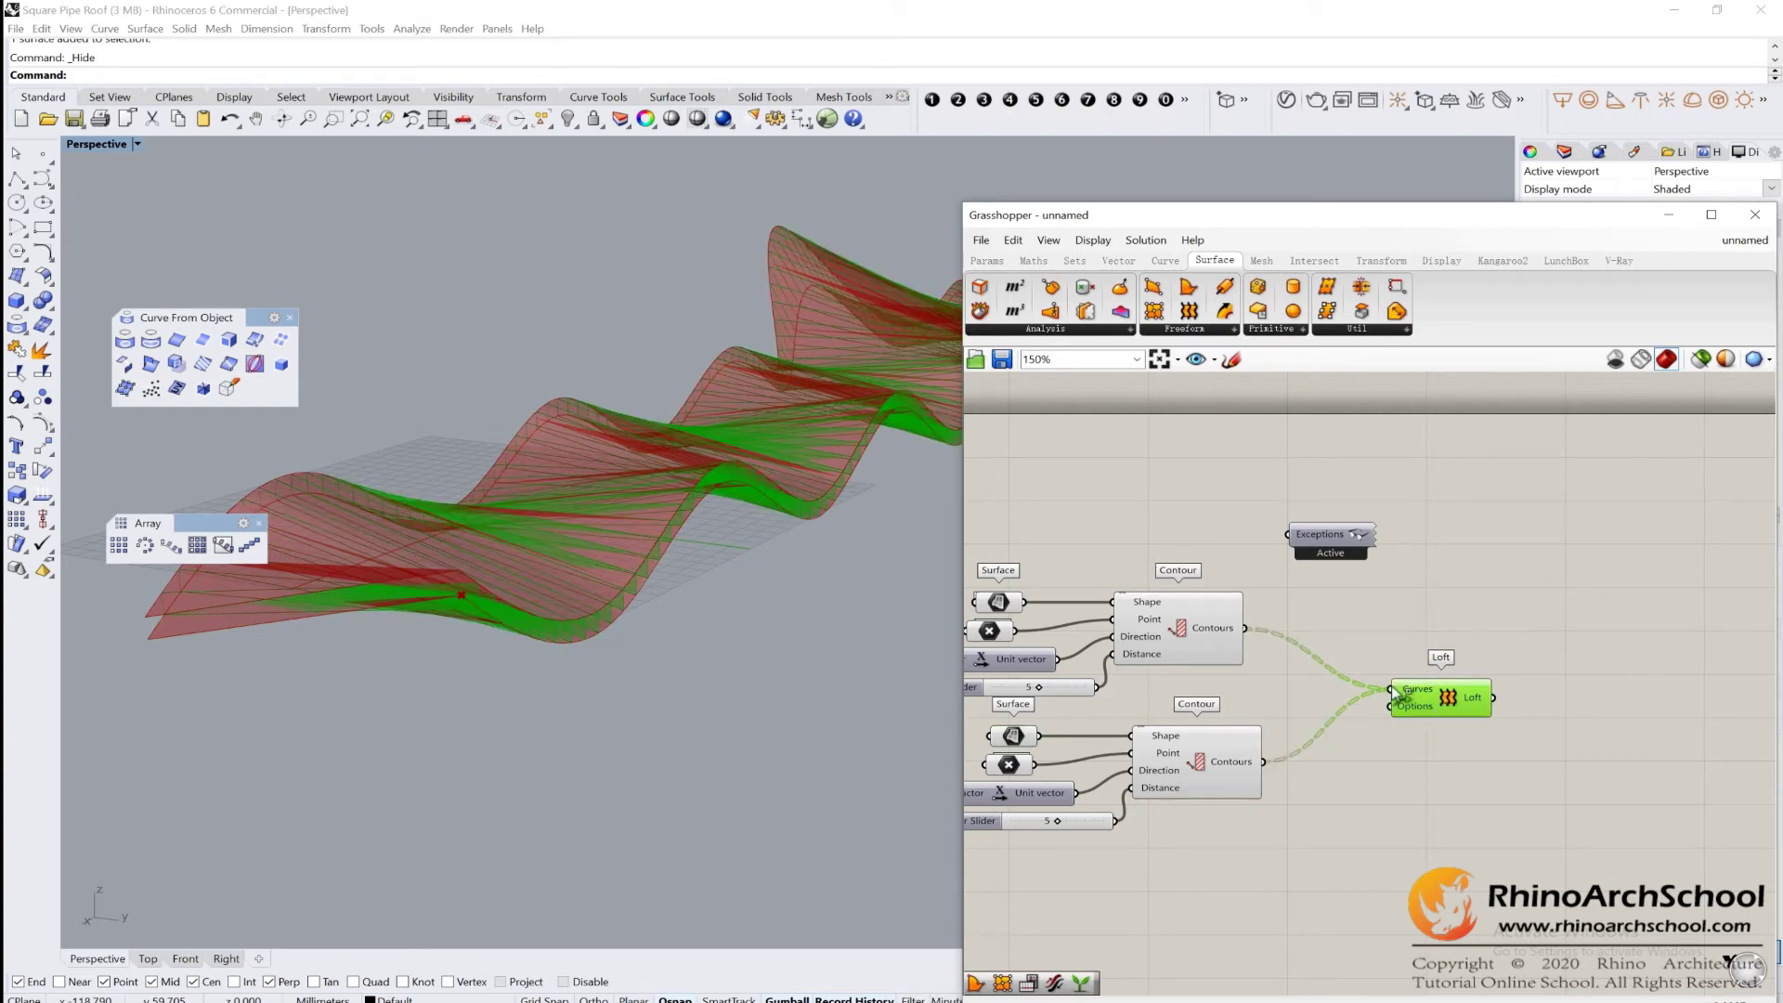
# Restrict the Grasshopper preview to selected components and inspect the lofted strips along the wavy roof.
pyautogui.moveTo(339, 599); pyautogui.dragTo(391, 587, button='right')
pyautogui.click(1698, 363)
pyautogui.moveTo(650, 548)
pyautogui.mouseDown(button='right')
pyautogui.moveTo(493, 601)
pyautogui.moveTo(665, 606)
pyautogui.moveTo(554, 639)
pyautogui.moveTo(381, 651)
pyautogui.moveTo(490, 705)
pyautogui.moveTo(522, 692)
pyautogui.moveTo(544, 636)
pyautogui.moveTo(319, 571)
pyautogui.moveTo(446, 584)
pyautogui.moveTo(620, 550)
pyautogui.moveTo(631, 573)
pyautogui.mouseUp(button='right')
pyautogui.moveTo(829, 713)
pyautogui.mouseDown(button='right')
pyautogui.moveTo(697, 625)
pyautogui.moveTo(734, 624)
pyautogui.mouseUp(button='right')
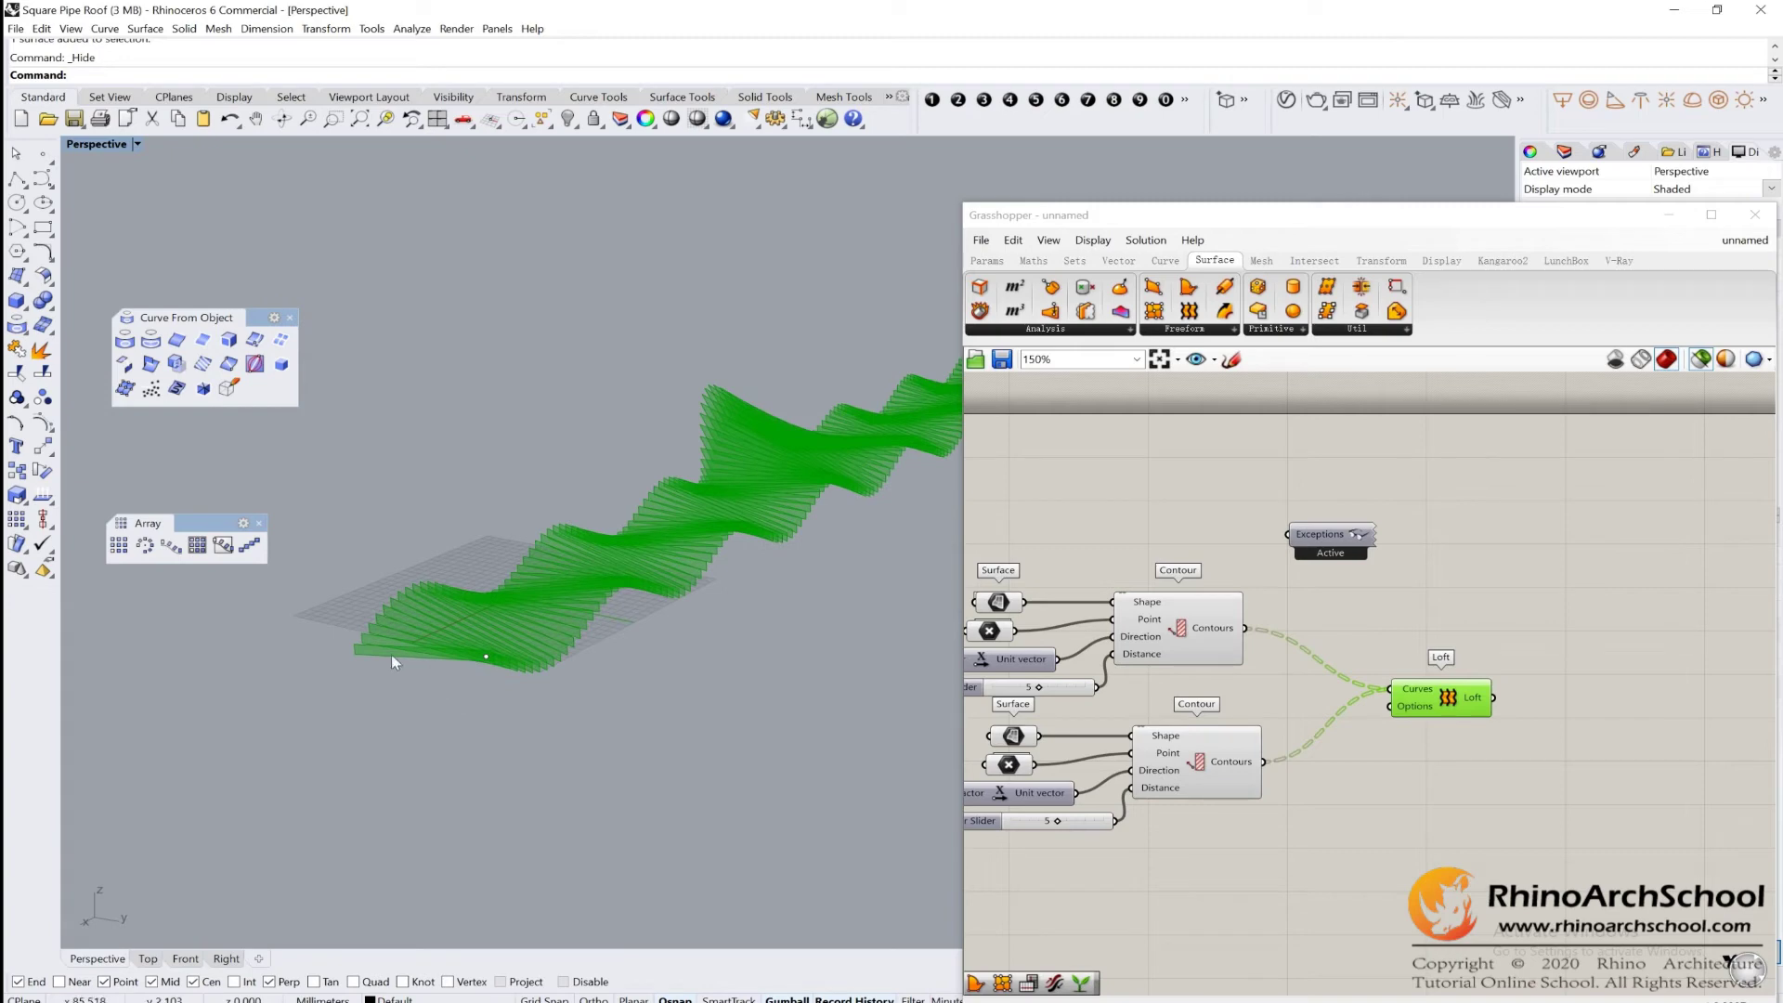
pyautogui.scroll(2, 381, 648)
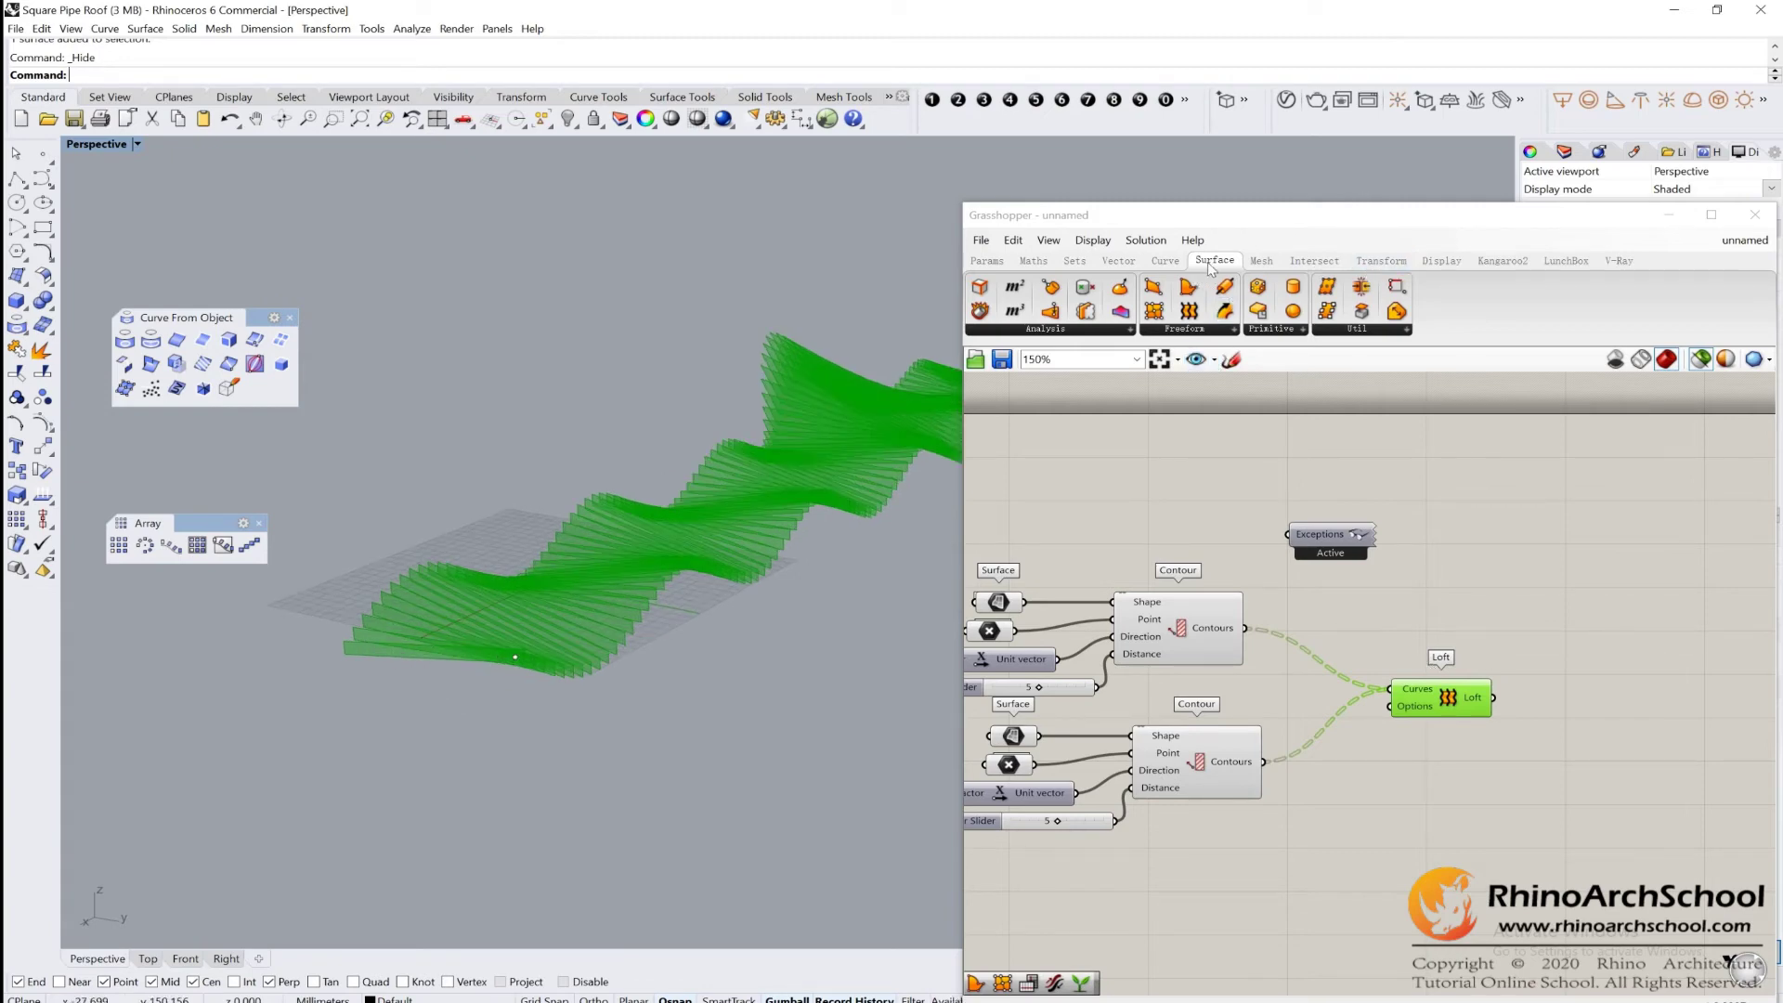
# Add an Extrude component beside Loft and connect the Loft output to its Base input.
pyautogui.click(1184, 330)
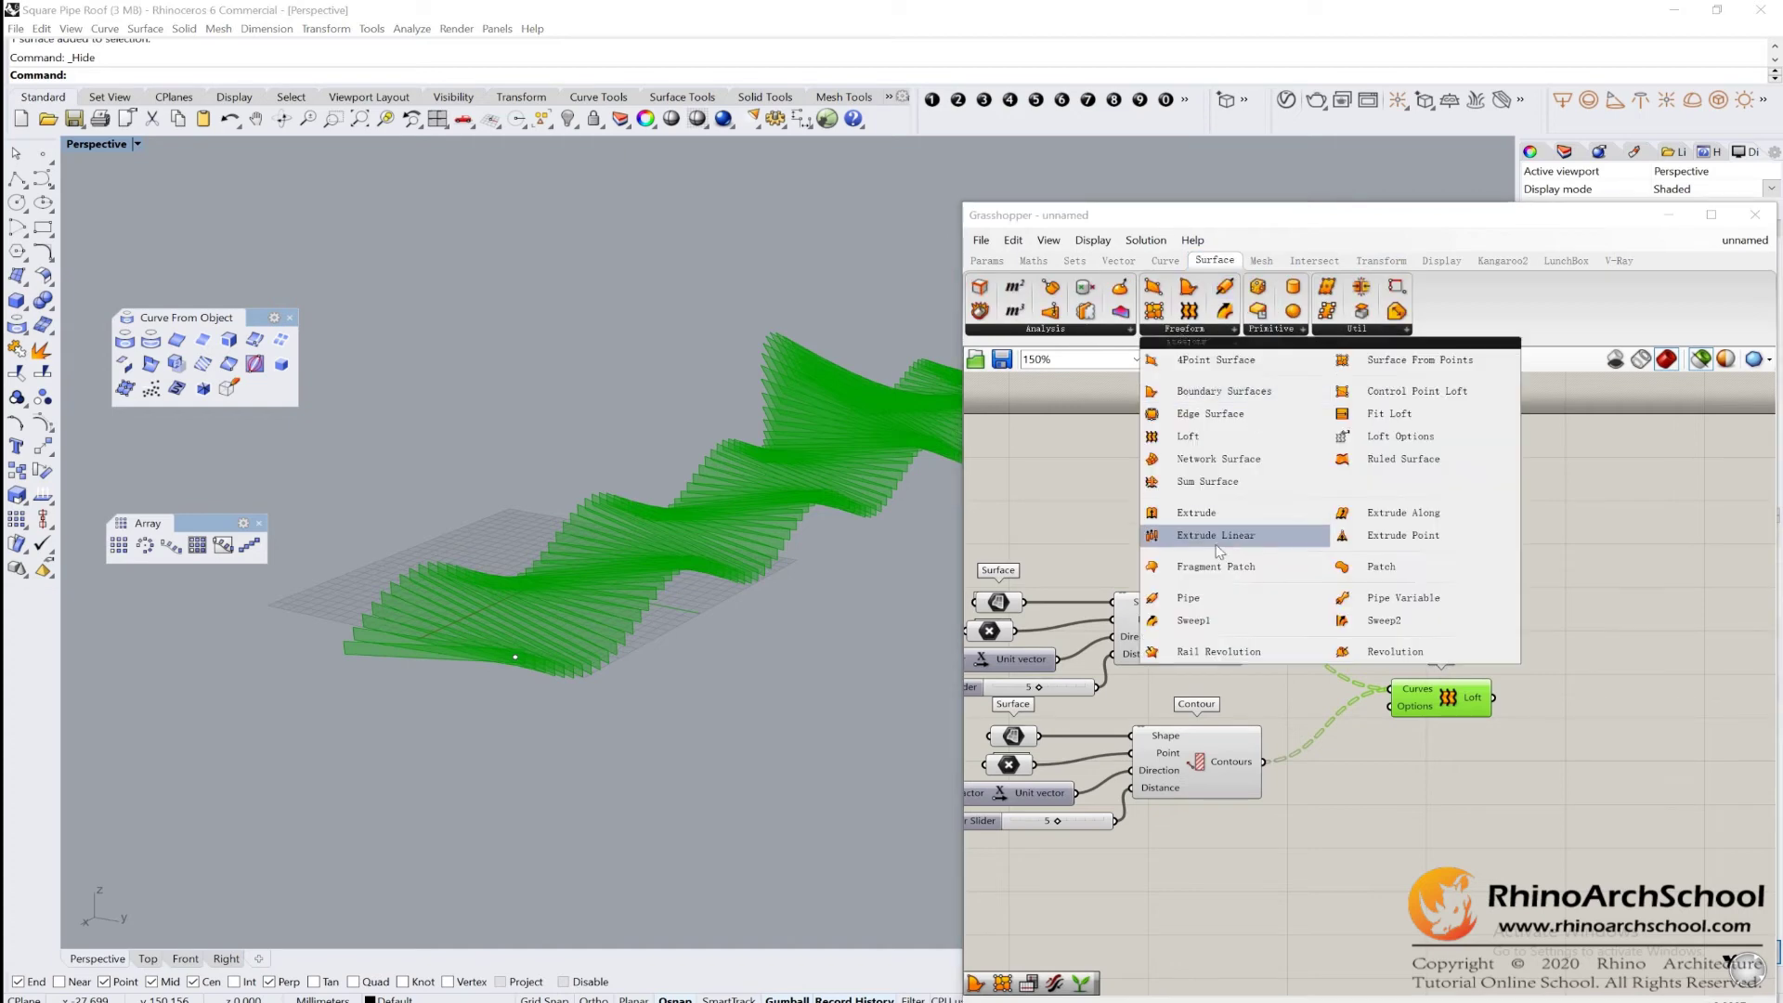
pyautogui.moveTo(1196, 513); pyautogui.dragTo(1596, 732)
# Try a YZ Plane component as the source for Extrude's Direction input.
pyautogui.doubleClick(1545, 711)
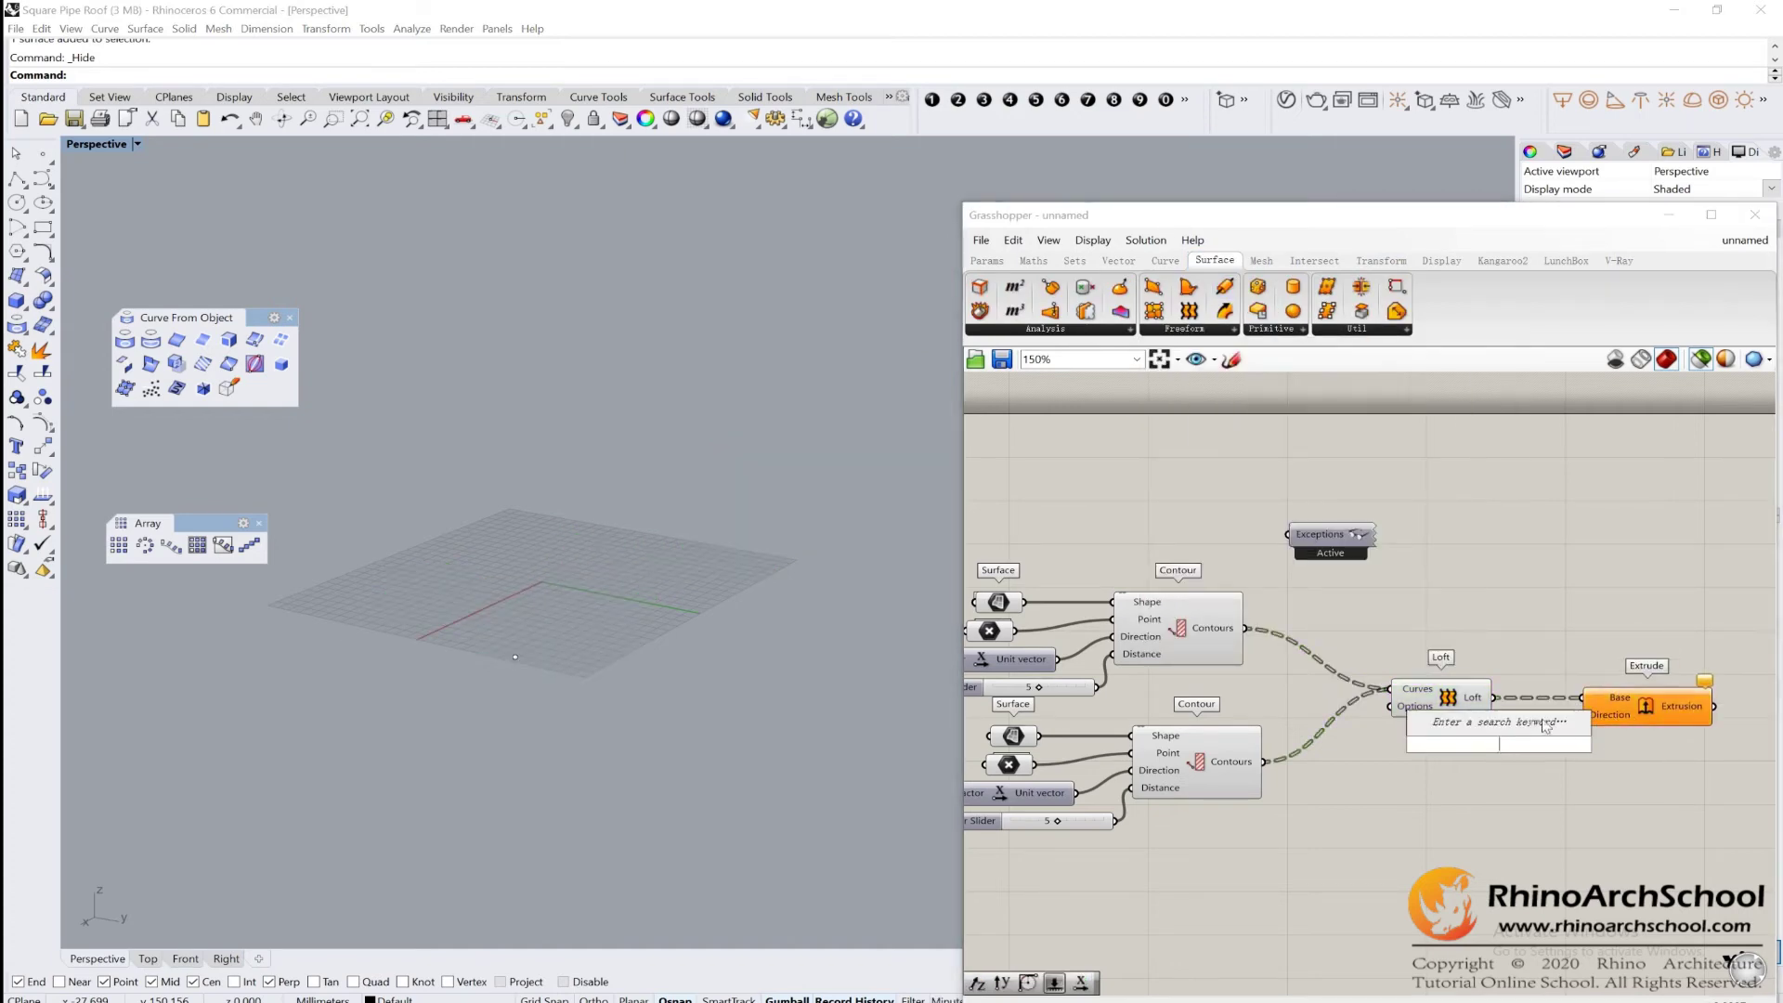
pyautogui.write('y')
pyautogui.press('Return')
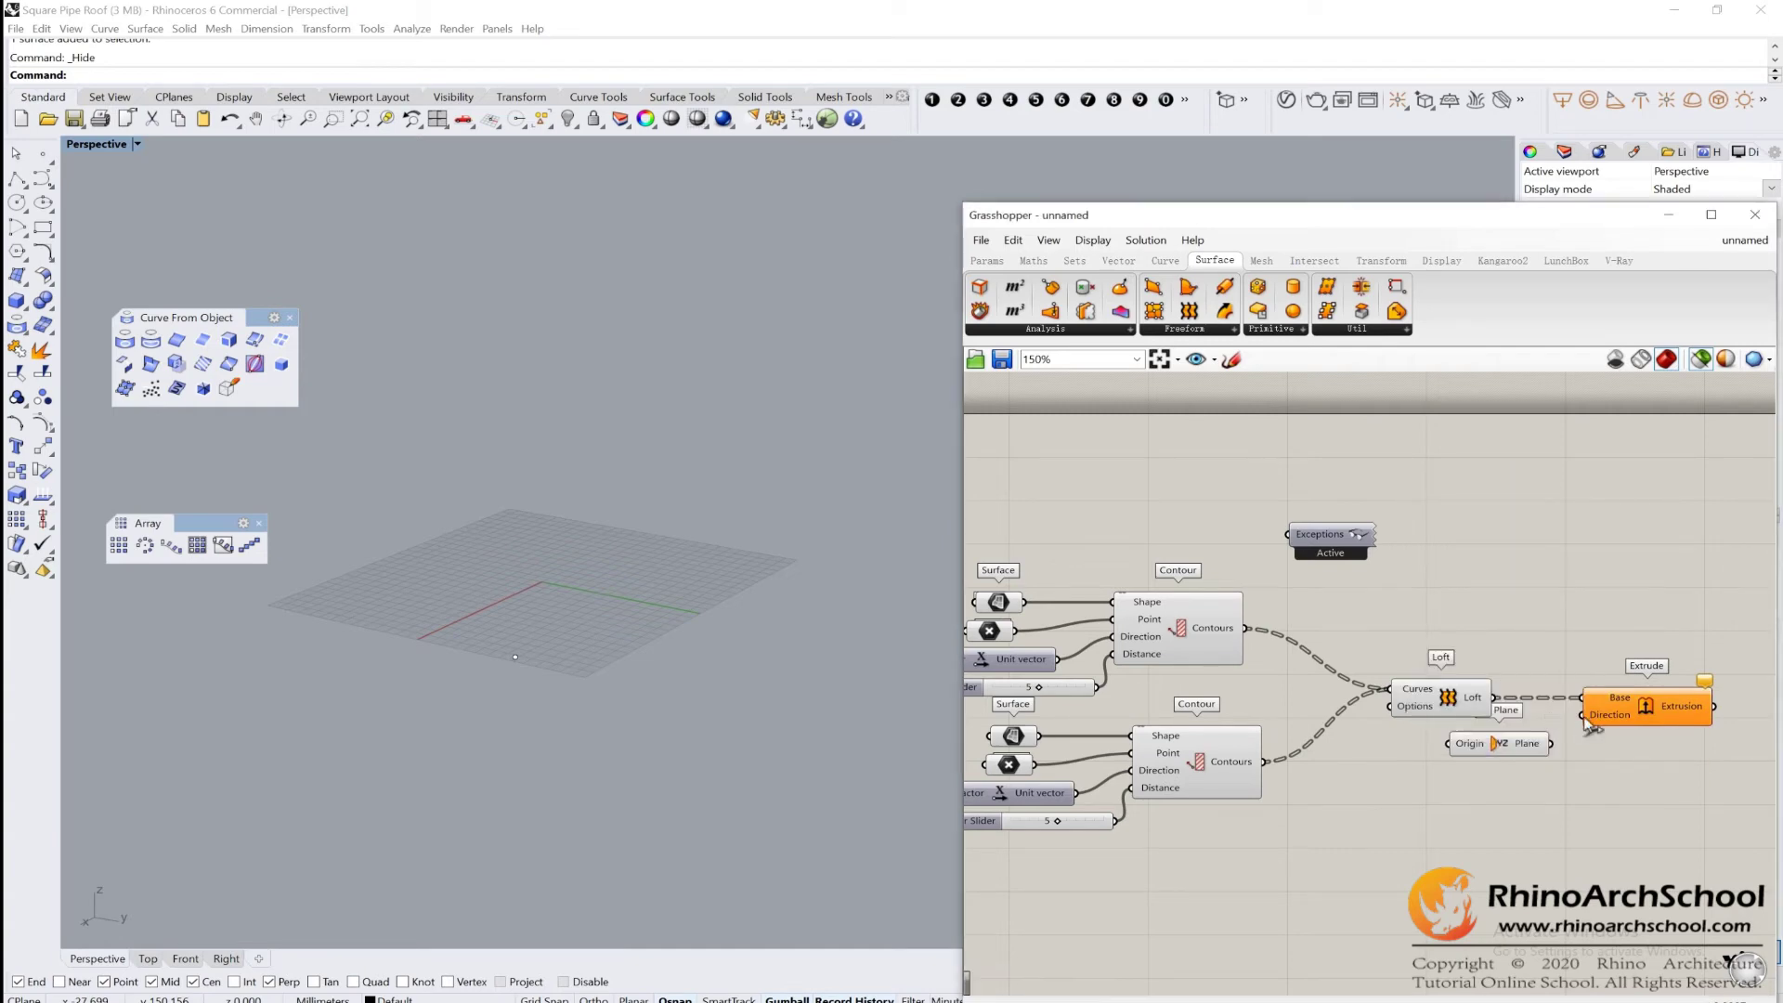
pyautogui.moveTo(1551, 743); pyautogui.dragTo(1620, 703)
pyautogui.click(1618, 707)
# Add a number slider set to 5 below the Loft component and delete the YZ Plane component.
pyautogui.doubleClick(1398, 774)
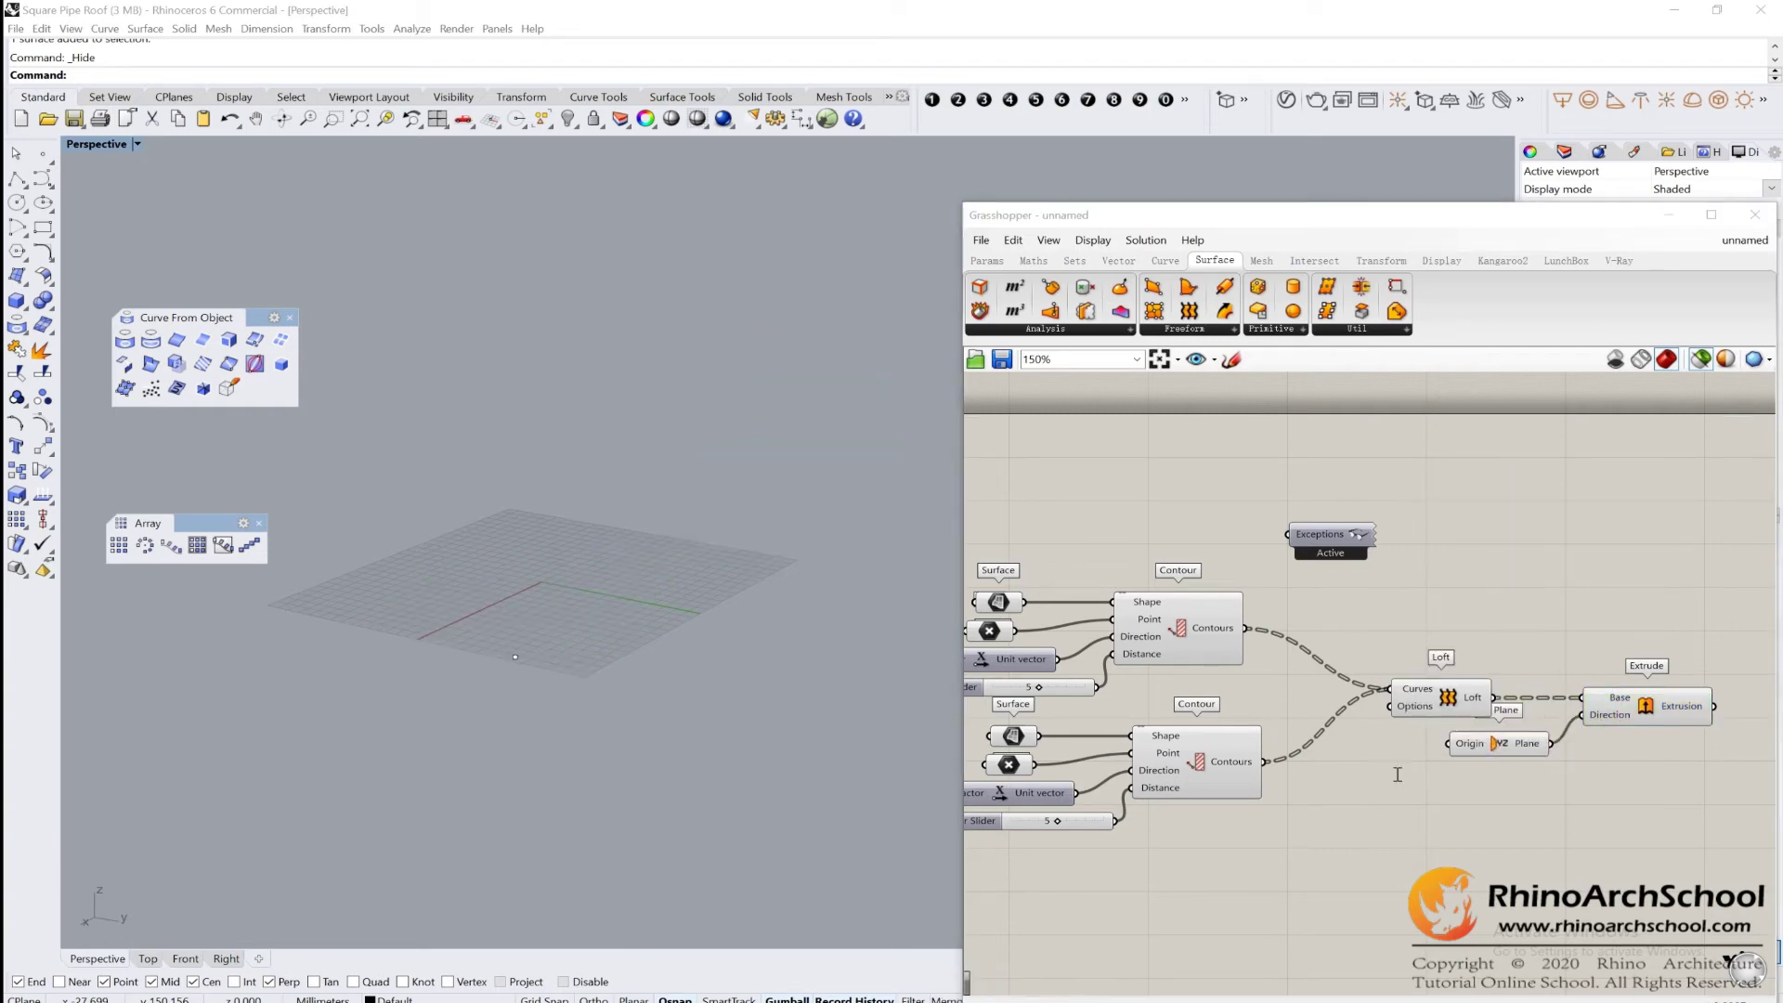
pyautogui.write('slider')
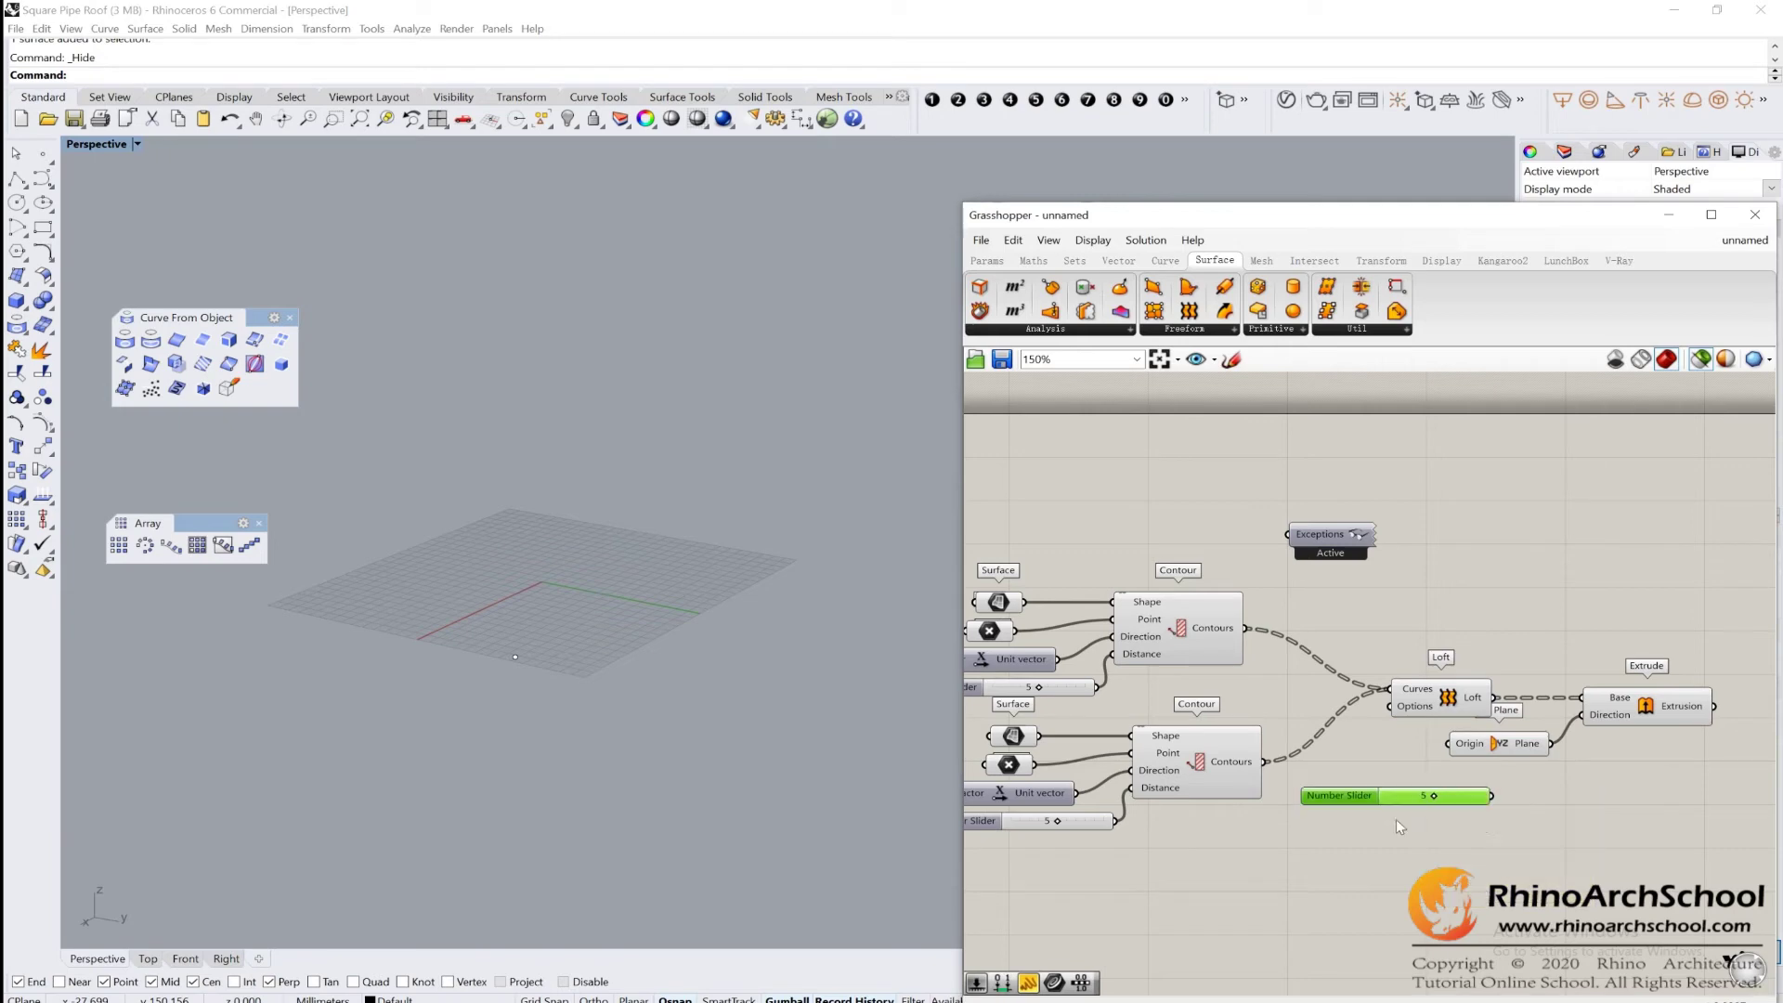
pyautogui.press('Return')
pyautogui.moveTo(1492, 824); pyautogui.dragTo(1484, 776)
pyautogui.scroll(2, 1524, 786)
pyautogui.press('Delete')
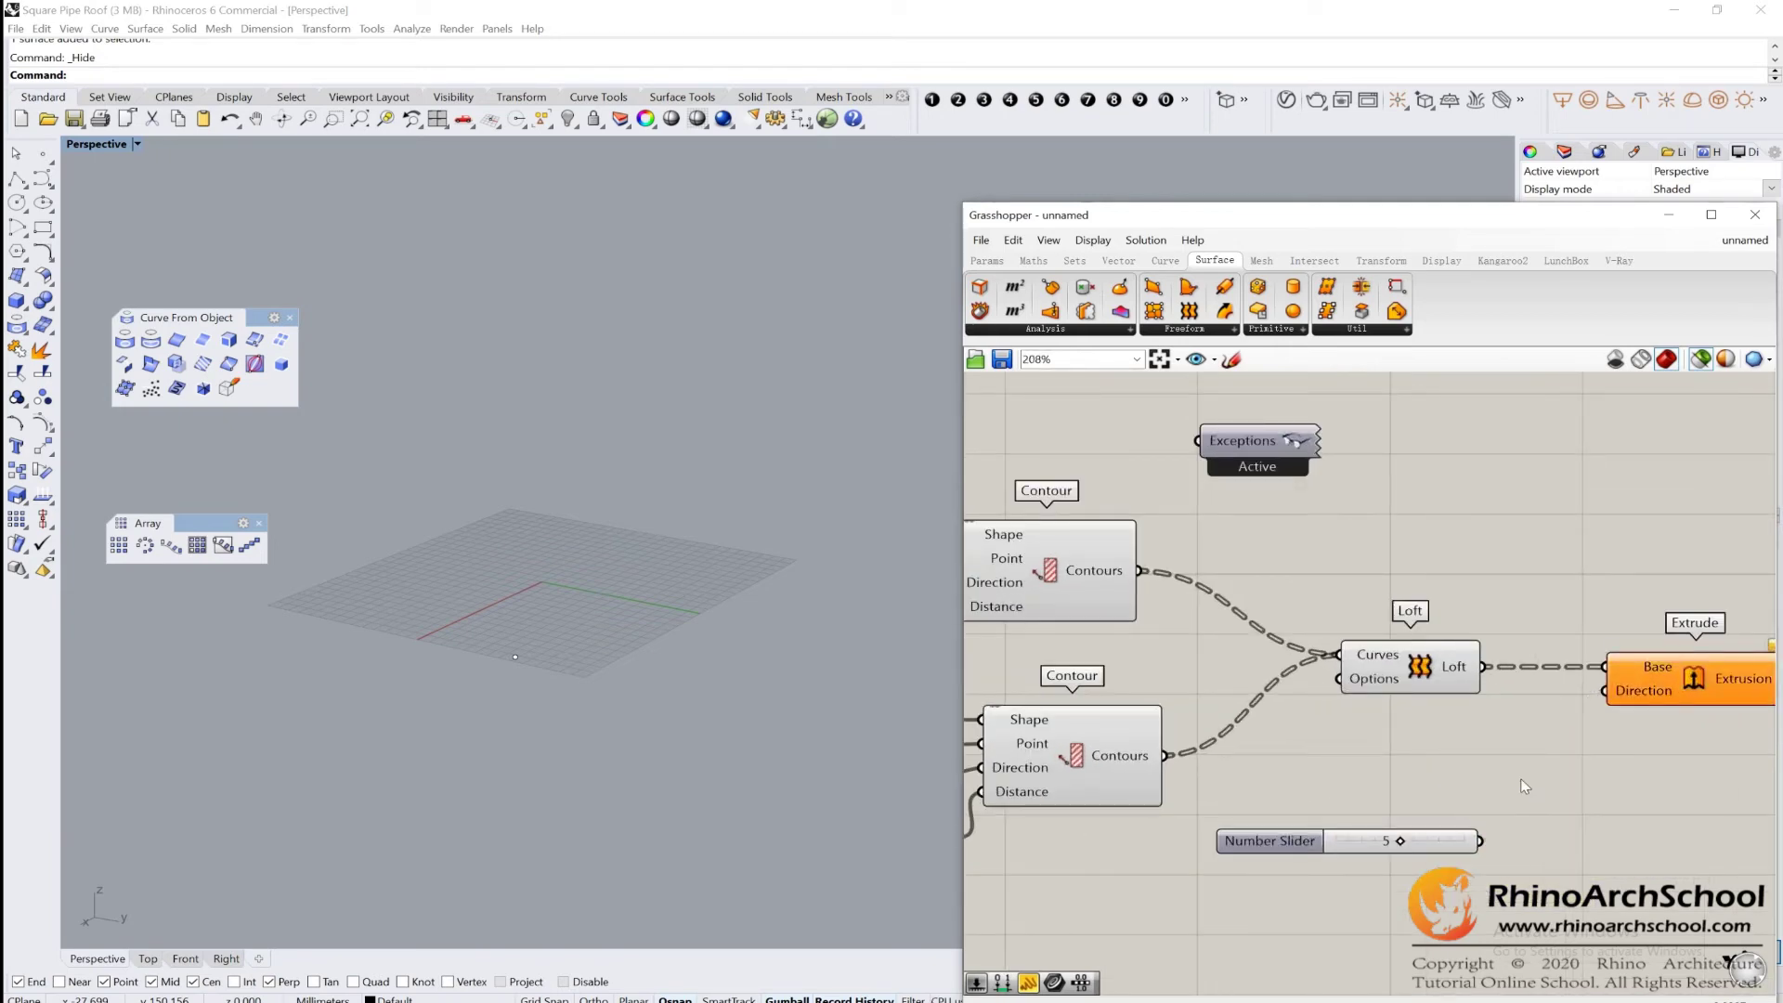
# Add a Unit X vector, feed the slider into its Factor, and connect its output to Extrude's Direction input.
pyautogui.doubleClick(1524, 787)
pyautogui.write('x')
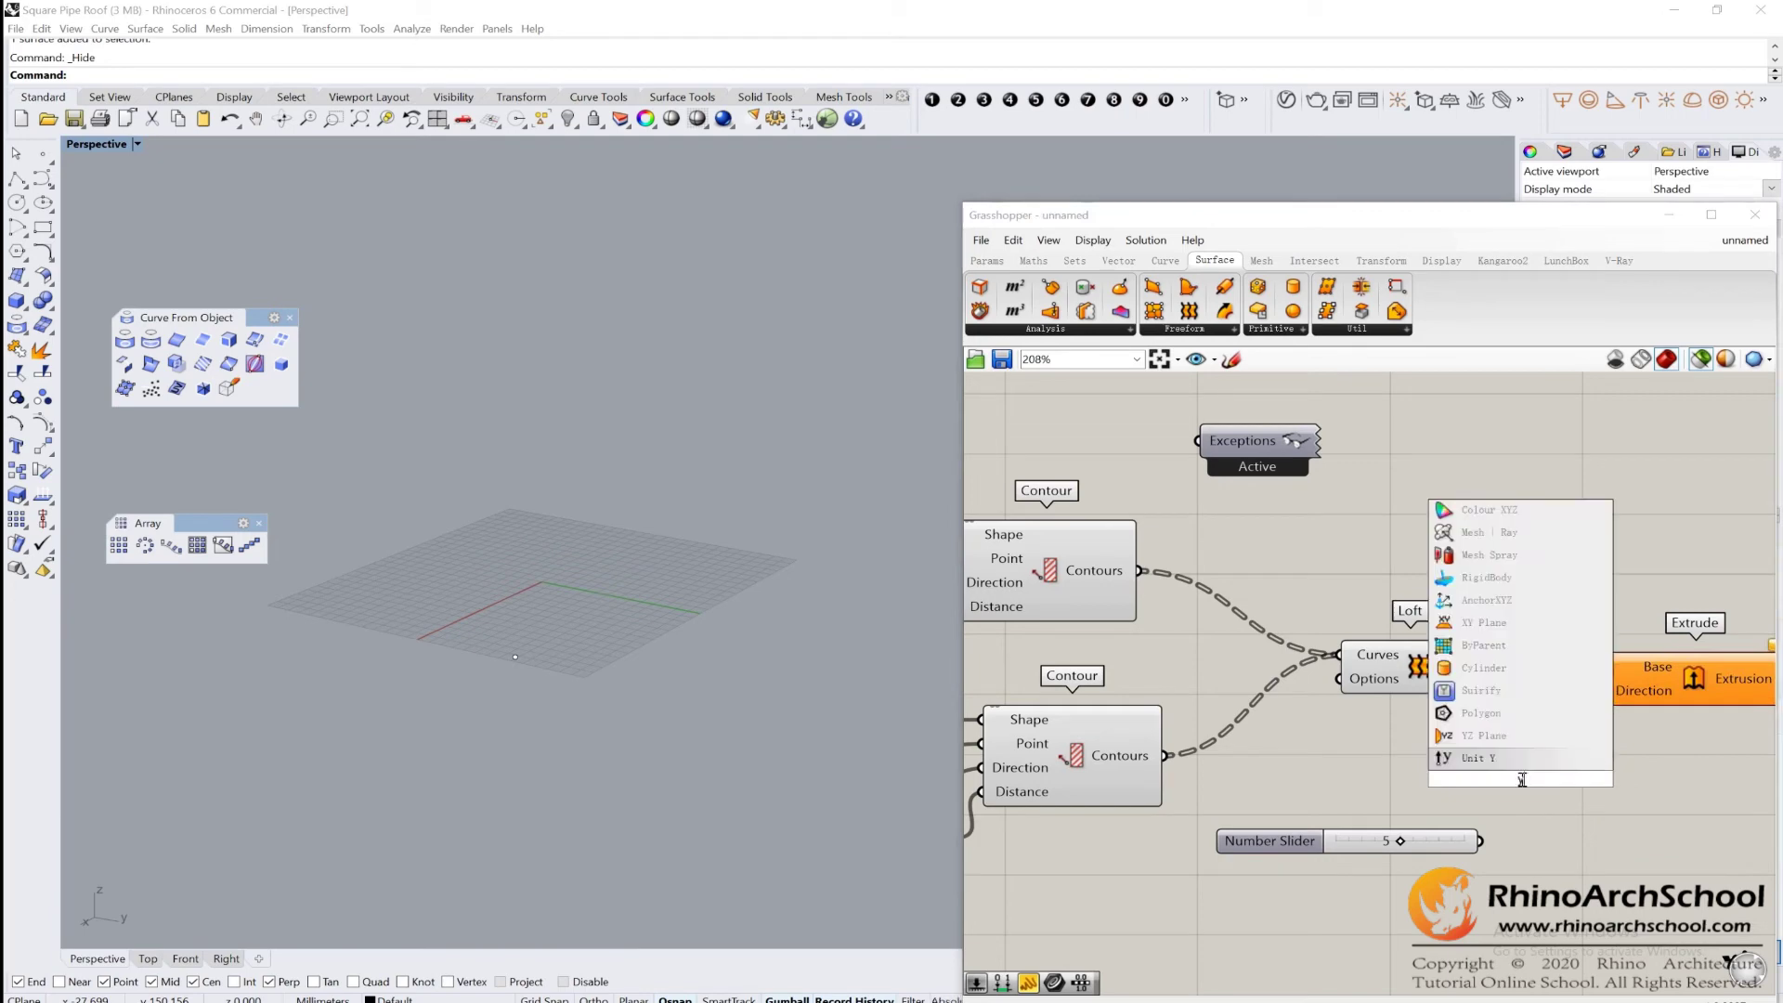
pyautogui.click(1464, 753)
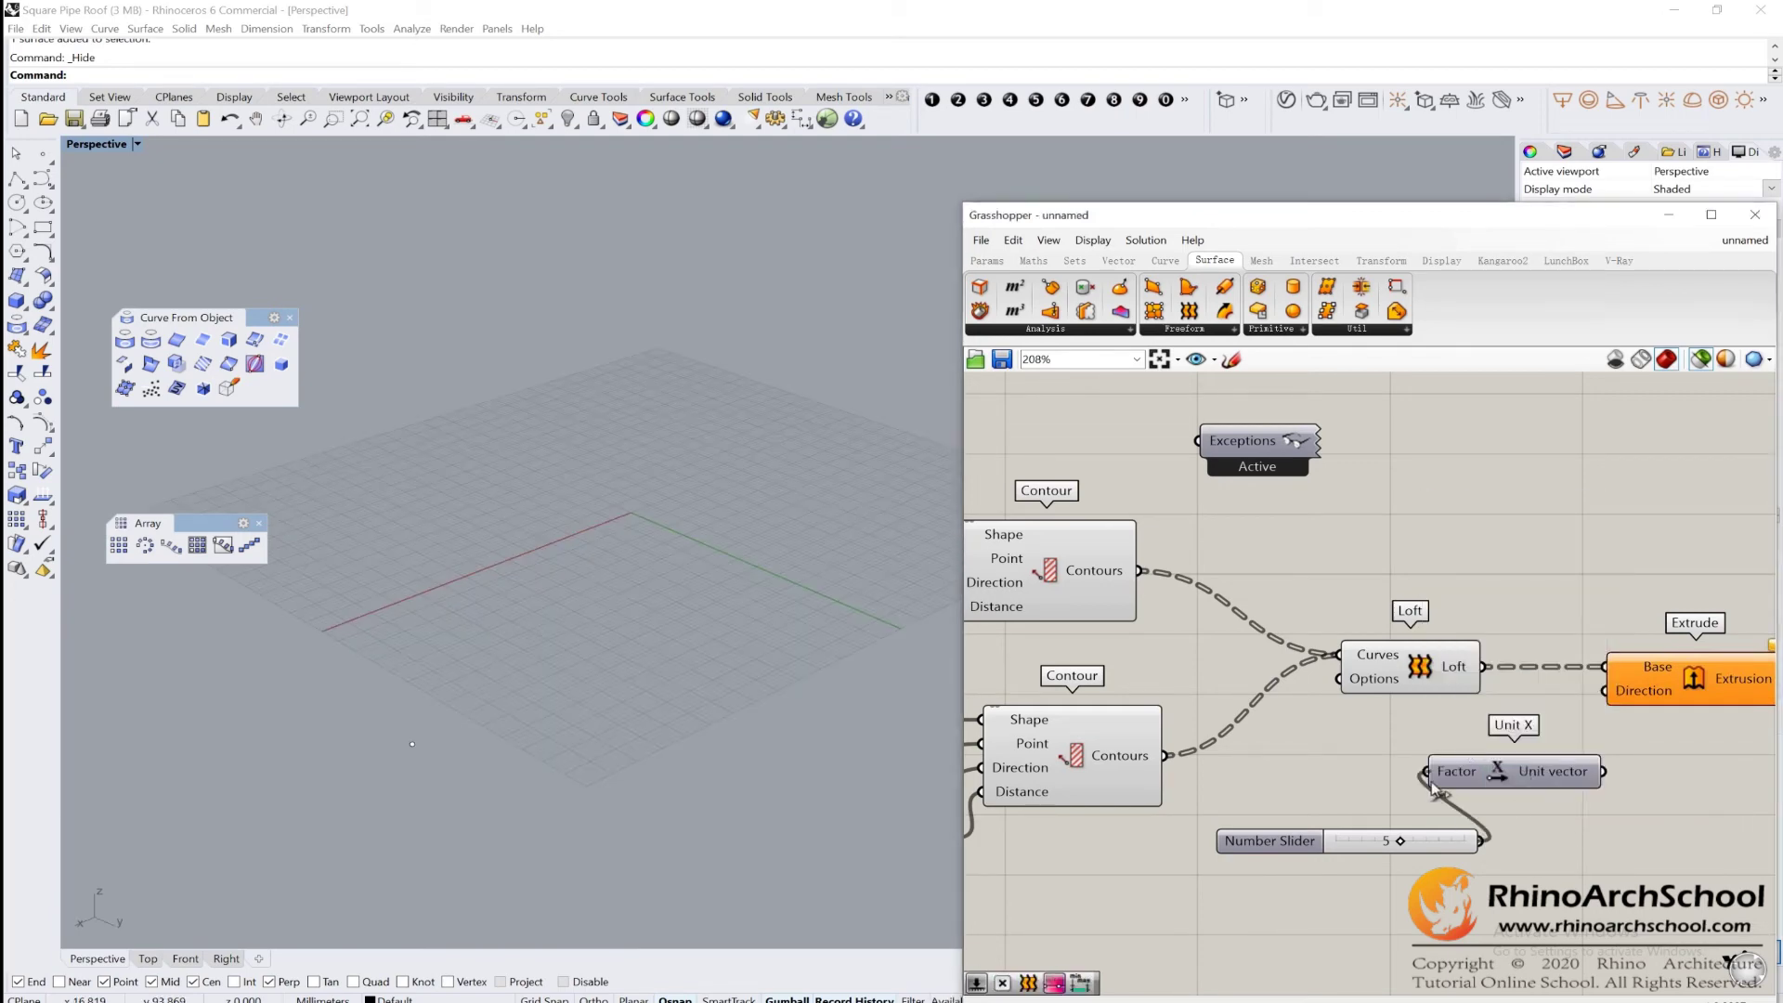
pyautogui.moveTo(1611, 785); pyautogui.dragTo(1620, 697)
pyautogui.moveTo(663, 650); pyautogui.dragTo(643, 582, button='right')
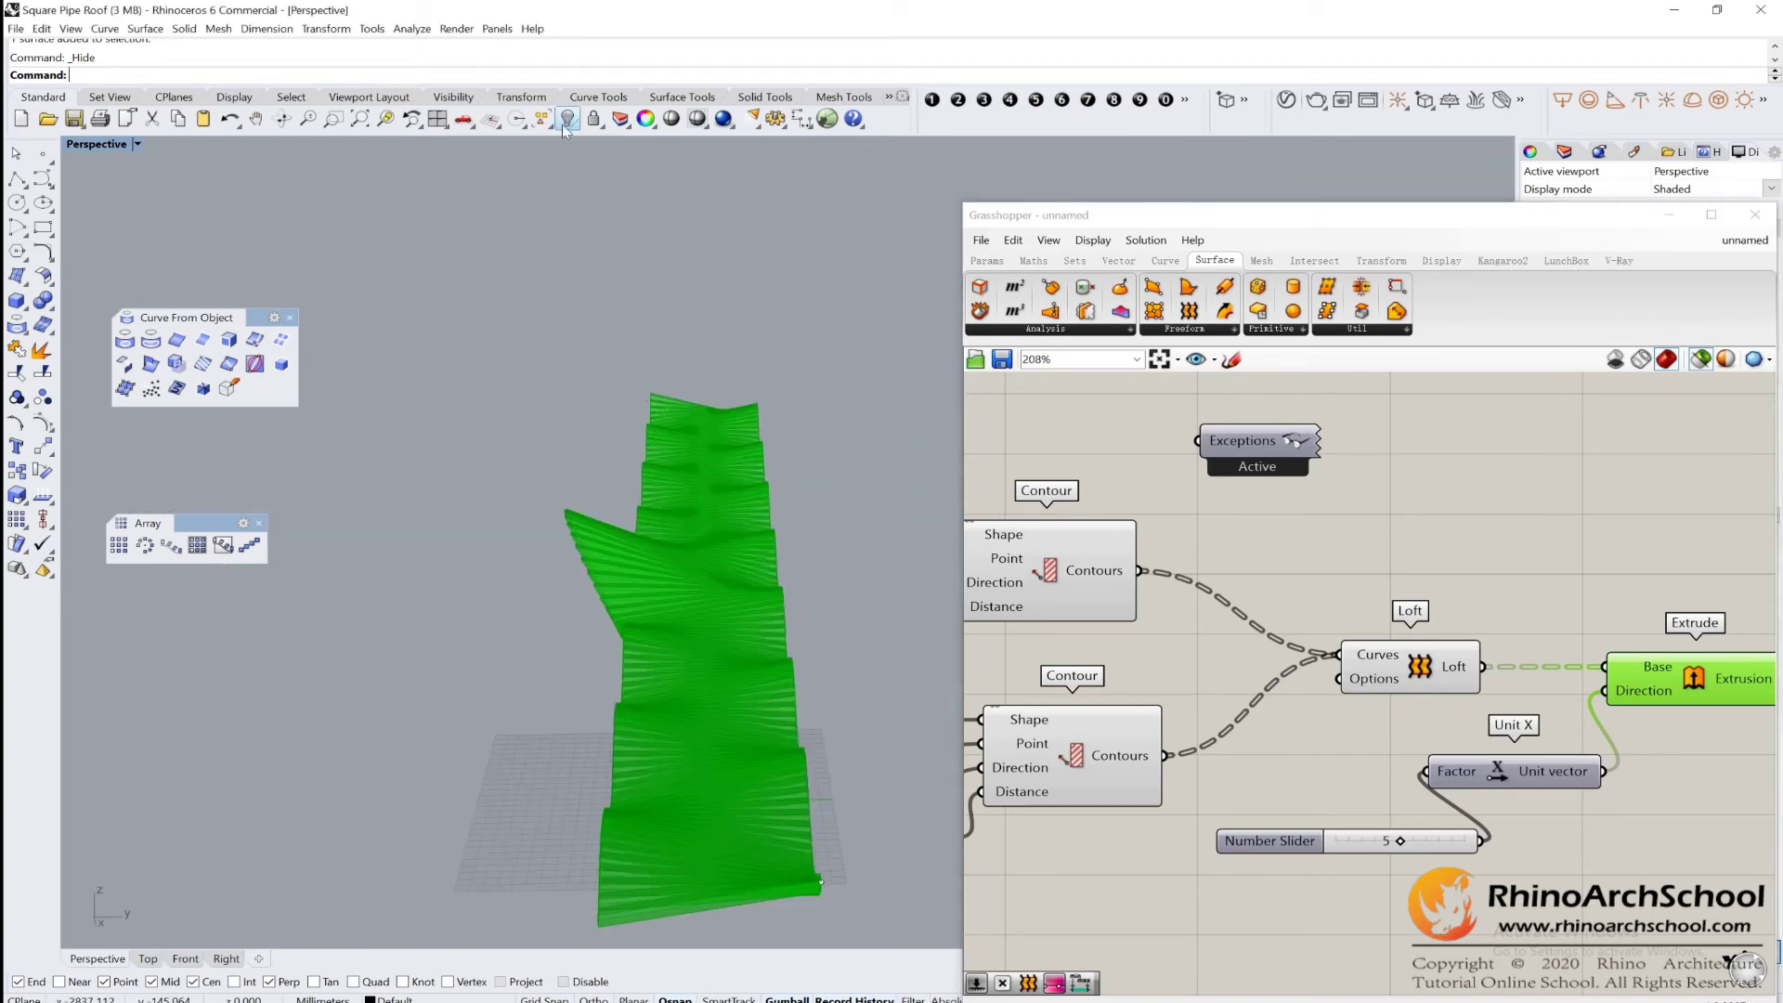
# Show the hidden Rhino objects and delete the extra wavy surface overlapping the roof.
pyautogui.scroll(-6, 626, 312)
pyautogui.moveTo(716, 385)
pyautogui.mouseDown(button='right')
pyautogui.moveTo(754, 392)
pyautogui.moveTo(666, 420)
pyautogui.moveTo(718, 447)
pyautogui.mouseUp(button='right')
pyautogui.click(729, 407)
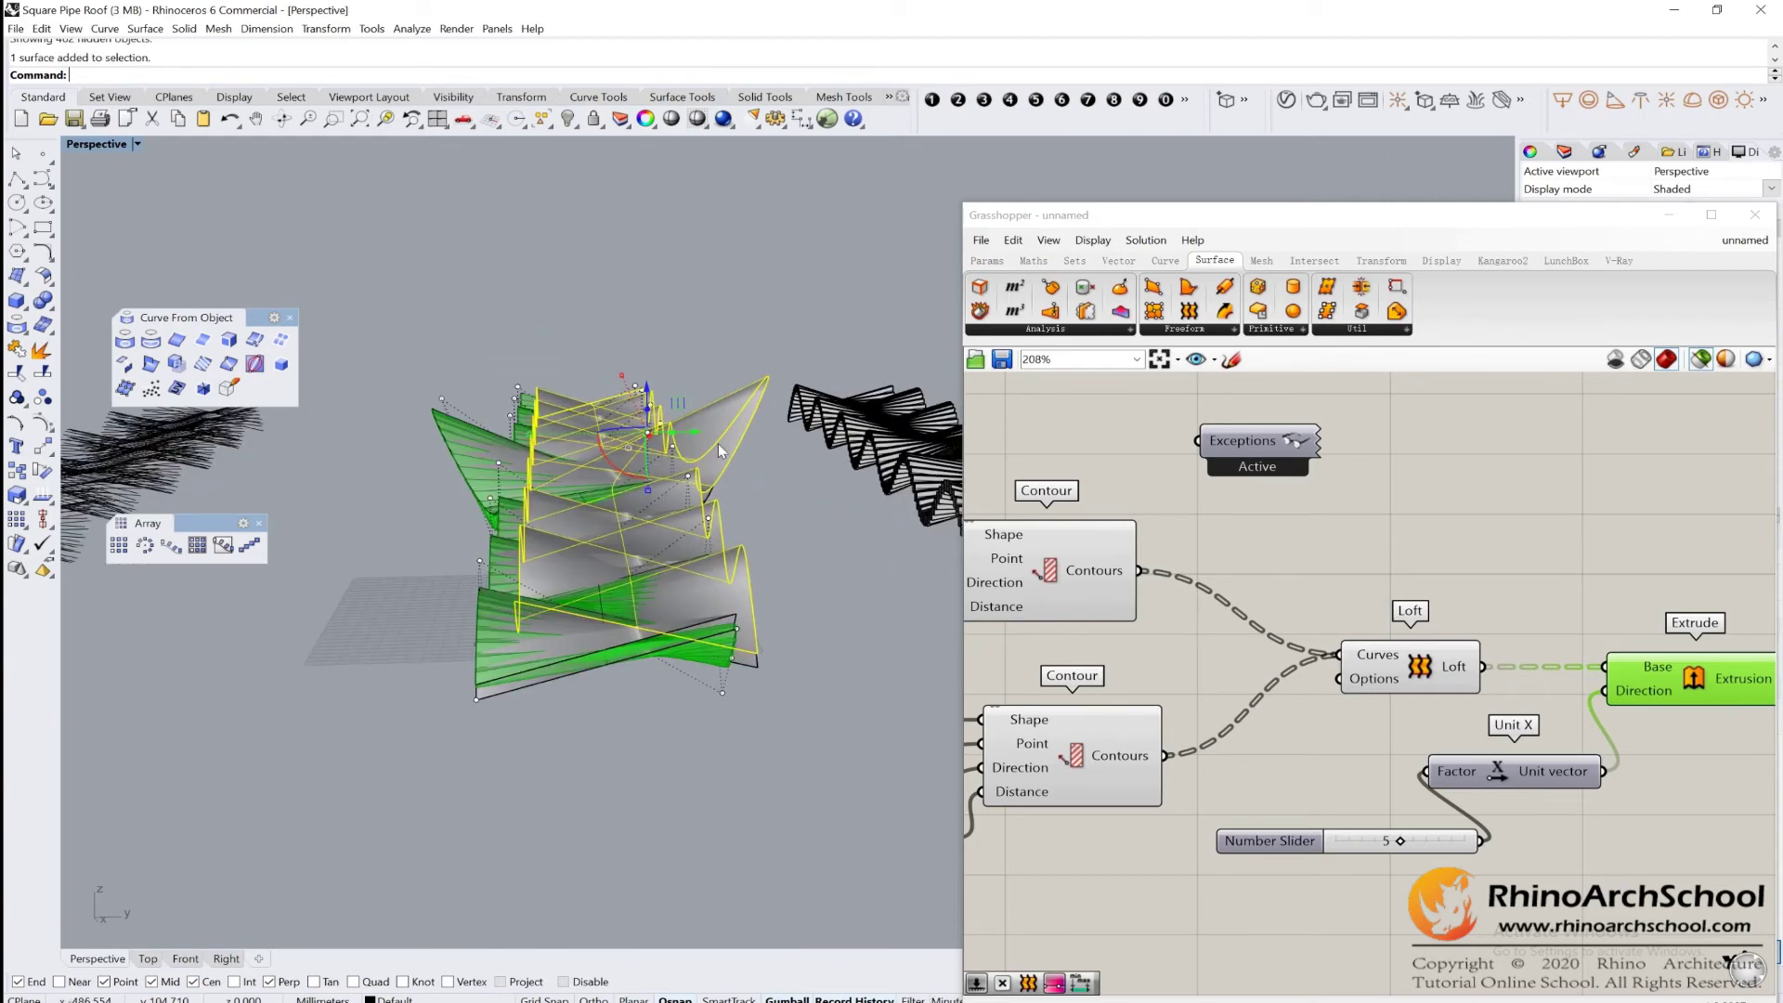
pyautogui.press('Delete')
pyautogui.press('Delete')
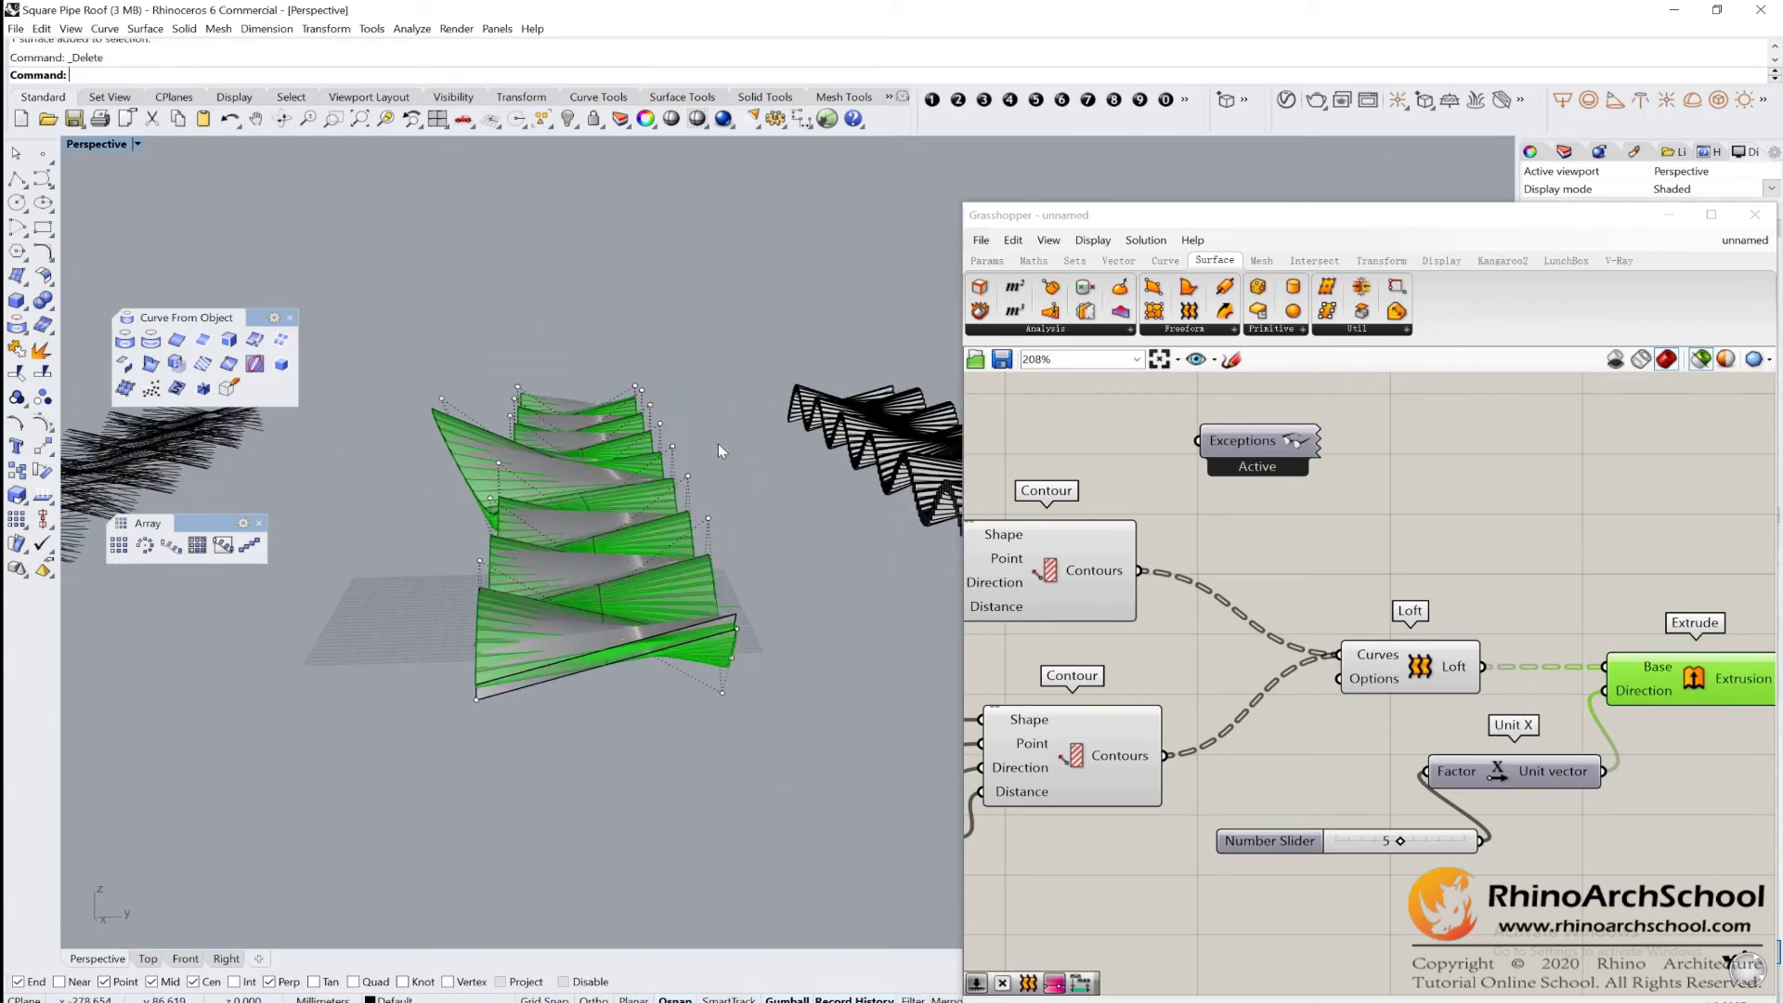
# Try raising control points of the wavy surface with the gumball, and undo each move.
pyautogui.moveTo(552, 429)
pyautogui.mouseDown(button='right')
pyautogui.moveTo(334, 364)
pyautogui.moveTo(656, 493)
pyautogui.moveTo(627, 481)
pyautogui.mouseUp(button='right')
pyautogui.click(365, 375)
pyautogui.moveTo(628, 481); pyautogui.dragTo(650, 297)
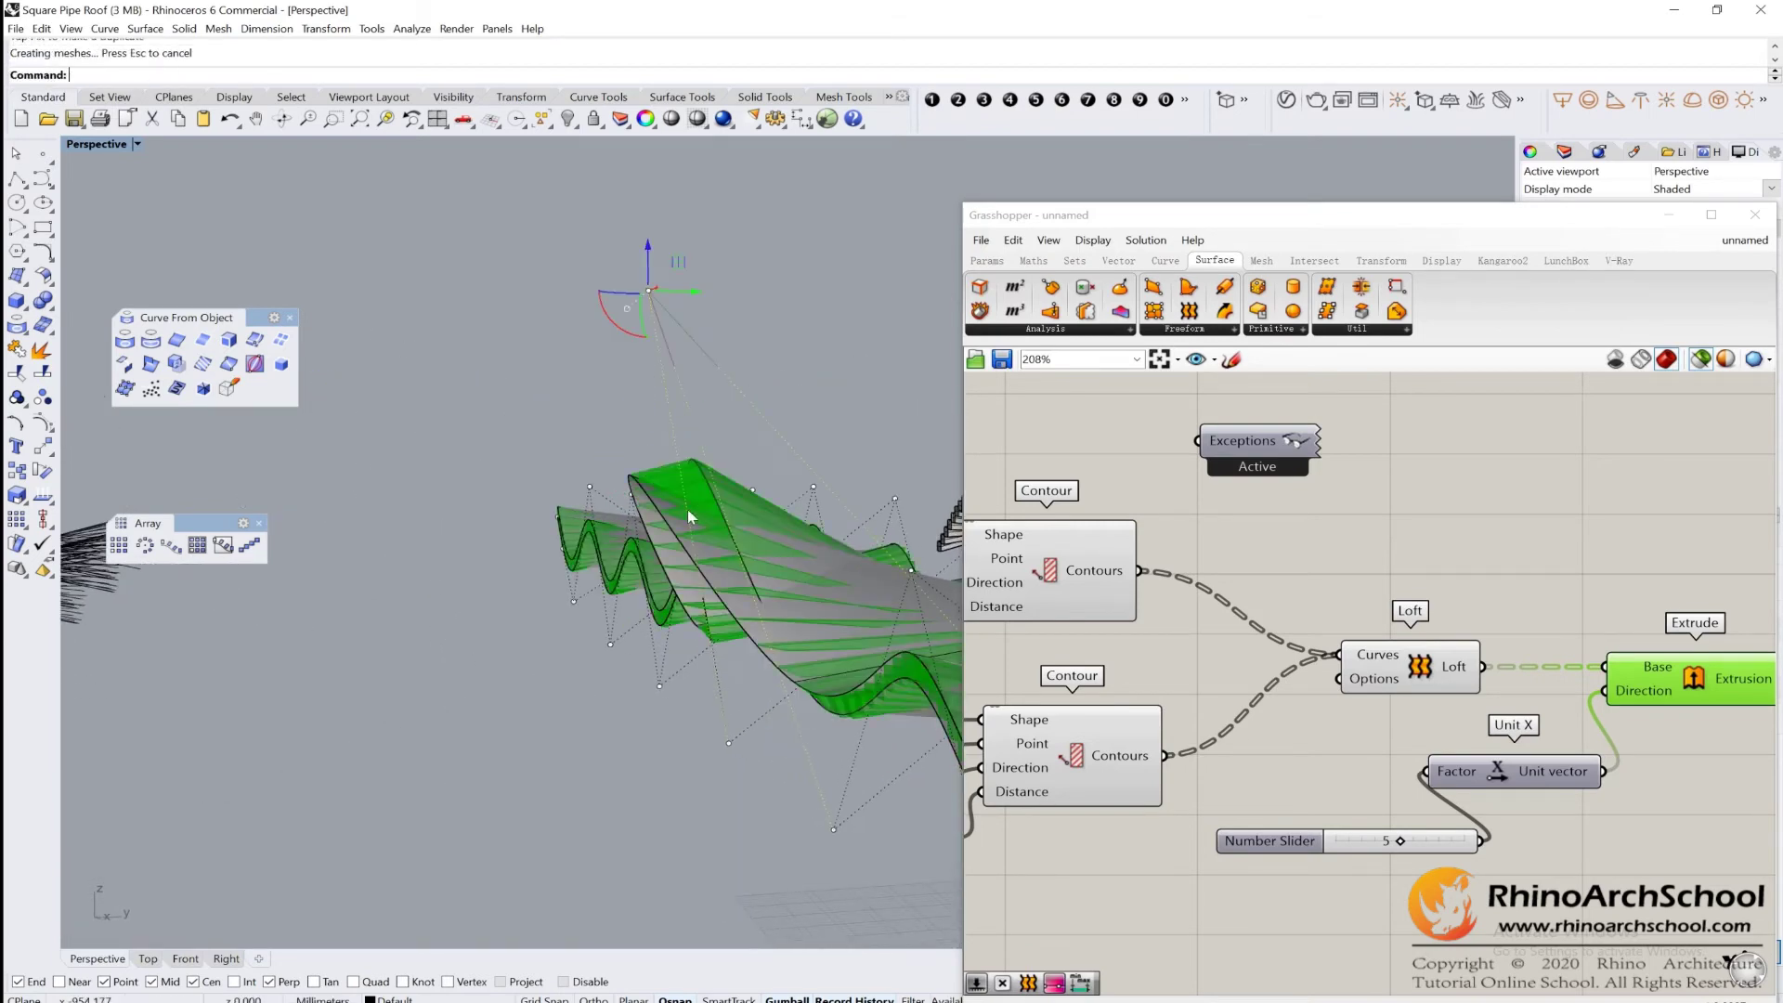
pyautogui.moveTo(688, 511); pyautogui.dragTo(733, 528, button='right')
pyautogui.hotkey('ctrl', 'z')
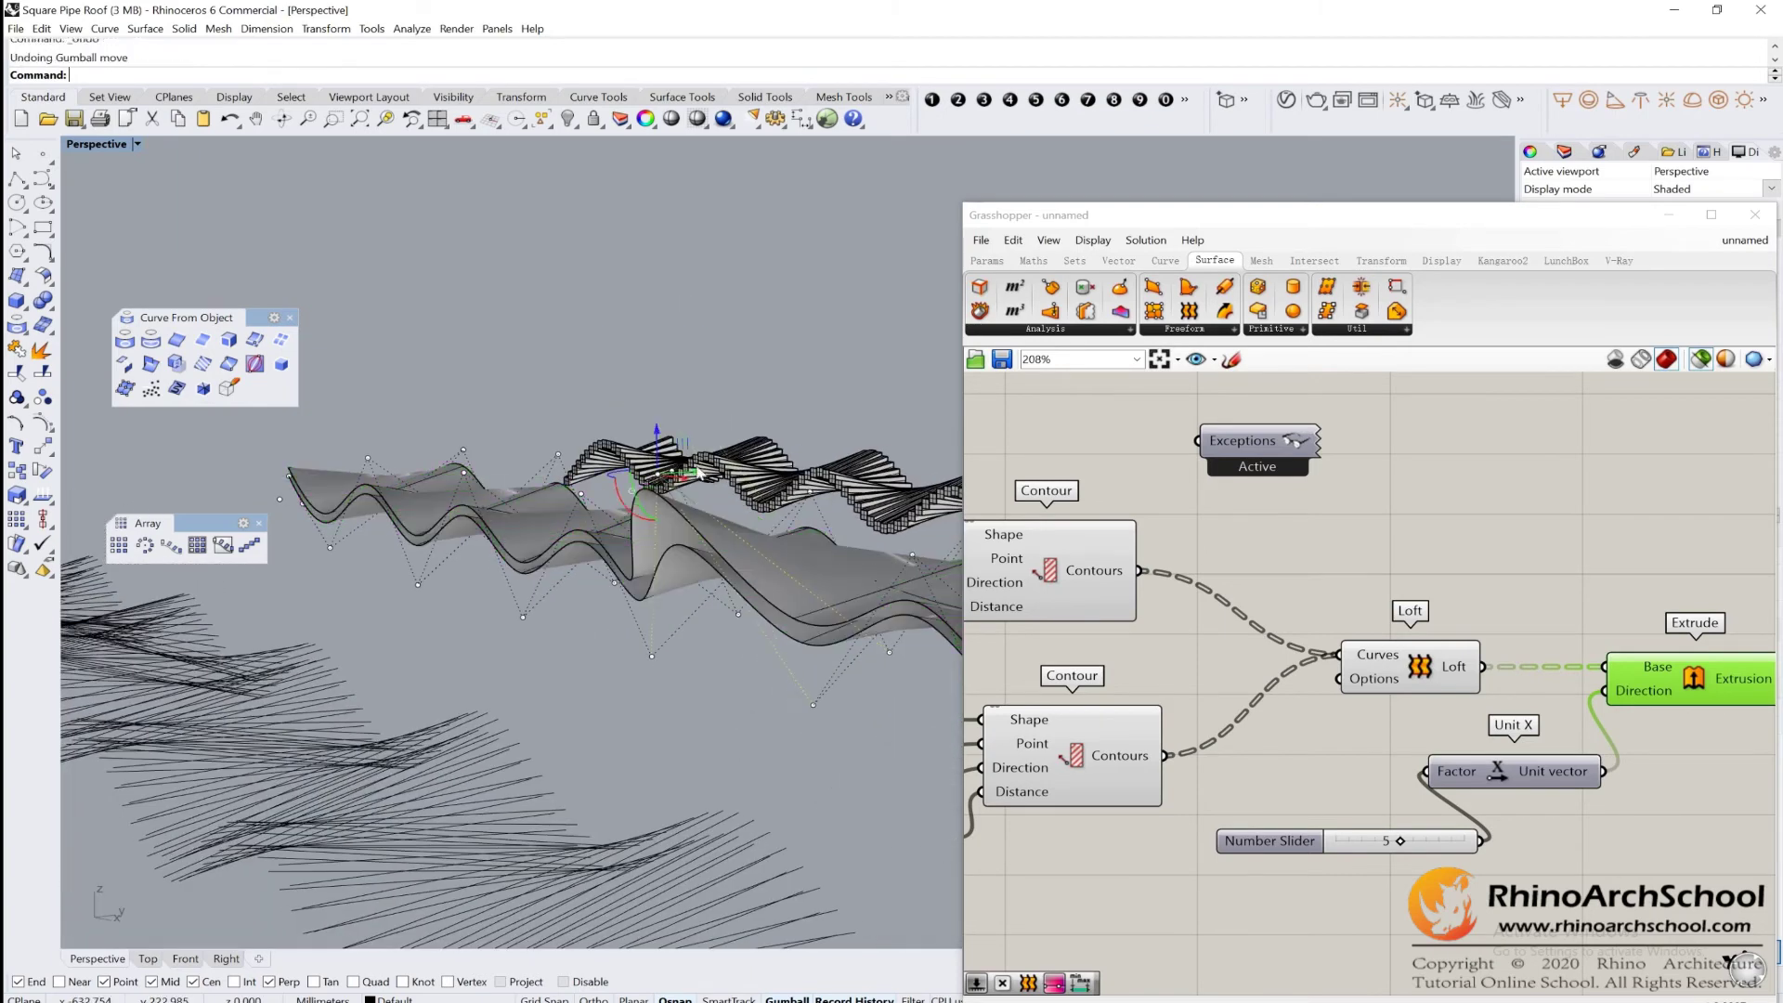
pyautogui.moveTo(612, 480); pyautogui.dragTo(621, 393, button='right')
pyautogui.click(636, 451)
pyautogui.moveTo(635, 412); pyautogui.dragTo(635, 297)
pyautogui.hotkey('ctrl', 'z')
# Move a control point of the wavy roof surface to reshape it and inspect the updated strips.
pyautogui.moveTo(691, 741)
pyautogui.mouseDown(button='right')
pyautogui.moveTo(768, 709)
pyautogui.moveTo(717, 741)
pyautogui.mouseUp(button='right')
pyautogui.moveTo(583, 622); pyautogui.dragTo(680, 688, button='right')
pyautogui.click(677, 748)
pyautogui.scroll(-6, 677, 749)
pyautogui.scroll(3, 680, 655)
pyautogui.click(667, 591)
pyautogui.moveTo(670, 553); pyautogui.dragTo(700, 583)
pyautogui.moveTo(701, 583); pyautogui.dragTo(845, 668, button='right')
# Turn on the control points of the other wavy surface and move some of them to adjust its shape.
pyautogui.click(848, 670)
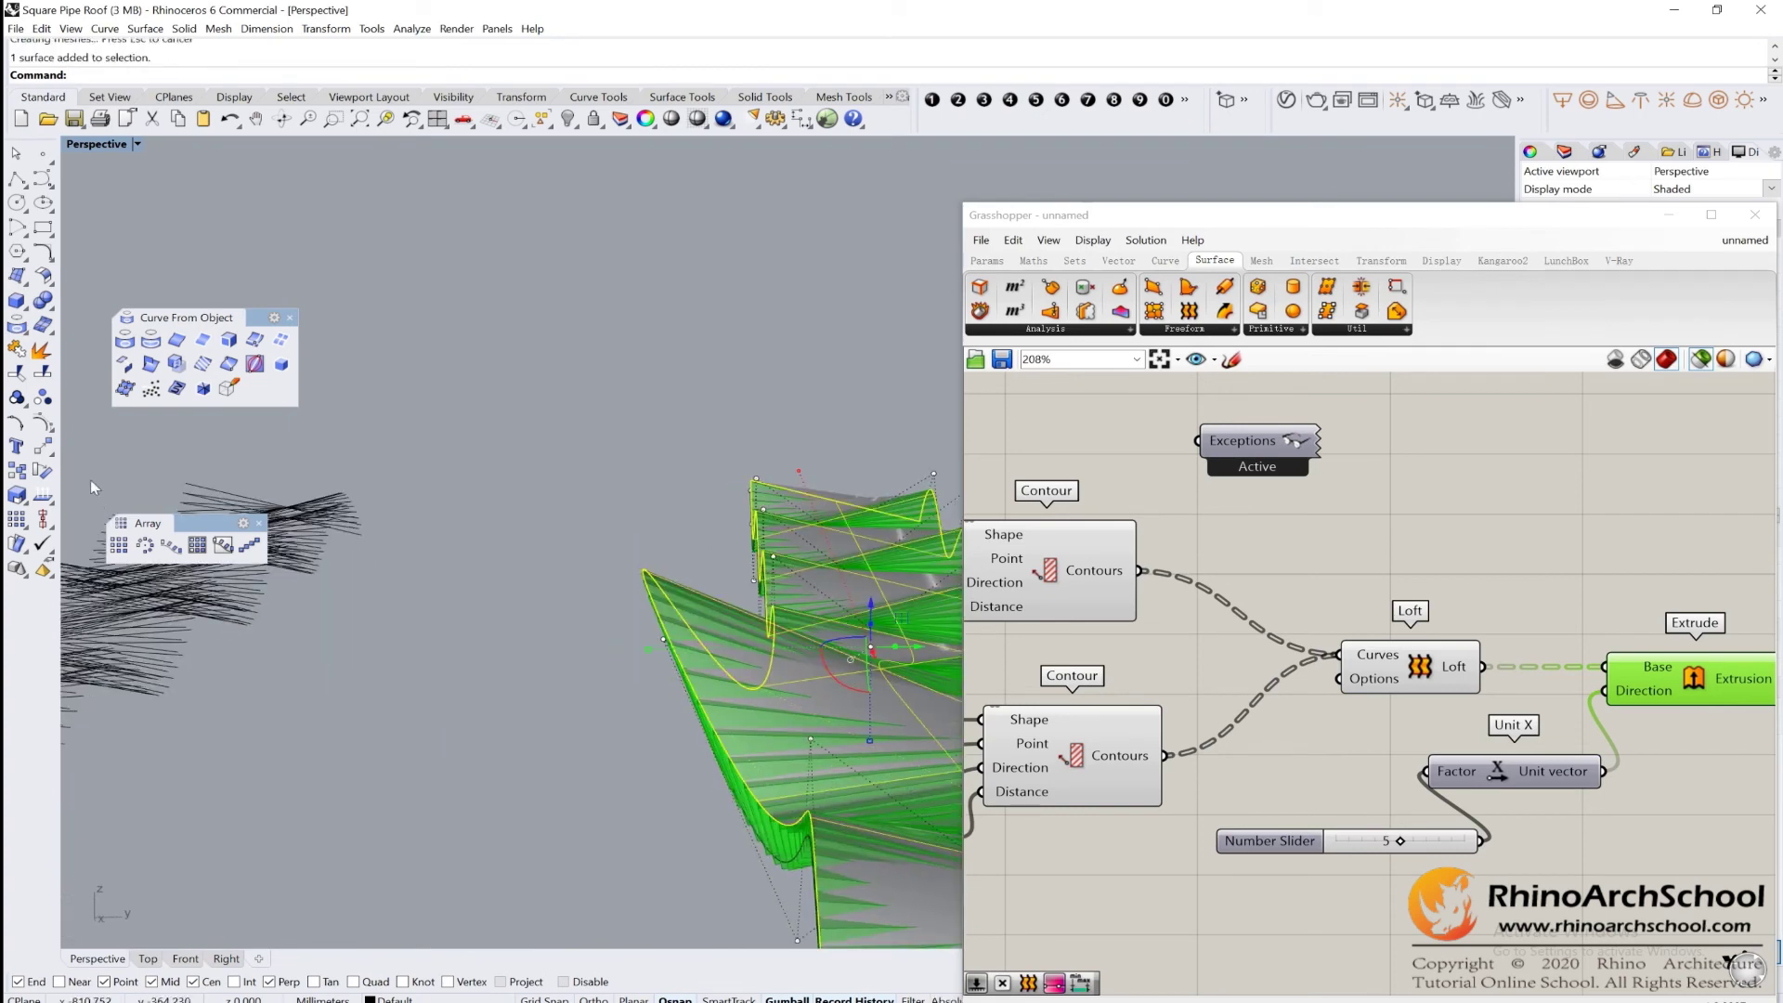
pyautogui.click(49, 425)
pyautogui.scroll(-4, 448, 579)
pyautogui.moveTo(448, 580); pyautogui.dragTo(457, 510, button='right')
pyautogui.scroll(3, 457, 510)
pyautogui.moveTo(437, 473); pyautogui.dragTo(501, 530)
pyautogui.scroll(2, 474, 480)
pyautogui.moveTo(483, 468); pyautogui.dragTo(327, 435)
# Select further control points on the wavy surfaces and shift them together with the gumball.
pyautogui.moveTo(626, 511); pyautogui.dragTo(661, 675, button='right')
pyautogui.click(310, 612)
pyautogui.keyDown('shift'); pyautogui.click(311, 611); pyautogui.keyUp('shift')
pyautogui.moveTo(660, 675); pyautogui.dragTo(604, 669)
pyautogui.moveTo(564, 667); pyautogui.dragTo(698, 738, button='right')
# Switch the Always Record History option off and back on.
pyautogui.rightClick(859, 1000)
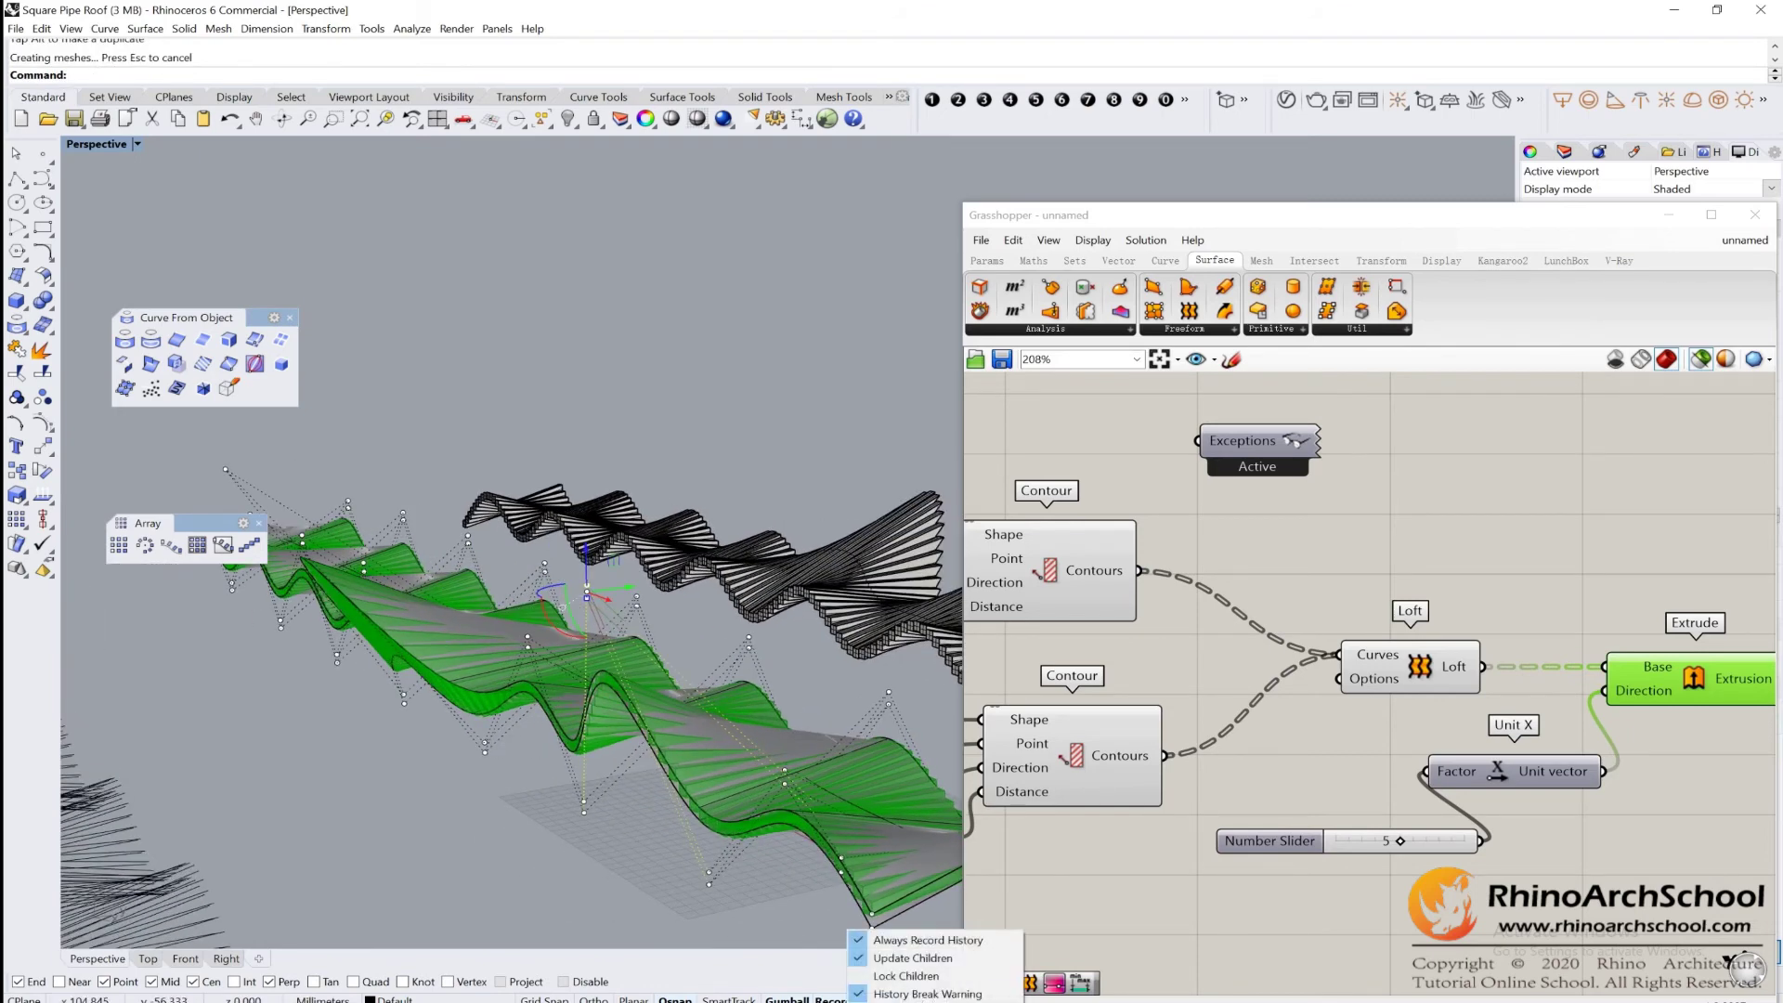
pyautogui.click(917, 944)
pyautogui.rightClick(875, 996)
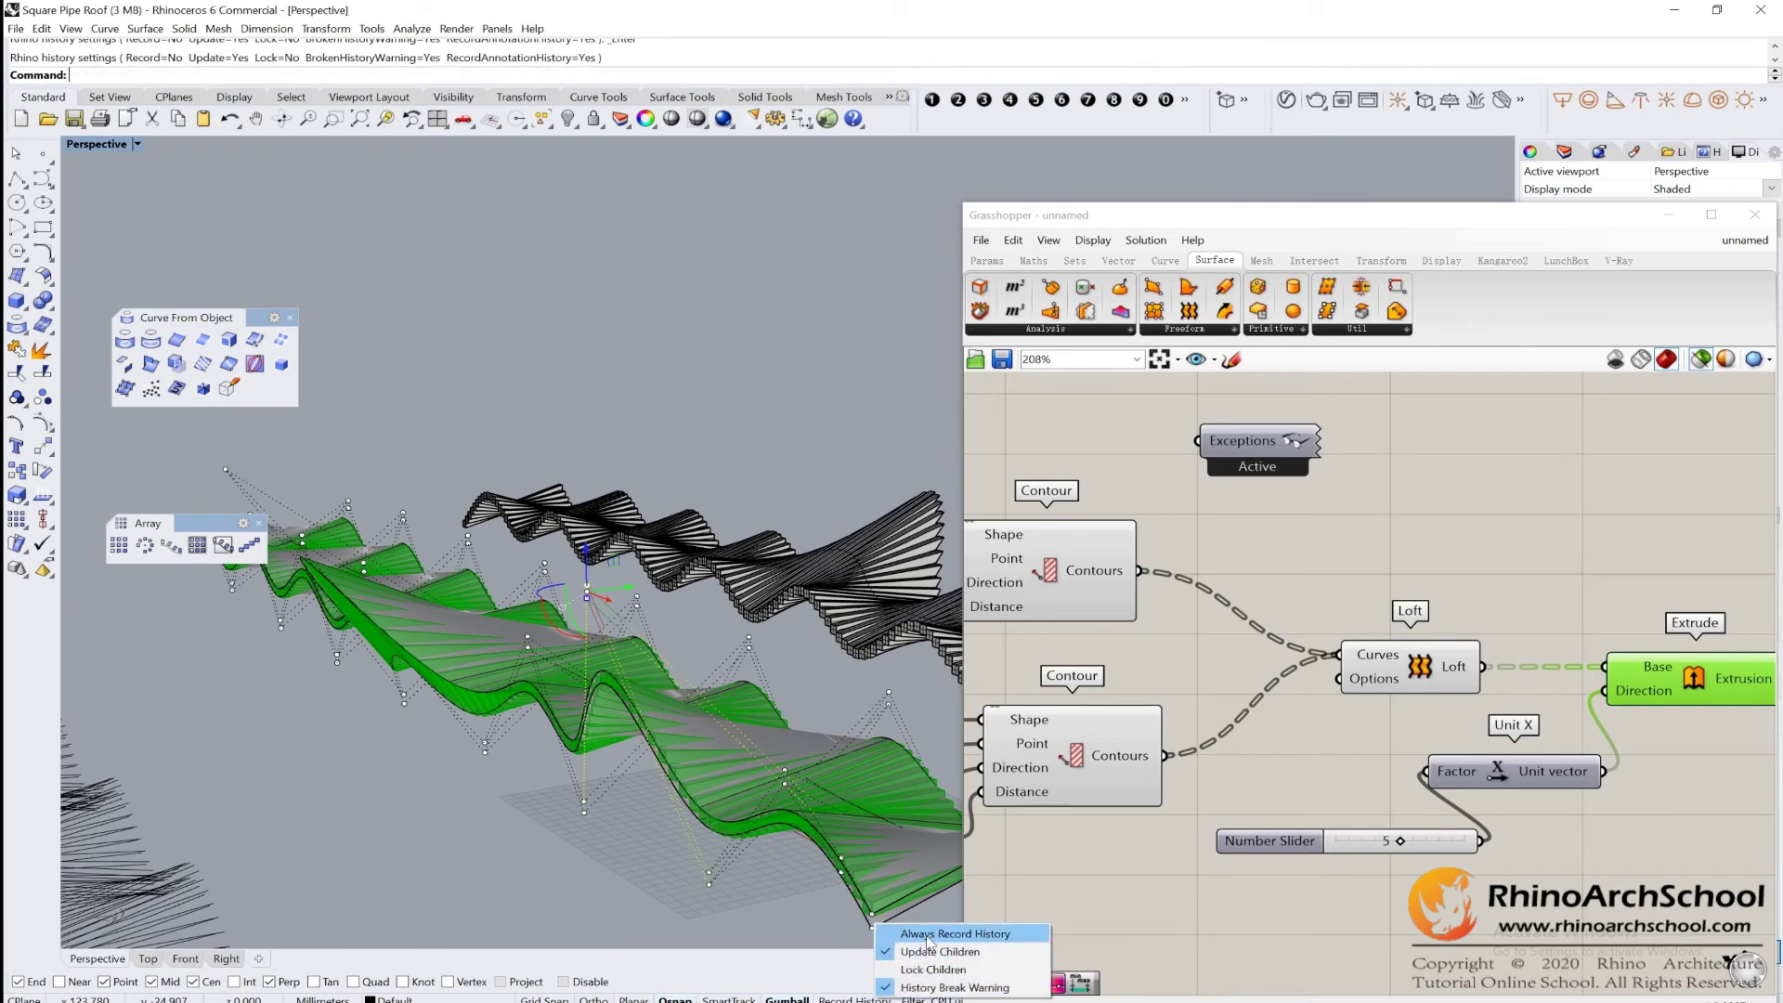
pyautogui.click(917, 934)
pyautogui.moveTo(639, 811); pyautogui.dragTo(557, 695, button='right')
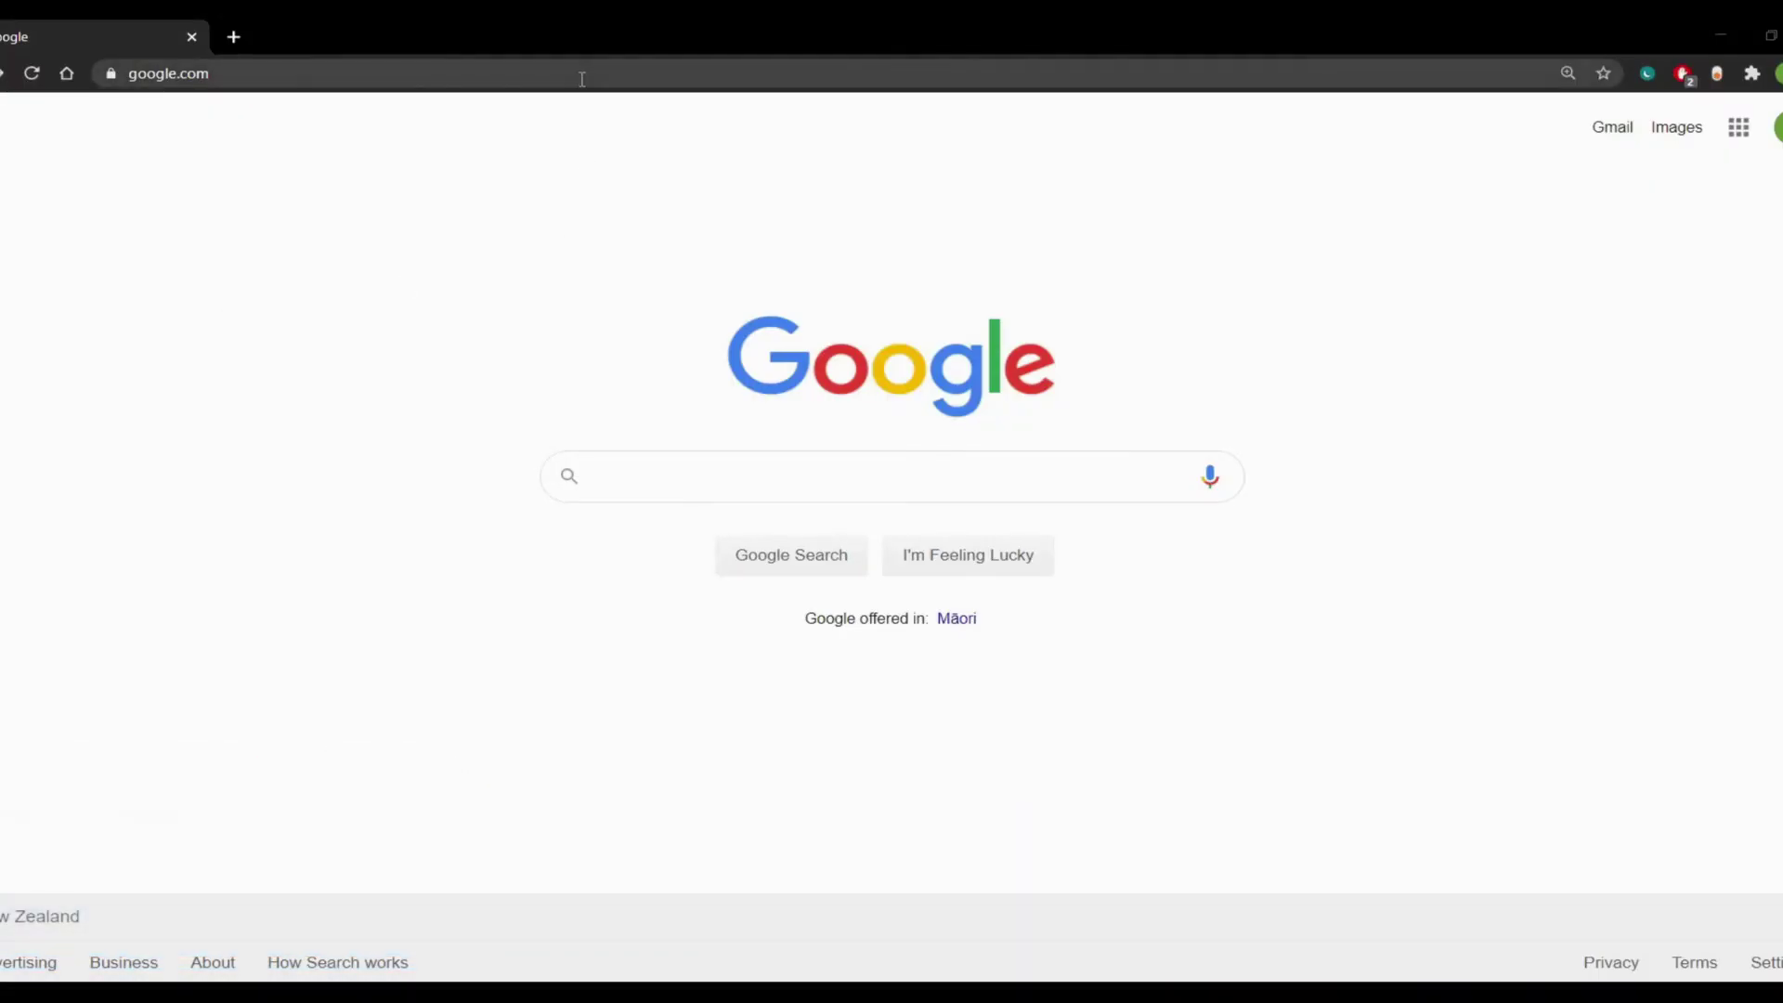
# Switch to the web browser and open rhinoarchschool.com.
pyautogui.click(582, 78)
pyautogui.write('rhin')
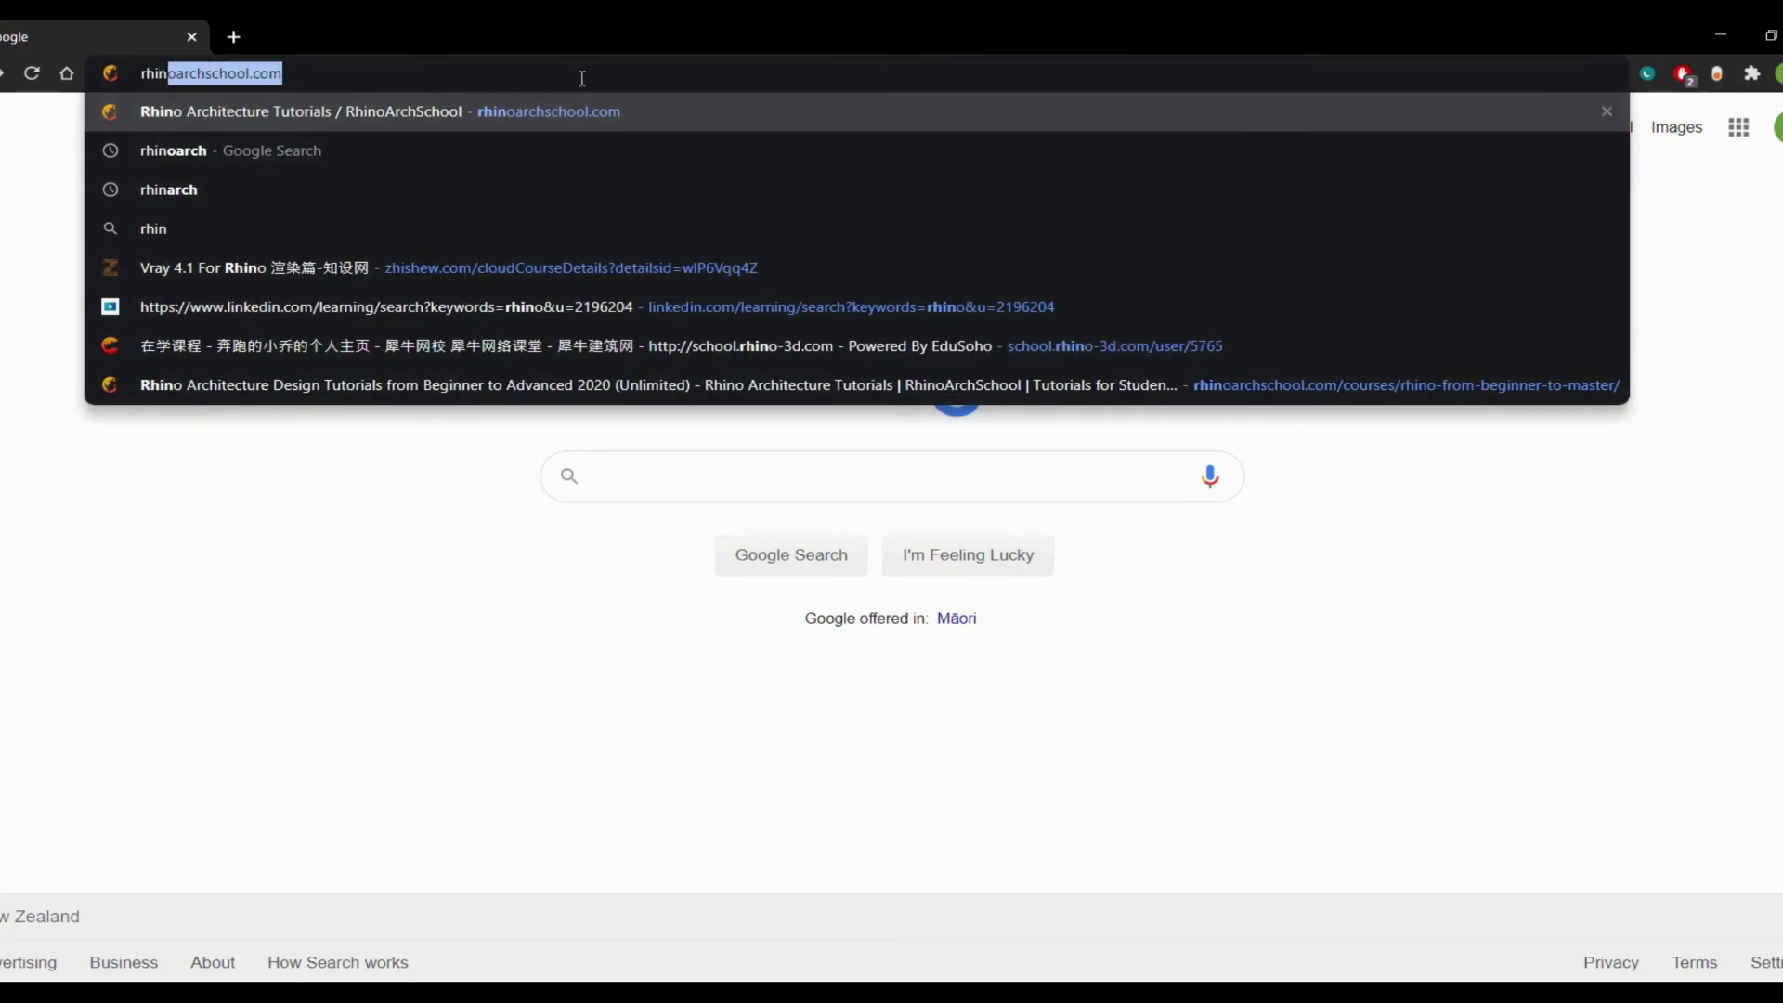
pyautogui.press('Return')
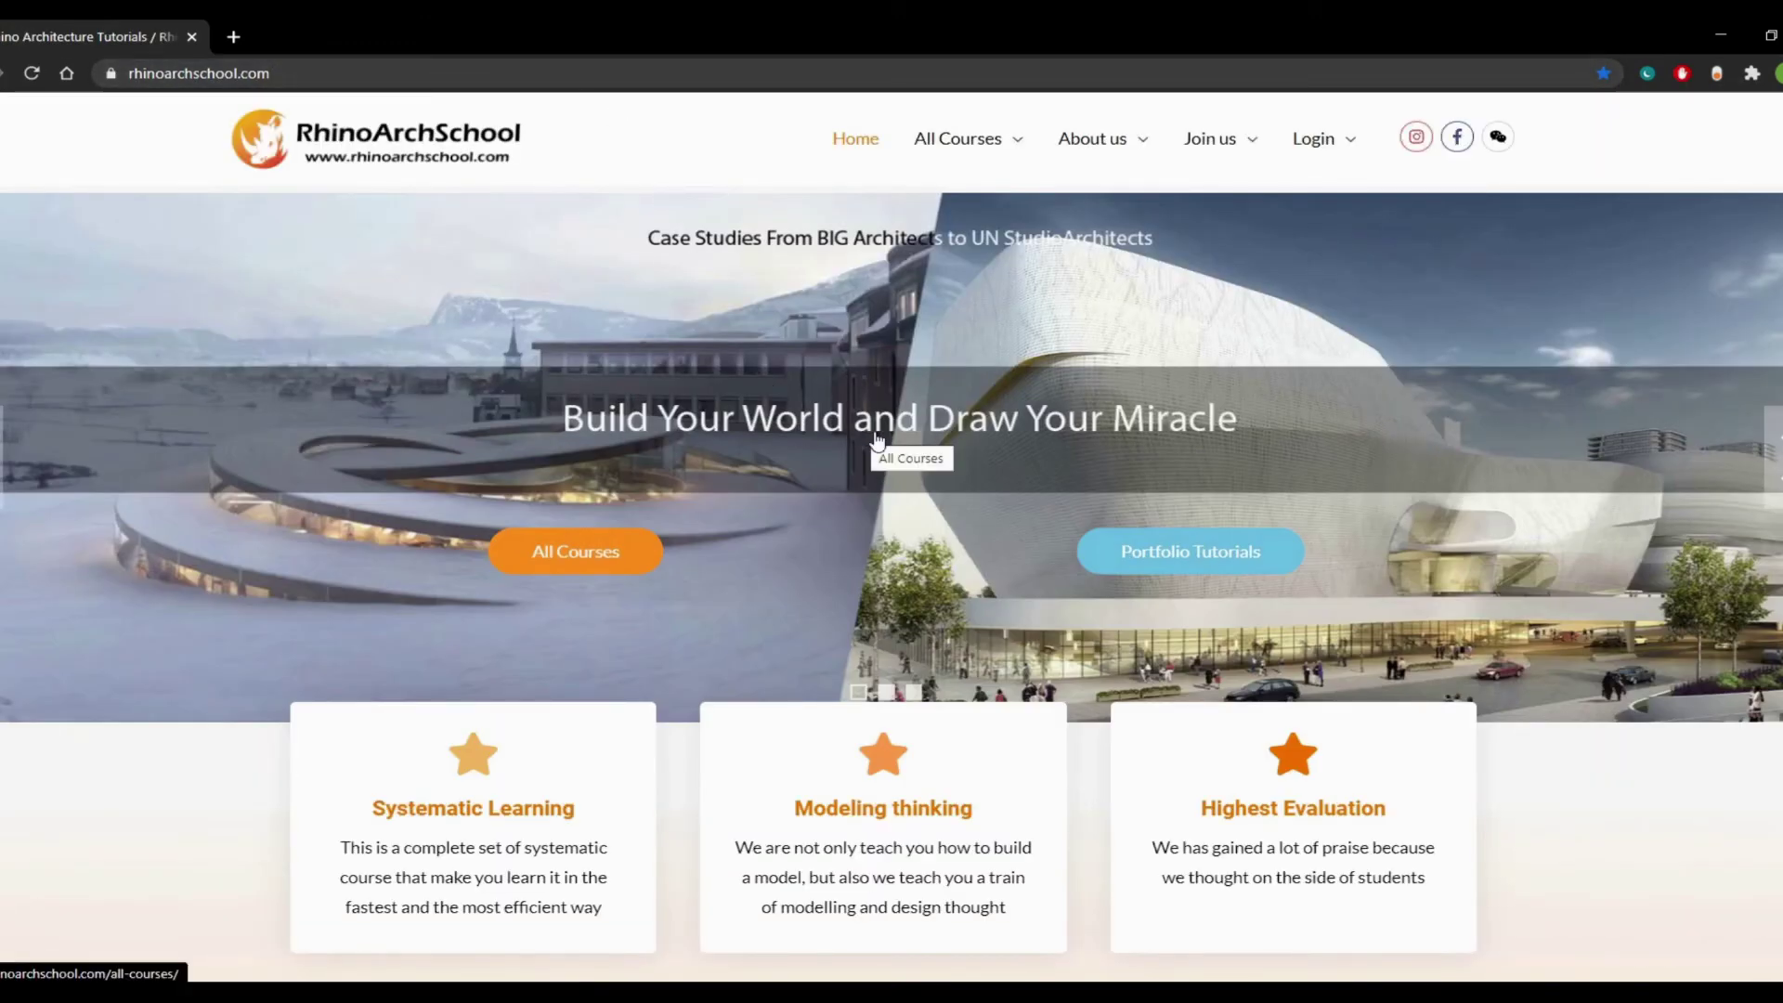
# Browse the recommended courses and open the Rhino Architecture Design Tutorials from Beginner to Advanced 2020 (Unlimited) page.
pyautogui.scroll(-6, 876, 441)
pyautogui.scroll(-5, 877, 440)
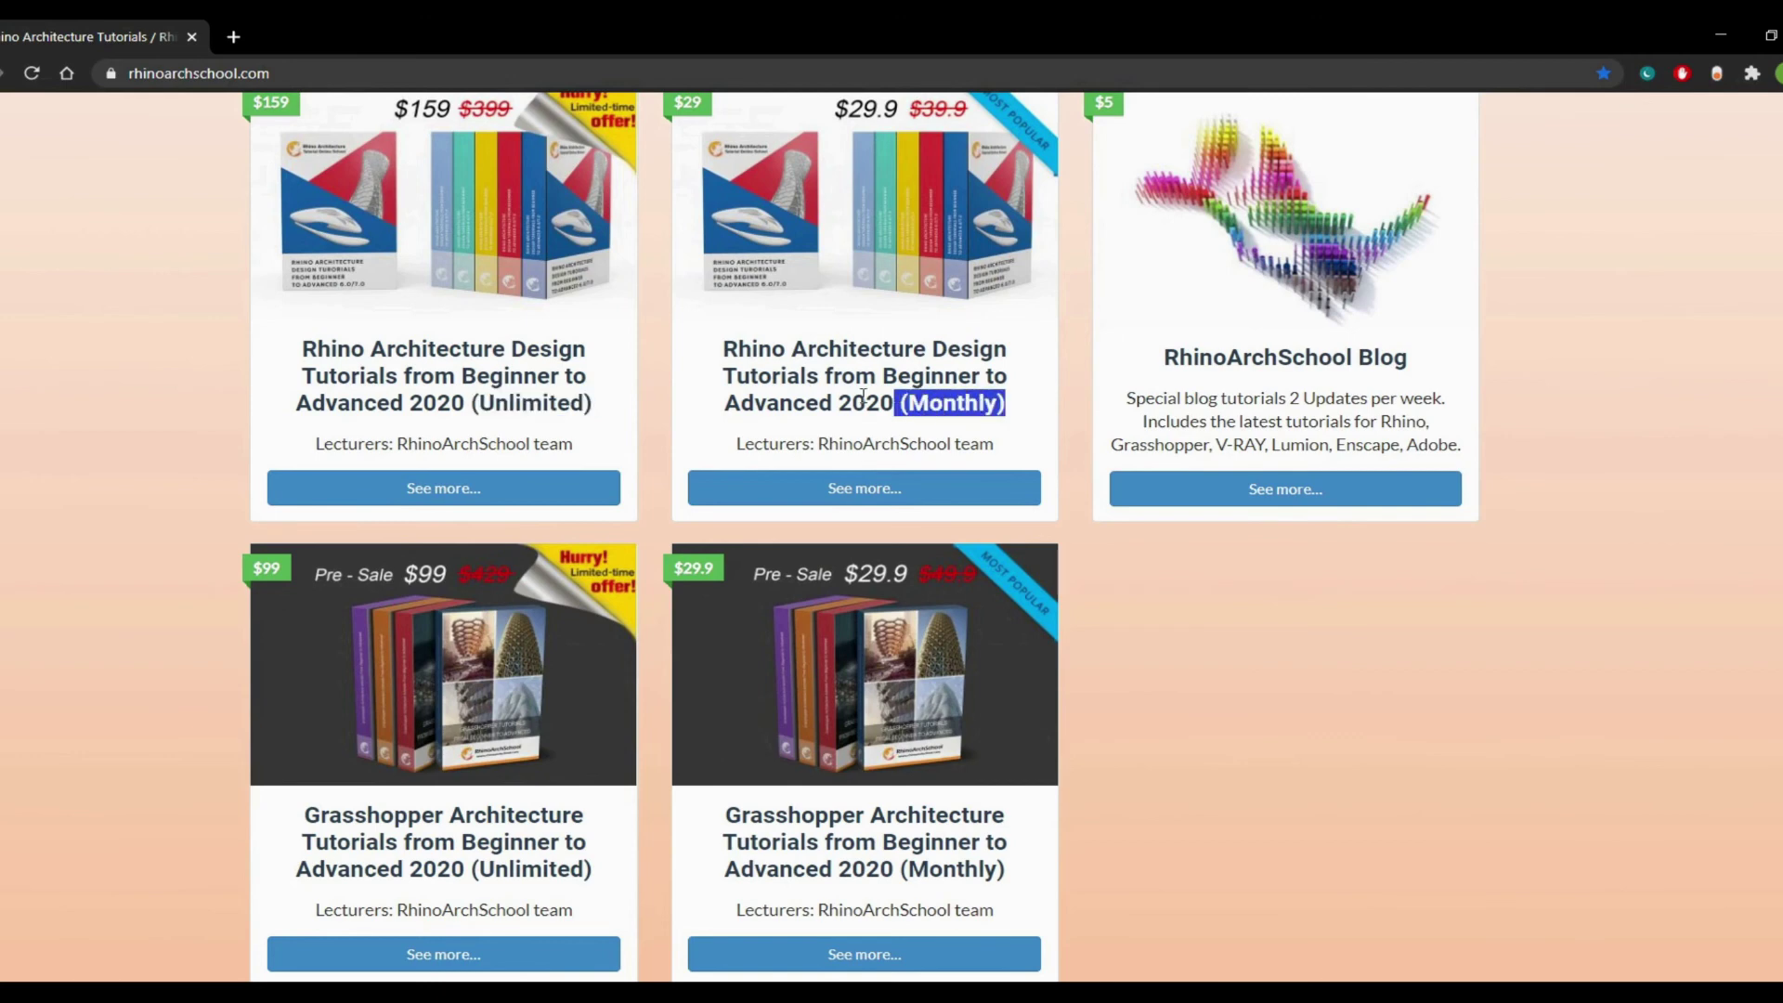
pyautogui.scroll(-1, 752, 415)
pyautogui.scroll(1, 752, 416)
pyautogui.click(531, 492)
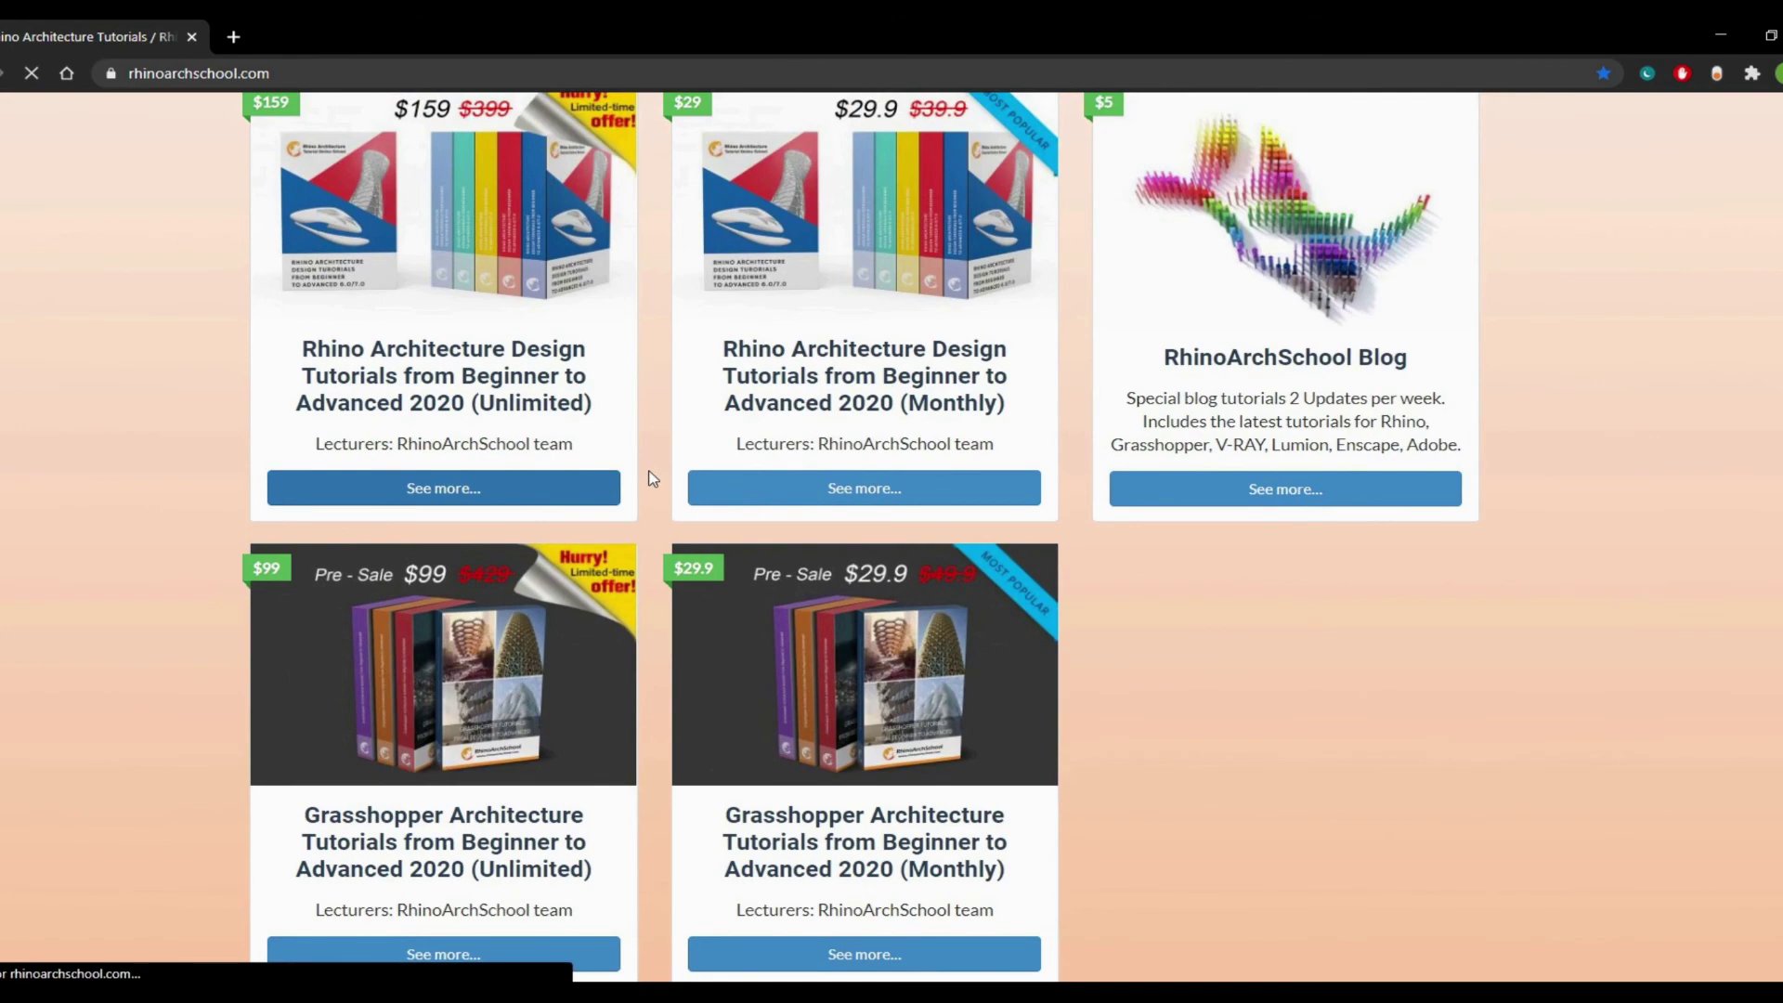
# Review the lesson list under Course Content & Material Download on the course page.
pyautogui.scroll(-7, 711, 545)
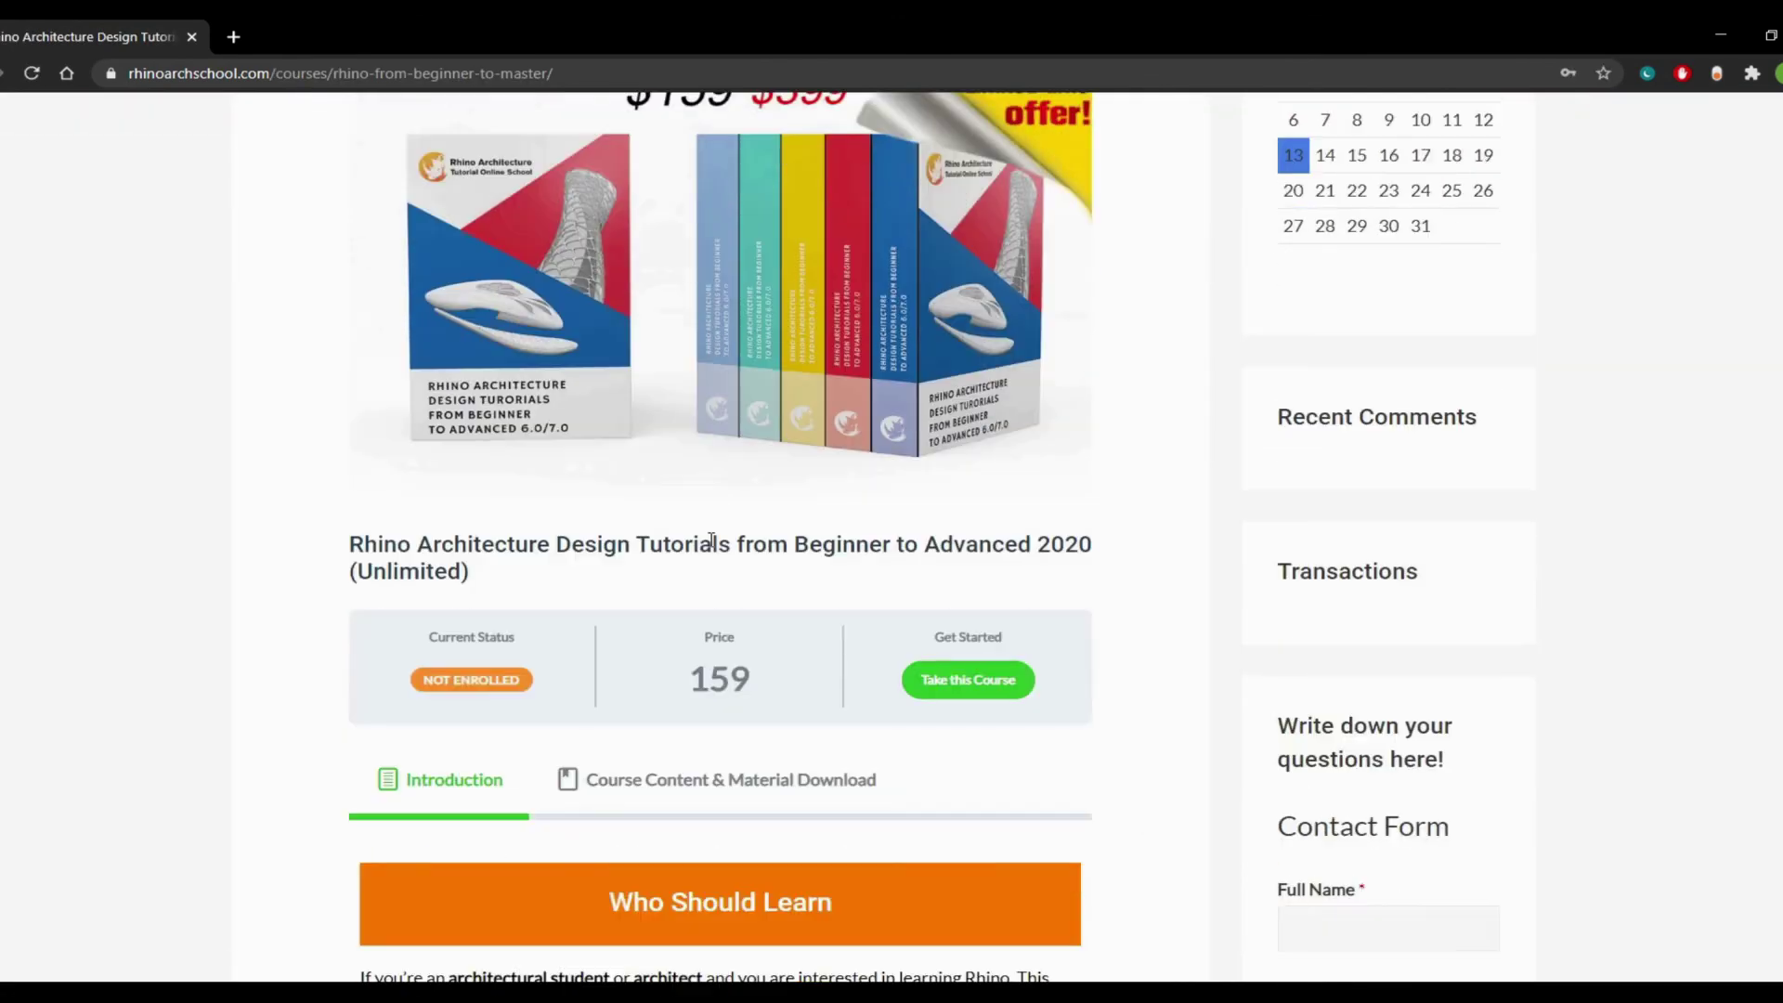
pyautogui.click(738, 494)
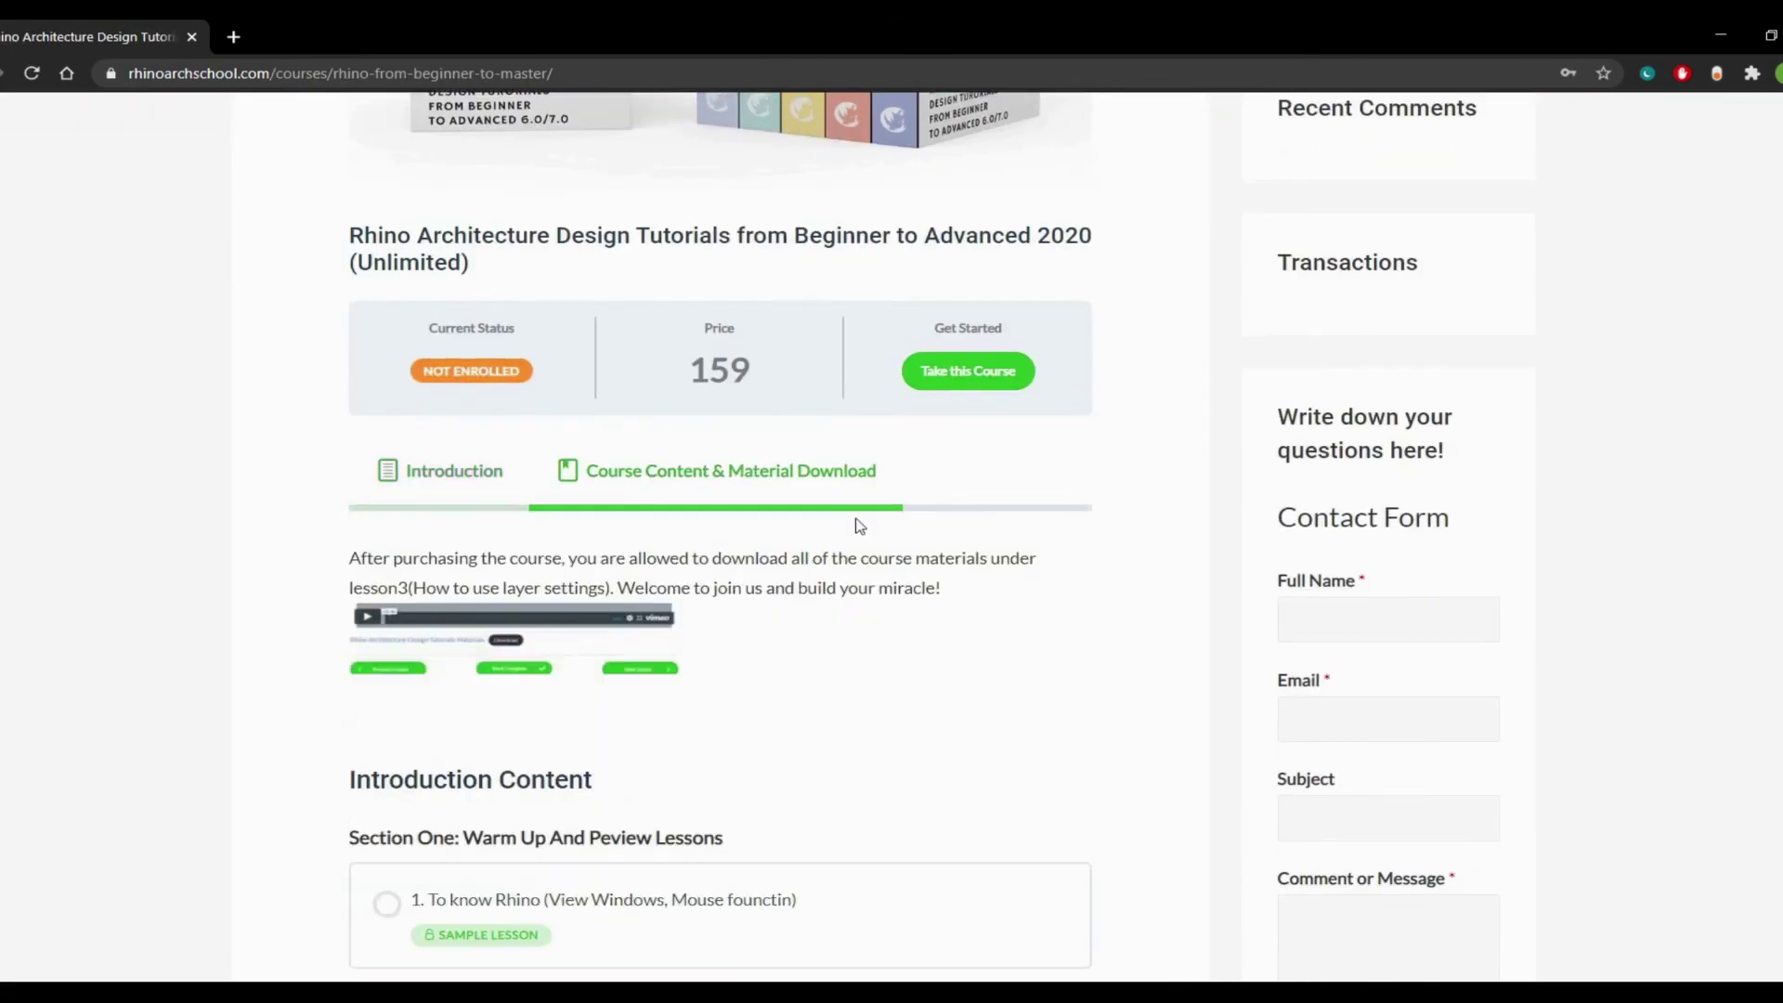
pyautogui.scroll(-13, 876, 566)
pyautogui.scroll(10, 880, 566)
# Go back to the course Introduction and look through its sections and case studies.
pyautogui.click(480, 289)
pyautogui.scroll(-20, 799, 611)
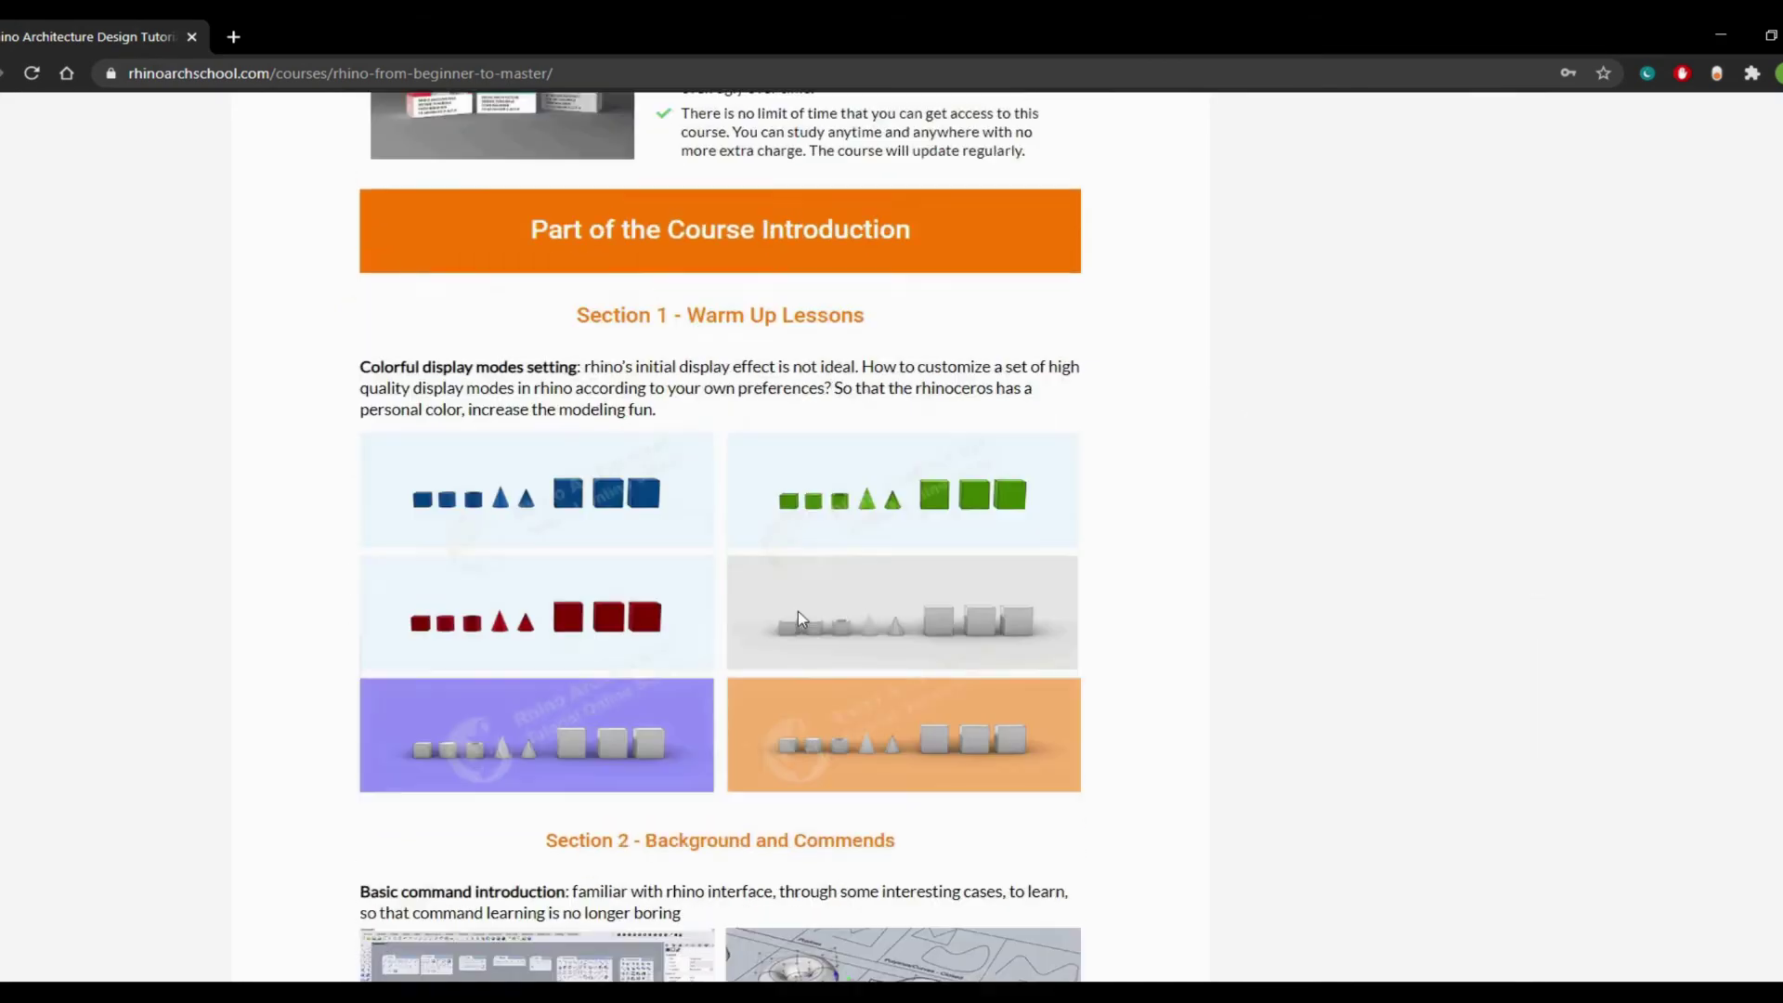
pyautogui.scroll(-20, 799, 611)
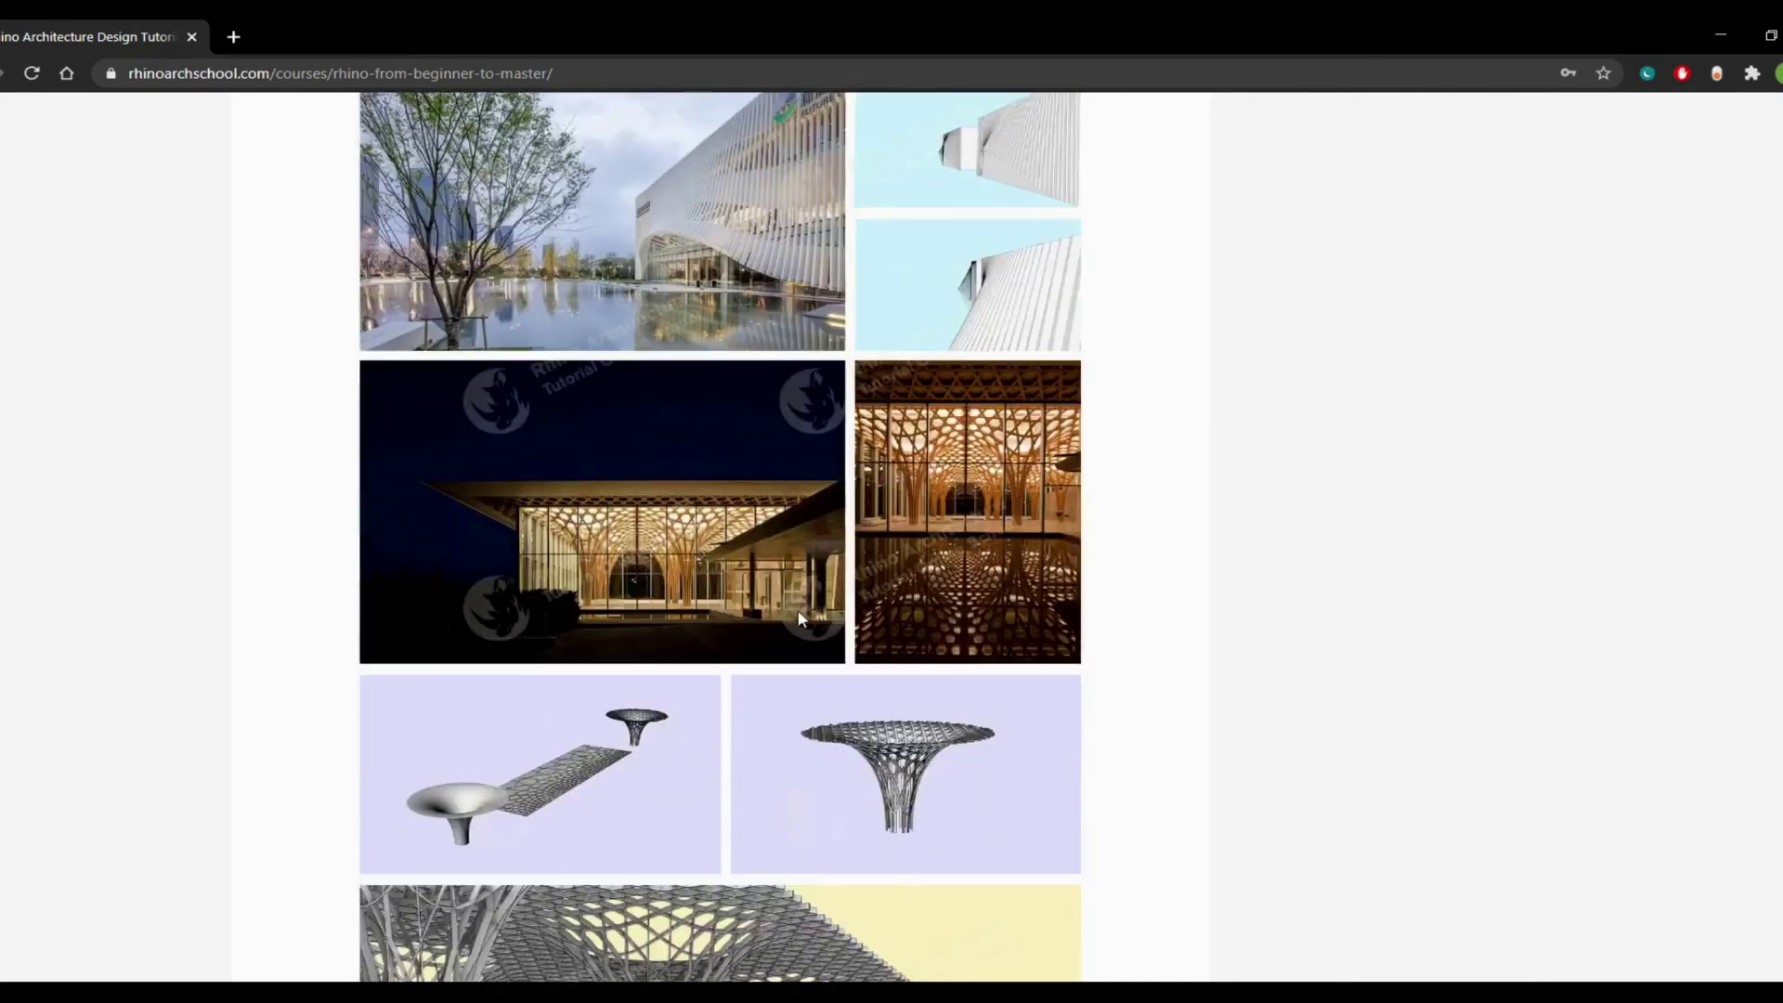
pyautogui.scroll(-20, 799, 611)
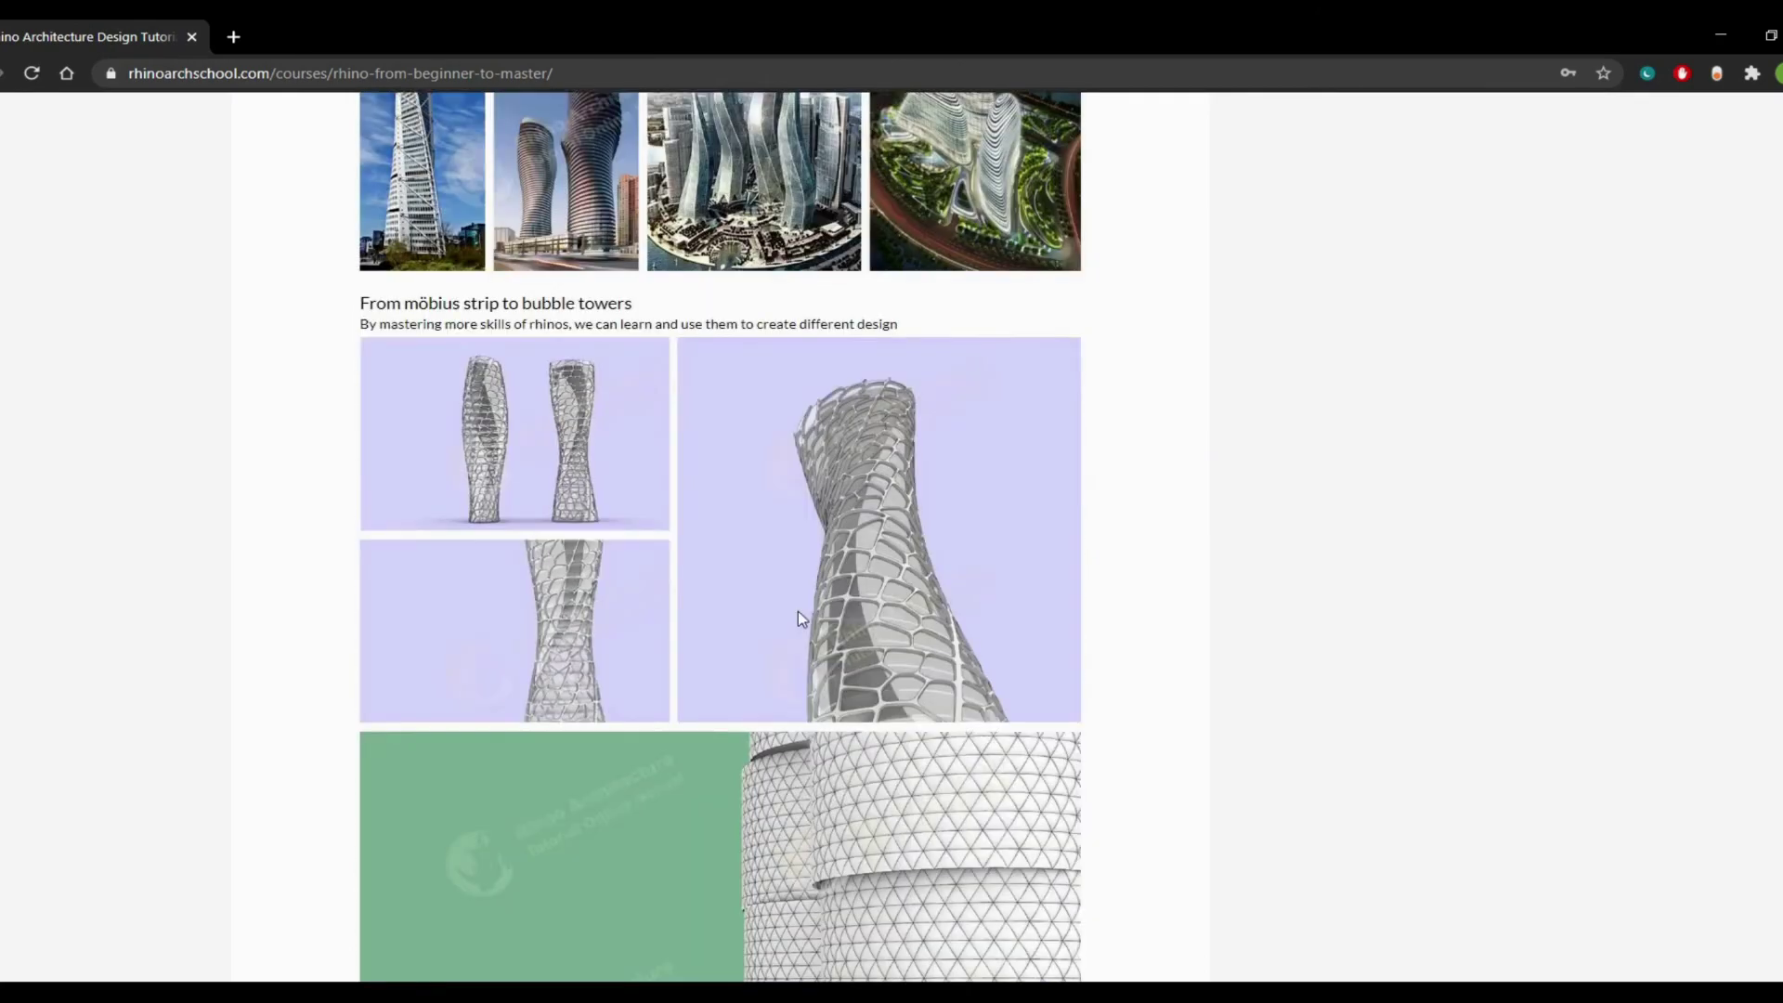
pyautogui.scroll(-20, 799, 618)
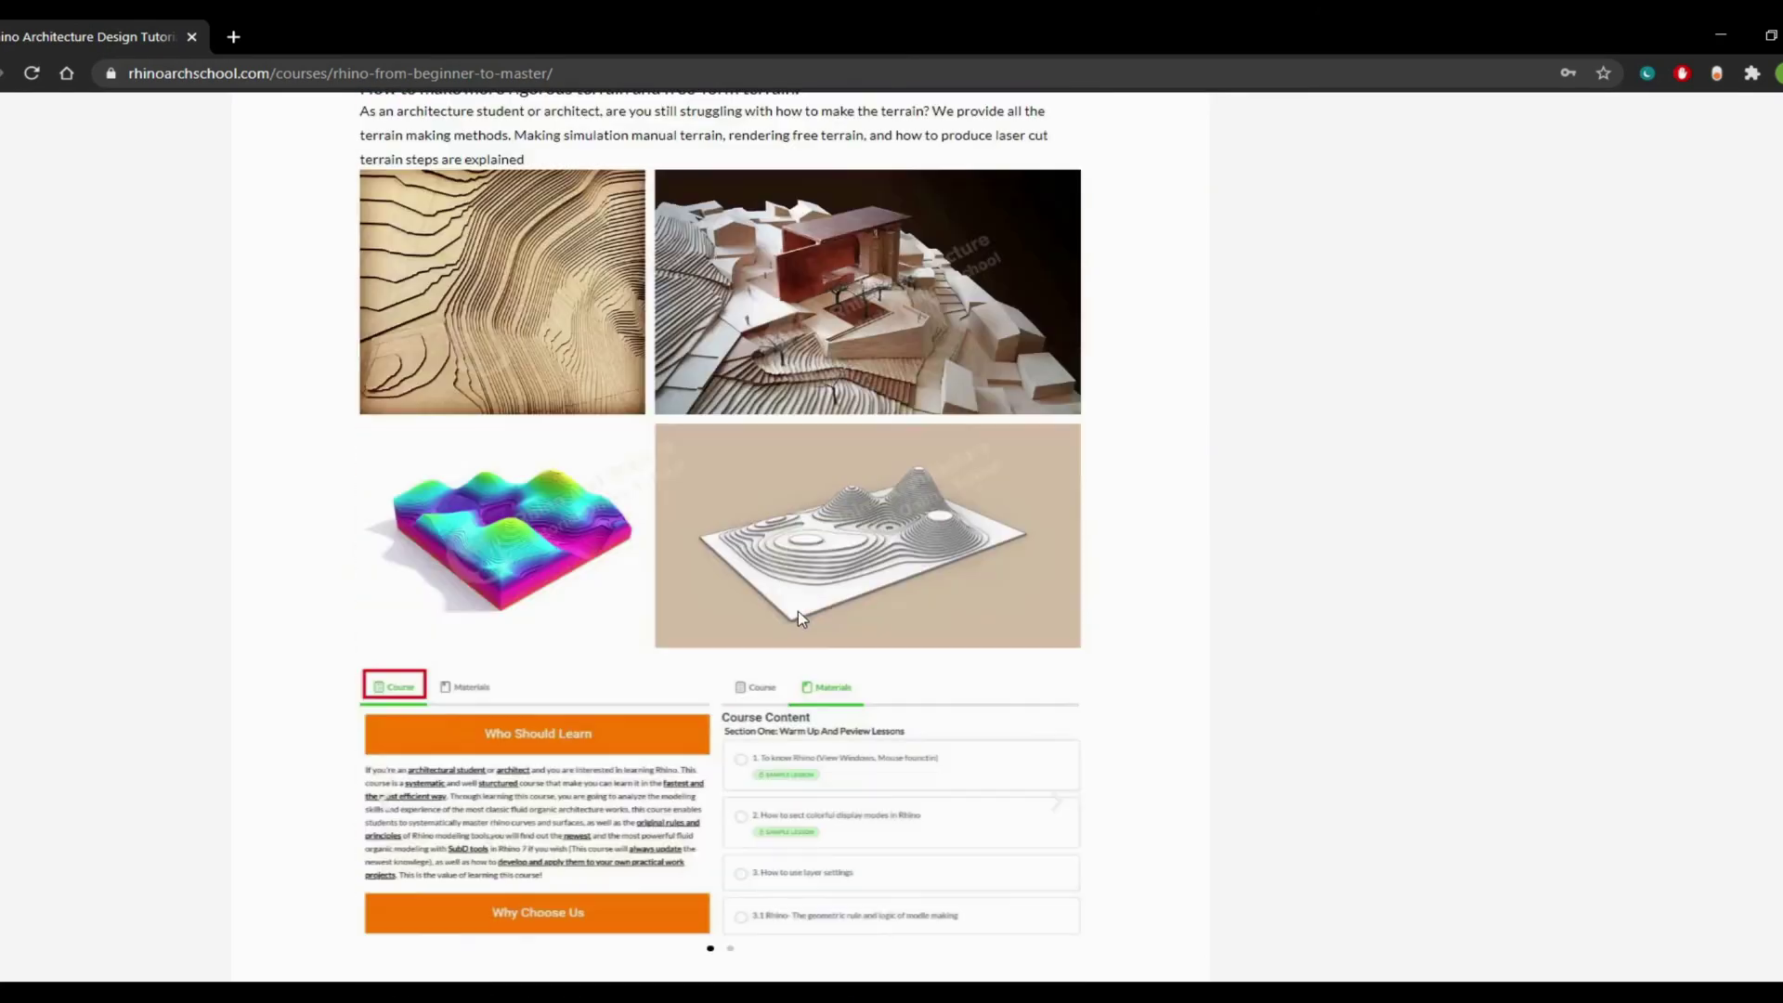
pyautogui.scroll(-20, 802, 618)
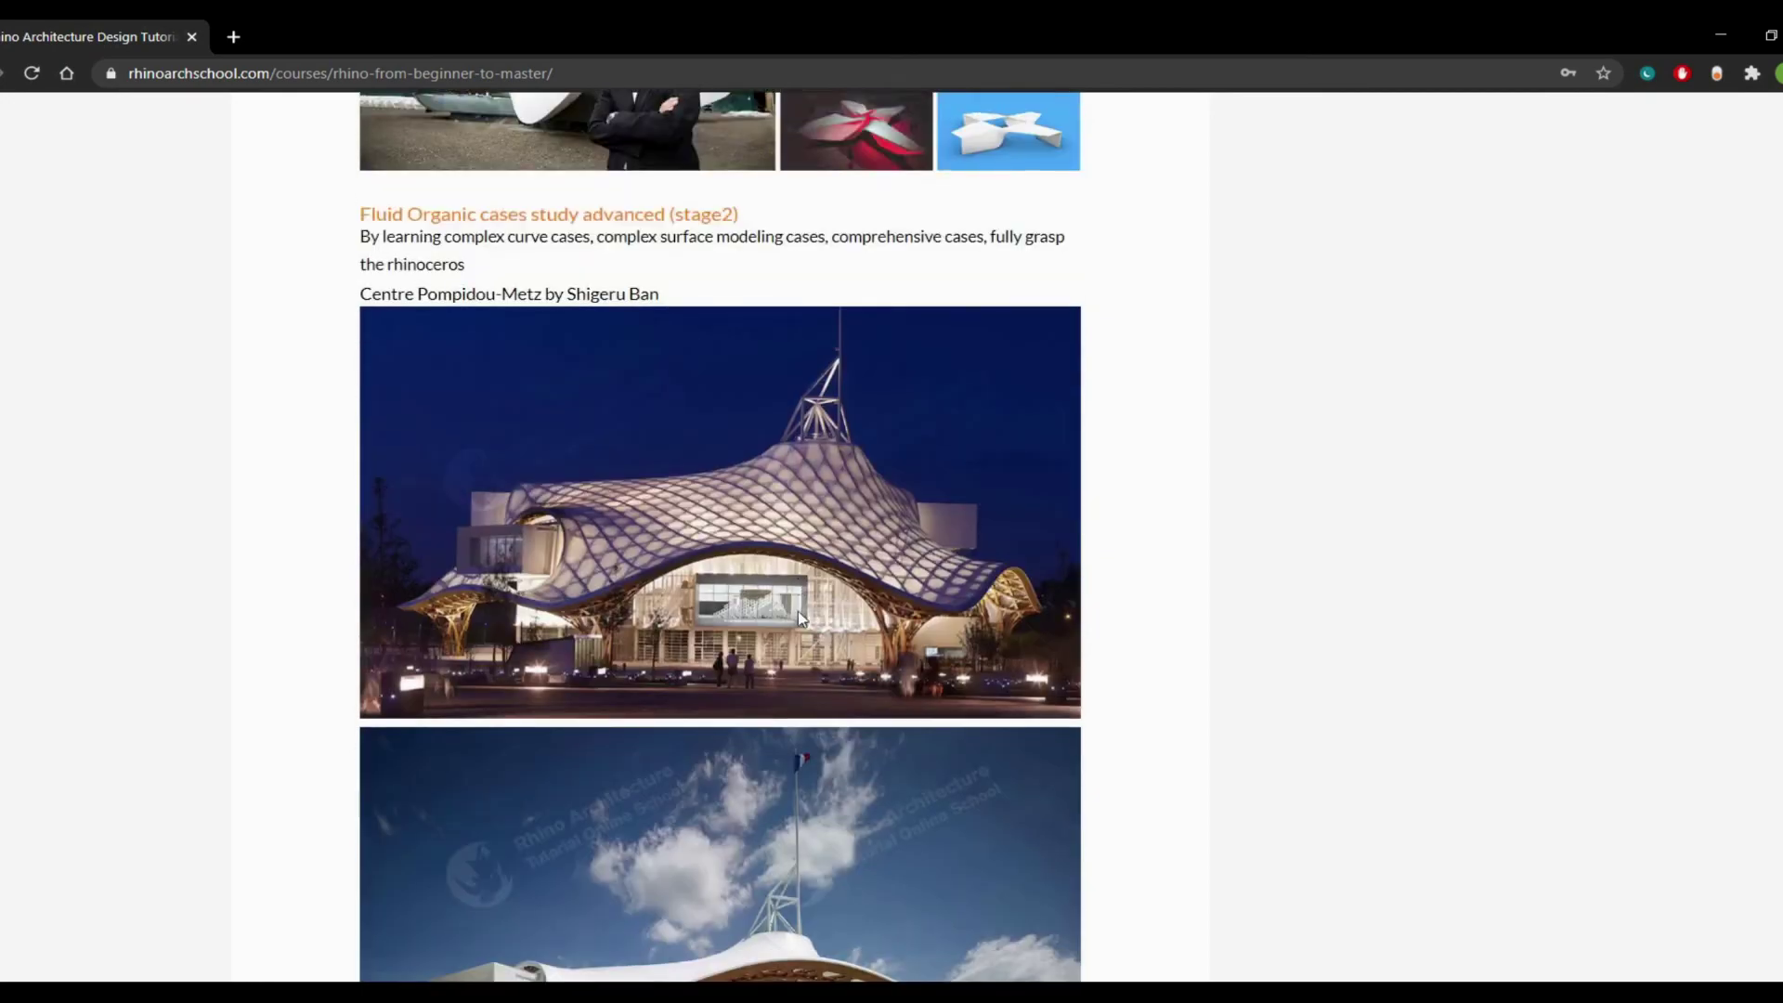
# Return to the RhinoArchSchool home page and review the recommended courses and the RhinoArchSchool Blog offer.
pyautogui.hotkey('alt', 'Left')
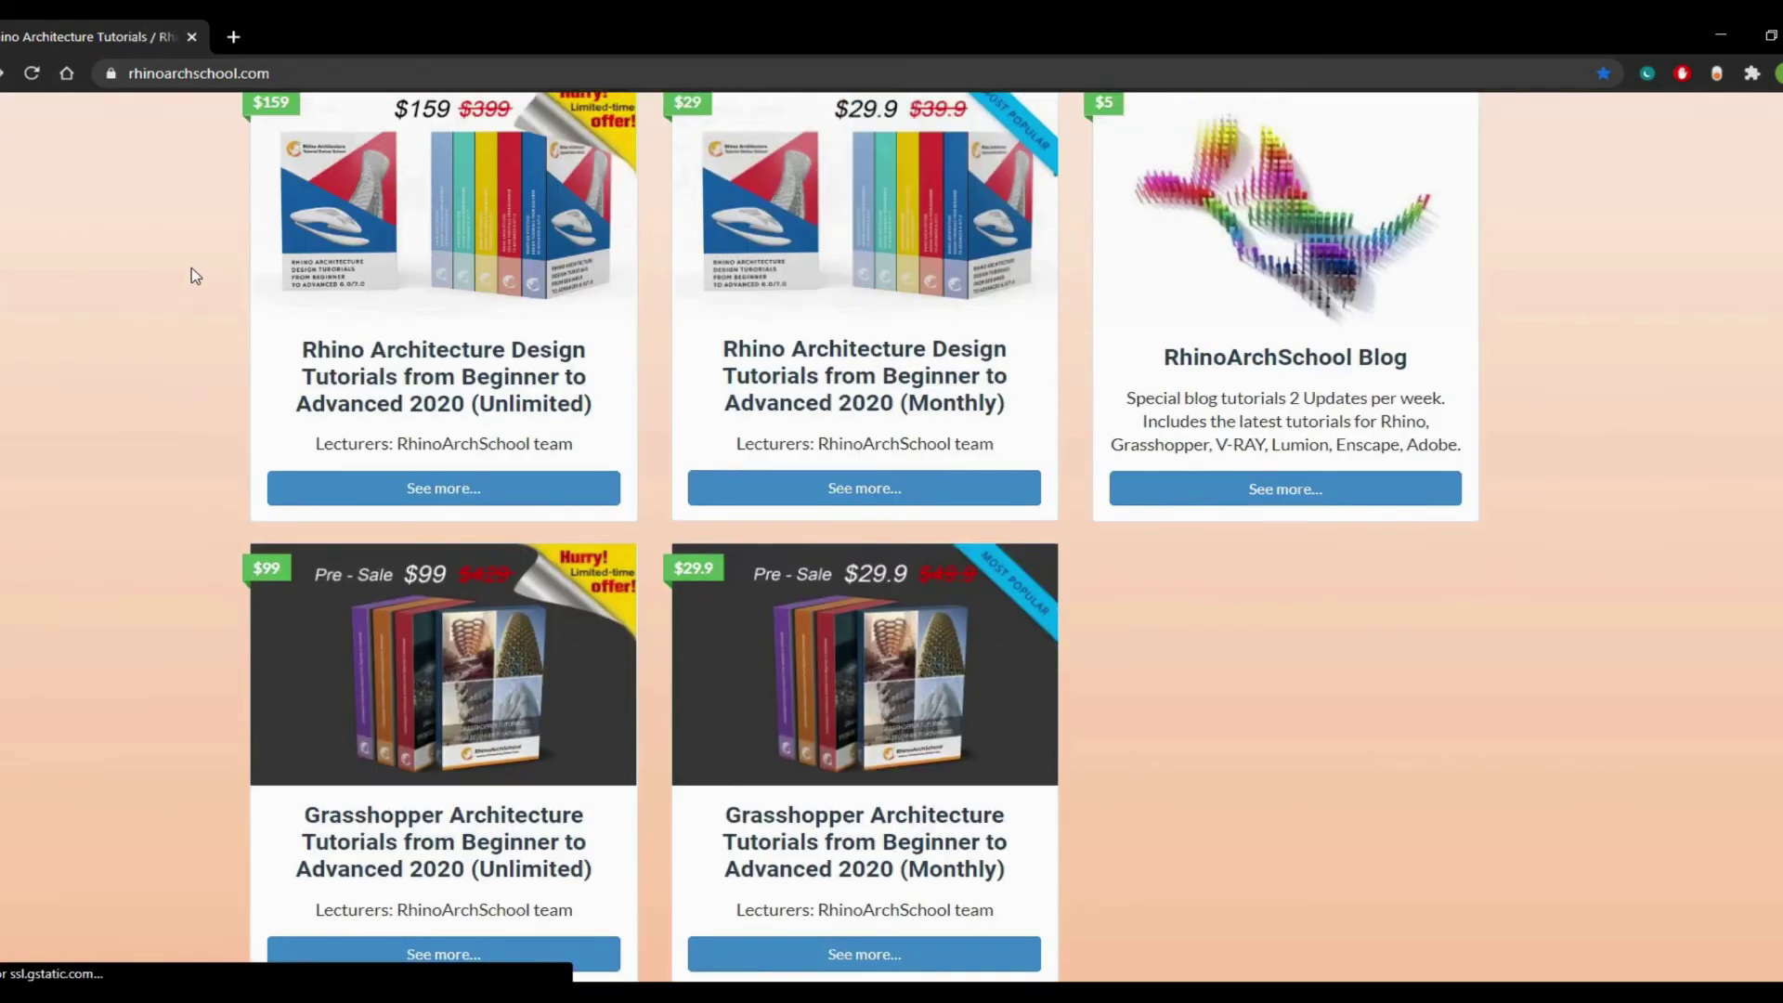
pyautogui.scroll(1, 774, 469)
pyautogui.scroll(1, 774, 469)
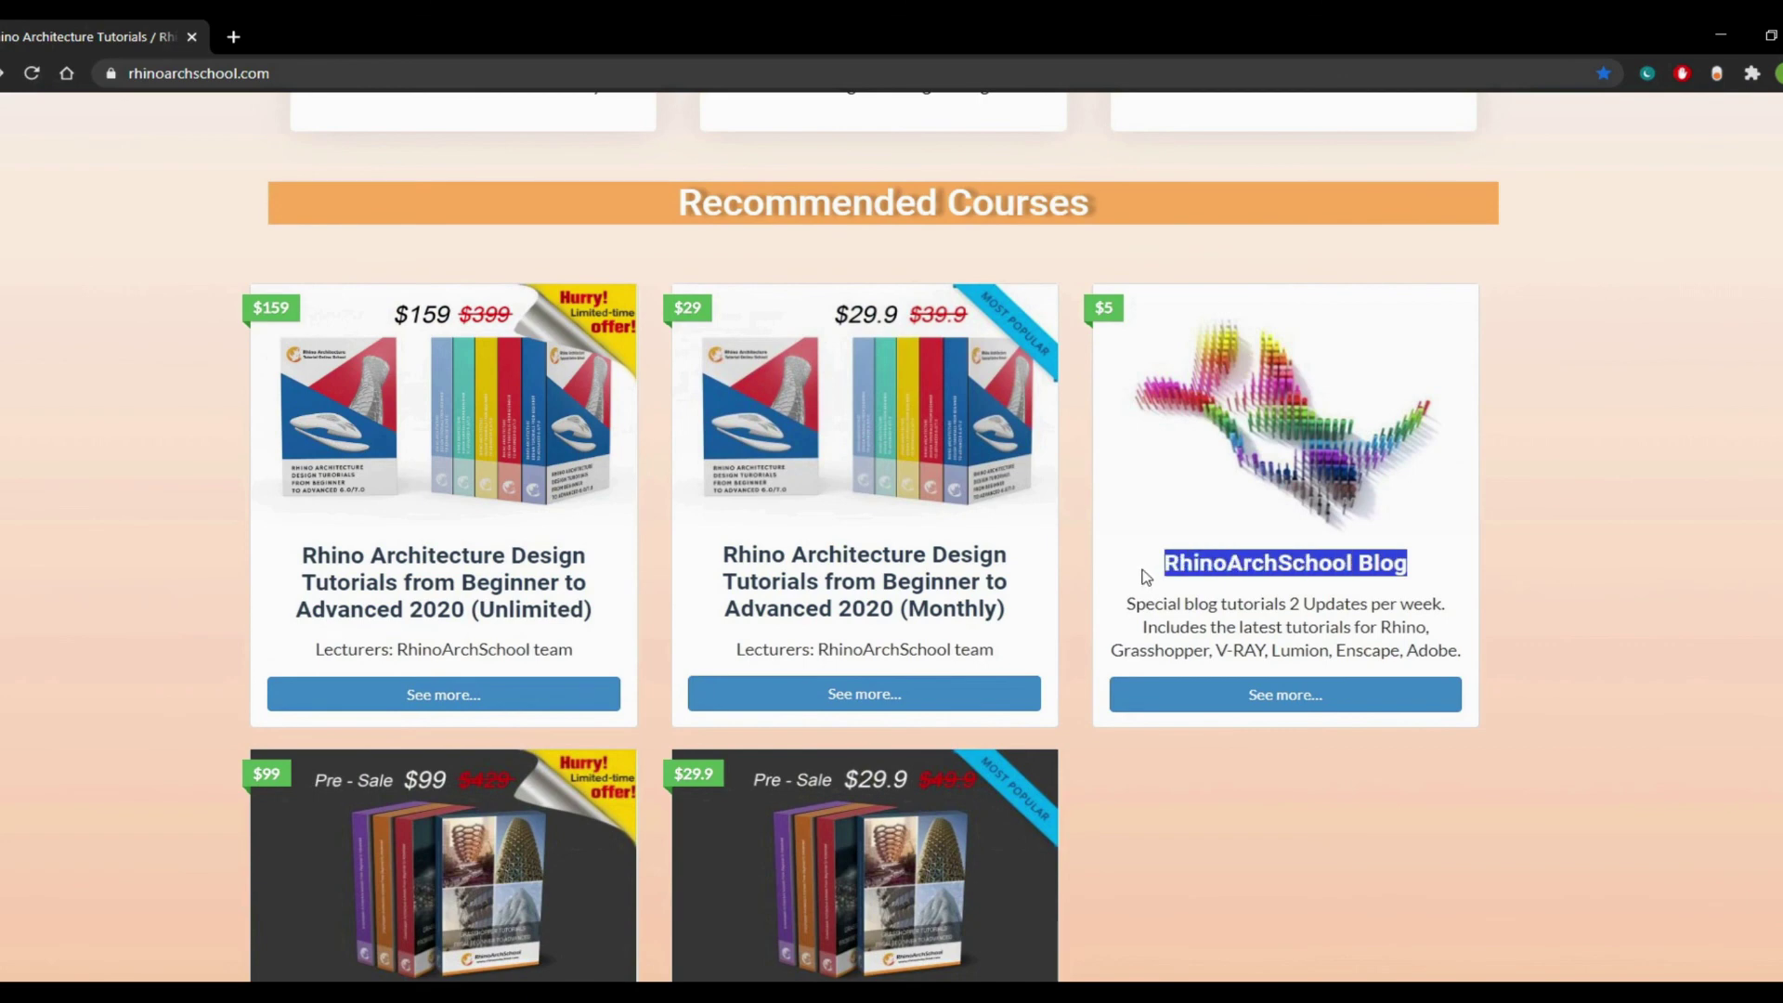
pyautogui.click(1214, 631)
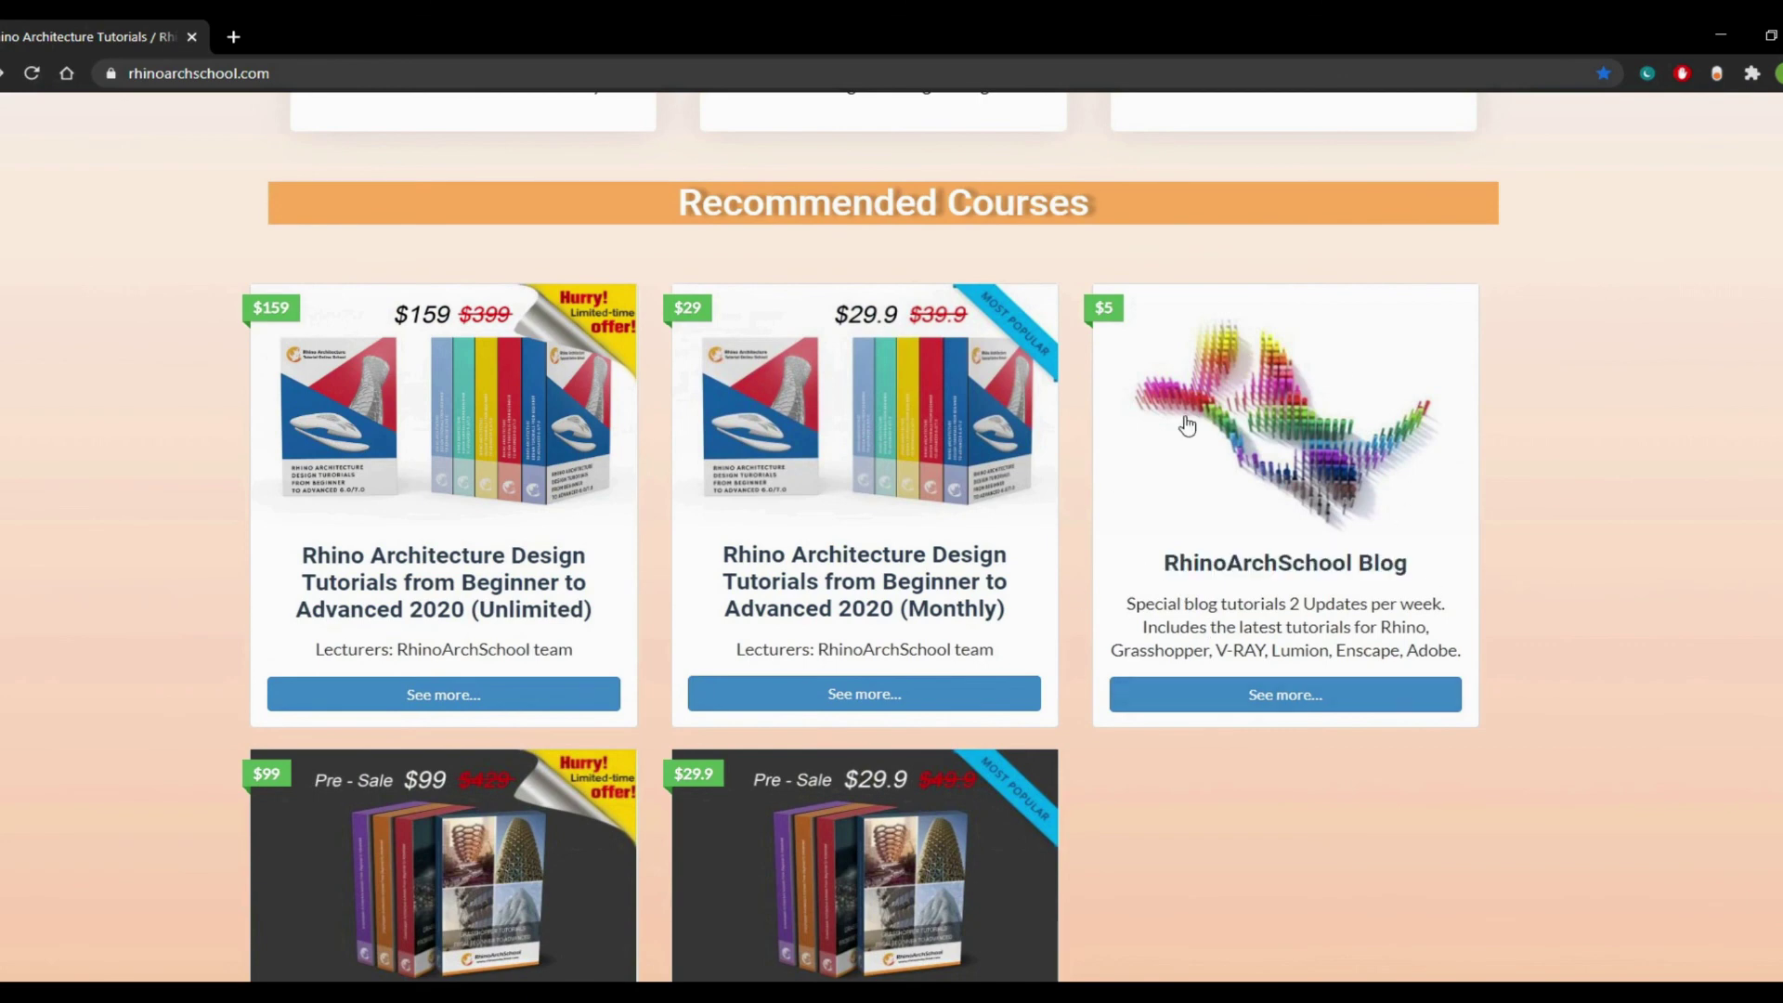
pyautogui.scroll(-3, 1104, 516)
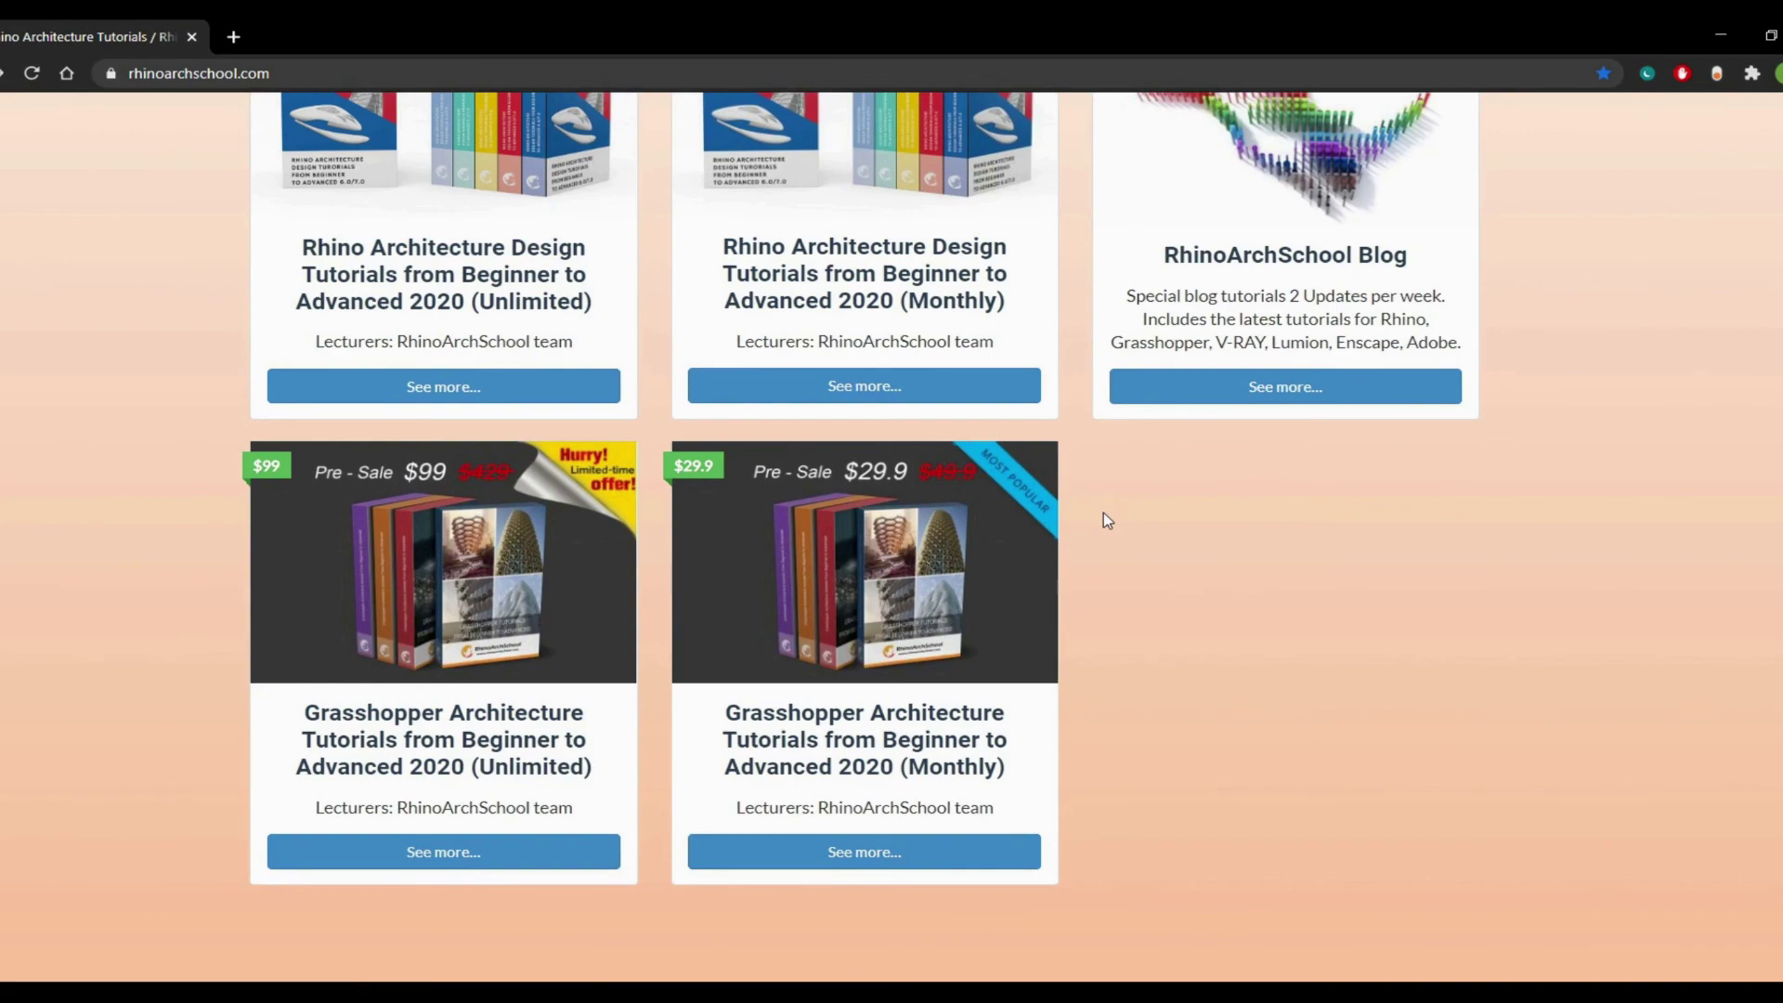
pyautogui.scroll(10, 1103, 513)
pyautogui.scroll(2, 1103, 513)
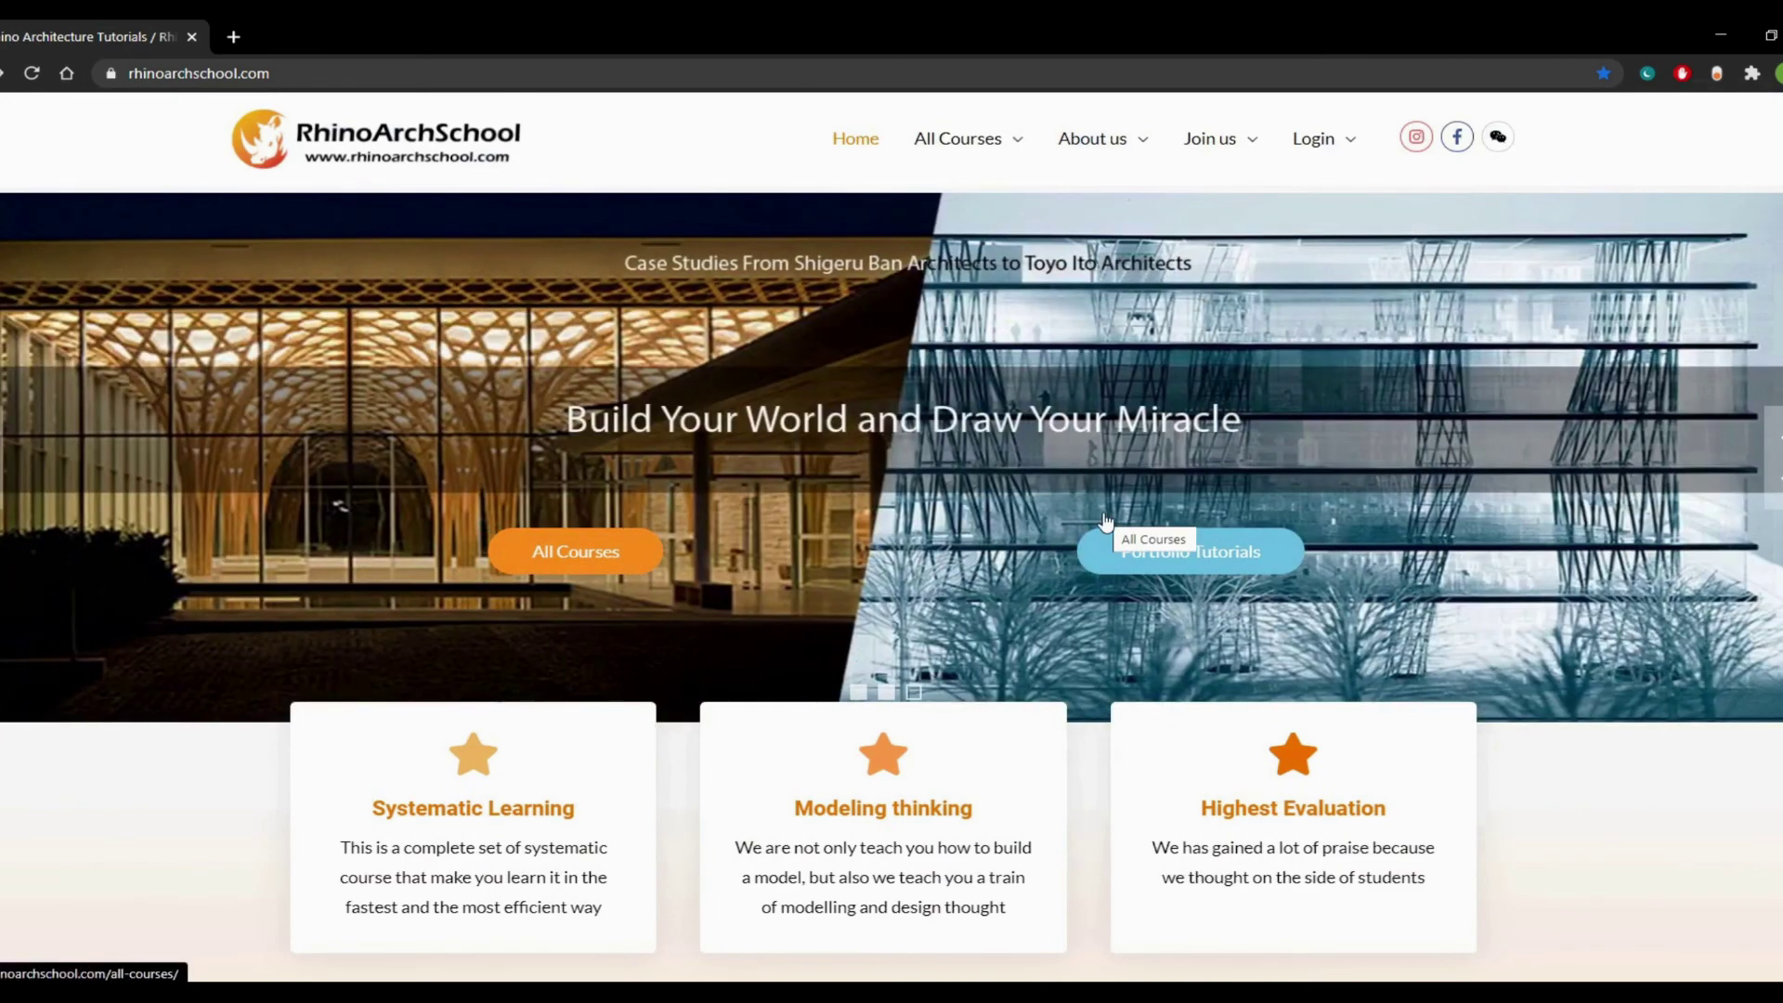